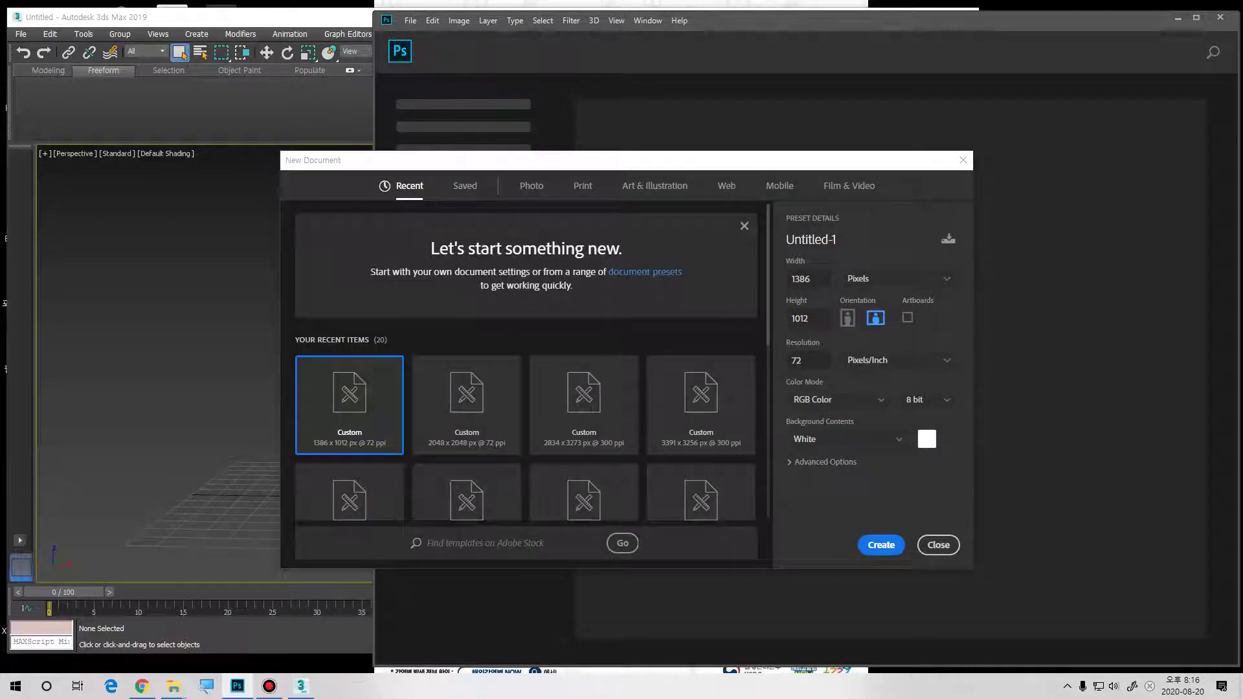
- Create a white 1386 x 1012 pixel RGB document at 72 pixels/inch, and prepare a small brush in the maximized window
key("Return")
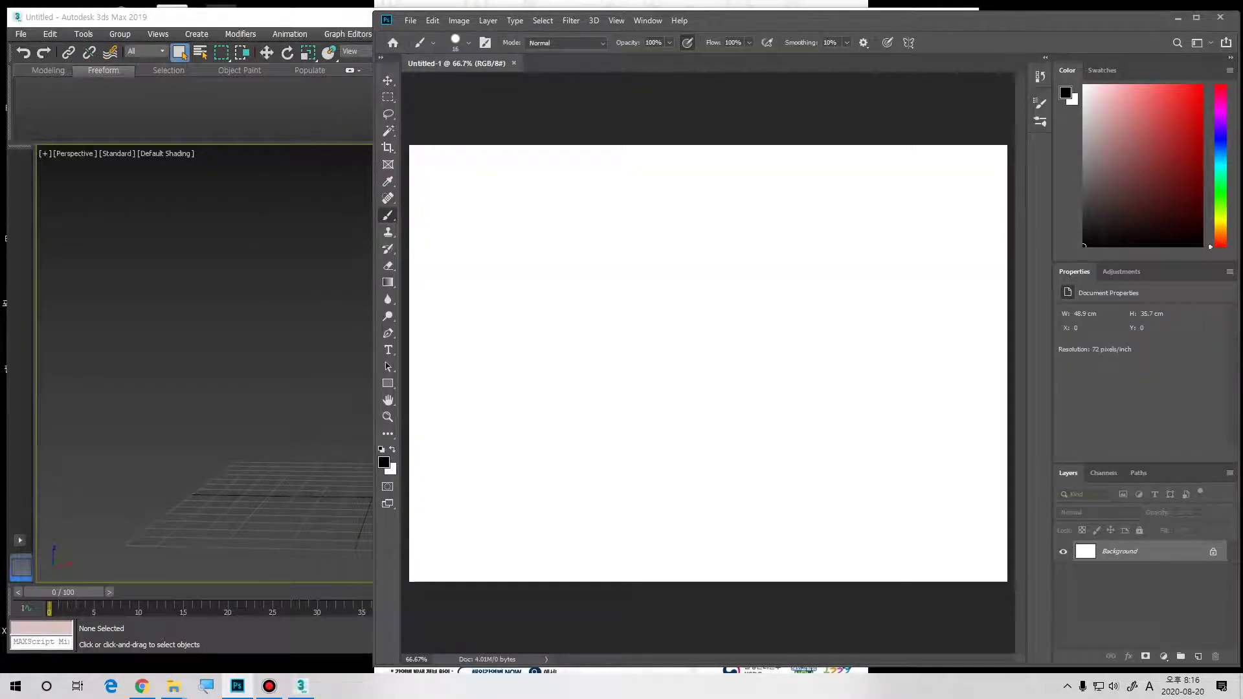
key("ctrl+1")
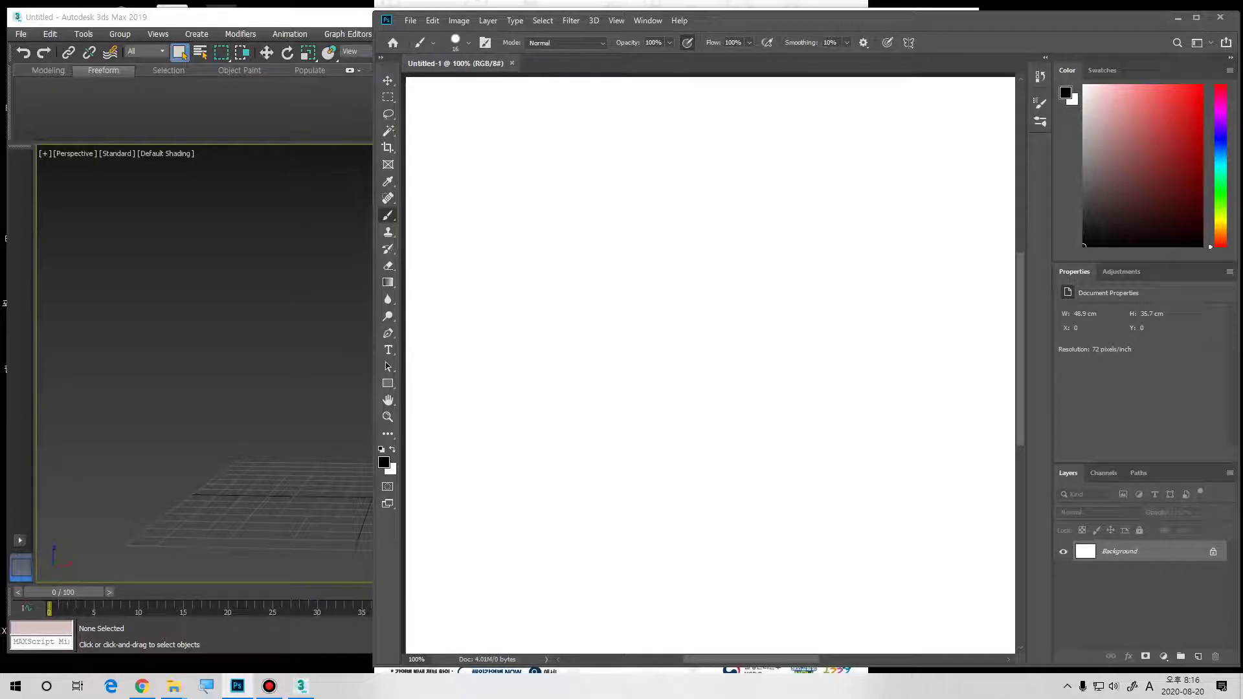
key("bracketleft")
key("bracketleft")
key("bracketleft")
key("bracketleft")
key("bracketleft")
key("super+Up")
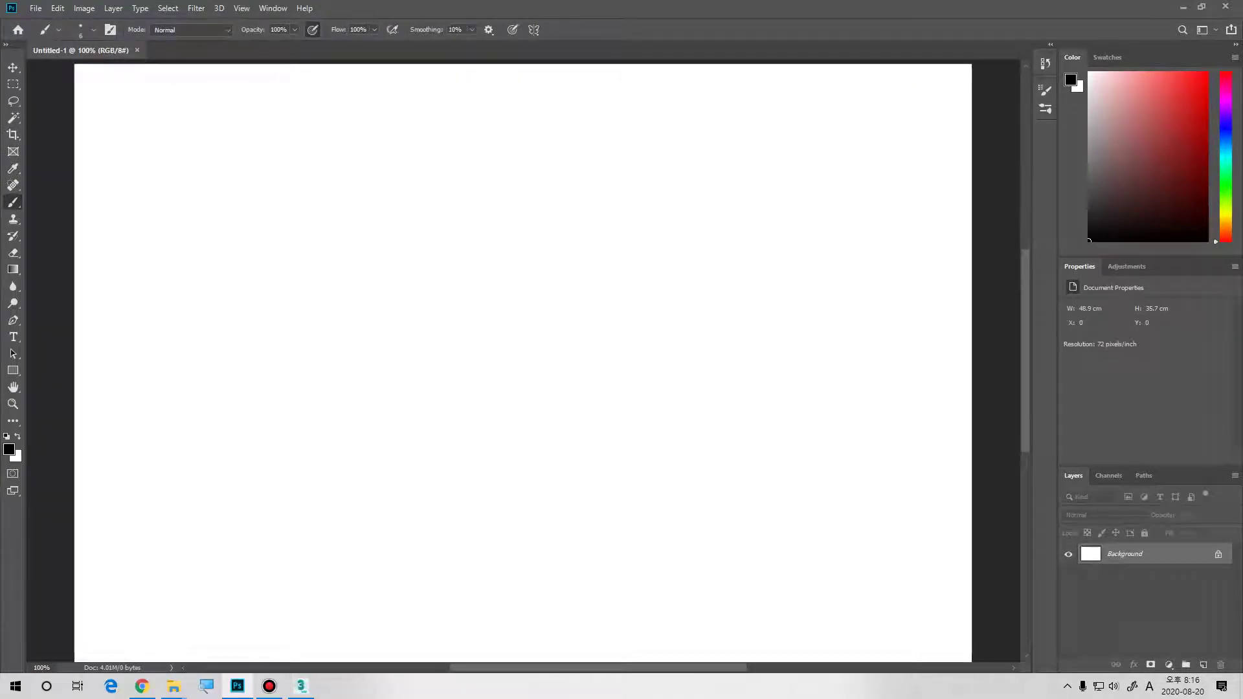
- Handwrite the title "섭스턴스페인터 레이어 블랜딩." in black along the upper edge of the canvas
left_click_drag(142, 99, 125, 142)
mouse_move(146, 115)
left_mouse_down()
mouse_move(156, 107)
mouse_move(159, 144)
mouse_move(169, 132)
left_mouse_up()
left_click_drag(175, 122, 190, 139)
mouse_move(191, 103)
left_mouse_down()
mouse_move(209, 101)
mouse_move(206, 133)
mouse_move(222, 146)
left_mouse_up()
left_click_drag(236, 100, 226, 129)
left_click_drag(231, 118, 249, 129)
mouse_move(257, 104)
left_mouse_down()
mouse_move(270, 96)
mouse_move(260, 126)
left_mouse_up()
mouse_move(262, 111)
left_mouse_down()
mouse_move(272, 133)
mouse_move(276, 123)
left_mouse_up()
left_click_drag(281, 109, 287, 134)
mouse_move(303, 103)
left_mouse_down()
mouse_move(299, 123)
mouse_move(313, 124)
left_mouse_up()
mouse_move(304, 126)
left_mouse_down()
mouse_move(314, 137)
mouse_move(337, 93)
mouse_move(346, 119)
left_mouse_up()
left_click_drag(325, 110, 420, 135)
mouse_move(434, 100)
left_mouse_down()
mouse_move(432, 141)
mouse_move(448, 103)
mouse_move(458, 138)
mouse_move(476, 112)
left_mouse_up()
mouse_move(484, 121)
left_mouse_down()
mouse_move(494, 136)
mouse_move(528, 126)
left_mouse_up()
left_click_drag(510, 114, 530, 129)
left_click_drag(522, 140, 563, 127)
left_click_drag(554, 128, 569, 135)
left_click_drag(590, 94, 594, 122)
left_click_drag(592, 120, 591, 122)
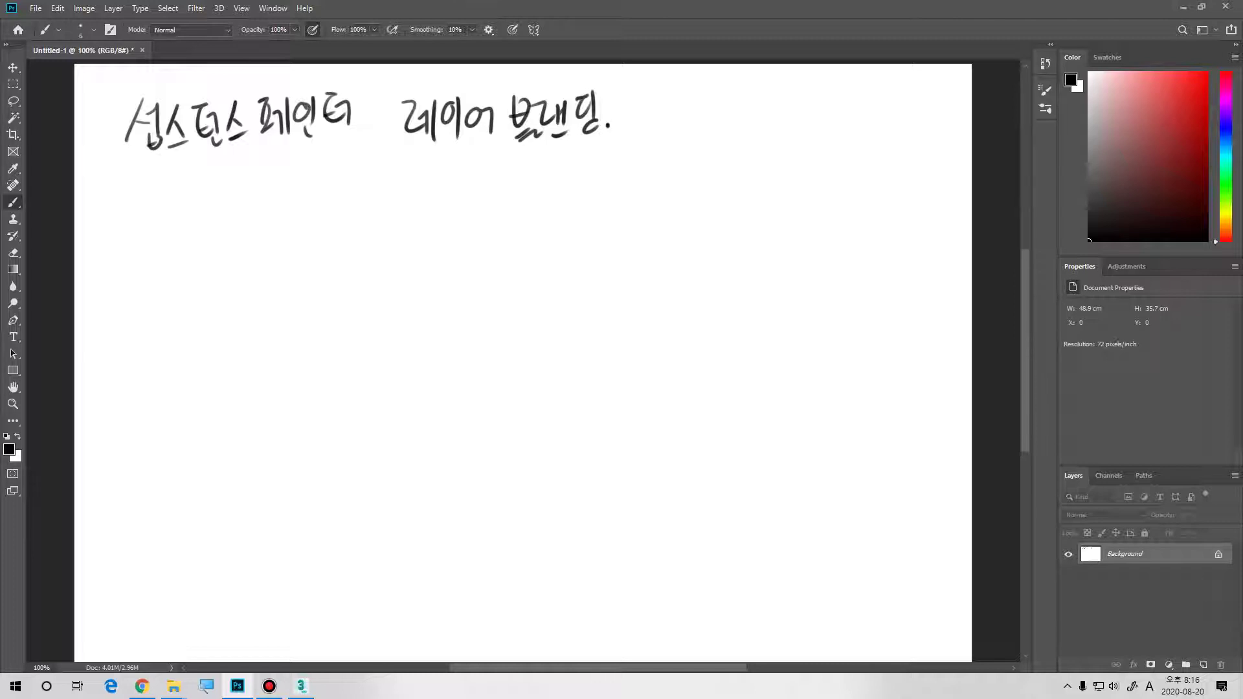
- Add a new layer and sketch two stacked parallelogram planes with a plus sign between them below the title
left_click(1203, 665)
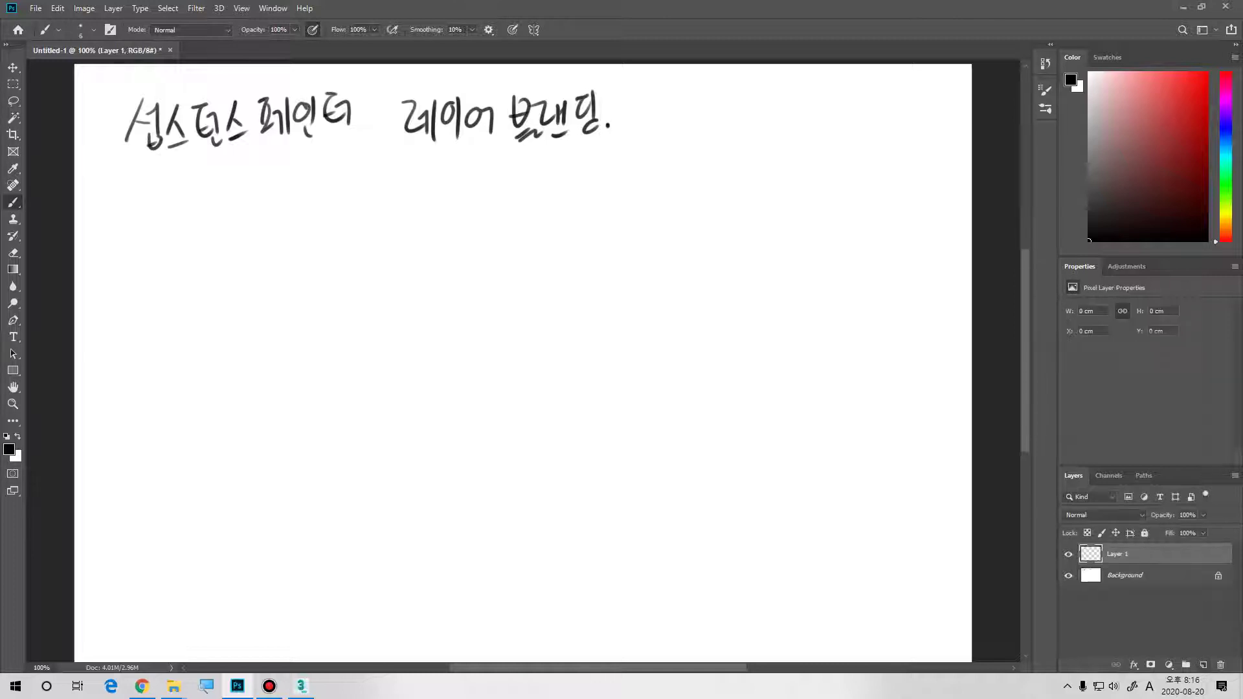
mouse_move(327, 236)
left_mouse_down()
mouse_move(244, 291)
mouse_move(444, 338)
mouse_move(494, 236)
mouse_move(443, 342)
left_mouse_up()
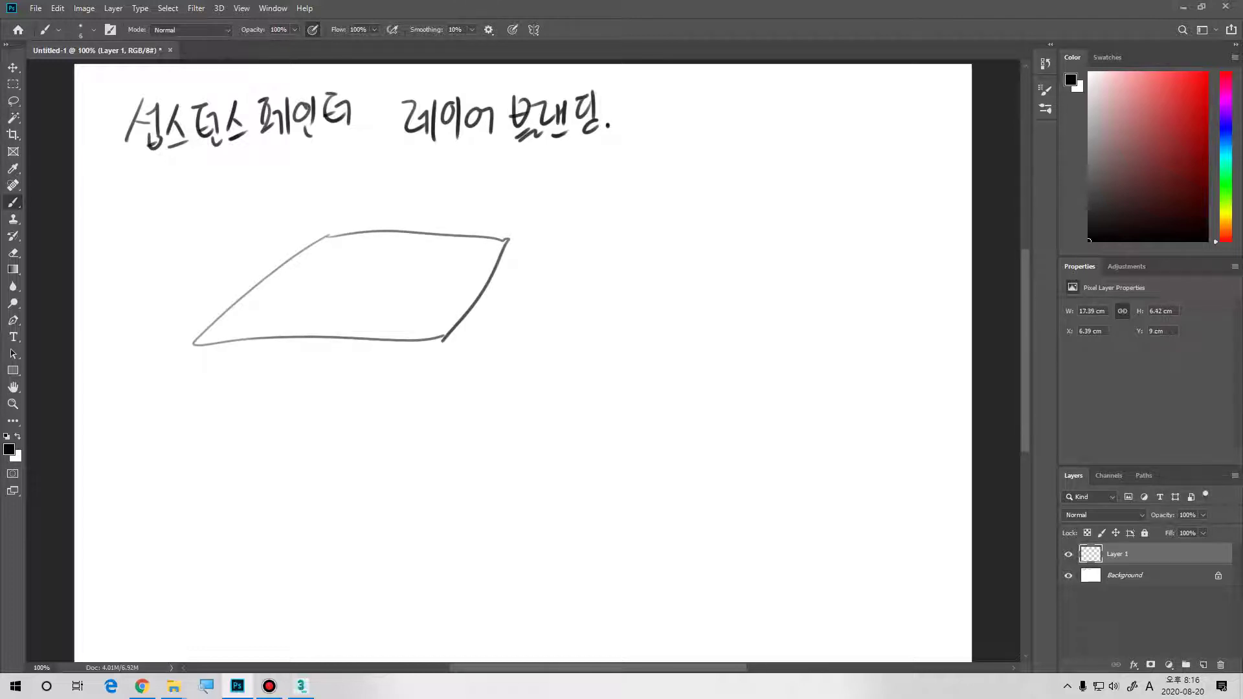
left_click_drag(375, 201, 377, 230)
left_click_drag(365, 217, 389, 216)
mouse_move(365, 139)
left_mouse_down()
mouse_move(220, 224)
mouse_move(492, 199)
mouse_move(534, 153)
mouse_move(473, 200)
left_mouse_up()
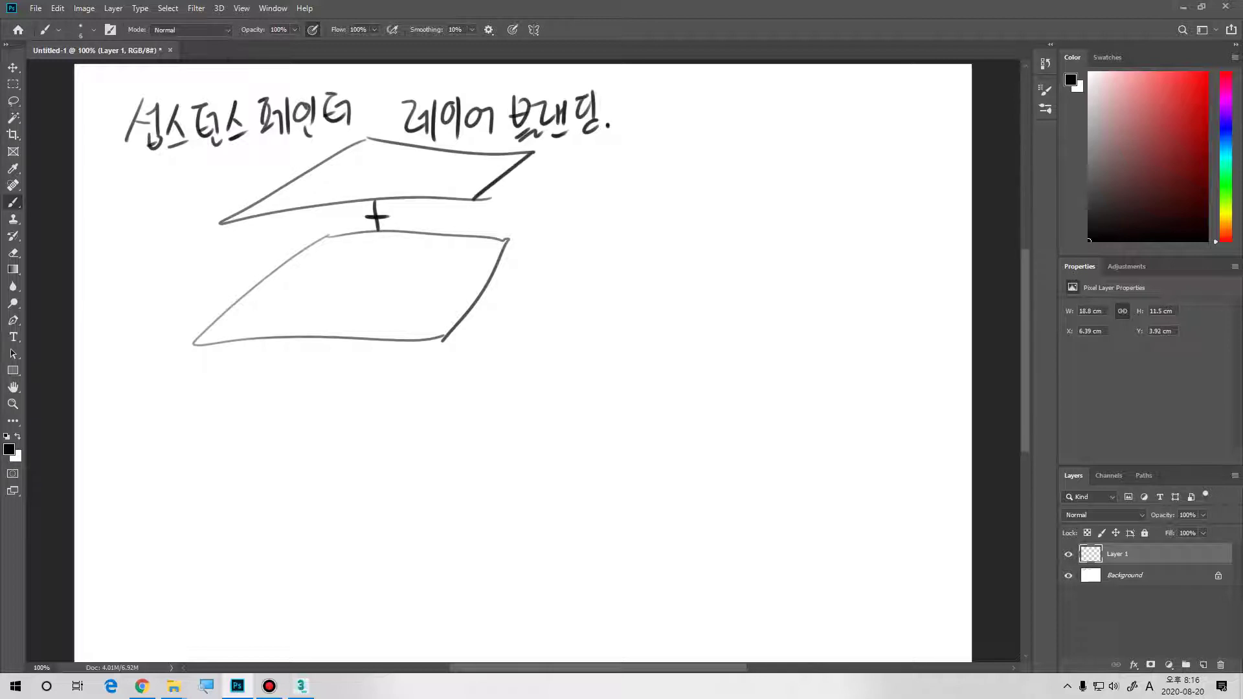
- Paint a large solid red blob beside the sketched planes on Layer 1 using an enlarged brush
mouse_move(753, 168)
left_mouse_down()
mouse_move(623, 260)
mouse_move(785, 245)
mouse_move(911, 311)
mouse_move(894, 338)
left_mouse_up()
key("ctrl+z")
right_click_drag(799, 286, 820, 286, "alt")
mouse_move(739, 232)
left_mouse_down()
mouse_move(644, 324)
mouse_move(797, 259)
mouse_move(855, 272)
mouse_move(818, 337)
mouse_move(767, 372)
left_mouse_up()
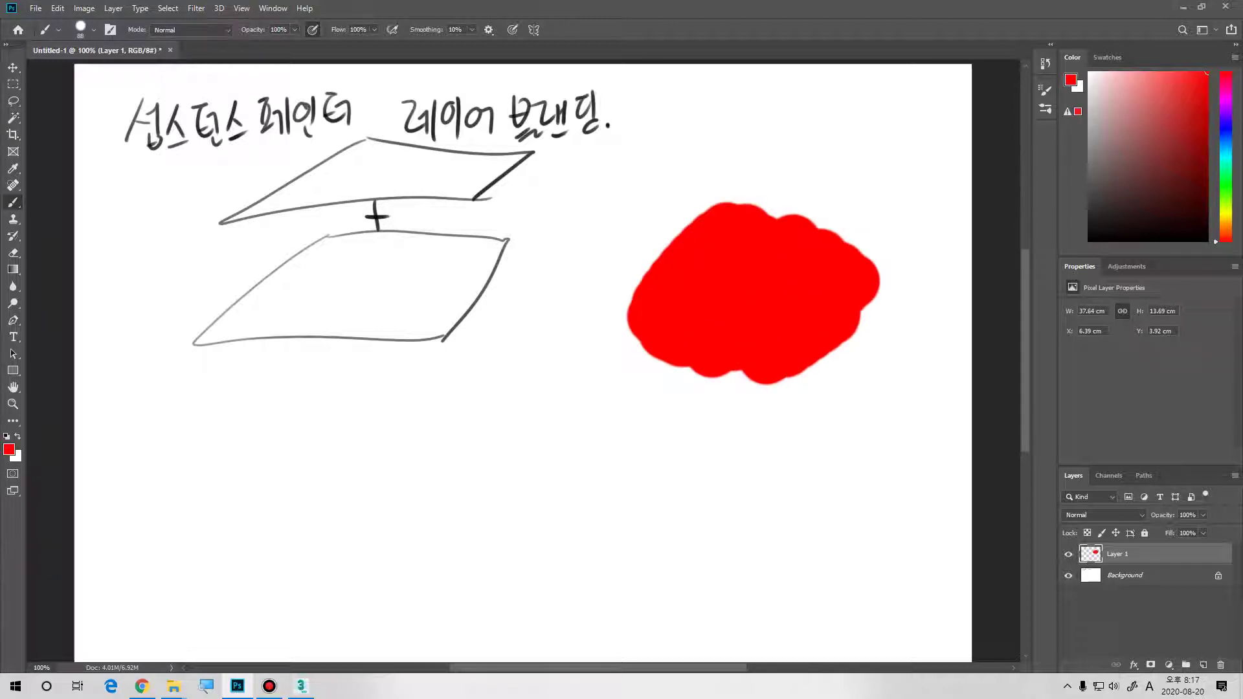
- Add another layer and paint a solid blue blob on it that overlaps most of the red blob
left_click(1203, 665)
left_click(1225, 133)
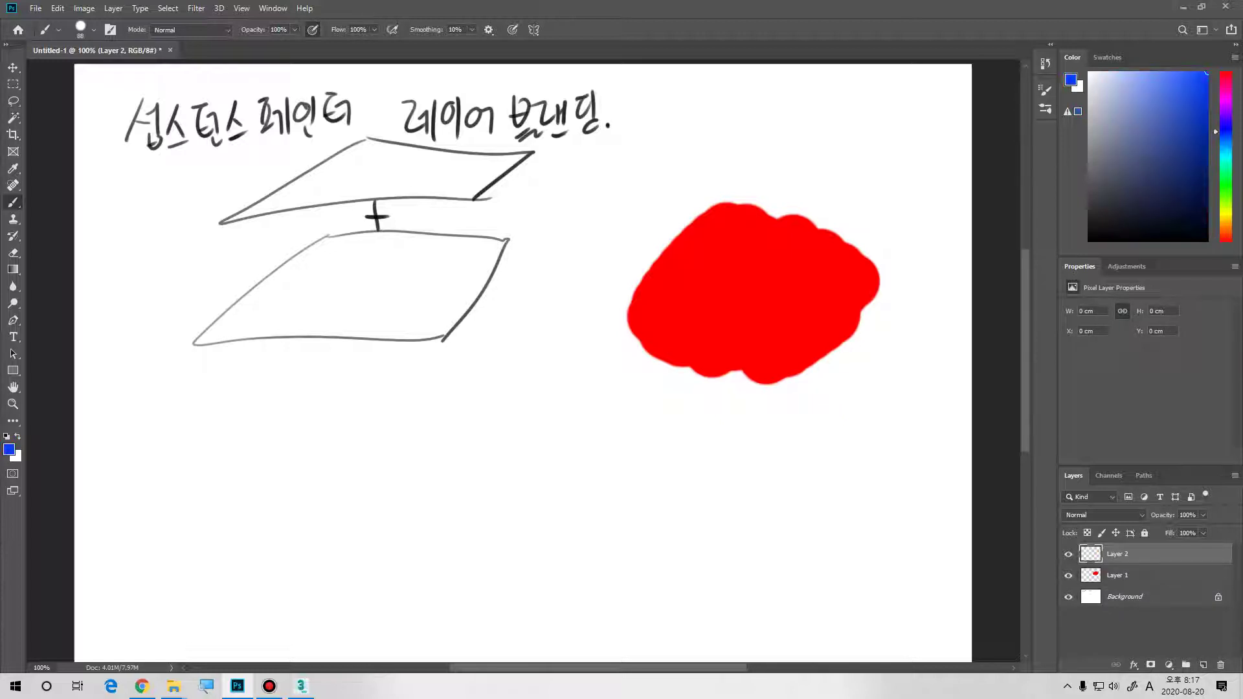
mouse_move(721, 180)
left_mouse_down()
mouse_move(797, 218)
mouse_move(829, 305)
mouse_move(816, 194)
mouse_move(777, 152)
left_mouse_up()
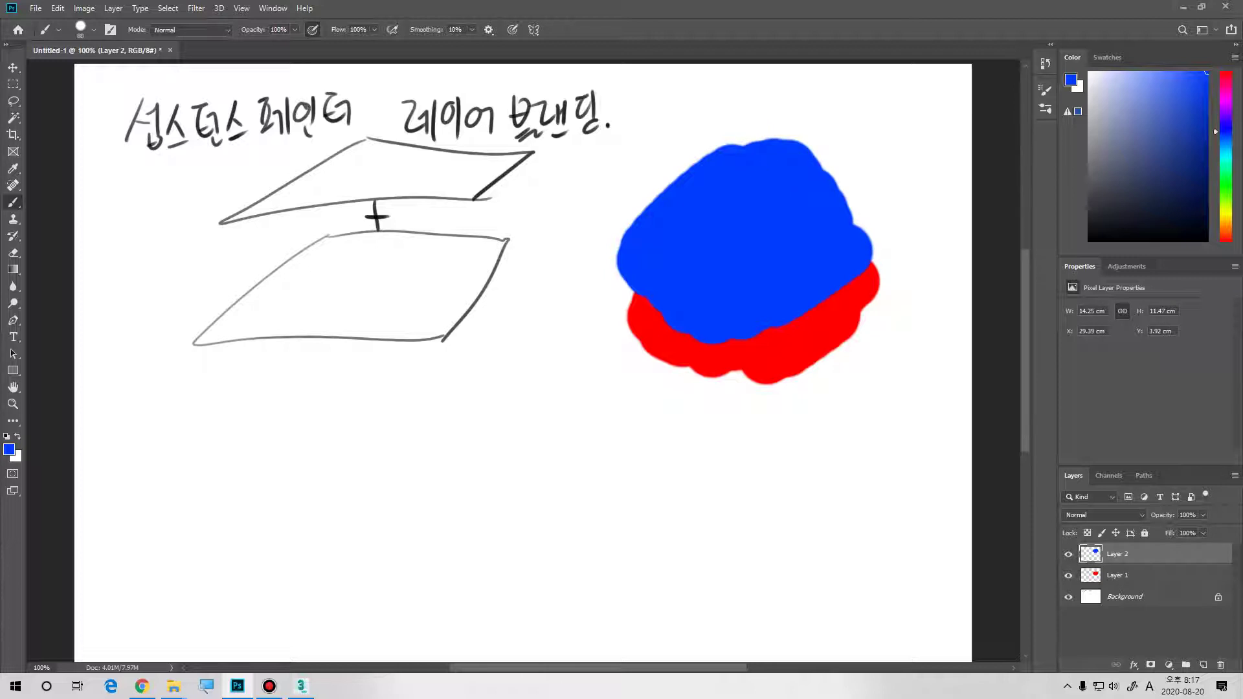
- Draw a thin black arrow pointing to the blue blob and write an underlined "Normal" label beneath it
key("bracketleft")
key("d")
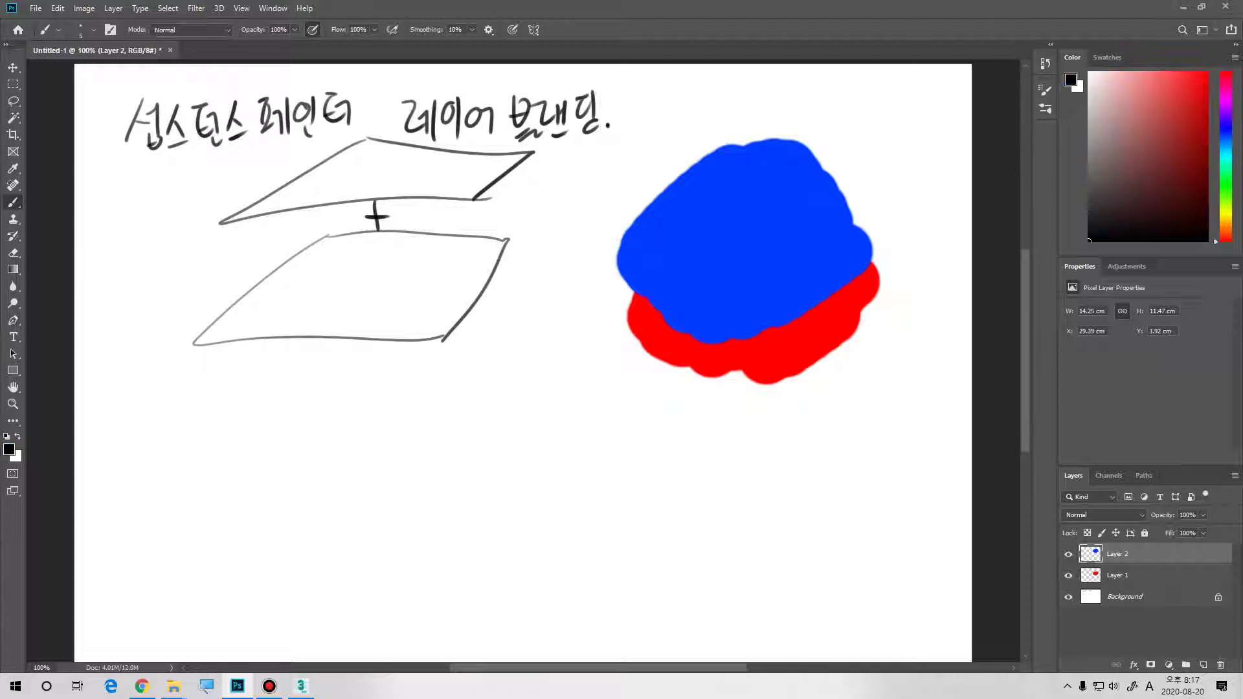
mouse_move(548, 289)
left_mouse_down()
mouse_move(600, 272)
mouse_move(601, 285)
mouse_move(594, 263)
left_mouse_up()
mouse_move(513, 298)
left_mouse_down()
mouse_move(507, 331)
mouse_move(527, 327)
left_mouse_up()
mouse_move(531, 297)
left_mouse_down()
mouse_move(528, 328)
mouse_move(563, 313)
mouse_move(595, 327)
left_mouse_up()
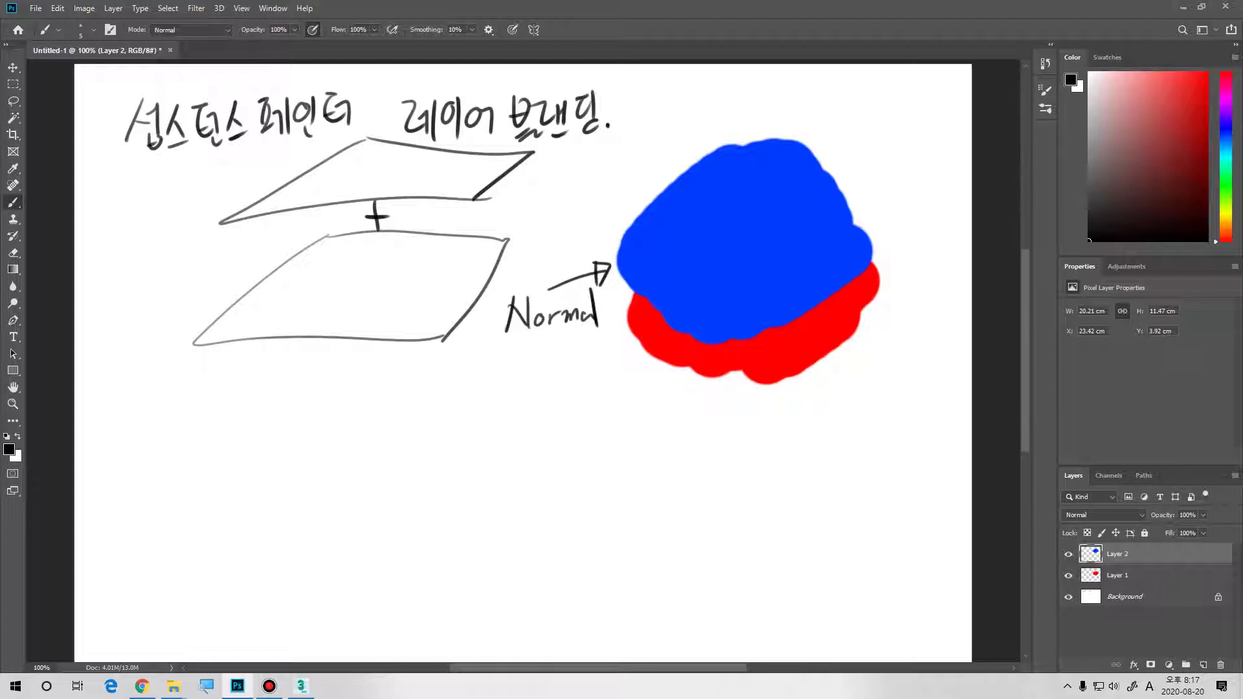
left_click_drag(500, 338, 612, 318)
- Sketch three crossing axes at the blue blob's edge and label them X, Y and Z
mouse_move(606, 234)
left_mouse_down()
mouse_move(654, 229)
mouse_move(623, 246)
mouse_move(661, 198)
mouse_move(621, 237)
mouse_move(666, 230)
left_mouse_up()
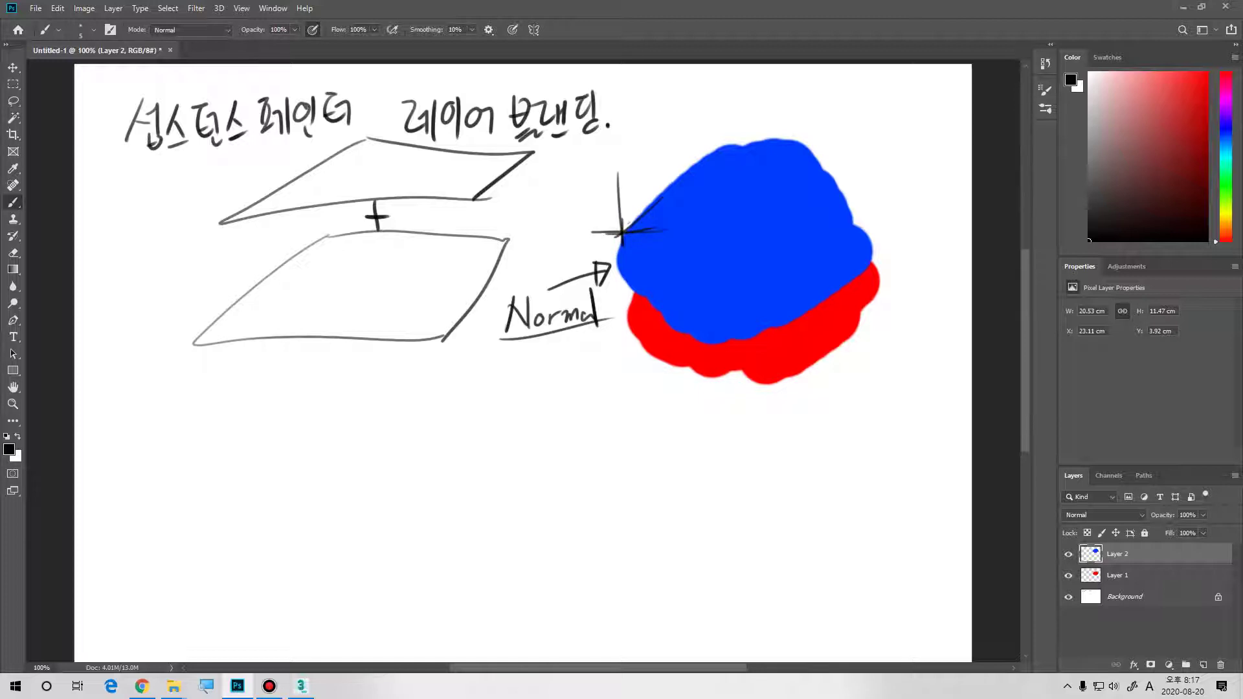
left_click_drag(661, 186, 675, 231)
left_click_drag(602, 167, 616, 177)
- Box the "Normal" label and handwrite "보통레이어" beneath it
mouse_move(494, 301)
left_mouse_down()
mouse_move(598, 324)
mouse_move(503, 337)
mouse_move(597, 323)
left_mouse_up()
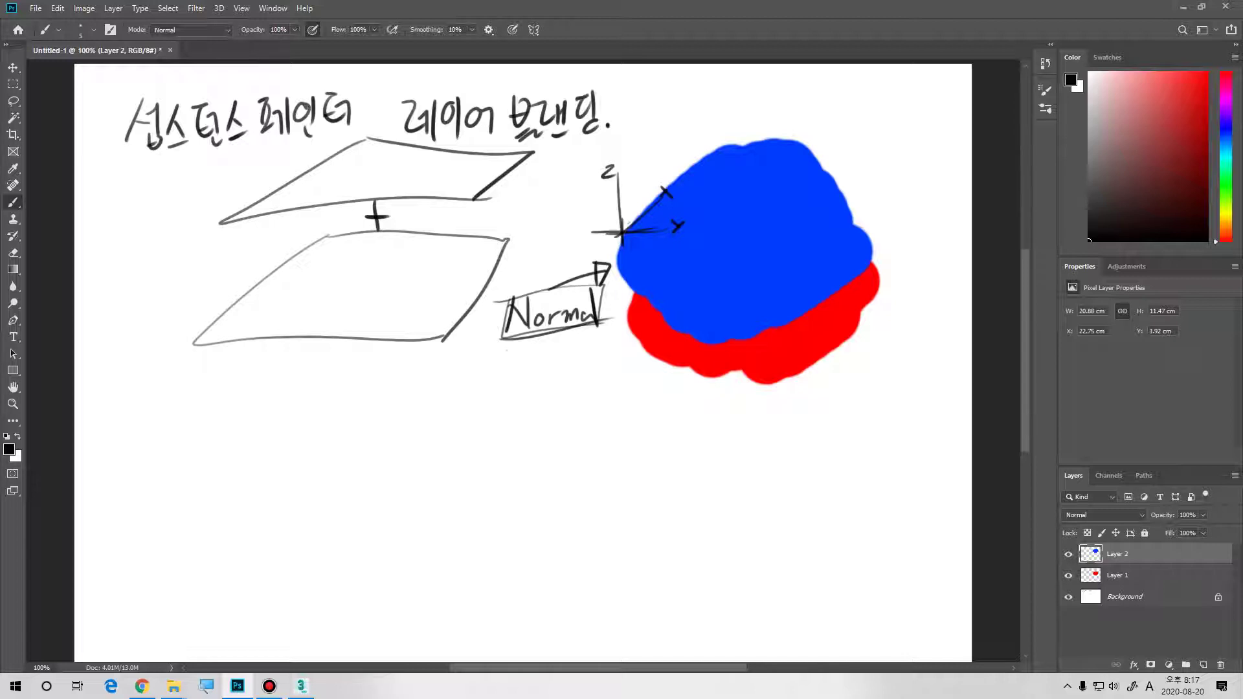
left_click_drag(515, 350, 509, 381)
left_click_drag(498, 390, 550, 370)
mouse_move(547, 375)
left_mouse_down()
mouse_move(541, 384)
mouse_move(557, 380)
mouse_move(565, 354)
mouse_move(577, 378)
mouse_move(614, 370)
left_mouse_up()
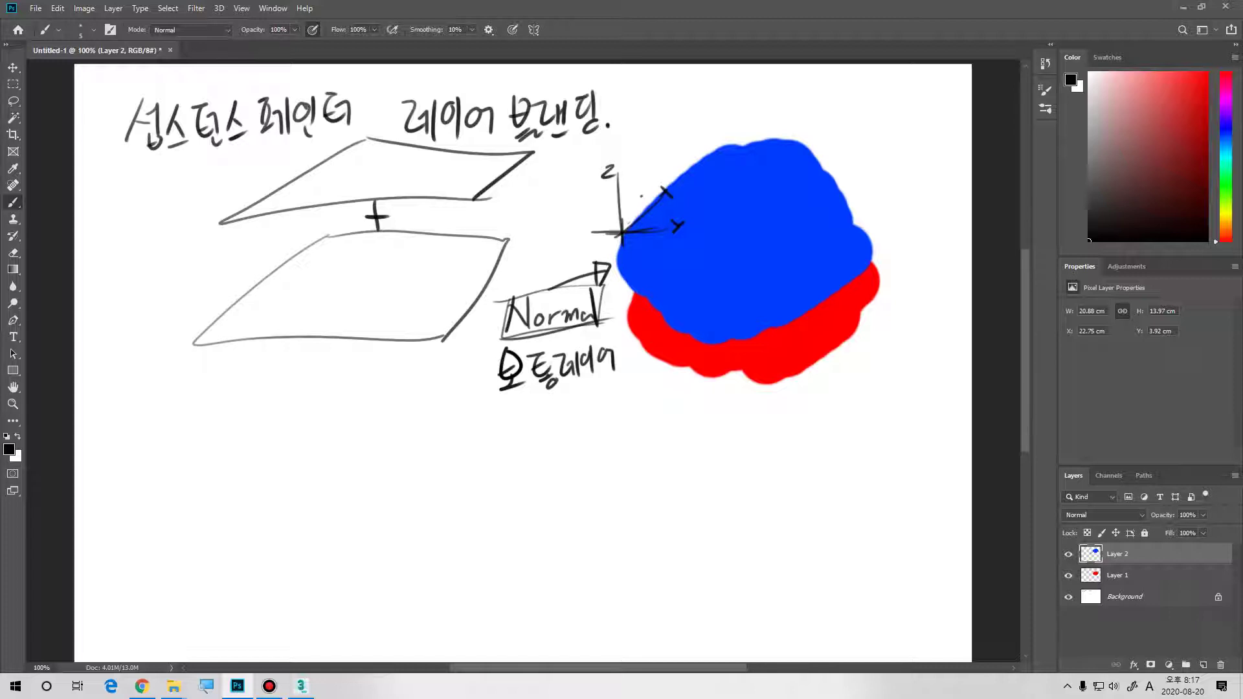
- Write "Tangent Normal" above the axes with arrows around them, and frame the two labels beside the blob
mouse_move(647, 148)
left_mouse_down()
mouse_move(635, 197)
mouse_move(633, 159)
left_mouse_up()
mouse_move(633, 158)
left_mouse_down()
mouse_move(659, 155)
mouse_move(656, 114)
mouse_move(643, 136)
mouse_move(683, 122)
mouse_move(680, 133)
left_mouse_up()
left_click_drag(703, 123, 715, 127)
mouse_move(718, 125)
left_mouse_down()
mouse_move(733, 110)
mouse_move(730, 119)
mouse_move(755, 116)
mouse_move(759, 91)
left_mouse_up()
left_click_drag(765, 107, 830, 105)
left_click_drag(834, 77, 835, 104)
left_click_drag(617, 208, 575, 263)
mouse_move(575, 251)
left_mouse_down()
mouse_move(576, 263)
mouse_move(591, 258)
left_mouse_up()
left_click_drag(602, 219, 626, 208)
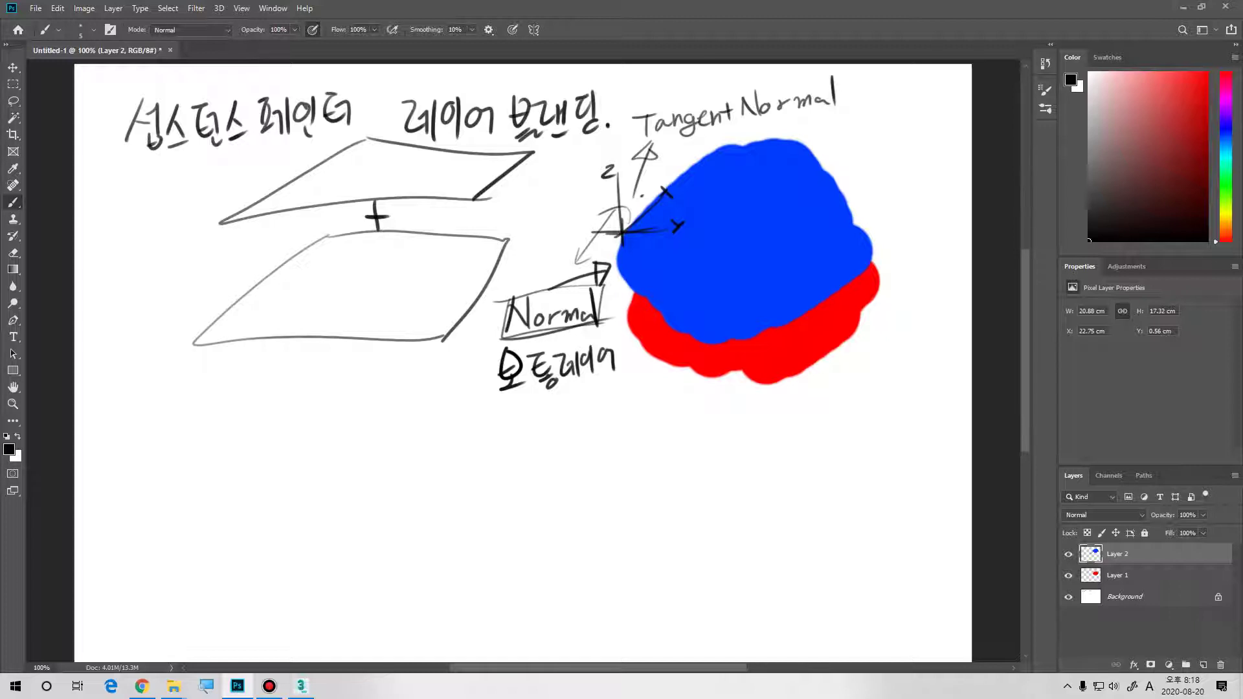
mouse_move(496, 289)
left_mouse_down()
mouse_move(499, 388)
mouse_move(626, 385)
left_mouse_up()
left_click_drag(470, 396, 644, 367)
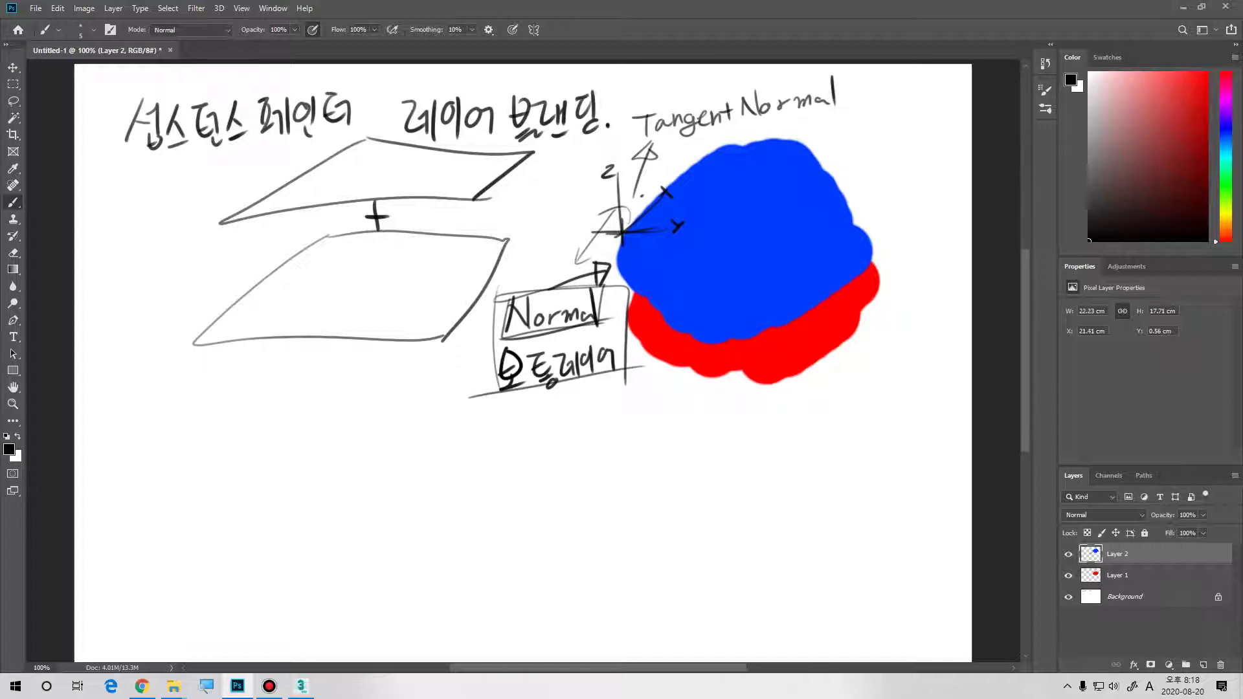
- Set Layer 2's blending mode to Multiply
left_click(1104, 515)
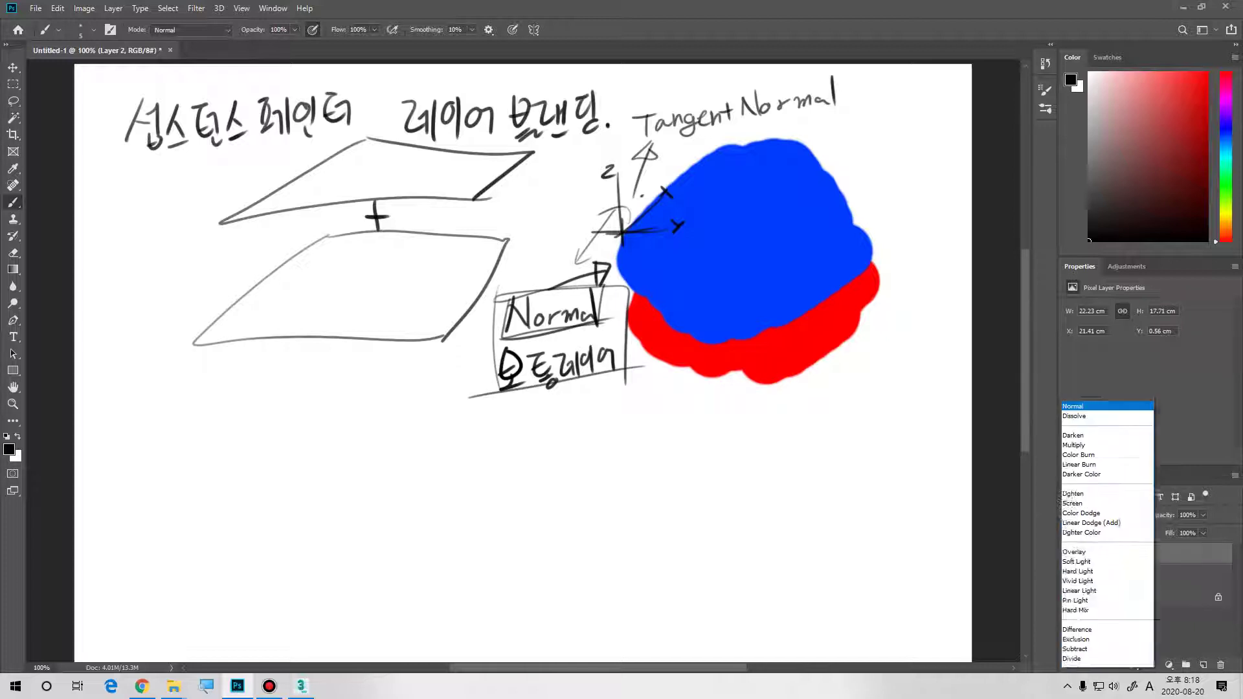
left_click(1101, 400)
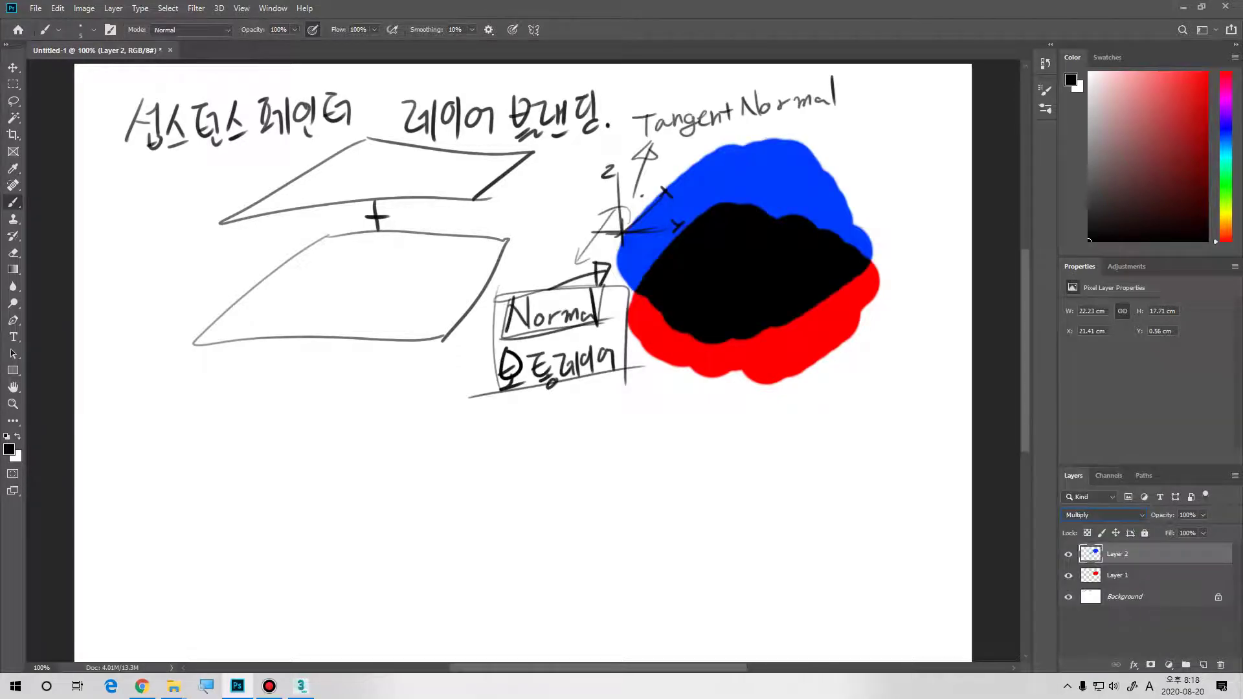
- Paint progressively lighter cyan to white strokes on Layer 2 over the area where the blobs overlap, using a large brush
left_click_drag(732, 272, 730, 305)
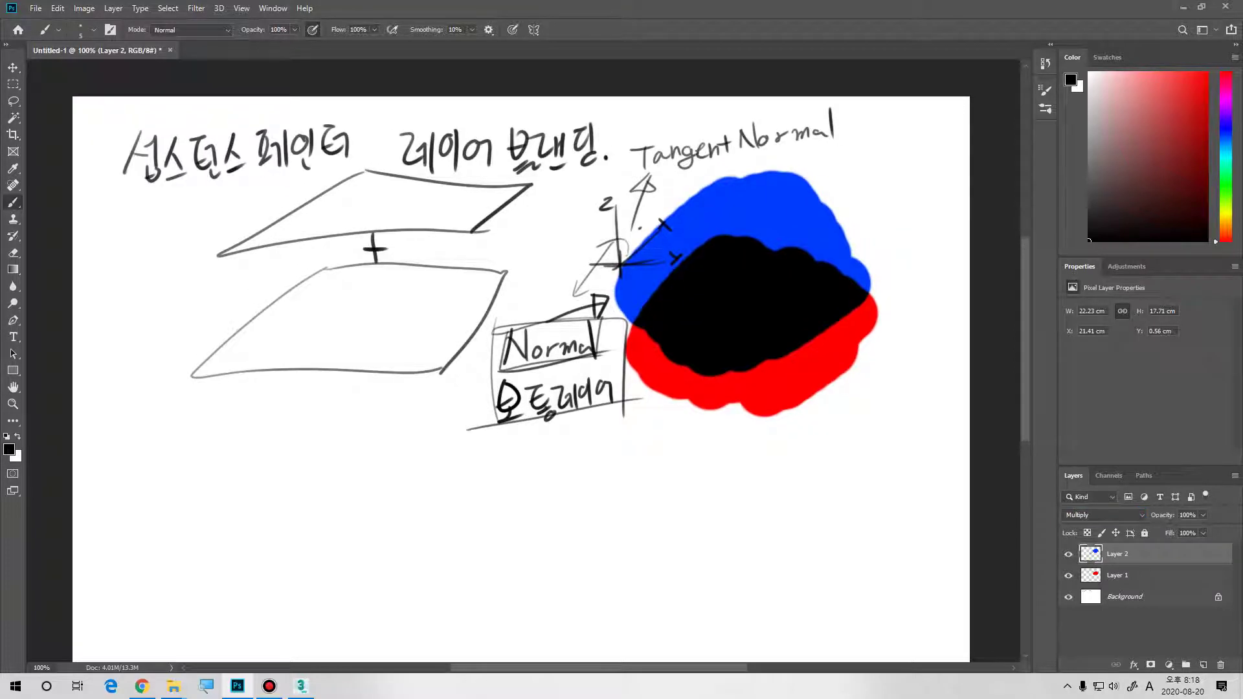
right_click_drag(749, 356, 813, 356, "alt")
left_click(1225, 155)
left_click(1183, 104)
mouse_move(789, 304)
left_mouse_down()
mouse_move(706, 343)
mouse_move(687, 279)
mouse_move(661, 349)
mouse_move(738, 373)
mouse_move(745, 356)
left_mouse_up()
left_click(1135, 91)
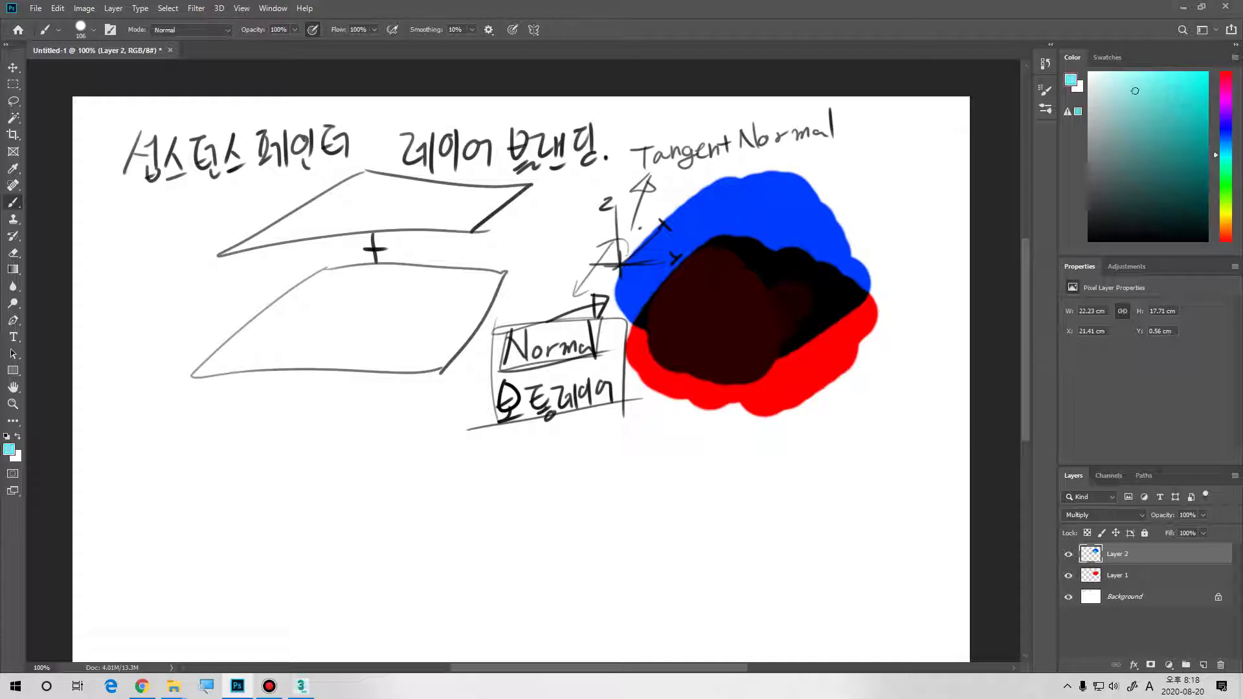
mouse_move(769, 288)
left_mouse_down()
mouse_move(696, 343)
mouse_move(731, 353)
mouse_move(757, 382)
mouse_move(770, 323)
mouse_move(699, 350)
mouse_move(706, 369)
mouse_move(686, 382)
mouse_move(735, 382)
mouse_move(835, 324)
left_mouse_up()
left_click(1100, 80)
left_click(1089, 72)
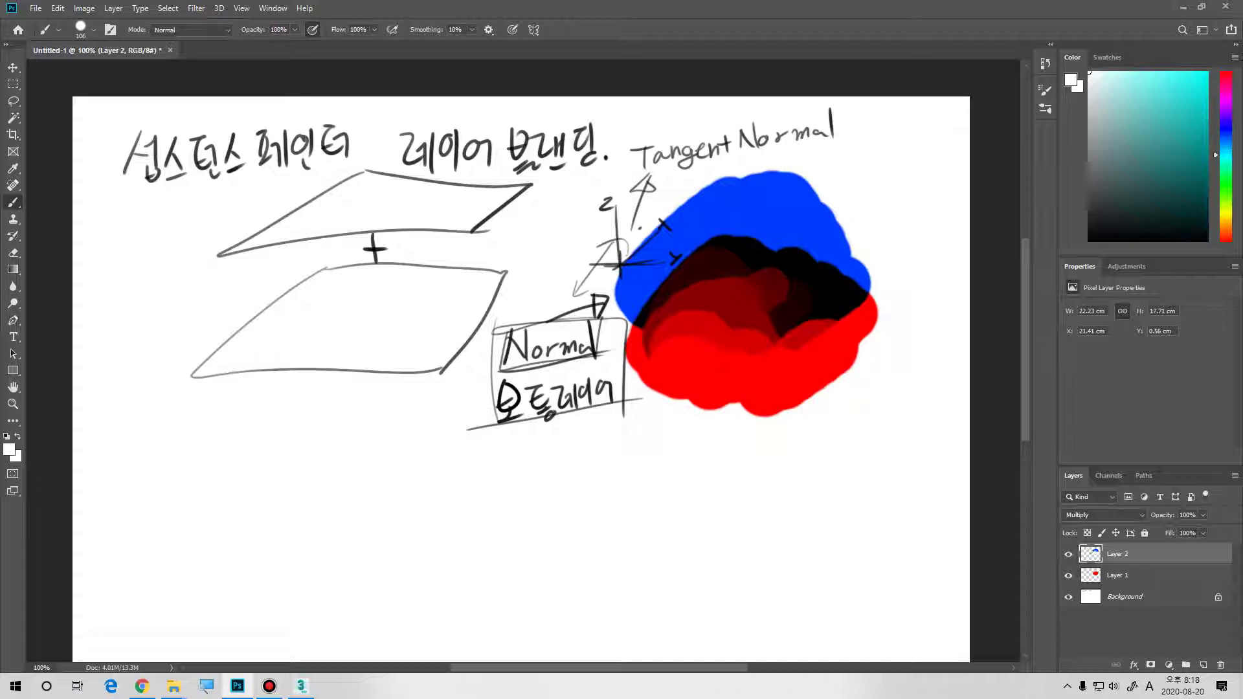
- Hide Layer 1 to view Layer 2's strokes on their own, and show it again
left_click(1069, 575)
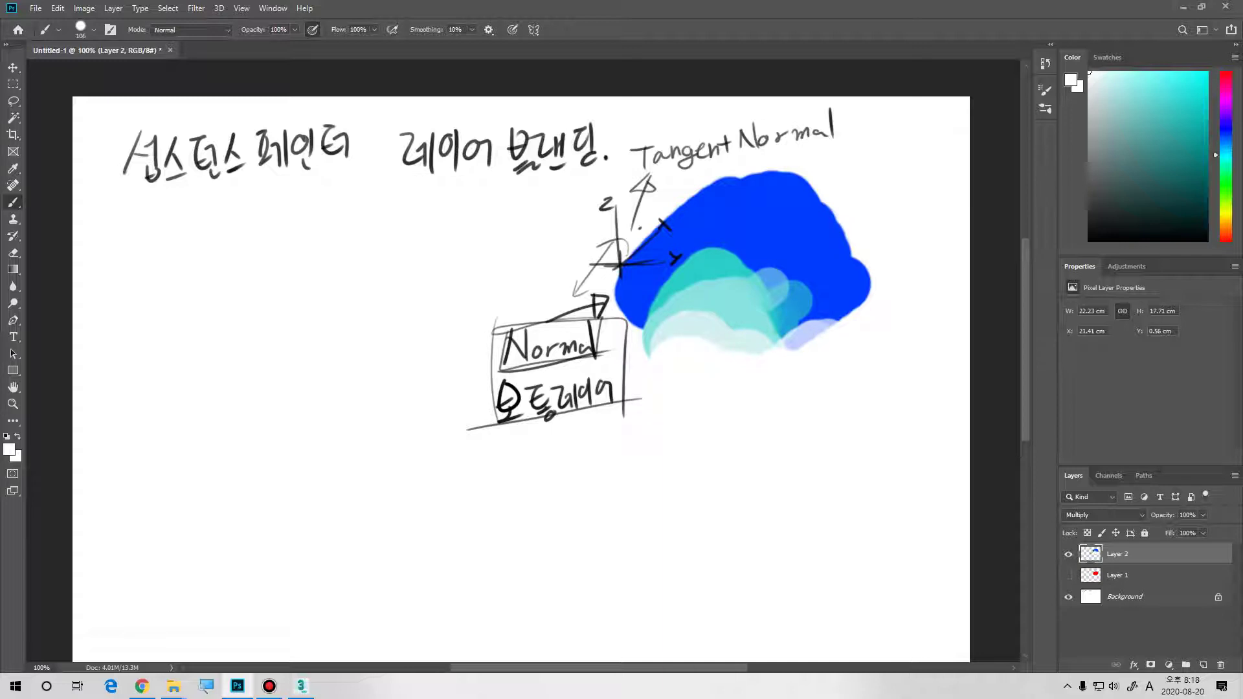
left_click(1118, 575)
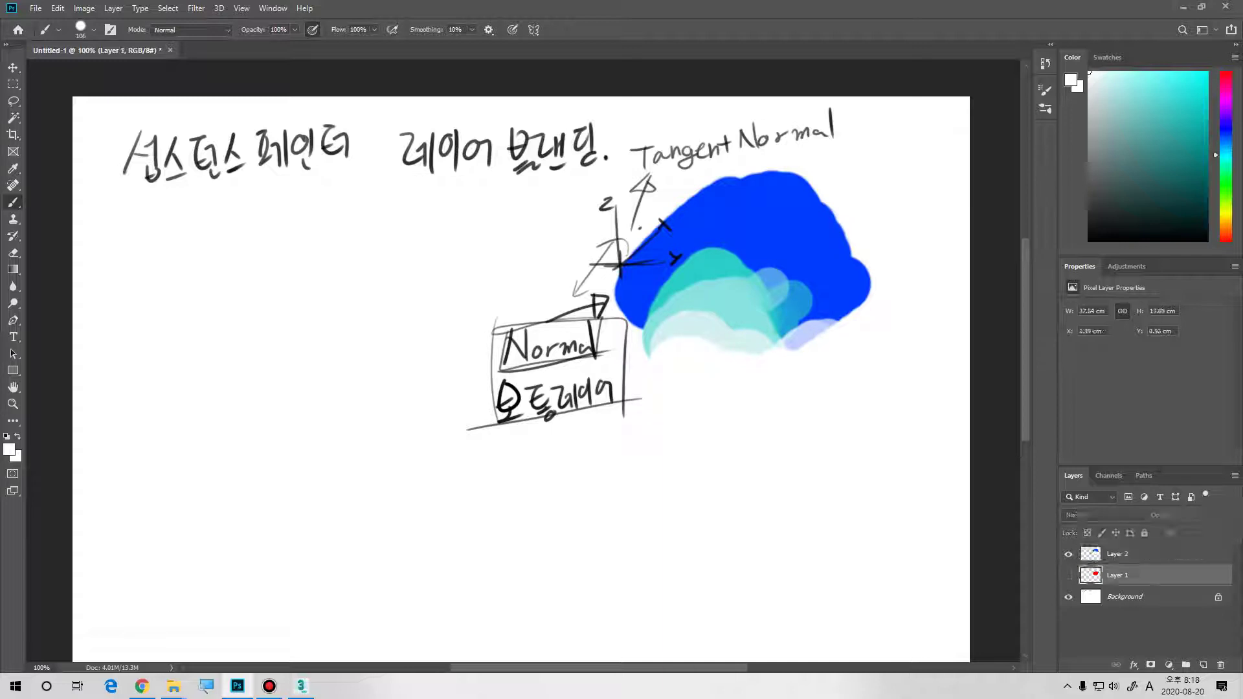
left_click(1068, 575)
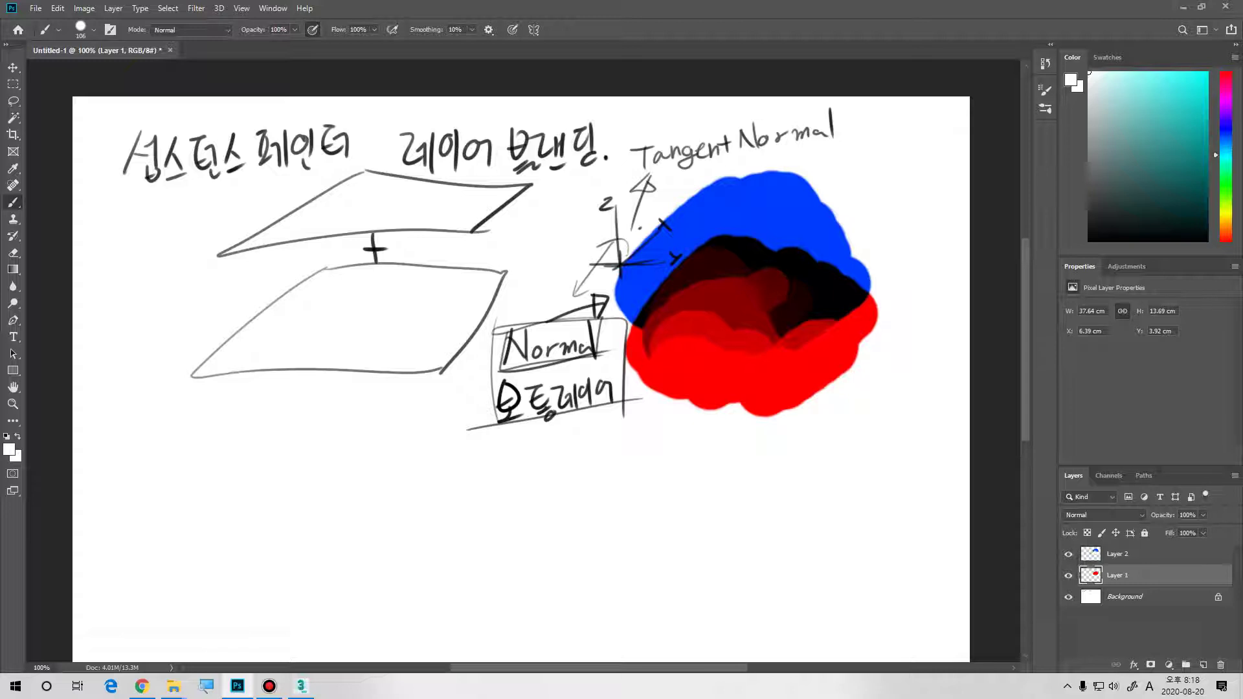
- Write "Multiply" in black with a small brush on Layer 2 beside the overlapping blobs, undoing the misspelled ending
key("bracketleft")
key("bracketleft")
key("bracketleft")
key("d")
key("bracketleft")
key("alt+bracketright")
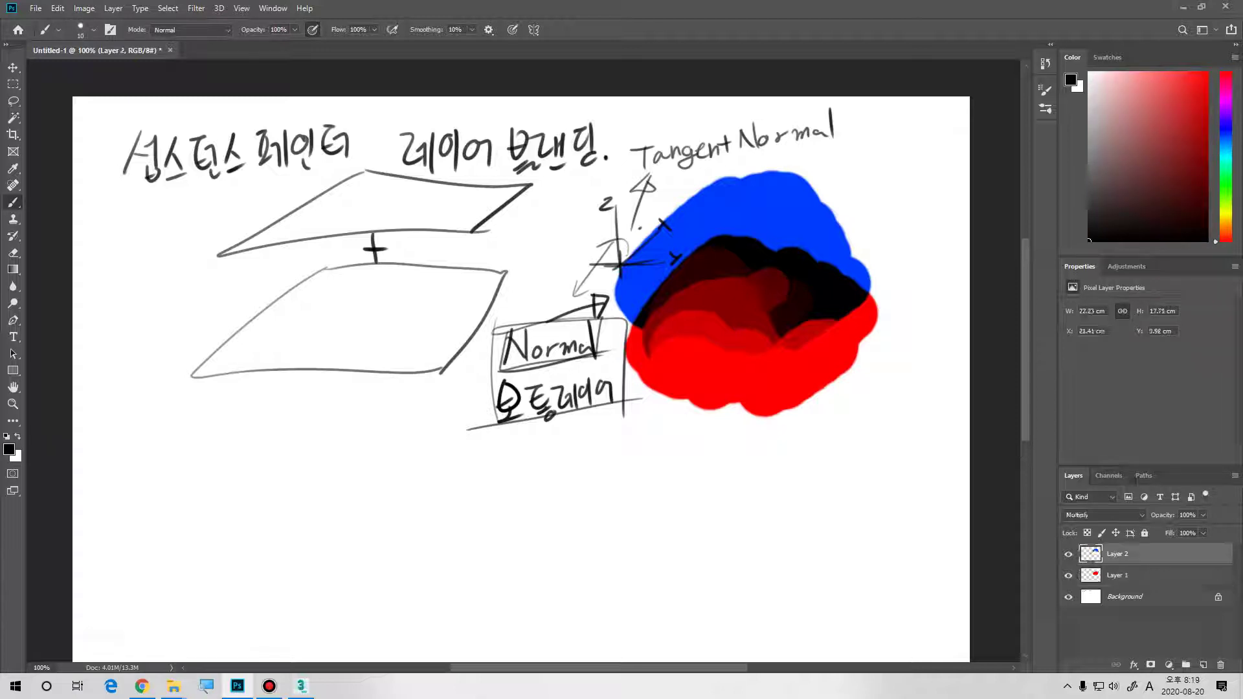
left_click_drag(854, 184, 855, 224)
mouse_move(855, 188)
left_mouse_down()
mouse_move(879, 220)
mouse_move(900, 215)
left_mouse_up()
mouse_move(905, 175)
left_mouse_down()
mouse_move(900, 218)
mouse_move(928, 194)
mouse_move(918, 216)
left_mouse_up()
mouse_move(930, 197)
left_mouse_down()
mouse_move(940, 207)
mouse_move(923, 230)
left_mouse_up()
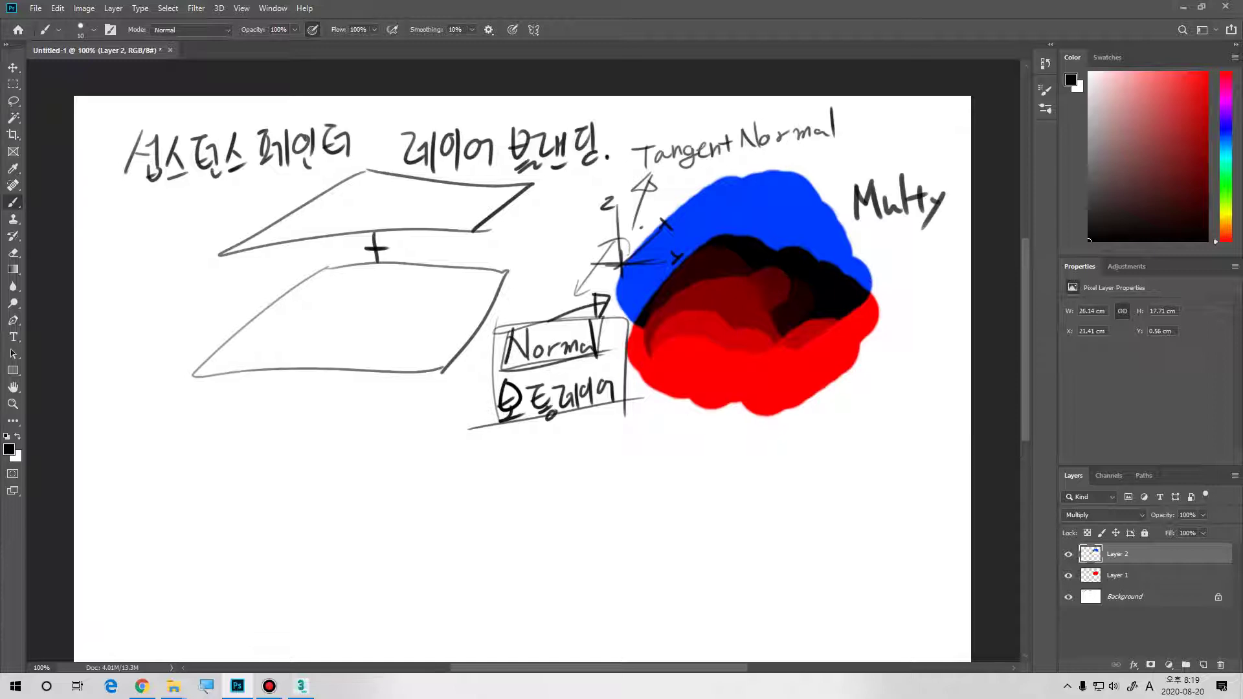
left_click_drag(713, 362, 728, 352)
key("ctrl+z")
key("ctrl+z")
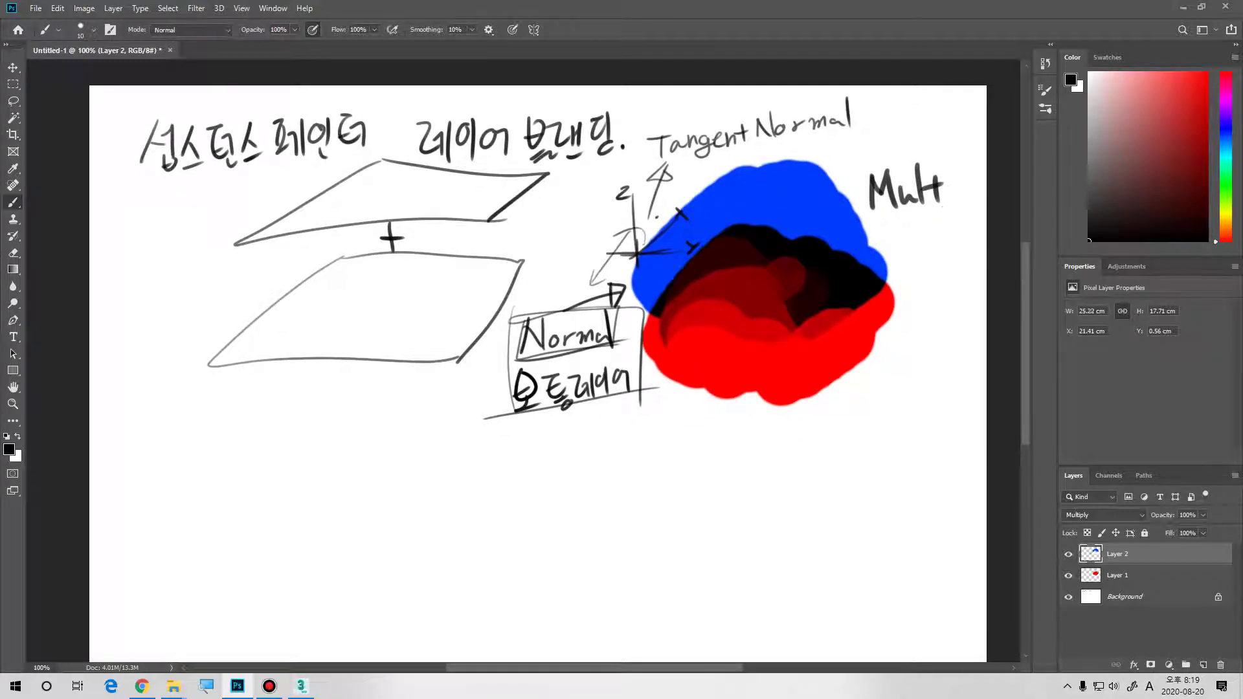
left_click_drag(951, 182, 959, 213)
mouse_move(958, 176)
left_mouse_down()
mouse_move(979, 197)
mouse_move(914, 223)
mouse_move(904, 242)
left_mouse_up()
- Handwrite "곱연산" directly beneath the "Multiply" label
left_click_drag(887, 247, 891, 259)
mouse_move(888, 252)
left_mouse_down()
mouse_move(913, 227)
mouse_move(929, 232)
left_mouse_up()
left_click_drag(930, 221, 937, 255)
mouse_move(942, 221)
left_mouse_down()
mouse_move(935, 241)
mouse_move(948, 237)
left_mouse_up()
left_click_drag(953, 217, 957, 251)
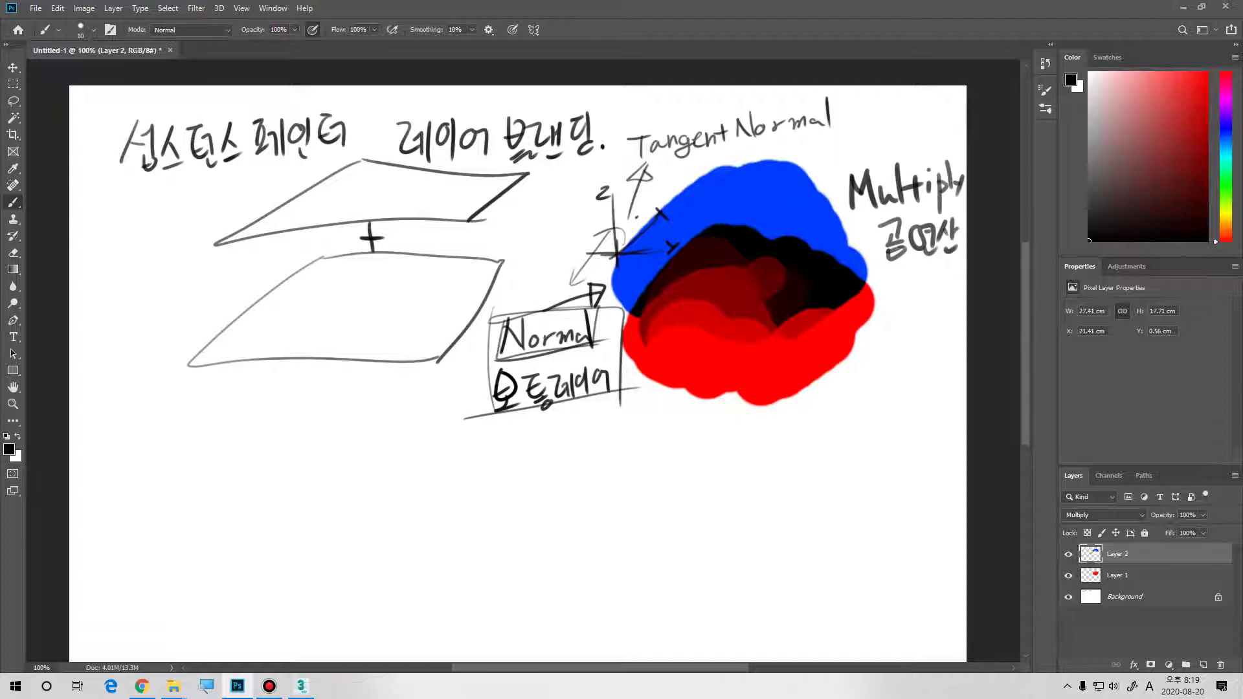
- Paint a large light-red circle on Layer 2 in the empty area below the planes
left_click_drag(907, 323, 931, 267)
left_click(1170, 73)
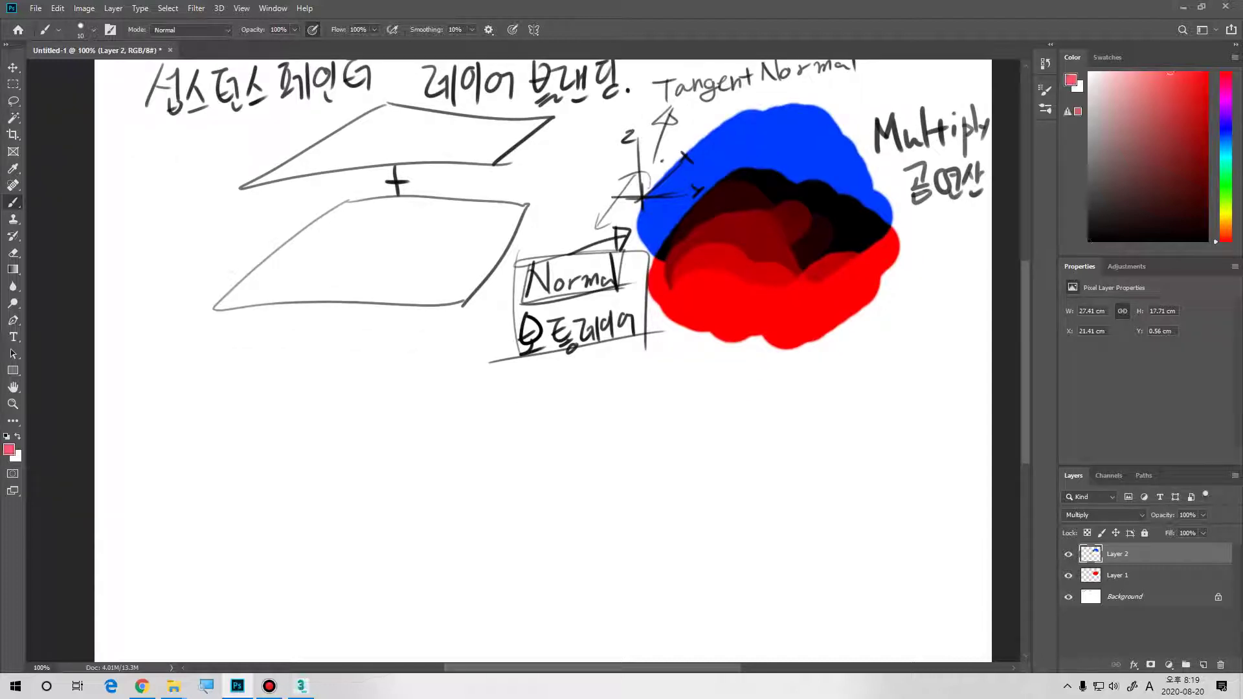
right_click_drag(591, 477, 624, 477, "alt")
mouse_move(384, 444)
left_mouse_down()
mouse_move(404, 570)
mouse_move(343, 505)
mouse_move(375, 492)
left_mouse_up()
- Paint a large soft green spot on Layer 1 that partly overlaps the light-red circle
left_click(1116, 575)
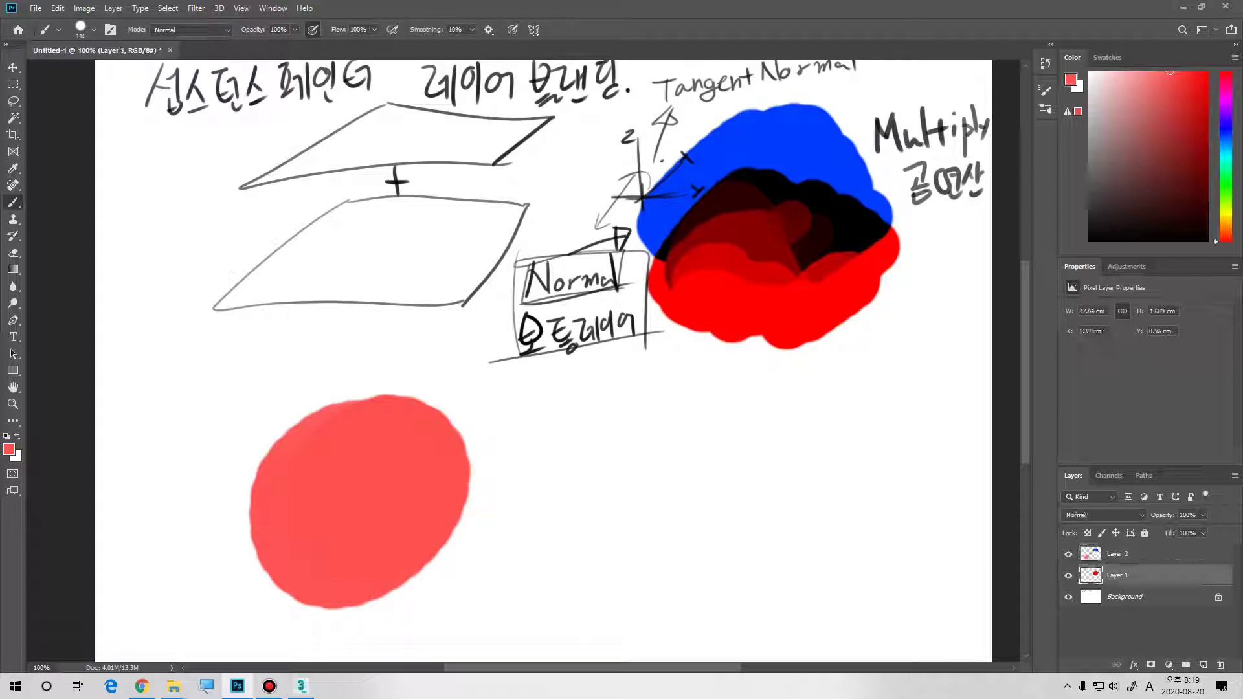
right_click_drag(526, 501, 554, 501, "alt")
left_click(1225, 188)
right_click_drag(499, 479, 550, 479, "alt")
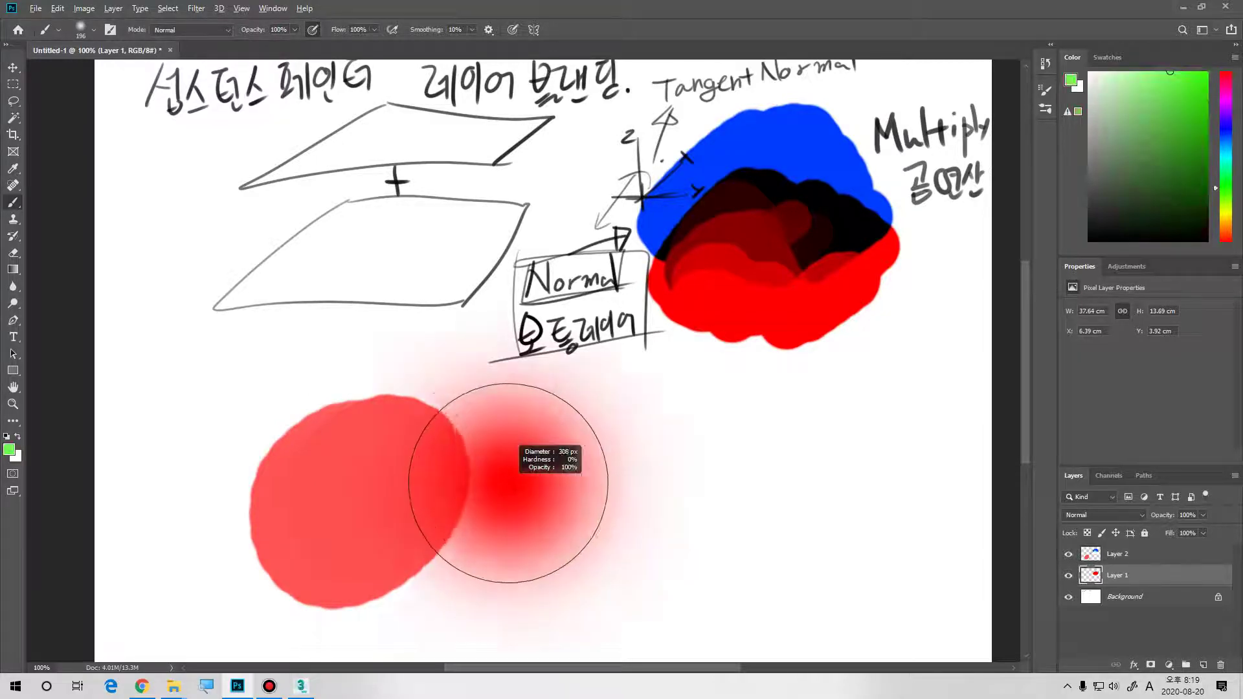
mouse_move(499, 485)
left_mouse_down()
mouse_move(494, 507)
mouse_move(516, 513)
left_mouse_up()
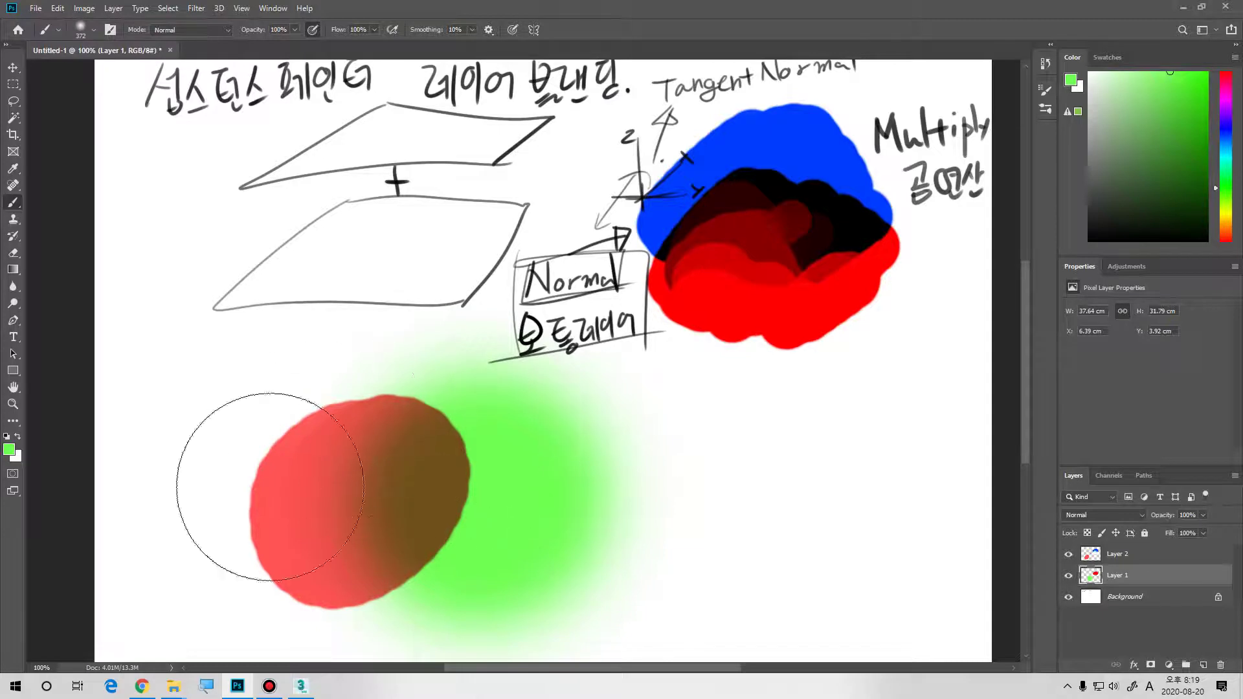
right_click_drag(439, 464, 360, 465, "alt")
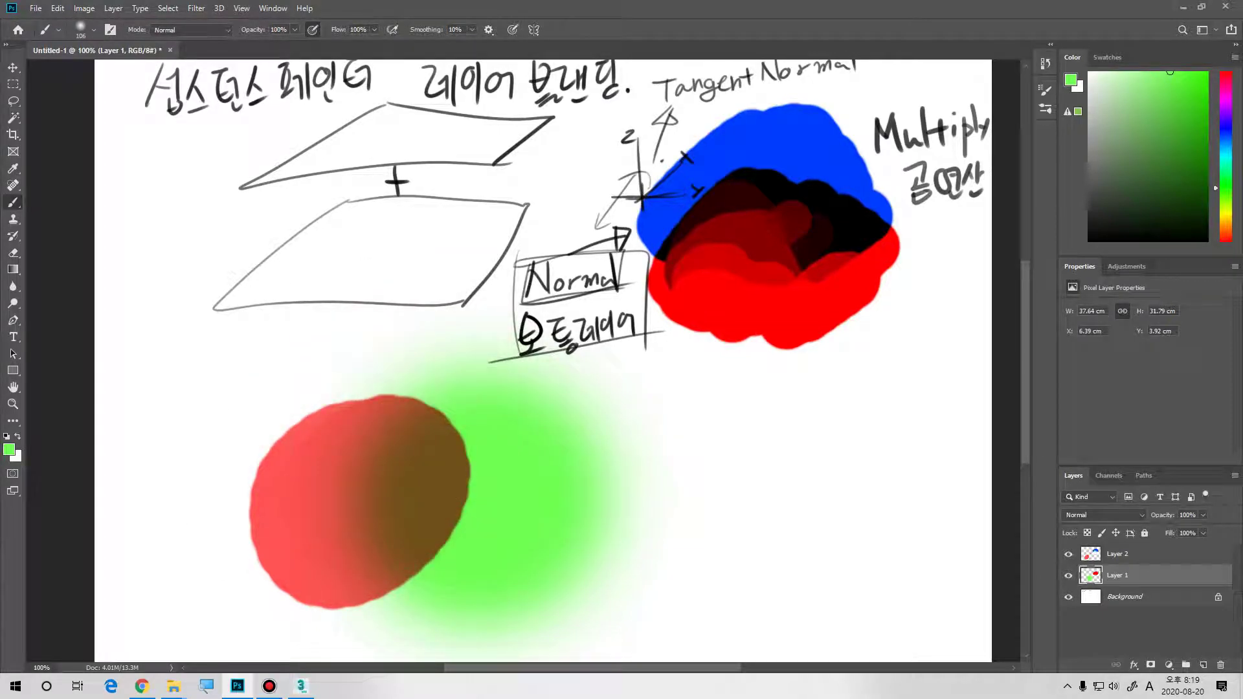
key("ctrl+l")
left_click_drag(1003, 102, 430, 137)
key("Escape")
- Restore the default black and white colors and shrink the brush to 10 px
key("d")
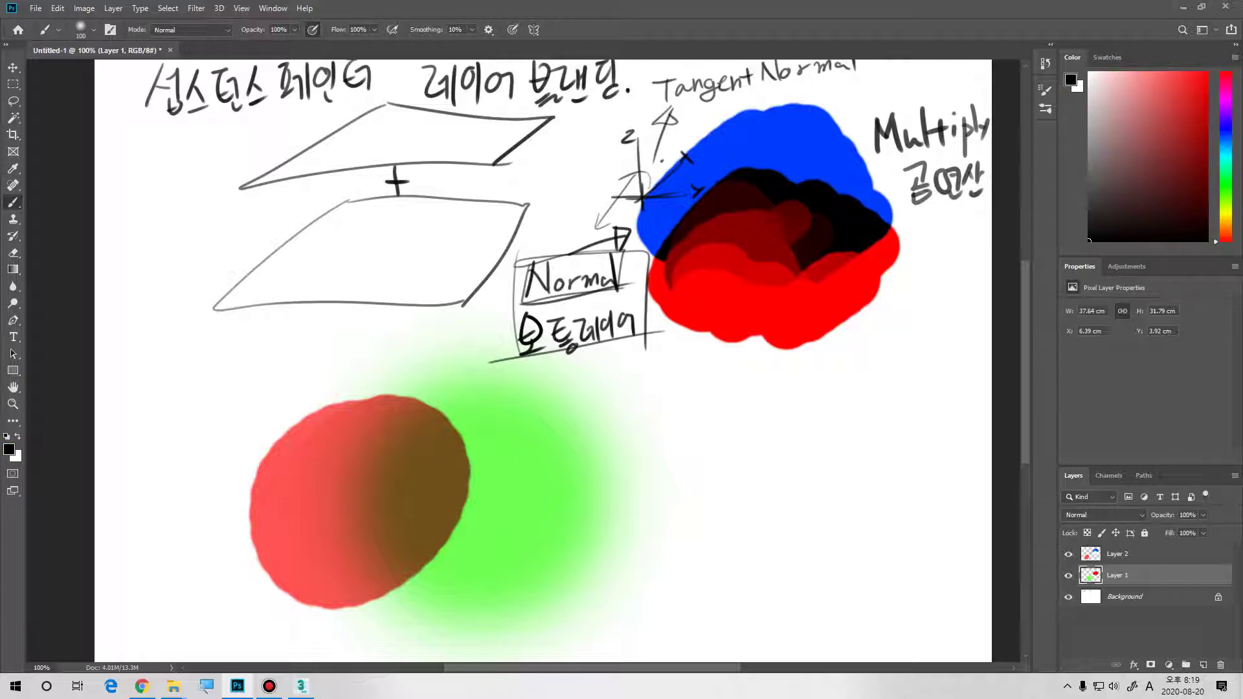
key("bracketleft")
key("bracketleft")
key("bracketleft")
key("bracketleft")
key("bracketleft")
key("bracketleft")
key("bracketleft")
key("bracketleft")
key("bracketleft")
key("bracketleft")
key("bracketleft")
key("bracketleft")
key("bracketleft")
- Merge Layer 2, Layer 1 and the Background into one layer and fill it with white
left_click(1140, 554)
left_click(1141, 597, "shift")
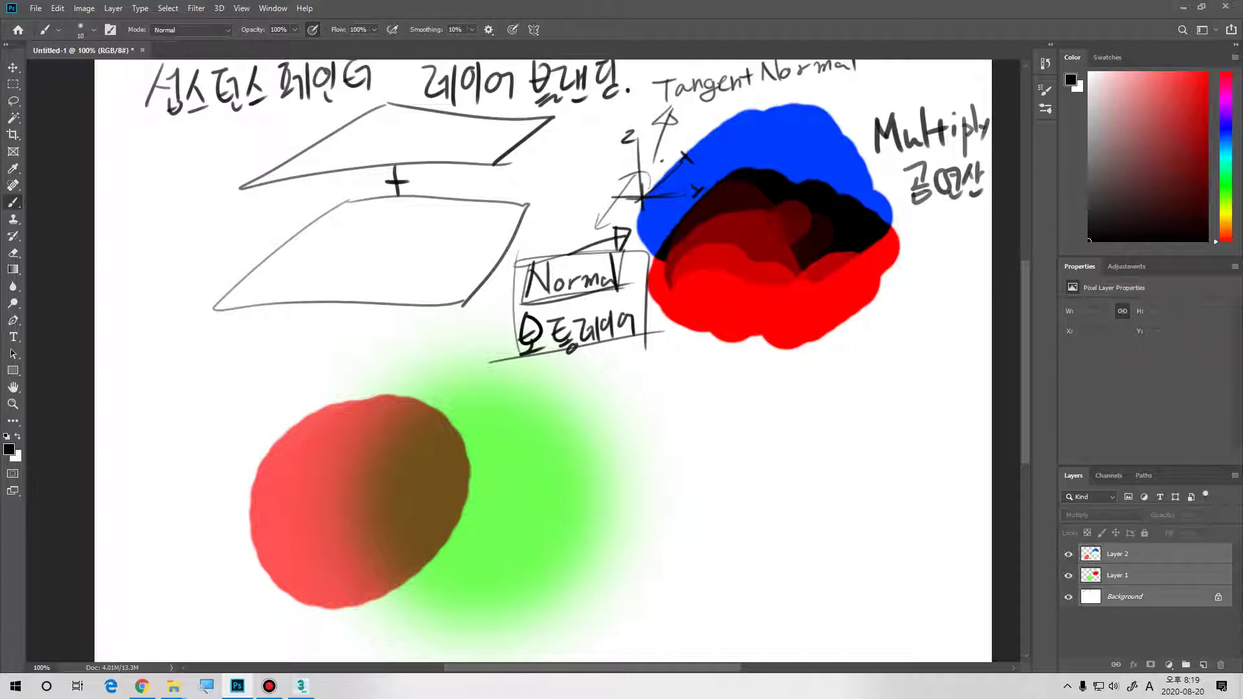
key("ctrl+e")
key("ctrl+BackSpace")
left_click_drag(531, 350, 485, 388)
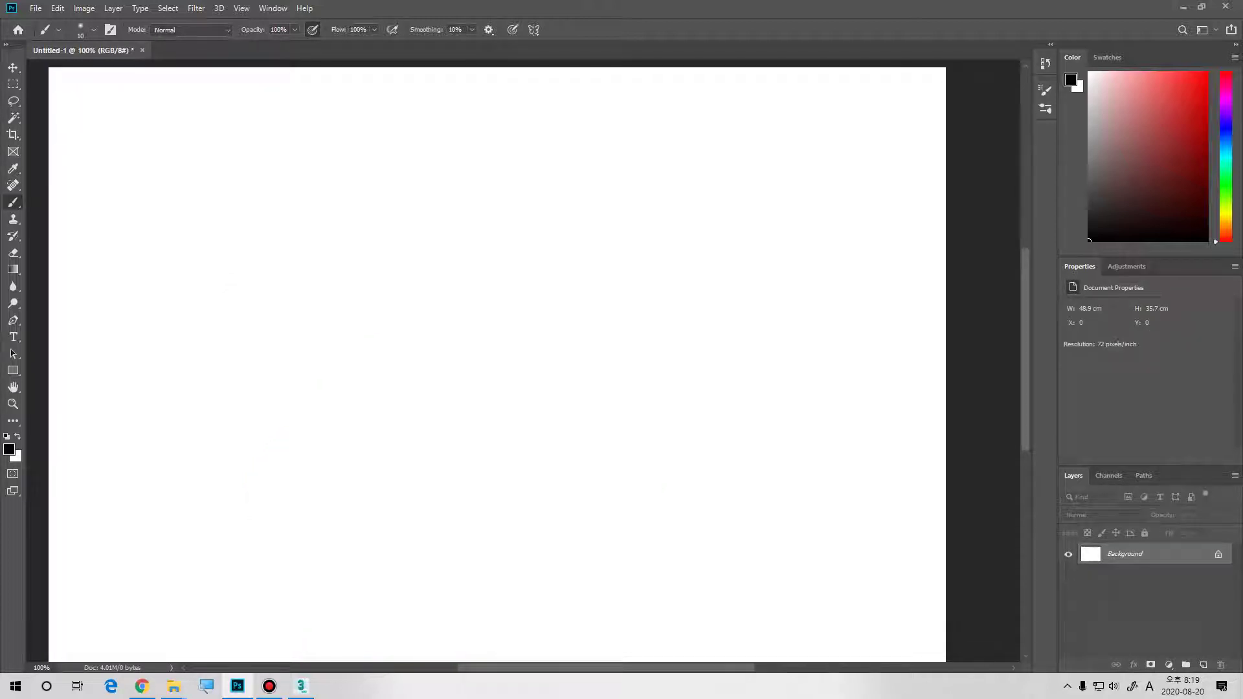
- Sketch a graph with vertical and horizontal axes, an upward arrow beside the vertical one, and the labels "검" and "흰" under the horizontal one
mouse_move(170, 154)
left_mouse_down()
mouse_move(169, 374)
mouse_move(393, 358)
left_mouse_up()
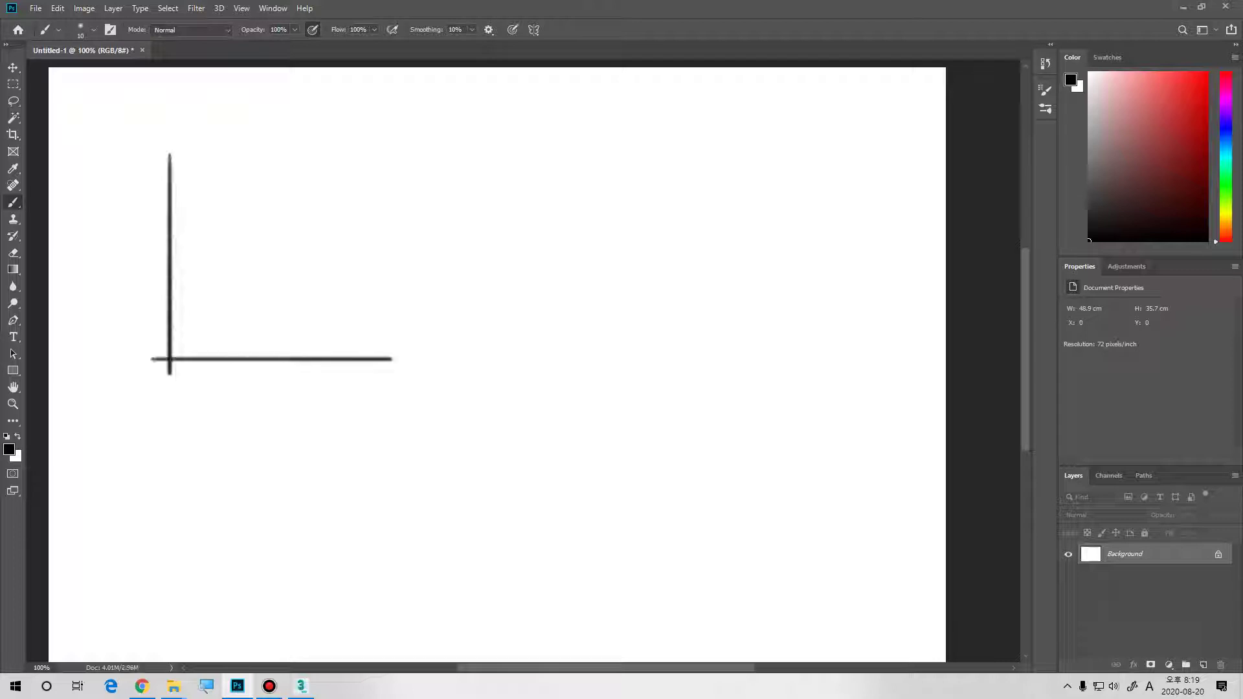
mouse_move(151, 170)
left_mouse_down()
mouse_move(167, 176)
mouse_move(156, 364)
mouse_move(183, 379)
mouse_move(183, 398)
left_mouse_up()
left_click_drag(184, 388, 187, 419)
left_click_drag(188, 404, 207, 412)
left_click_drag(360, 370, 377, 371)
left_click_drag(362, 378, 382, 388)
mouse_move(401, 374)
left_mouse_down()
mouse_move(401, 421)
mouse_move(421, 412)
left_mouse_up()
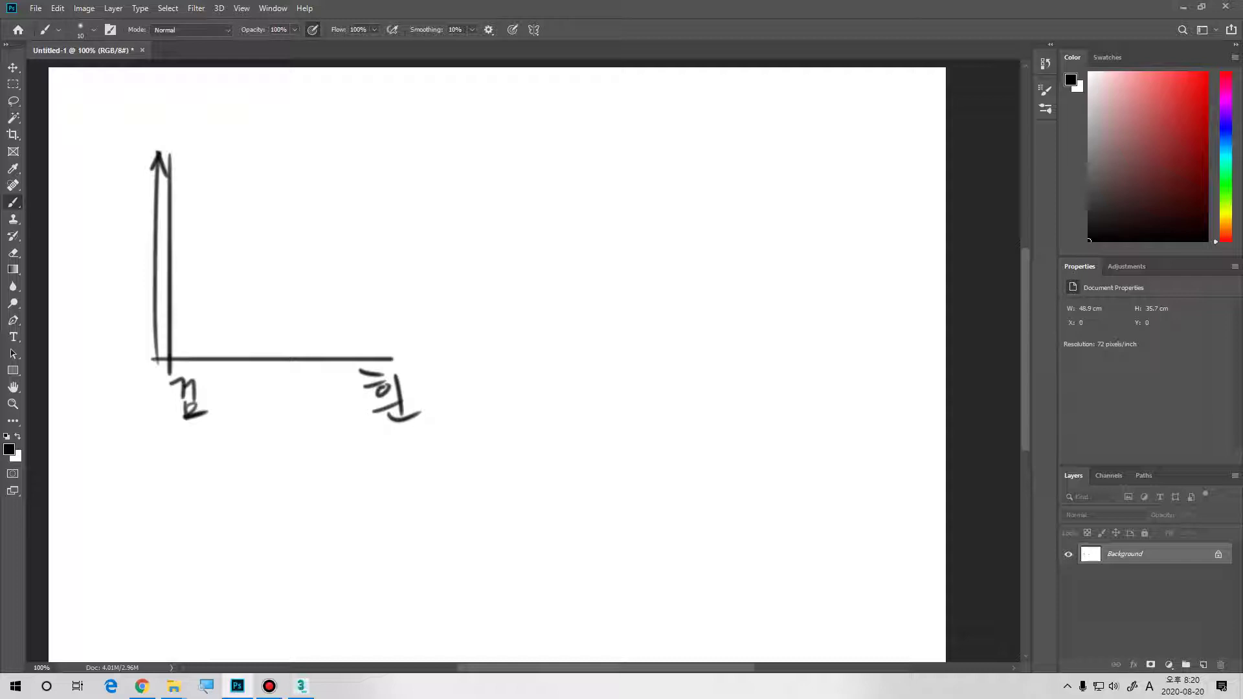
- Add a second horizontal axis line with end ticks and draw a curve that peaks above "검" and flattens out toward "흰"
mouse_move(163, 350)
left_mouse_down()
mouse_move(448, 350)
mouse_move(401, 358)
left_mouse_up()
left_click_drag(406, 348, 406, 356)
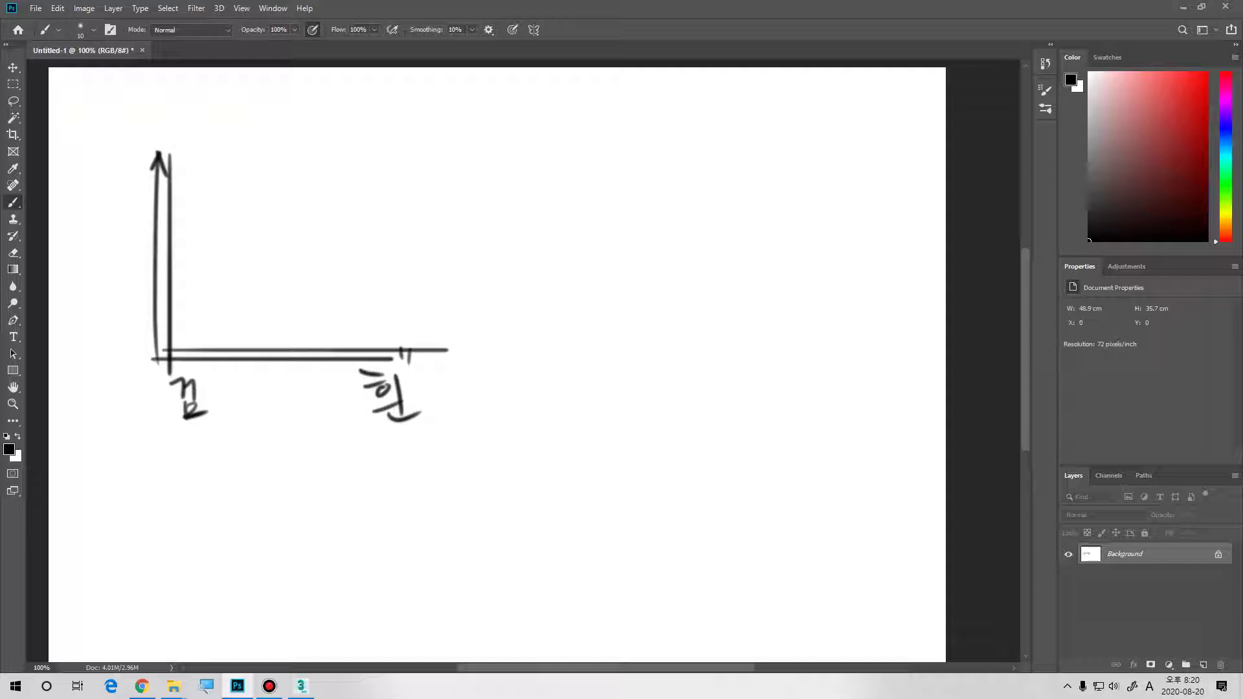
mouse_move(171, 158)
left_mouse_down()
mouse_move(191, 175)
mouse_move(222, 307)
mouse_move(408, 323)
left_mouse_up()
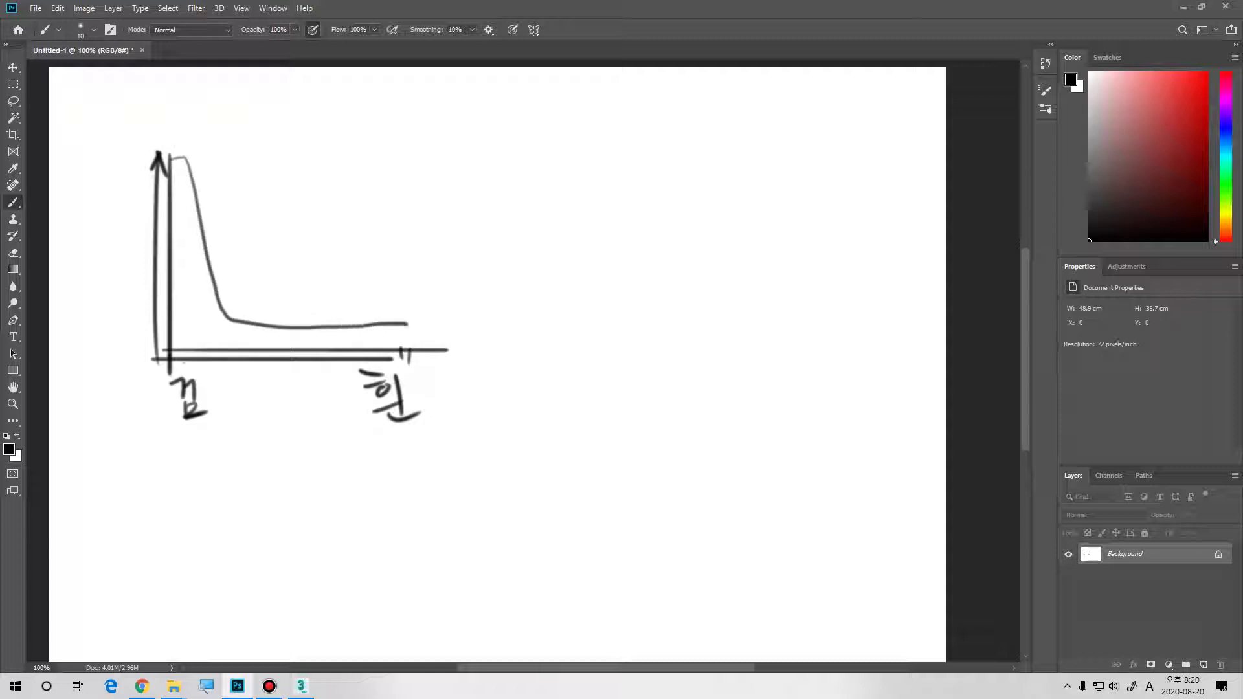
- Inspect the Levels histogram of the sketch and of a trial white-to-black gradient across the whole canvas, then undo the gradient
key("ctrl+l")
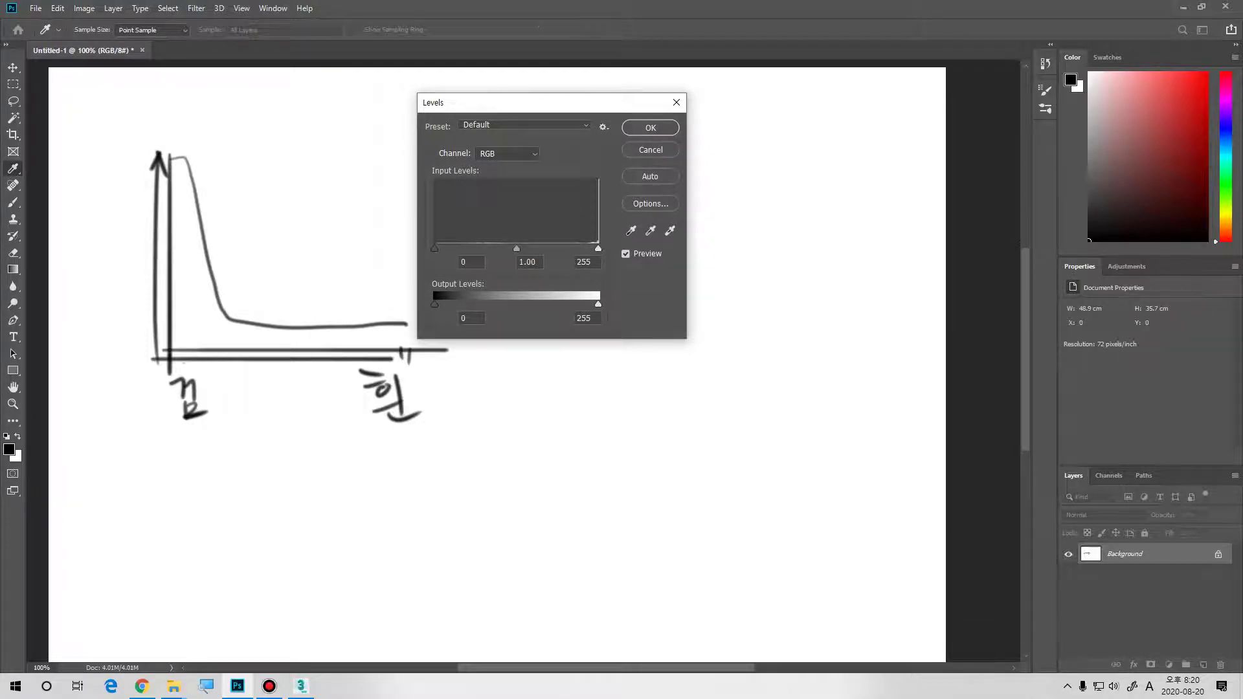
key("Escape")
key("g")
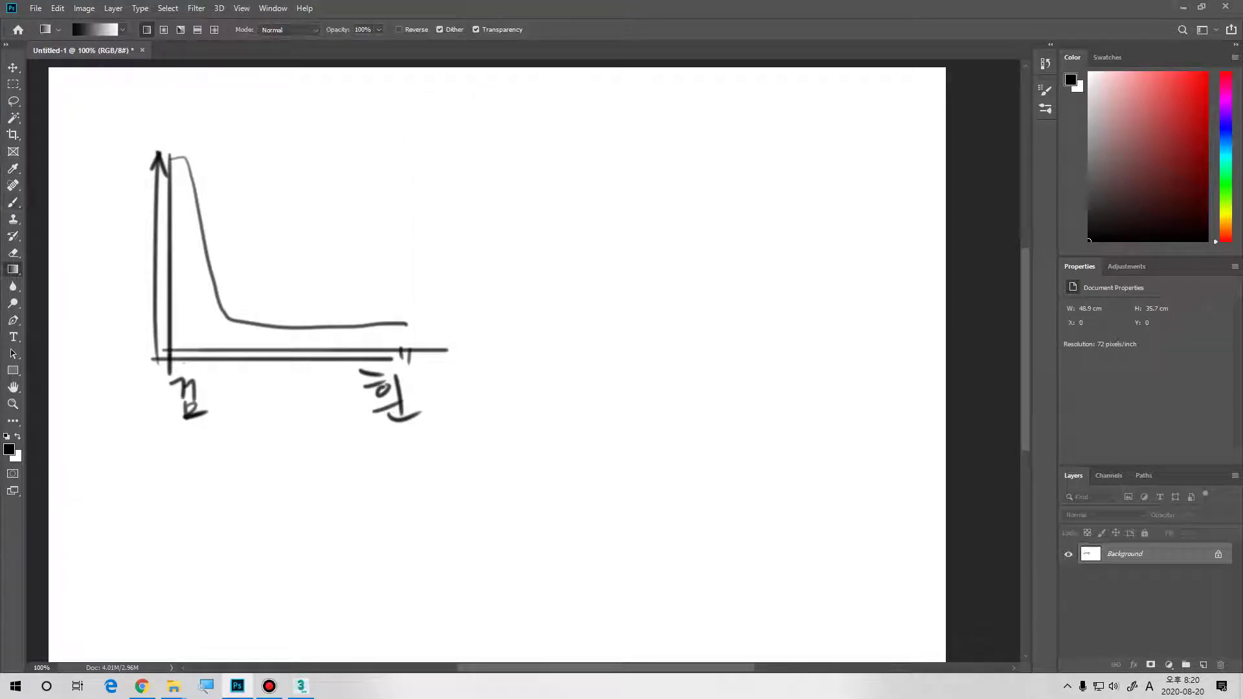
left_click_drag(814, 335, 223, 334)
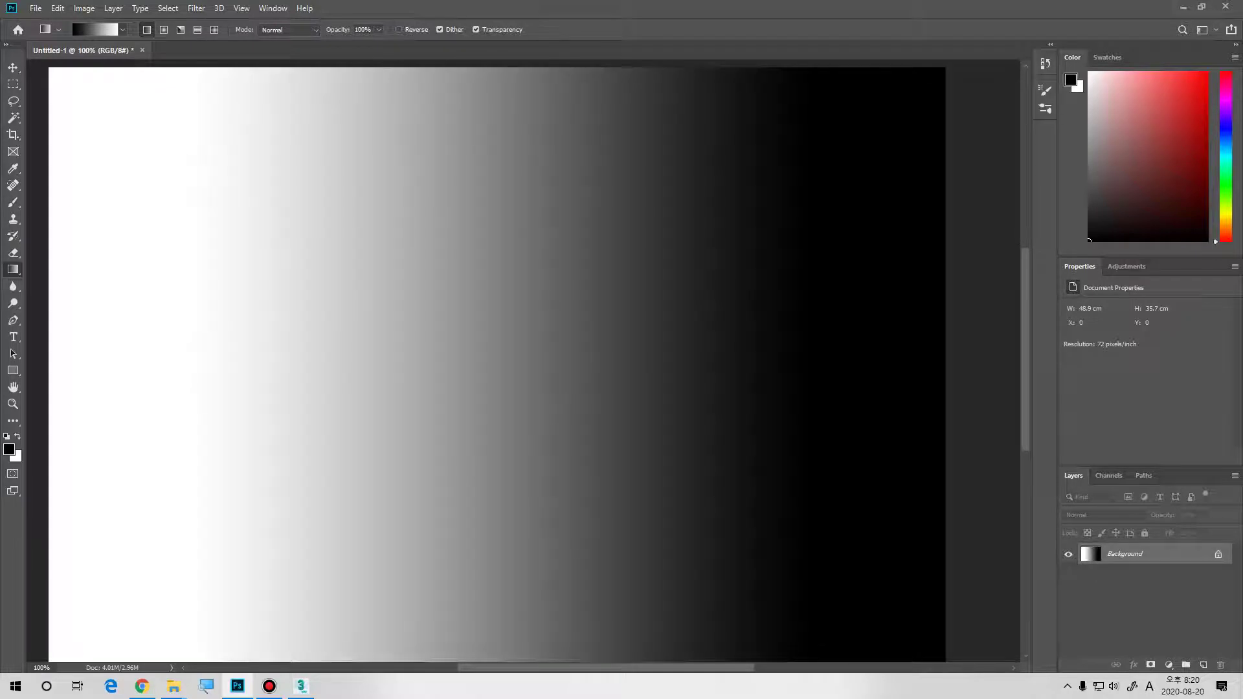
key("ctrl+l")
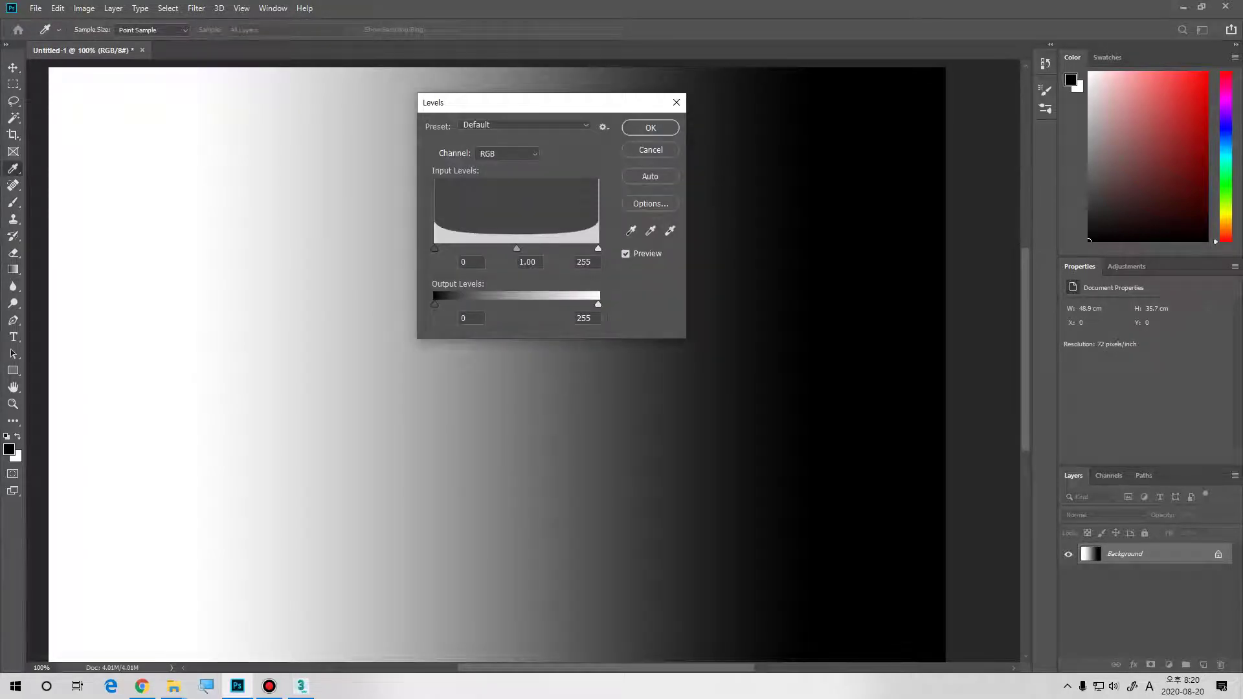
key("Escape")
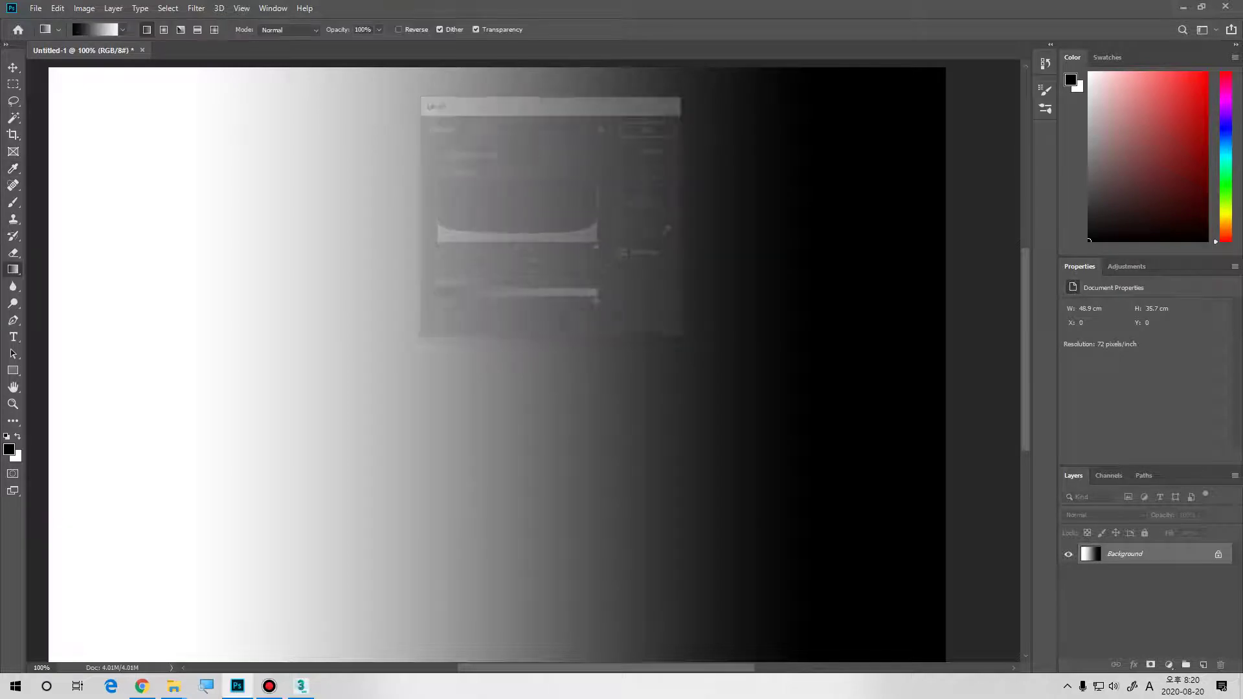
key("ctrl+z")
- Circle the curve's tall peak above "검" and its low end above "흰" with the brush
key("b")
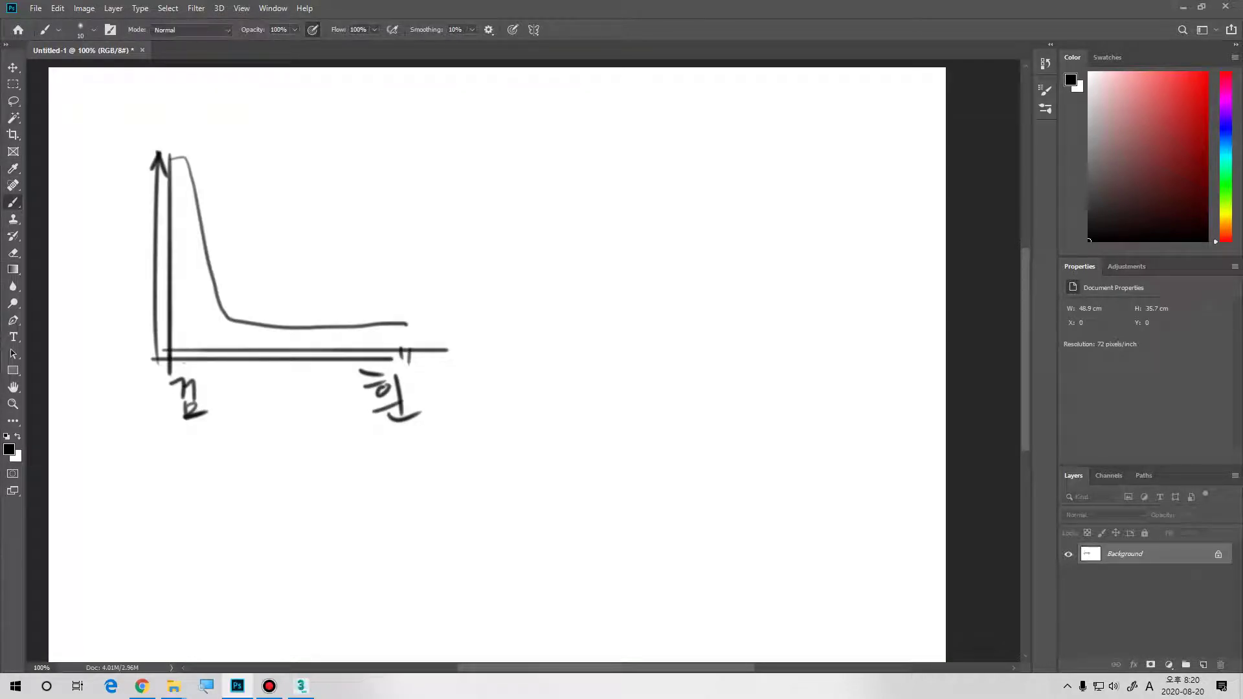
mouse_move(214, 300)
left_mouse_down()
mouse_move(137, 340)
mouse_move(192, 393)
left_mouse_up()
mouse_move(363, 317)
left_mouse_down()
mouse_move(386, 333)
mouse_move(356, 337)
left_mouse_up()
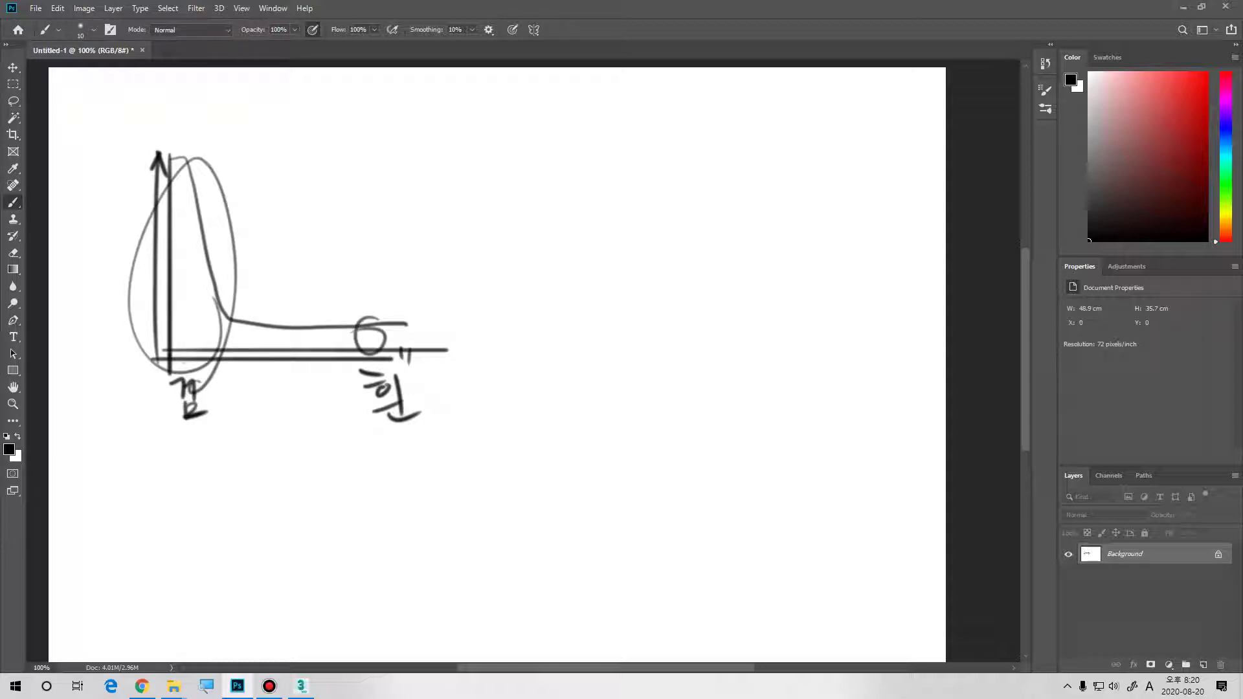
- Select a rectangular area above the curve's flat part and fill it with a horizontal black-to-white gradient
key("m")
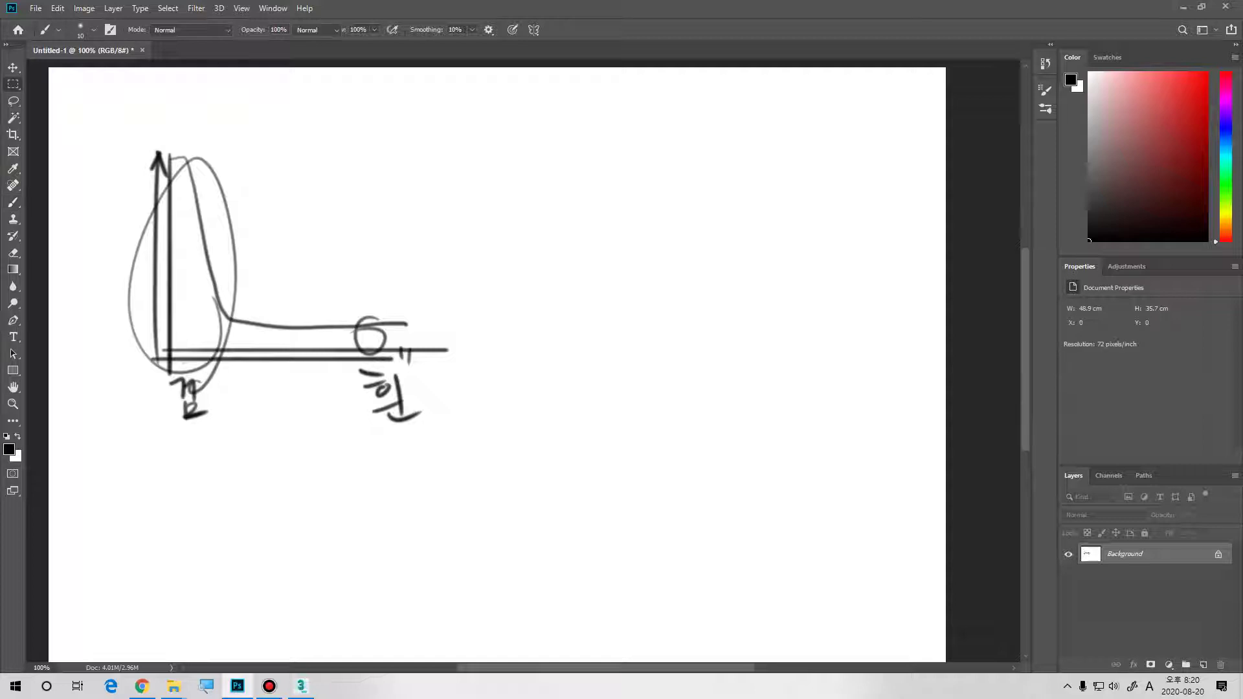
mouse_move(328, 114)
left_mouse_down()
mouse_move(428, 239)
mouse_move(516, 281)
left_mouse_up()
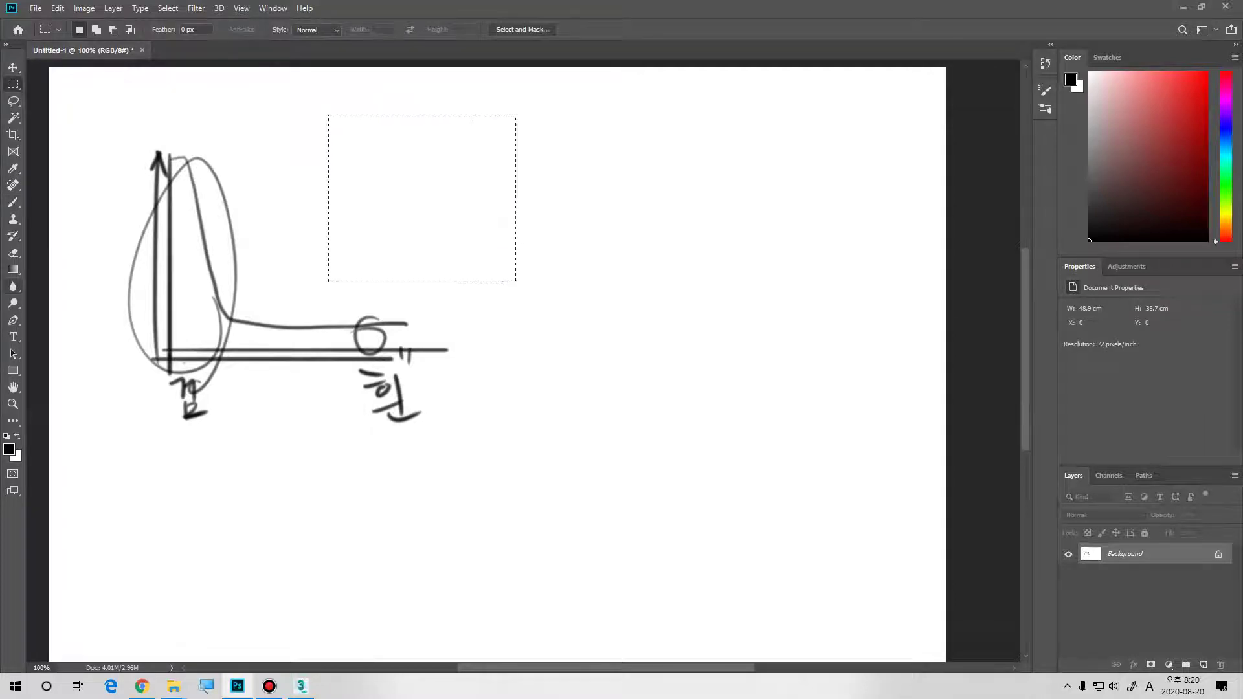
key("g")
left_click_drag(330, 196, 505, 196)
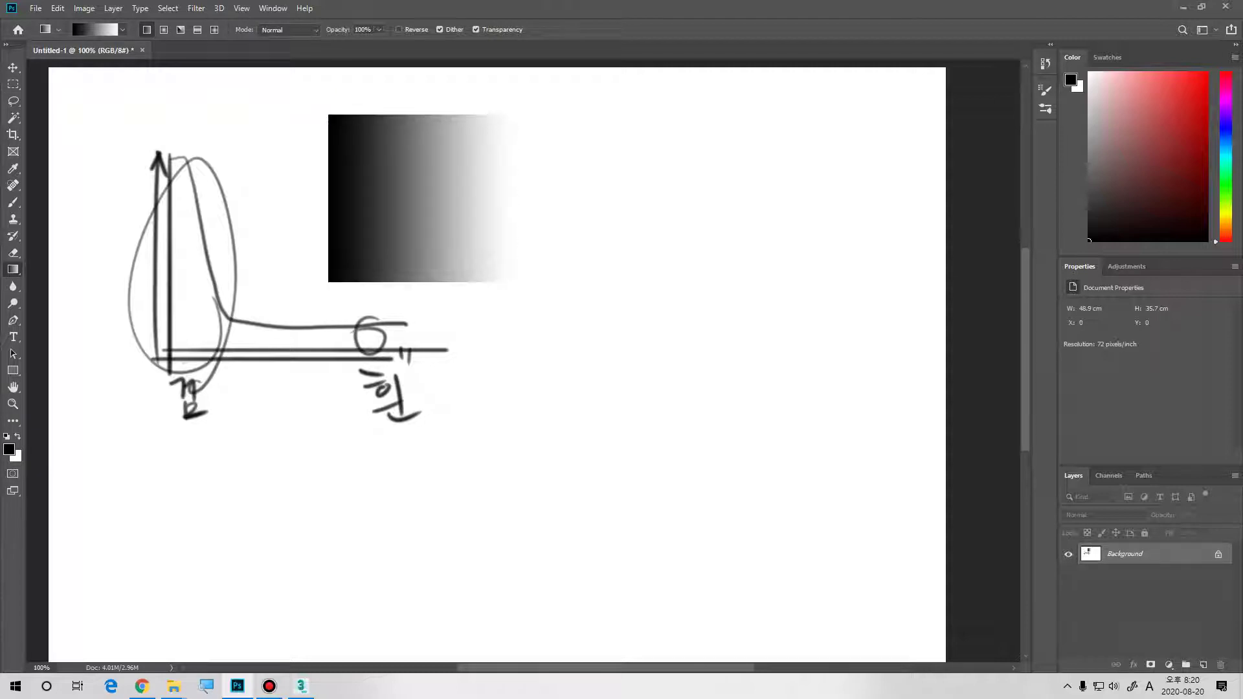
- Add a new layer above the Background and set its blending mode to Multiply
key("b")
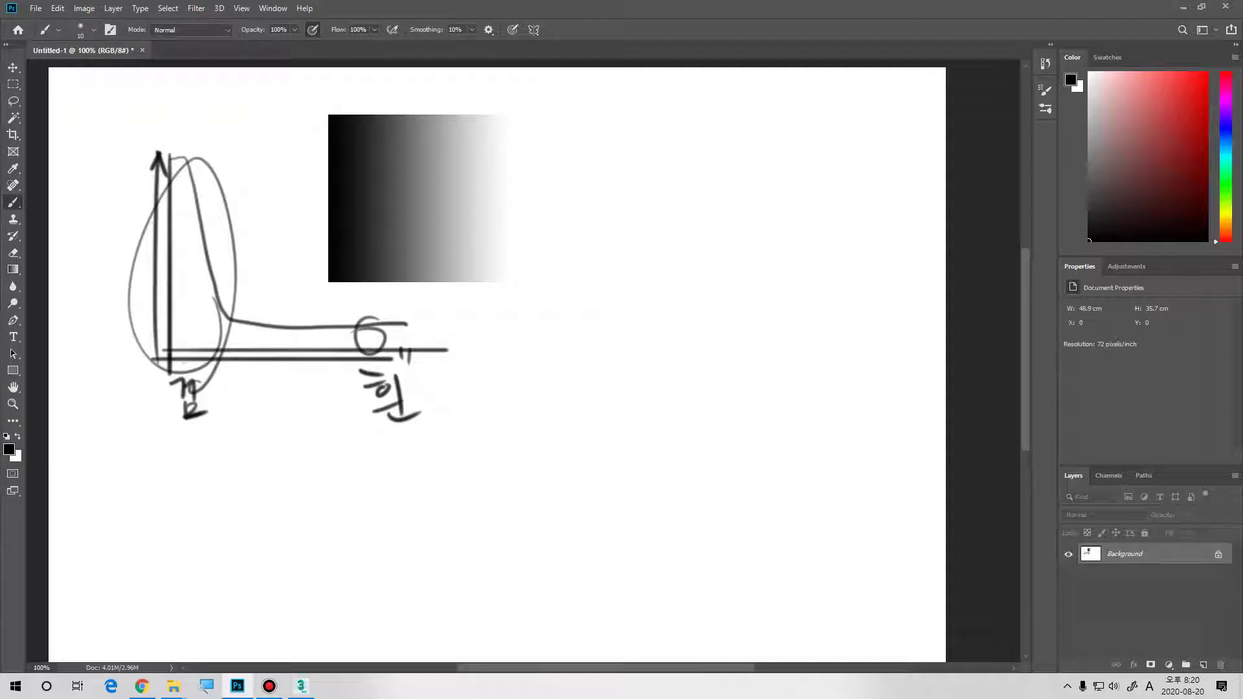
key("ctrl+shift+alt+n")
left_click(1104, 516)
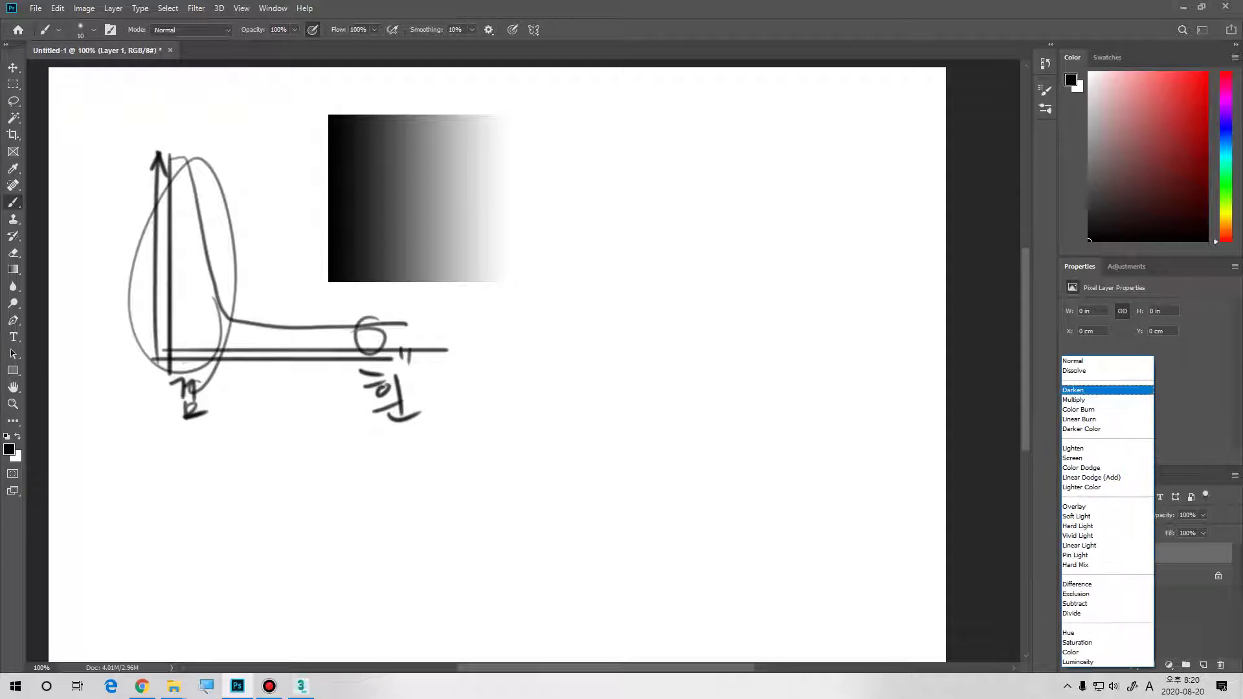
left_click(1101, 400)
left_click(1133, 618)
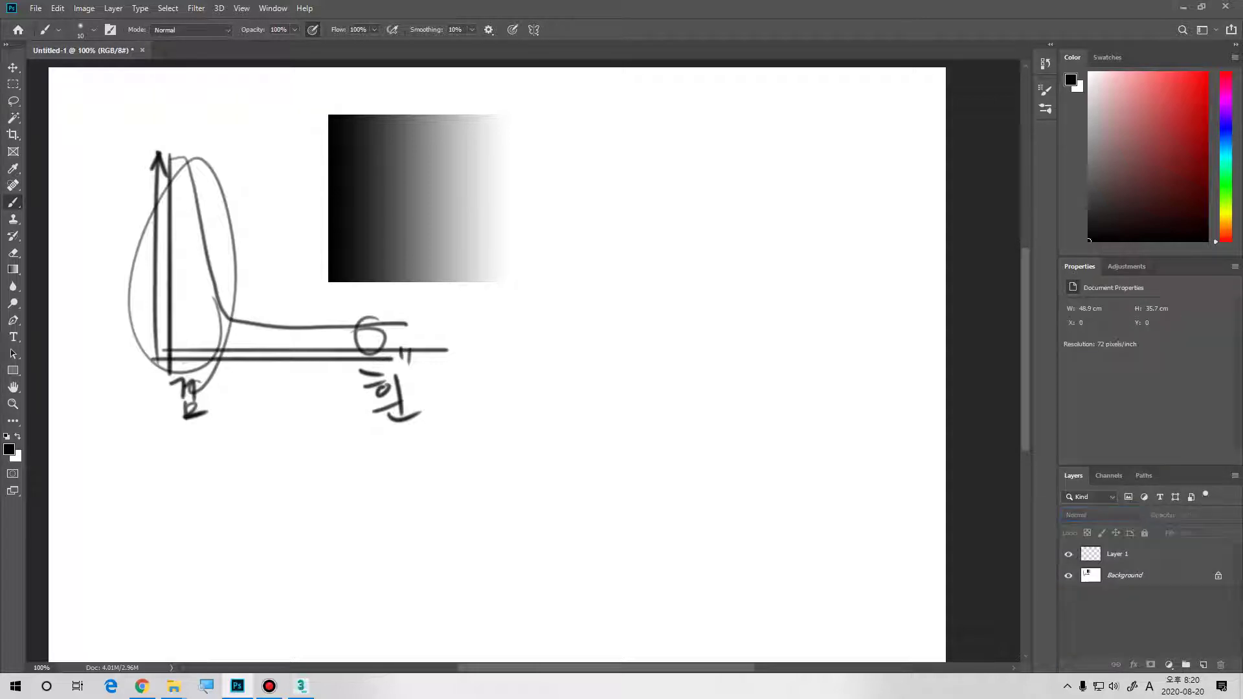
left_click(1139, 554)
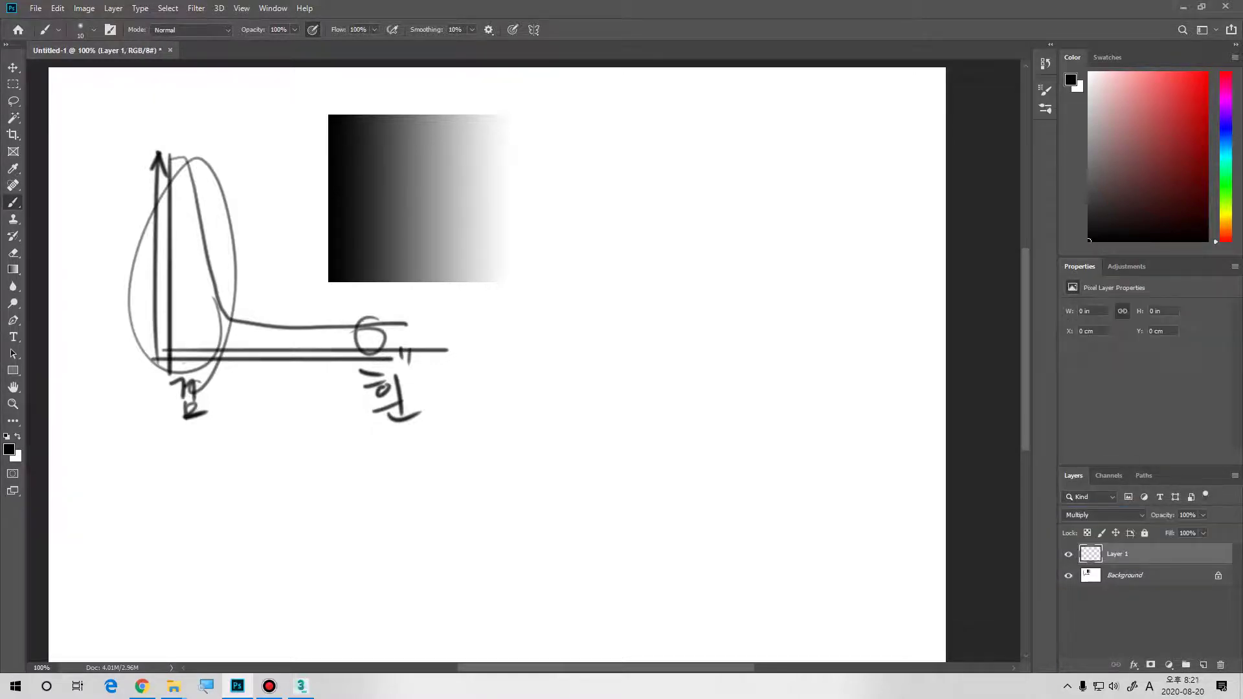
- Paint a white blob over the gradient rectangle on Layer 1 with an enlarged brush and set the layer's blending mode to Normal
left_click(1089, 72)
mouse_move(410, 190)
right_mouse_down("alt")
mouse_move(431, 177)
mouse_move(390, 187)
mouse_move(390, 147)
right_mouse_up("alt")
left_click(1104, 515)
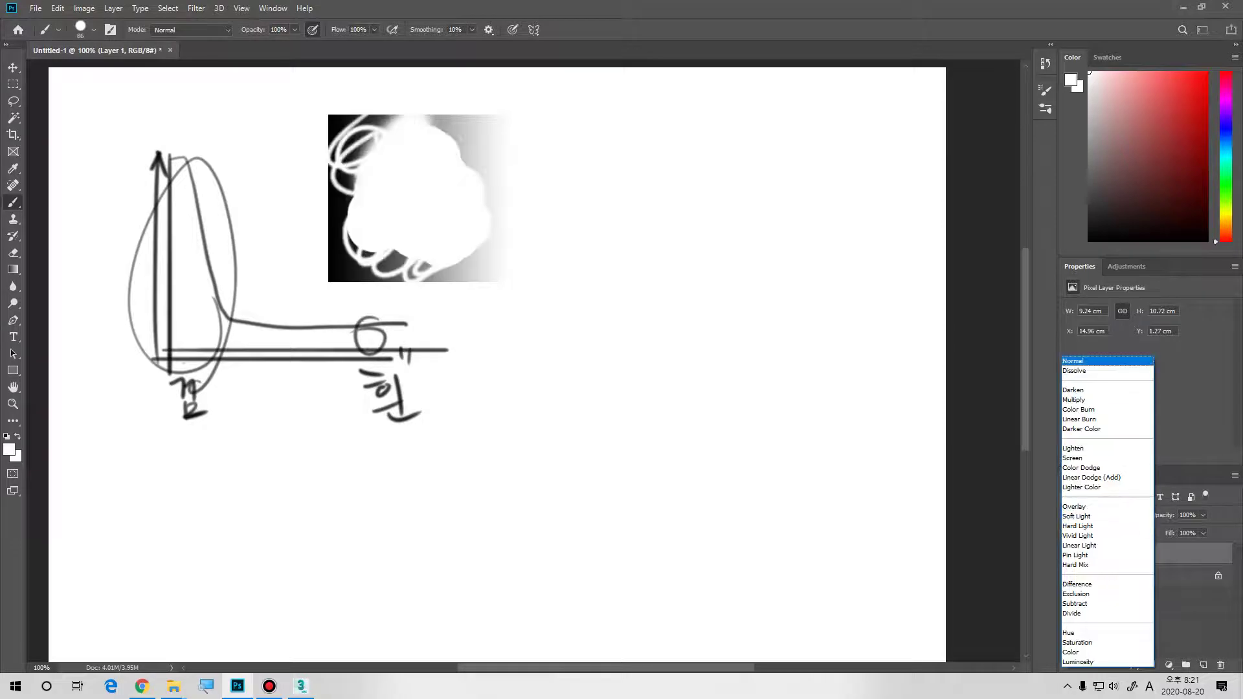
key("Return")
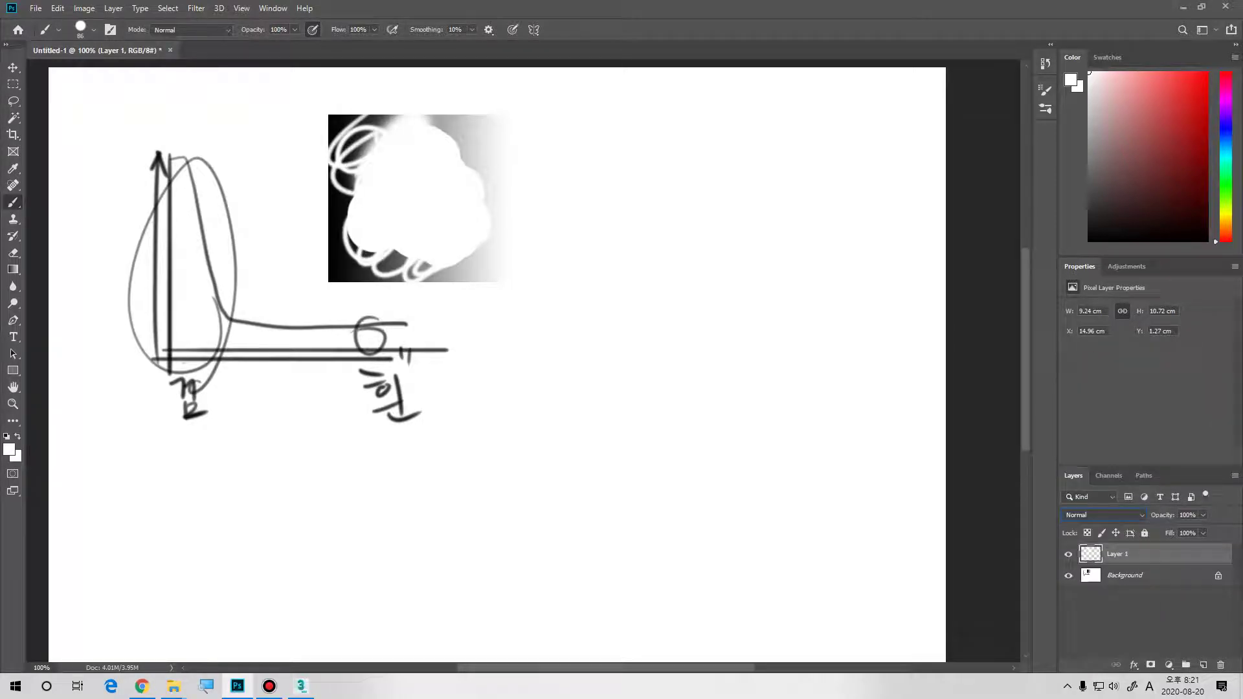
- Add a new layer beneath Layer 1, fill it with light grey and set its blending mode to Multiply
left_click(1203, 665, "ctrl")
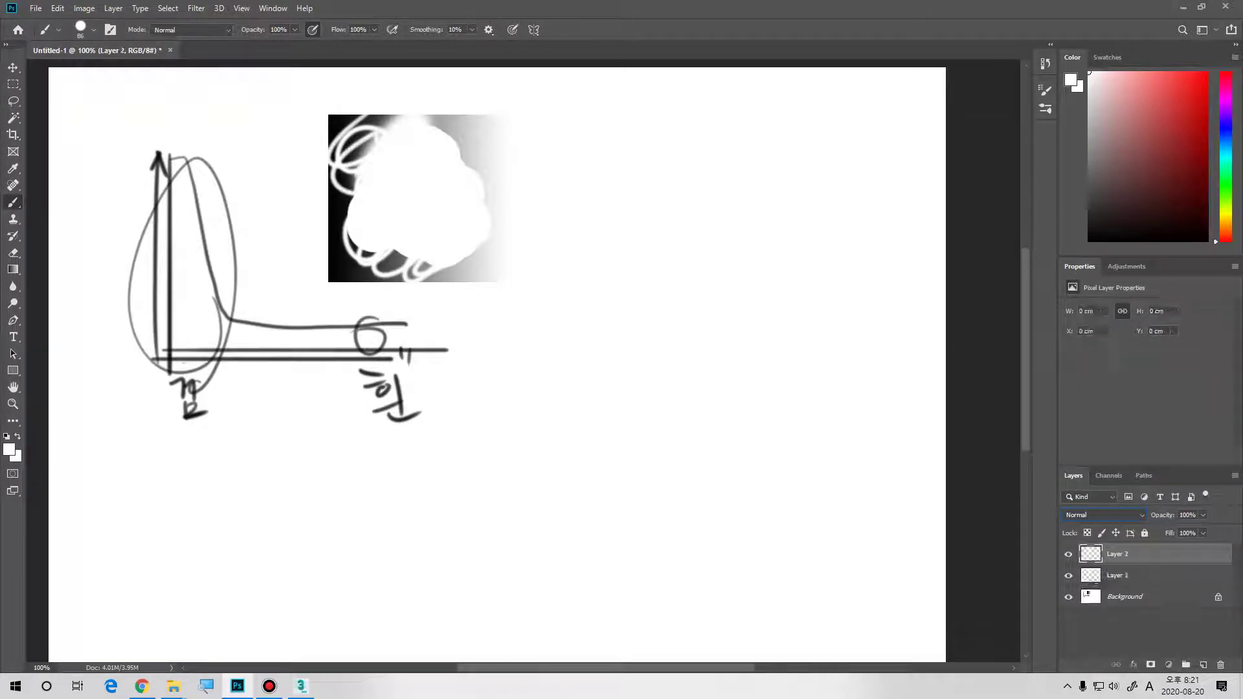
left_click(1089, 101)
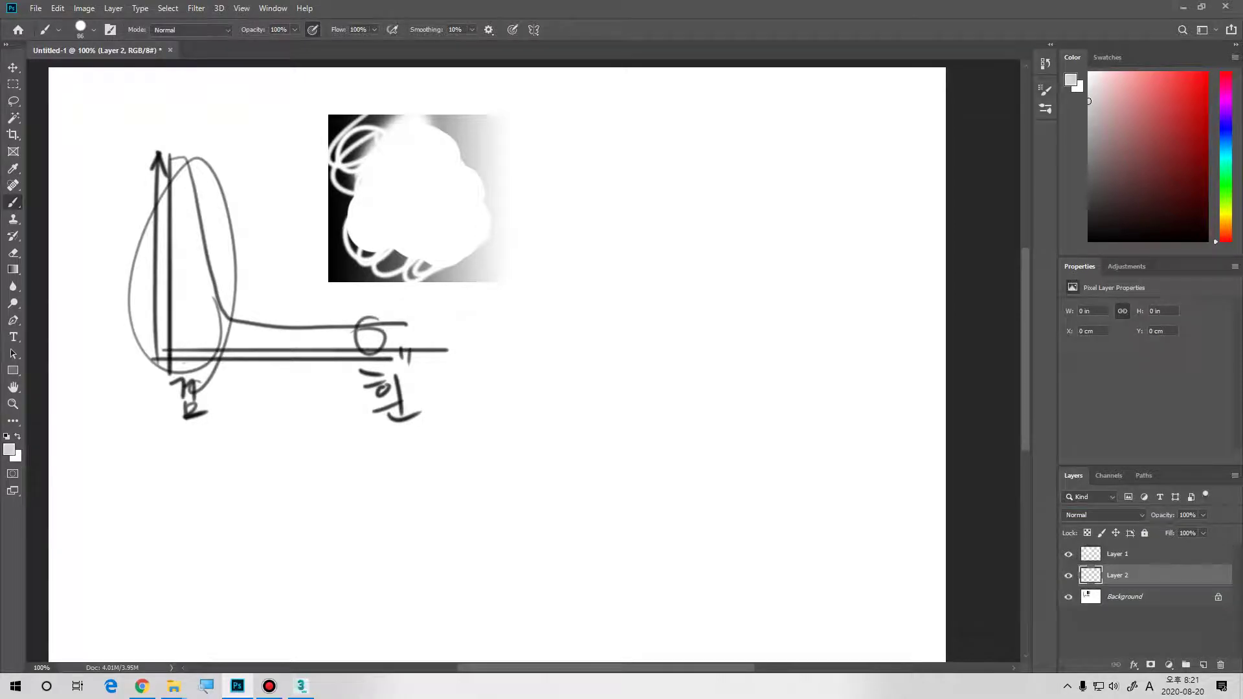
key("alt+BackSpace")
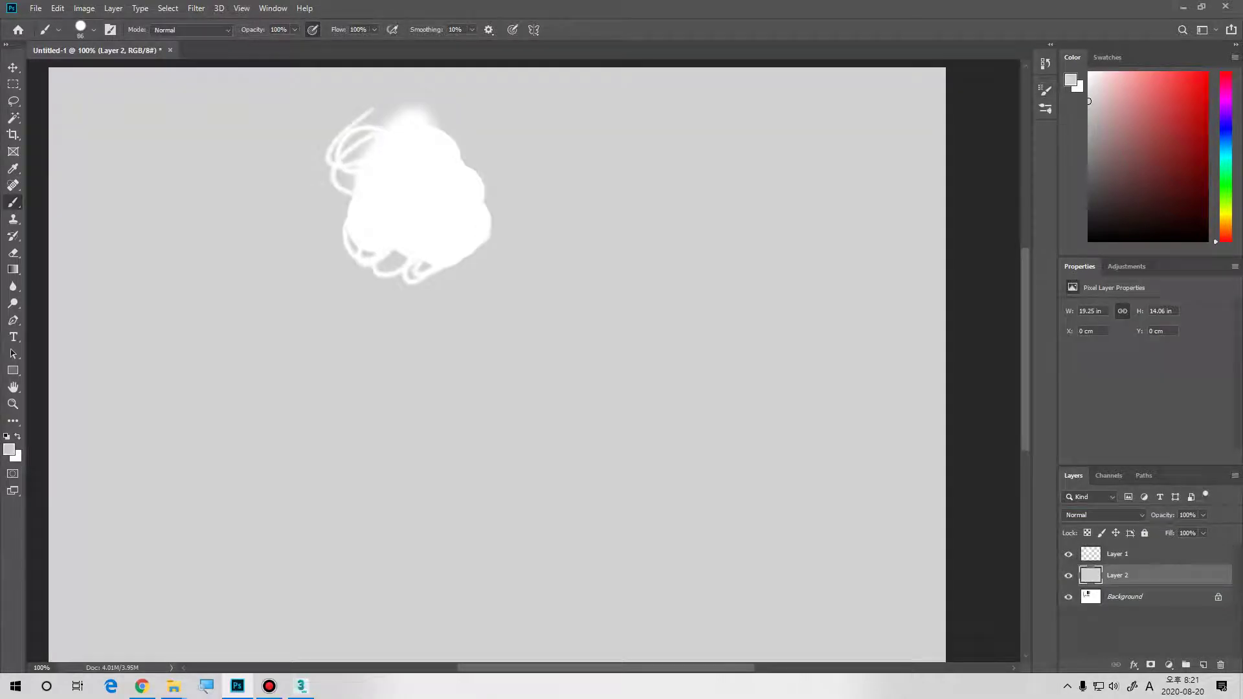
left_click(1104, 515)
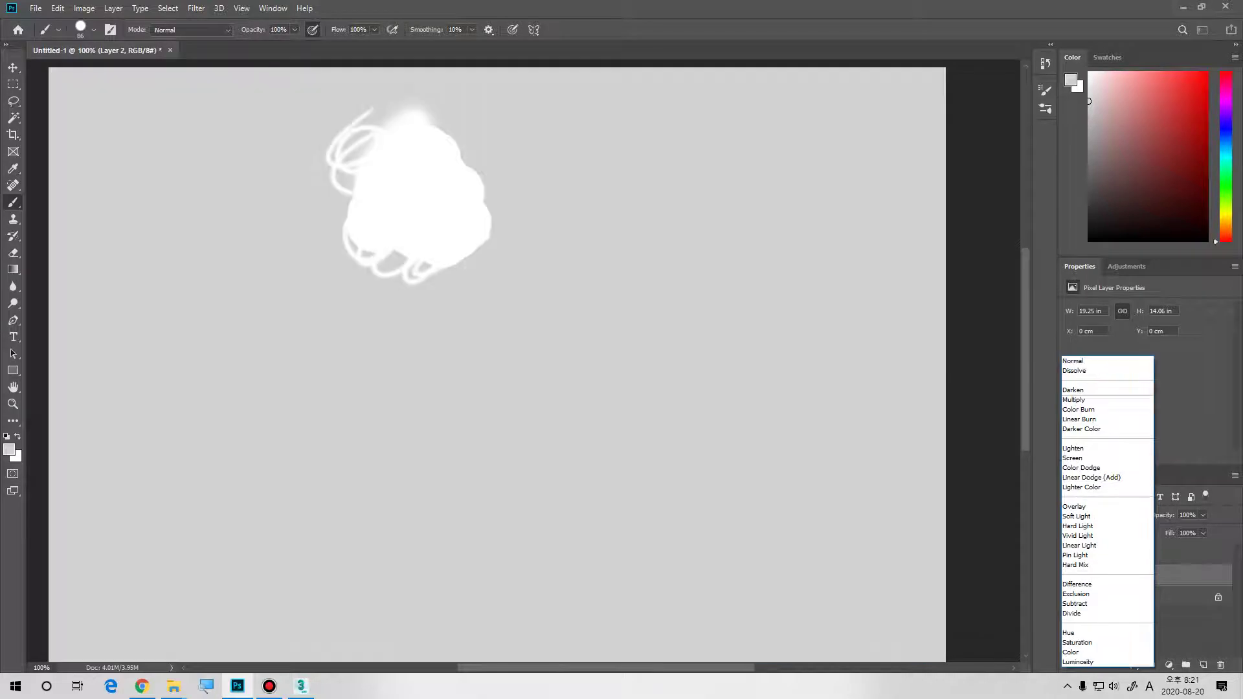
left_click(1088, 400)
left_click(1134, 633)
- Toggle Layer 1's visibility to compare the white blob with the background, and set Layer 1's blending mode to Multiply
left_click(1139, 554)
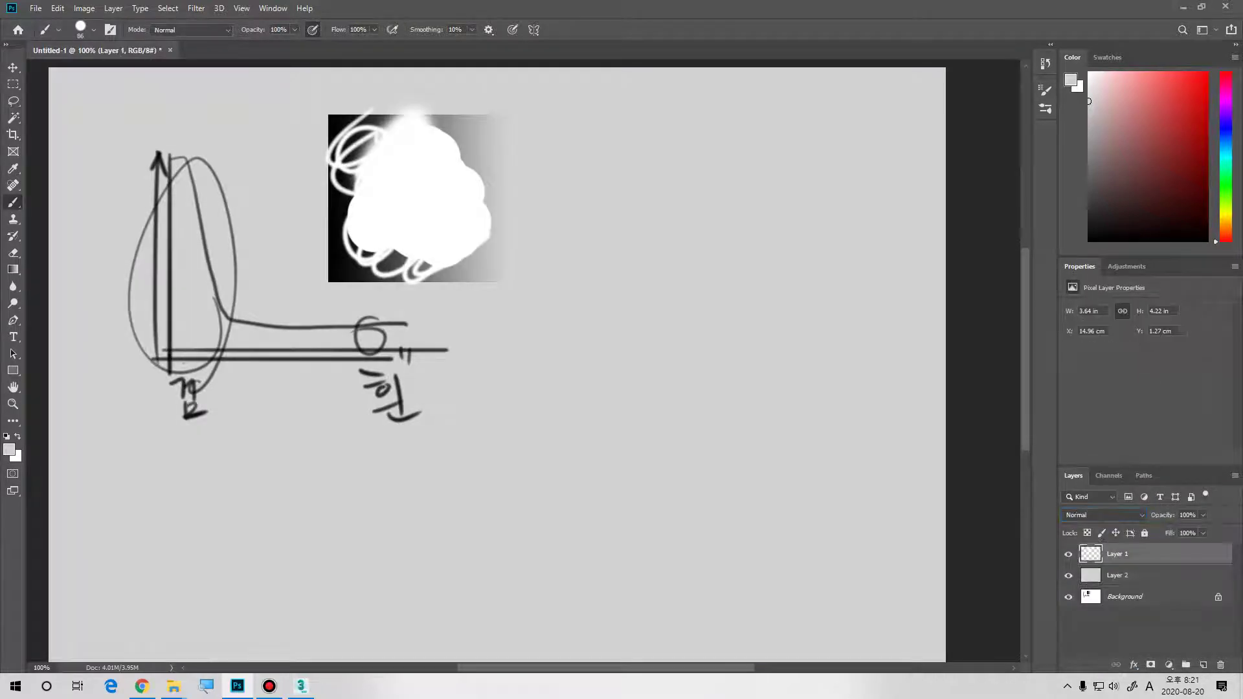
left_click(1068, 554)
left_click(1068, 554)
left_click(1068, 554)
left_click(1069, 555)
left_click(1104, 514)
left_click(1075, 400)
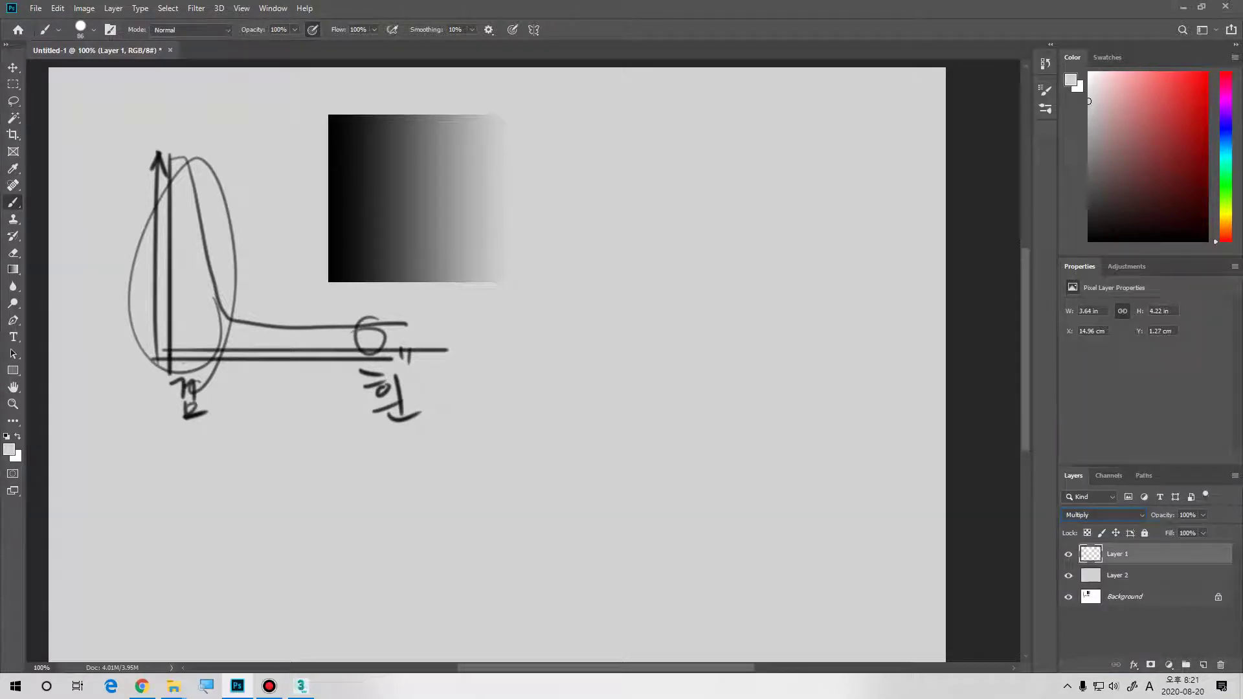
left_click(1104, 514)
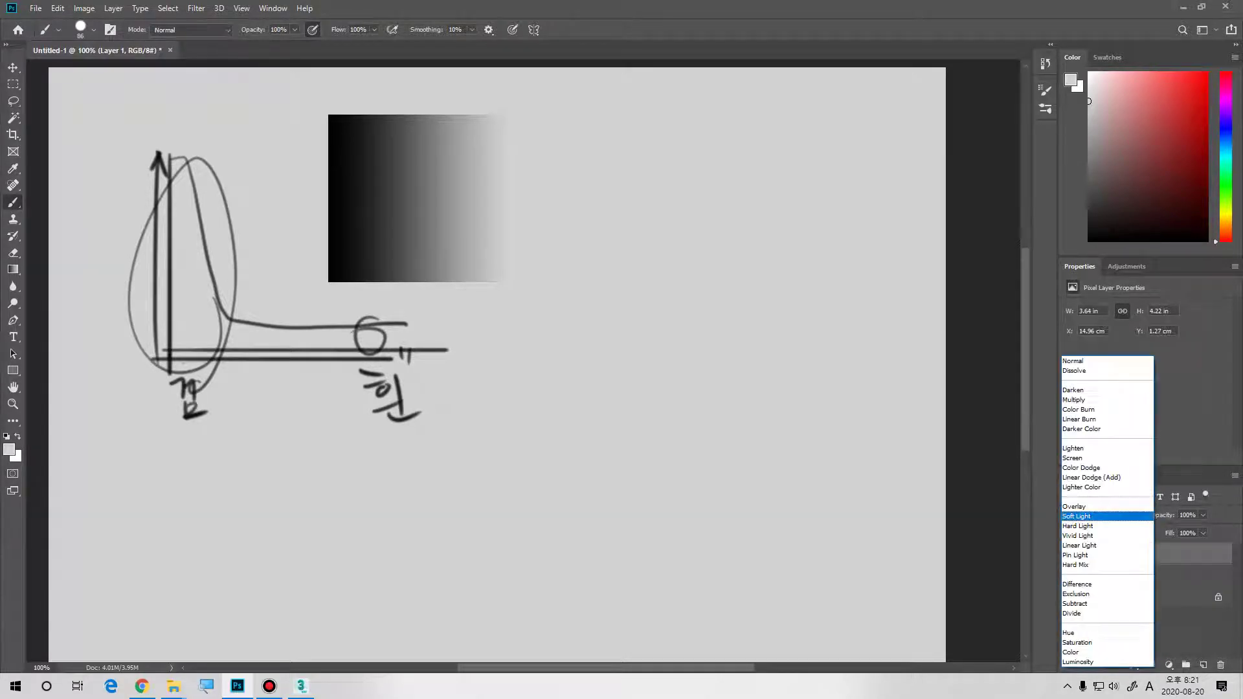
key("Escape")
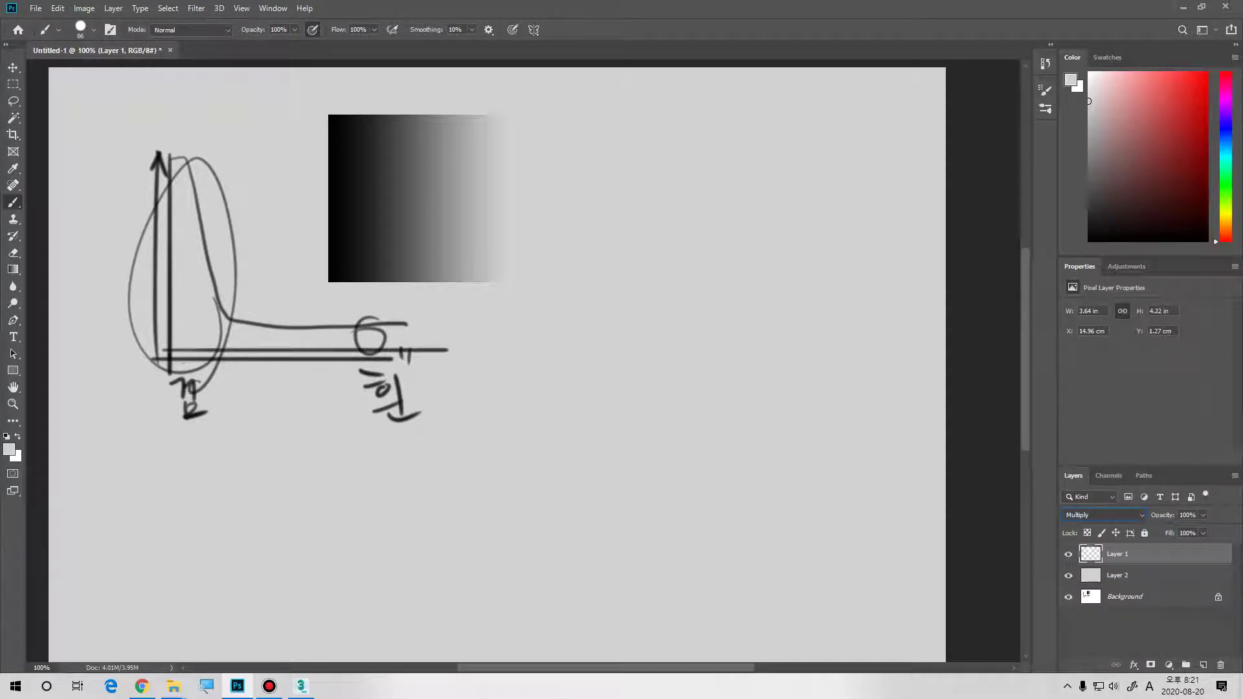
- Lock Layer 1's transparent pixels and fill its white blob with red in Multiply mode
left_click(1087, 533)
left_click(1207, 72)
key("alt+shift+j")
mouse_move(421, 200)
left_mouse_down()
mouse_move(438, 183)
mouse_move(426, 202)
left_mouse_up()
left_click(1104, 516)
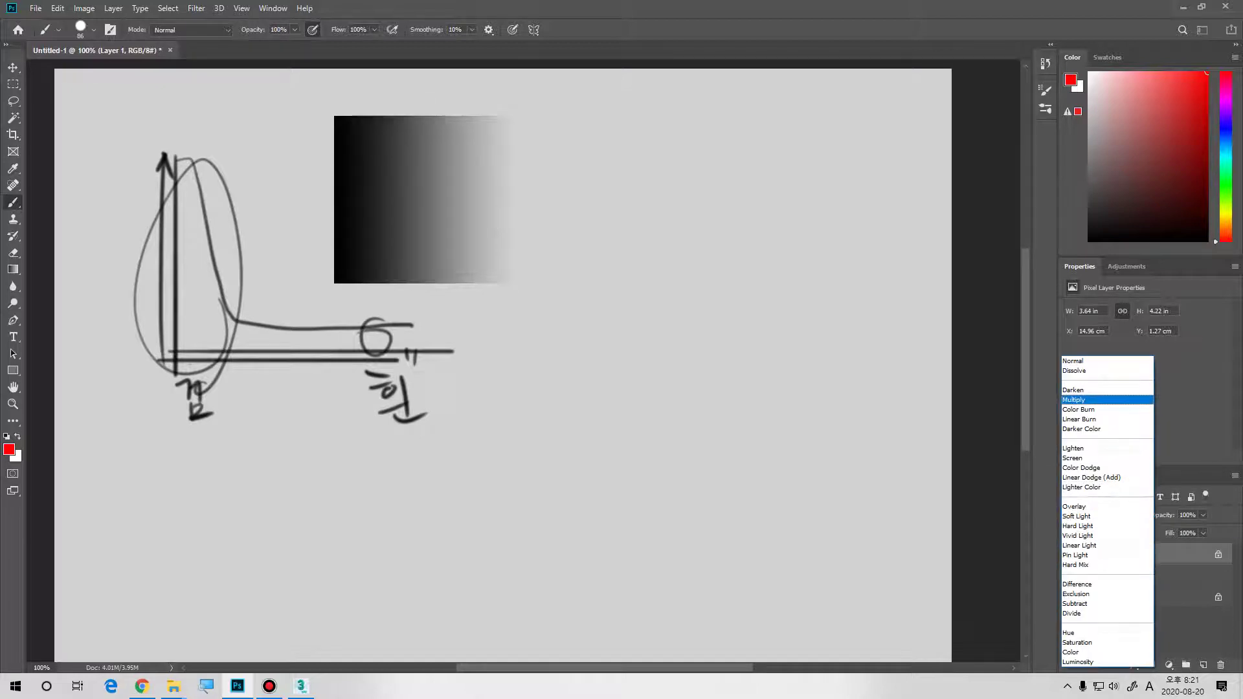
left_click(1101, 401)
left_click(1144, 636)
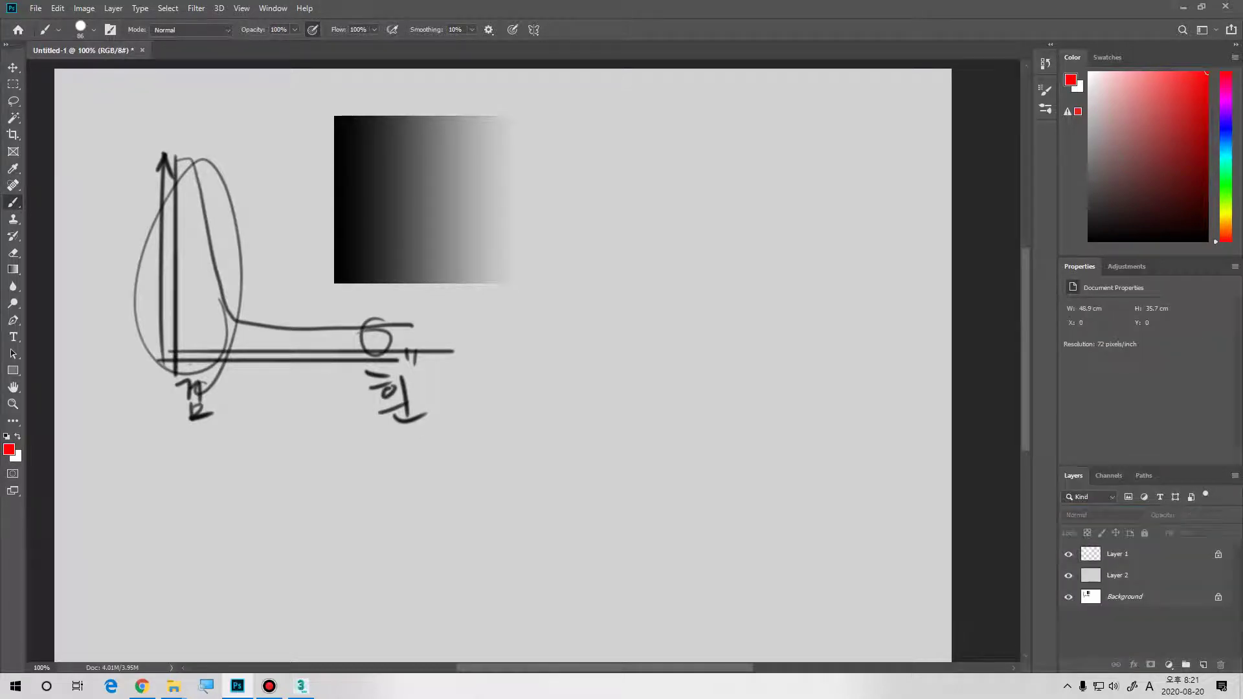
left_click_drag(453, 259, 435, 273)
left_click(1144, 555)
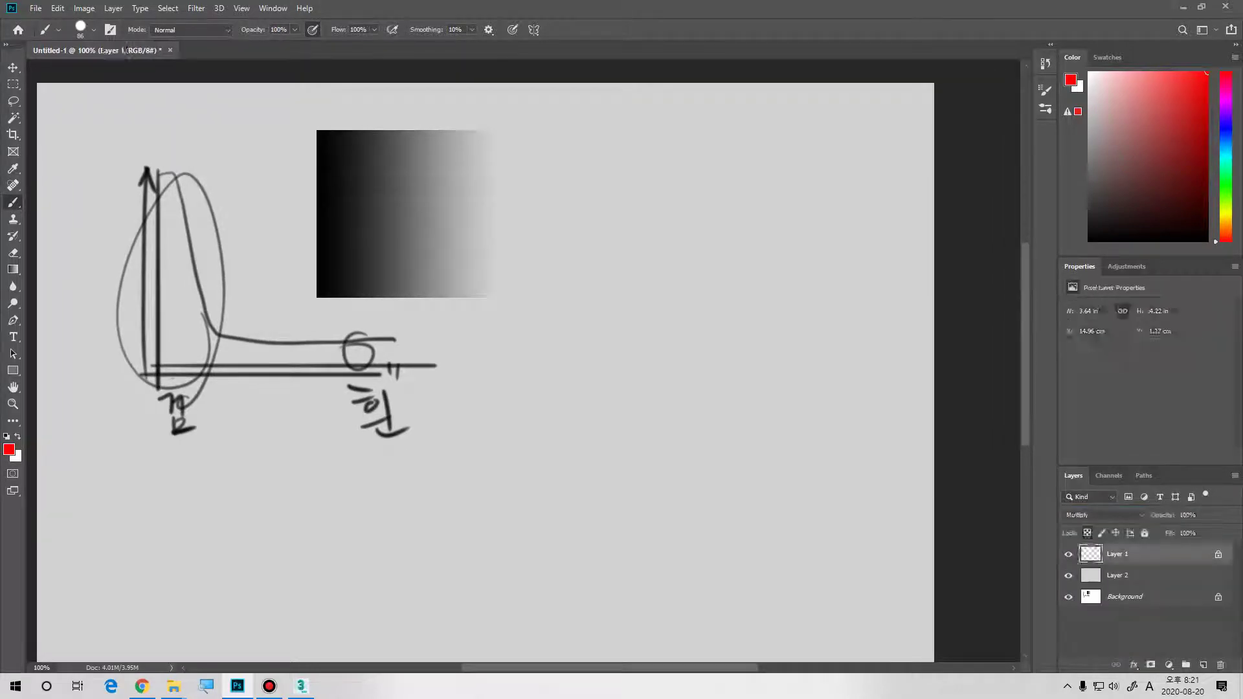
key("alt+Delete")
left_click_drag(454, 324, 479, 319)
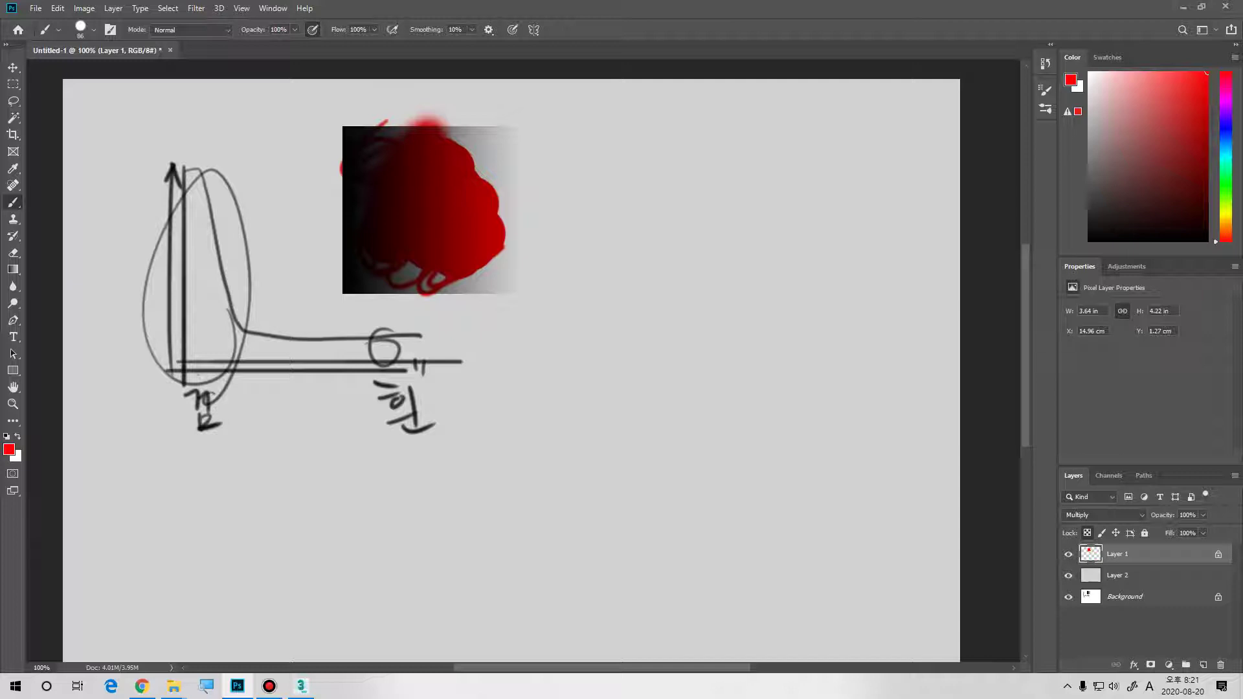
- Refill Layer 1's red blob with progressively lighter pinks and finally pure white, keeping Multiply mode
mouse_move(1139, 72)
left_mouse_down()
mouse_move(1098, 72)
mouse_move(1157, 72)
left_mouse_up()
key("alt+BackSpace")
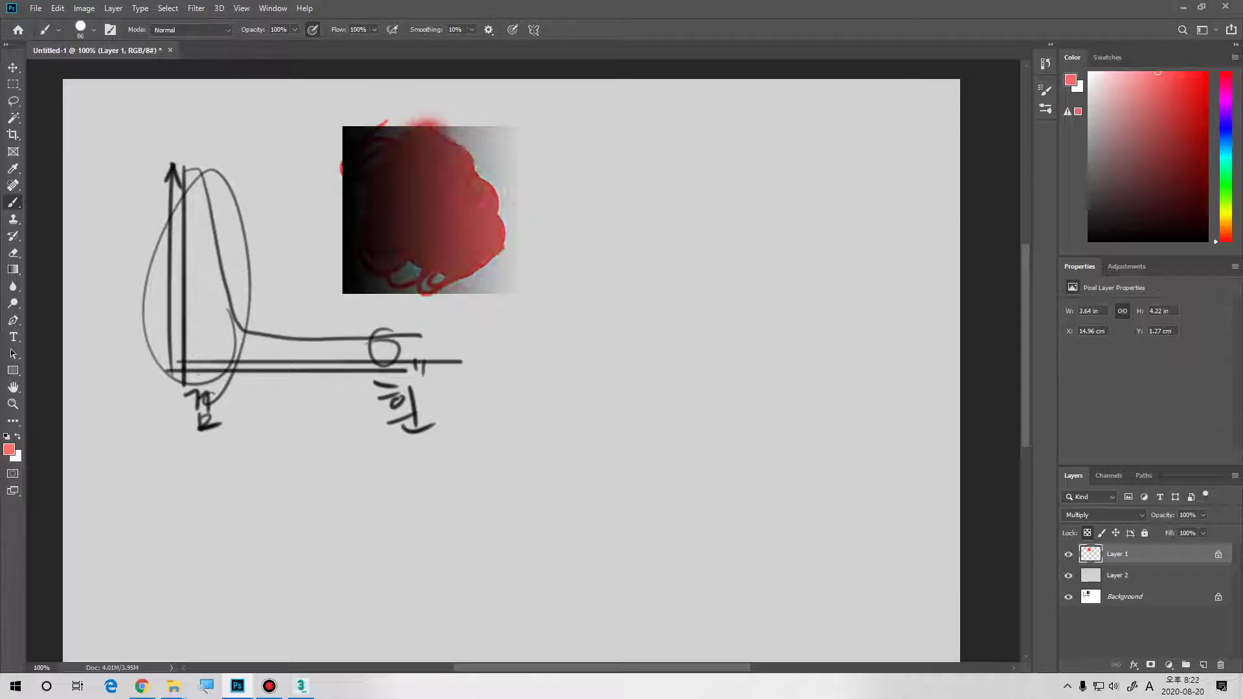
left_click(1124, 71)
key("alt+BackSpace")
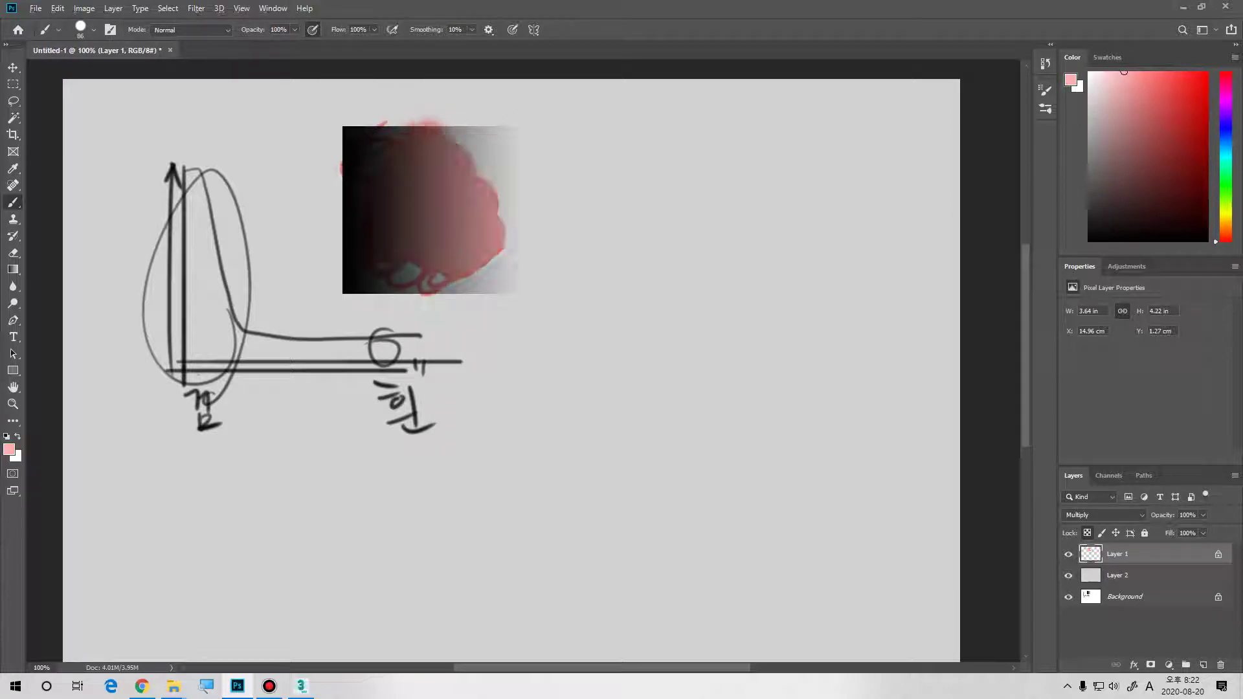
left_click(1104, 72)
key("alt+BackSpace")
left_click(1093, 72)
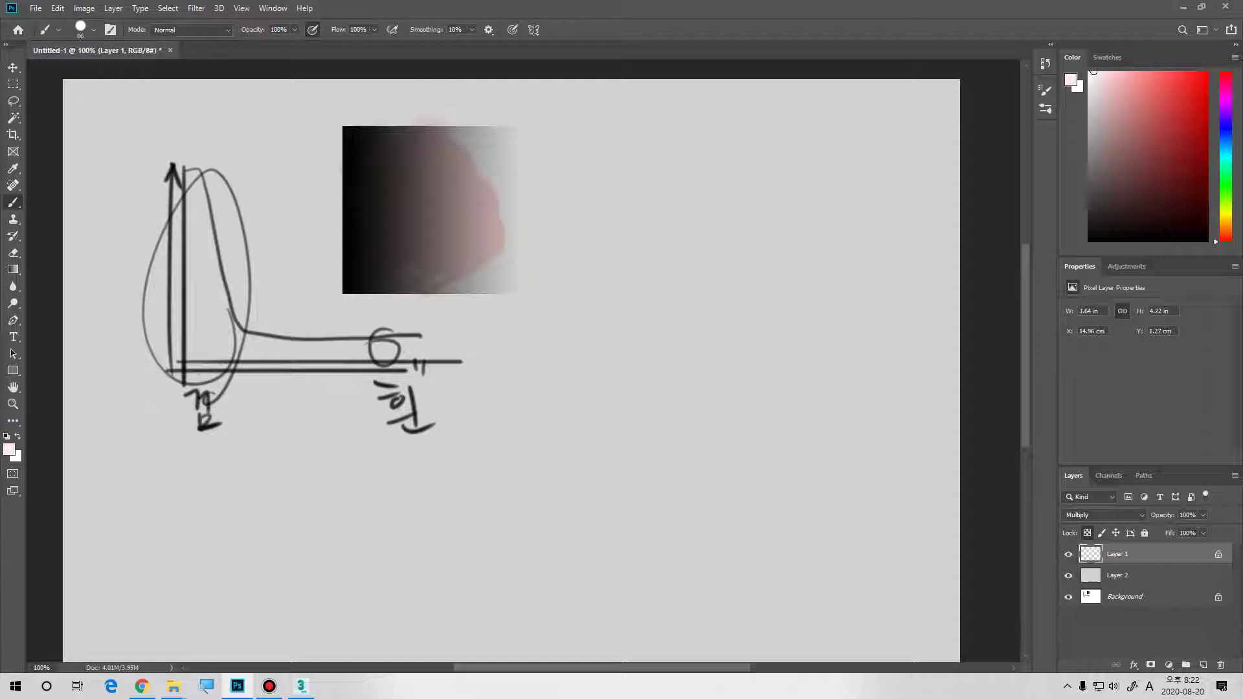
key("alt+BackSpace")
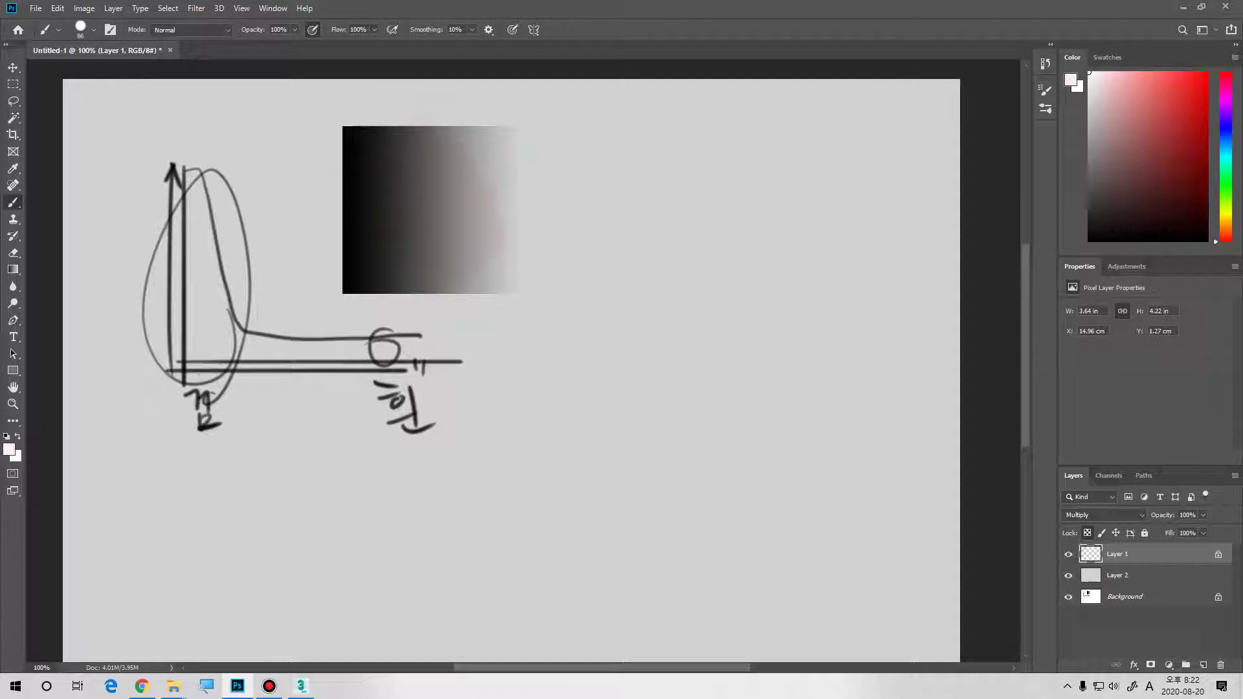
left_click(1089, 72)
left_click_drag(492, 279, 512, 262)
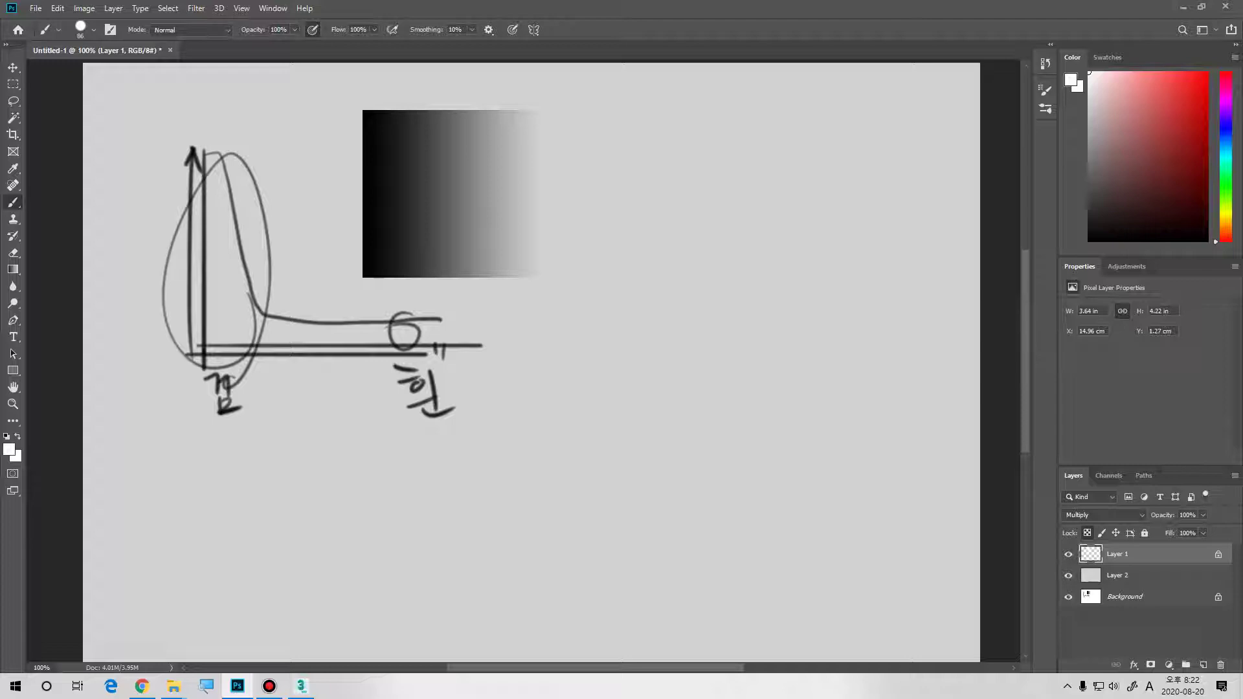
- Float the Untitled-1 document window, switch to File Explorer and browse to the inner DMC5_Chr_Nico folder under Char_3dModel_Reference on drive D
left_click_drag(97, 51, 123, 76)
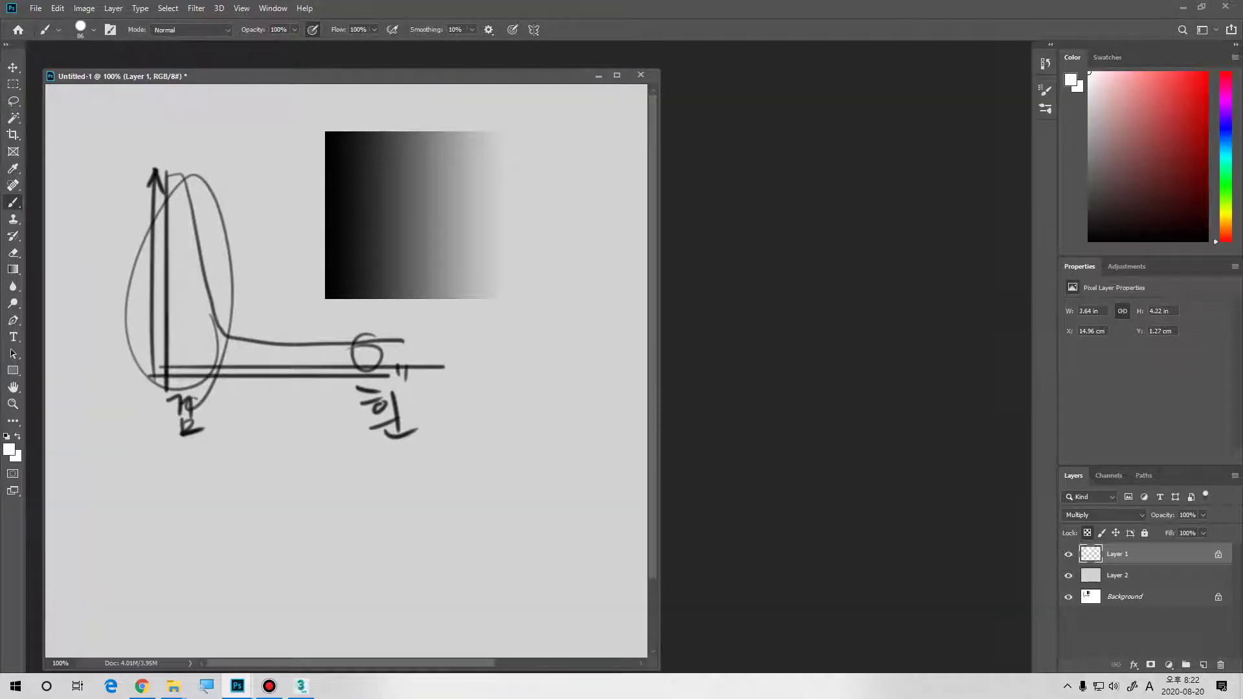
mouse_move(174, 686)
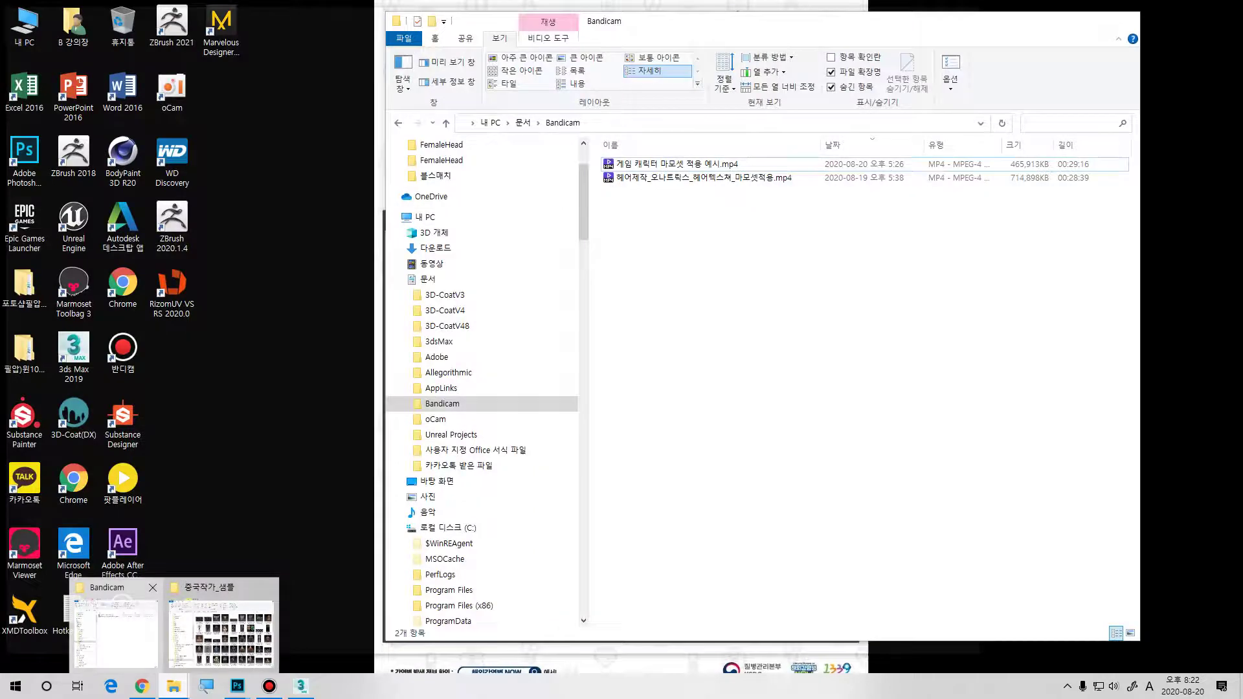
left_click(115, 628)
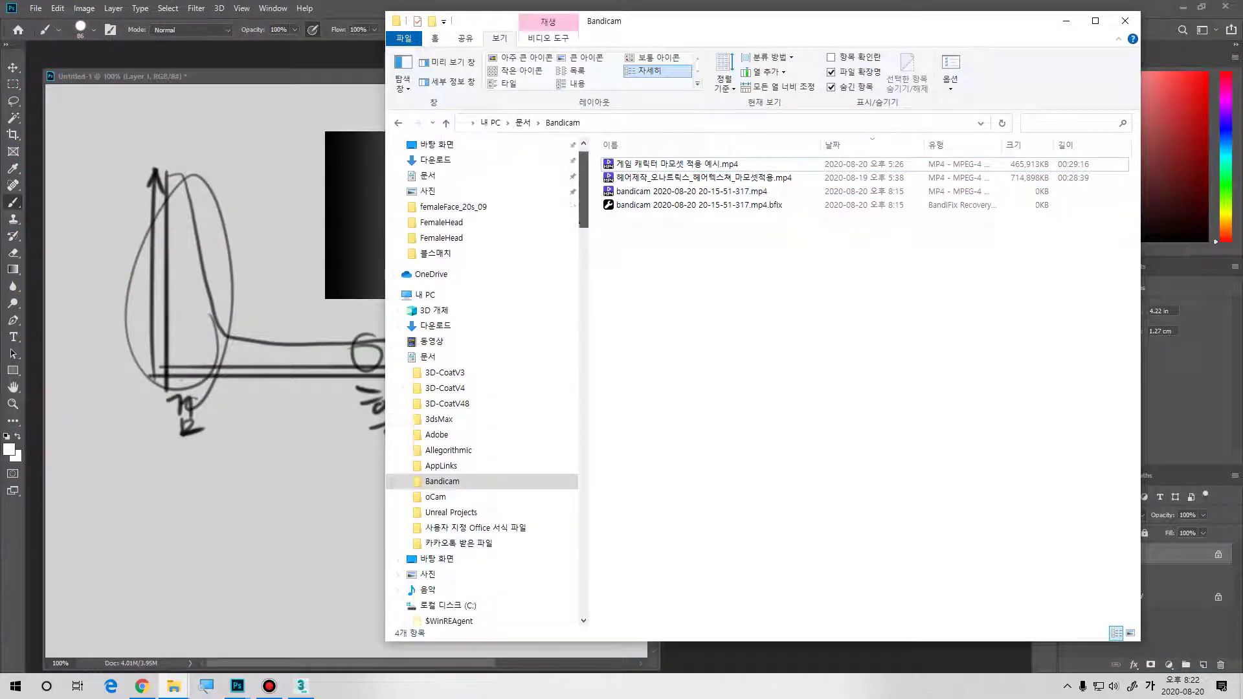
scroll(447, 341, "down", 10)
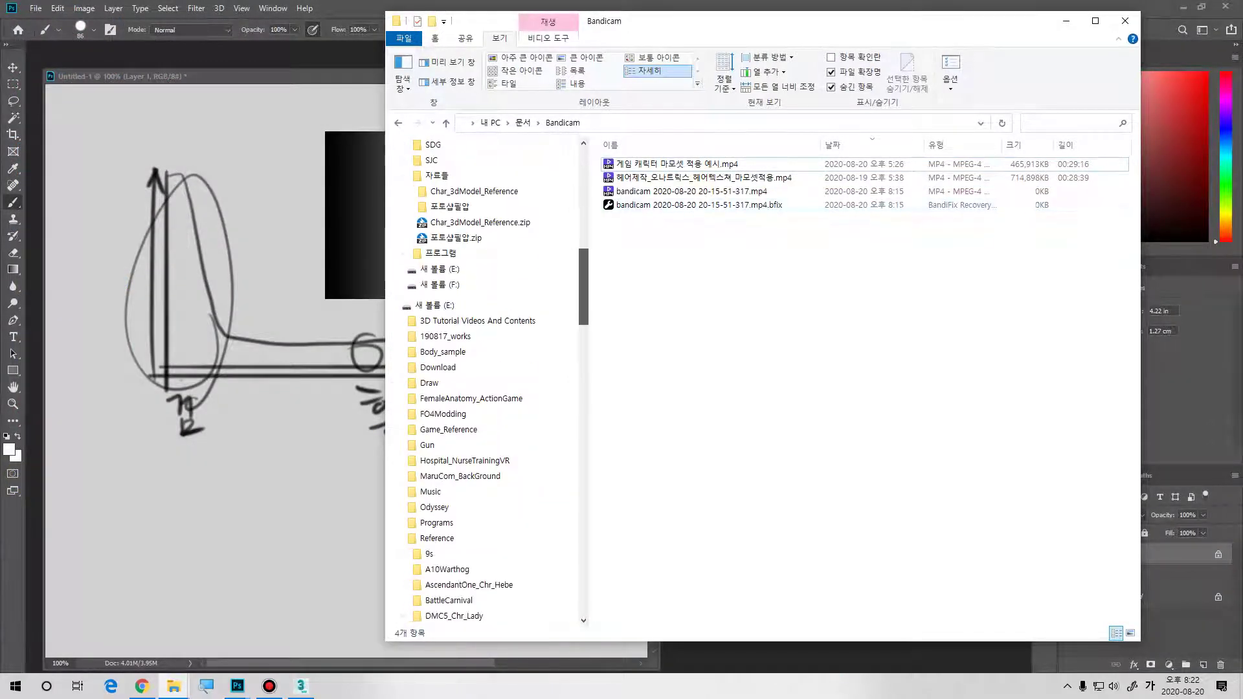
scroll(485, 382, "up", 3)
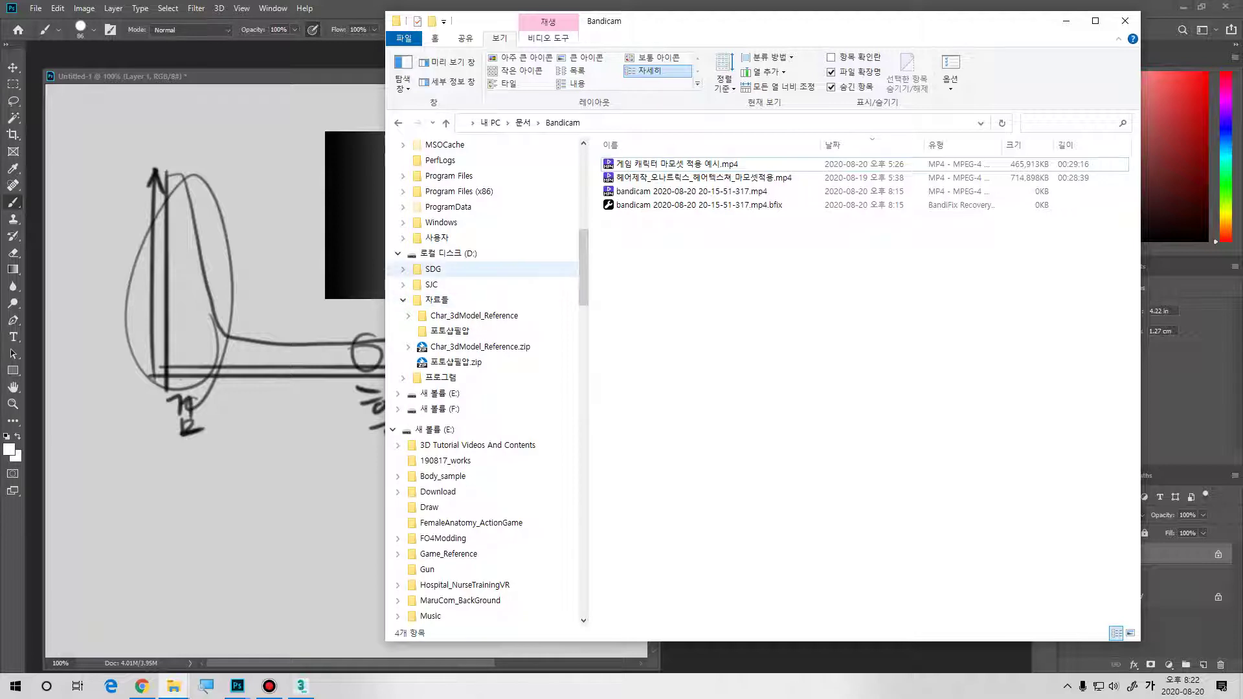
scroll(453, 376, "up", 3)
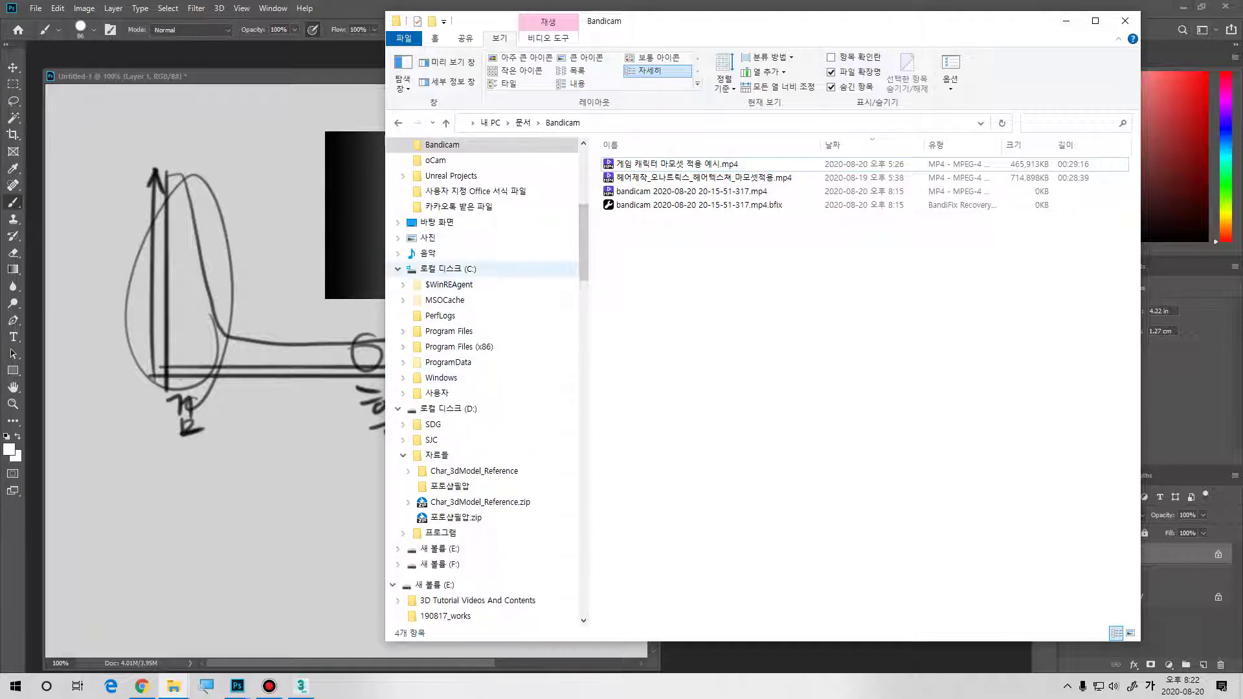
scroll(454, 285, "up", 1)
scroll(454, 300, "down", 2)
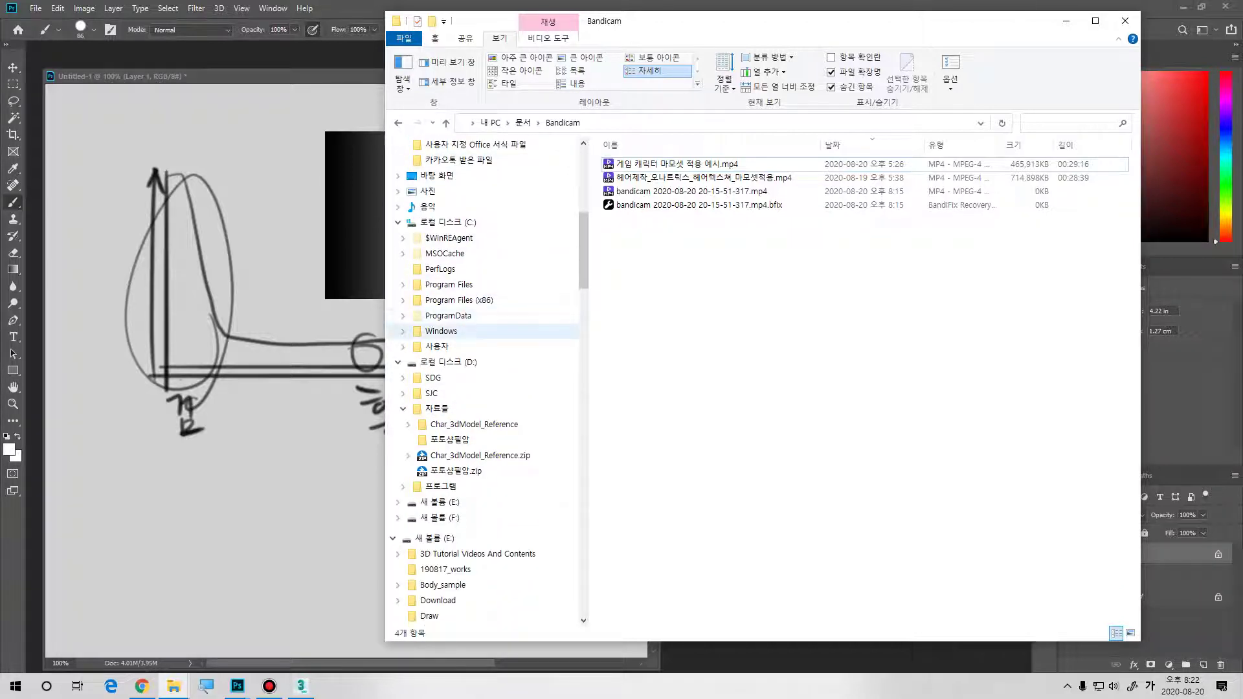
left_click(408, 424)
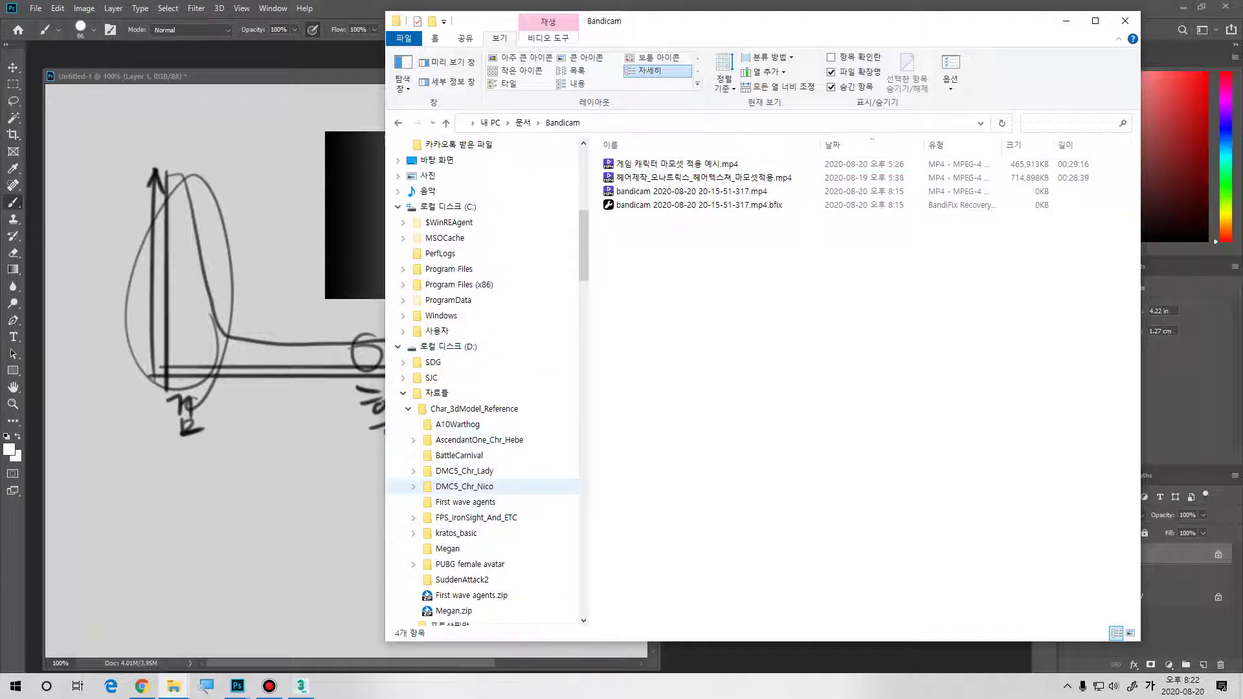
left_click(413, 486)
left_click(469, 502)
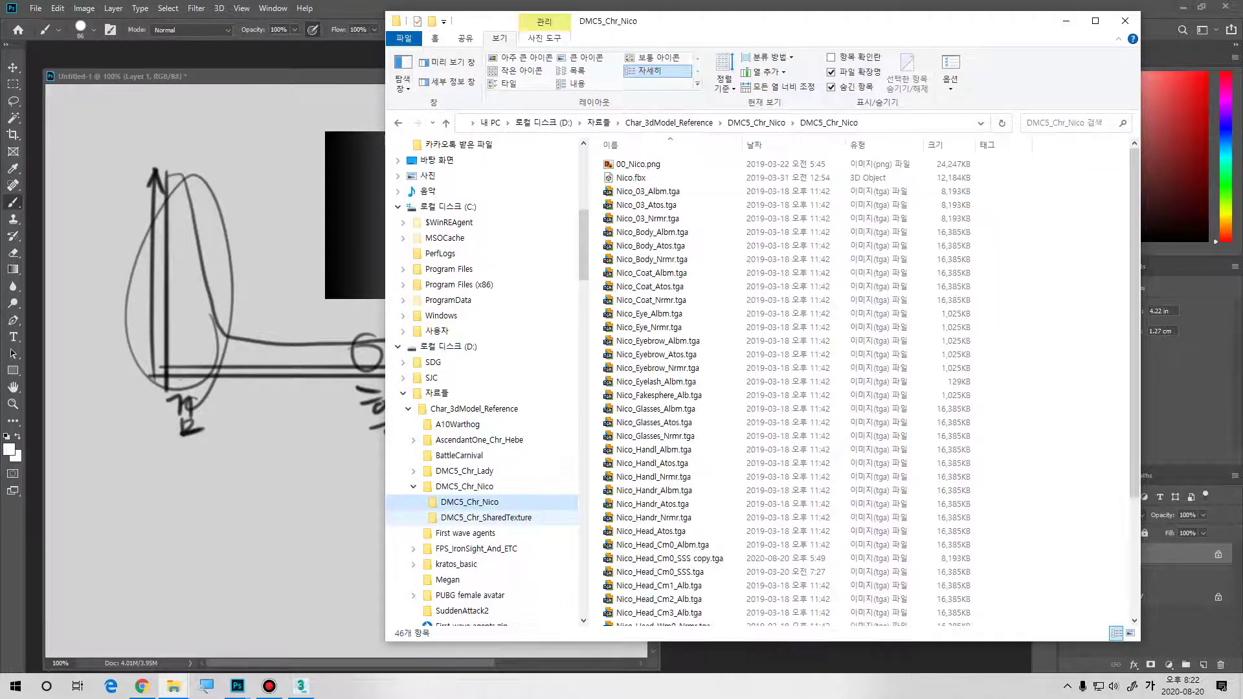
- Open Nico_Coat_Atos.tga from the folder in Photoshop and place its window beside the Untitled-1 drawing
left_click_drag(777, 25, 422, 41)
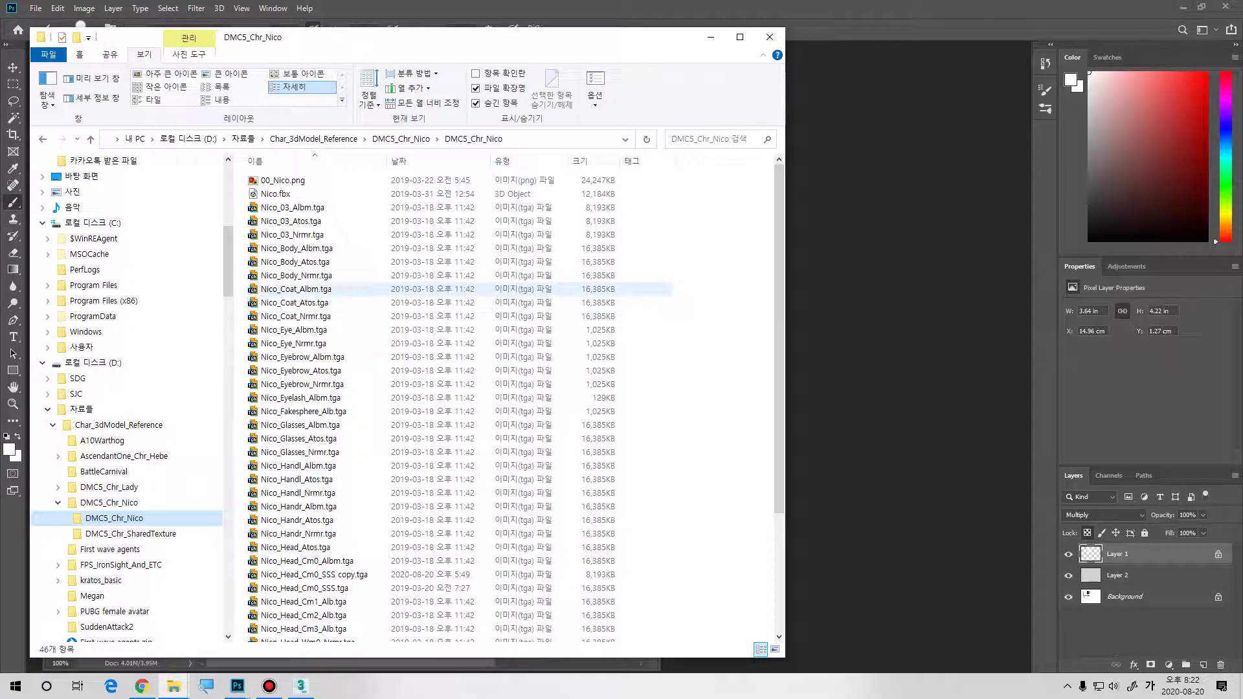
left_click_drag(295, 302, 848, 259)
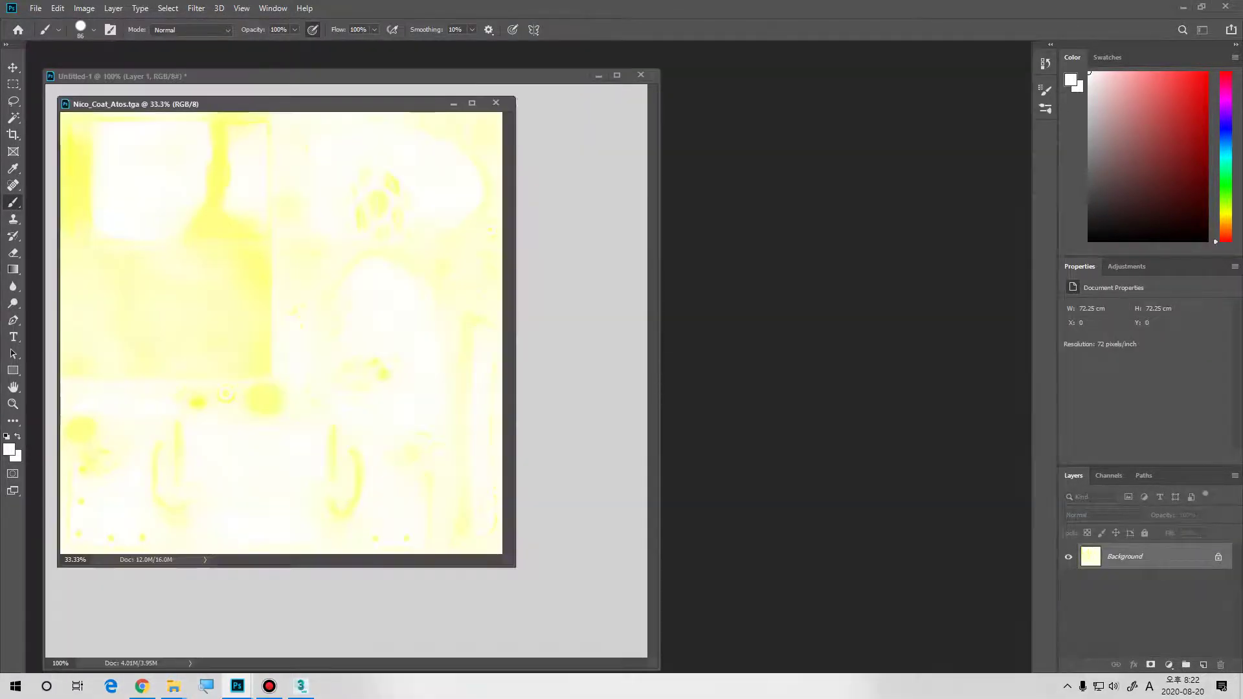
mouse_move(259, 103)
left_mouse_down()
mouse_move(748, 130)
mouse_move(767, 56)
left_mouse_up()
- Display only the Blue channel of Nico_Coat_Atos.tga and activate the Move tool
left_click(1109, 475)
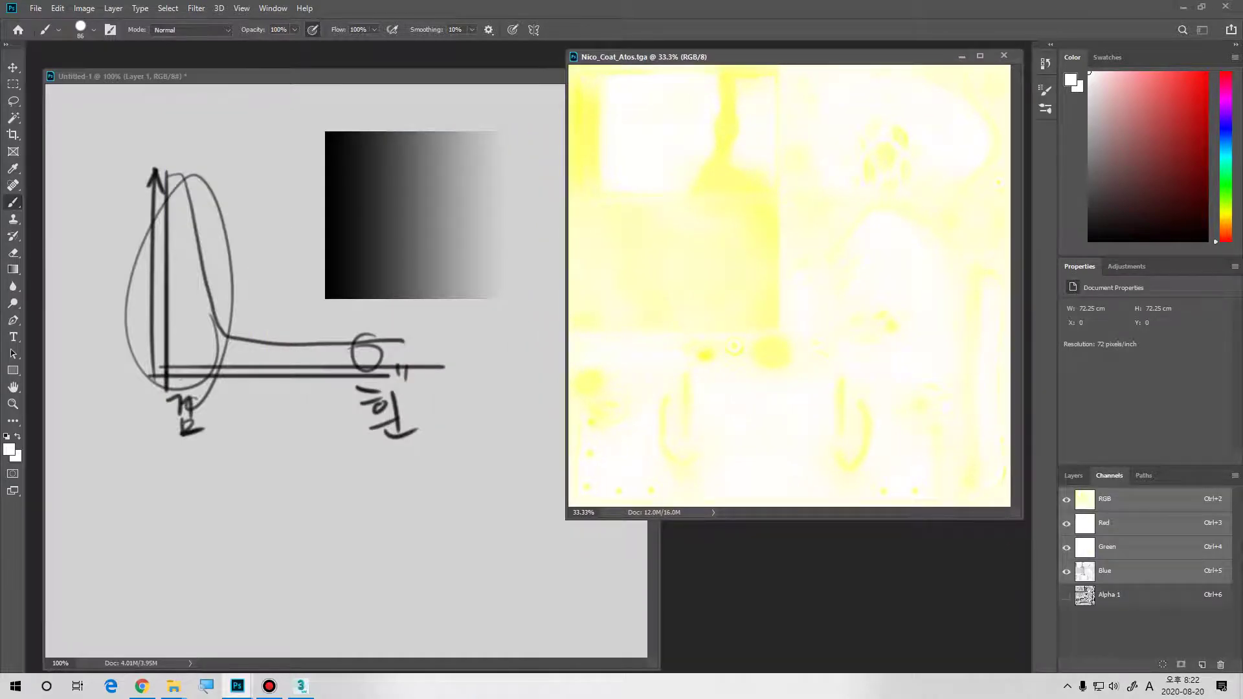
key("ctrl+5")
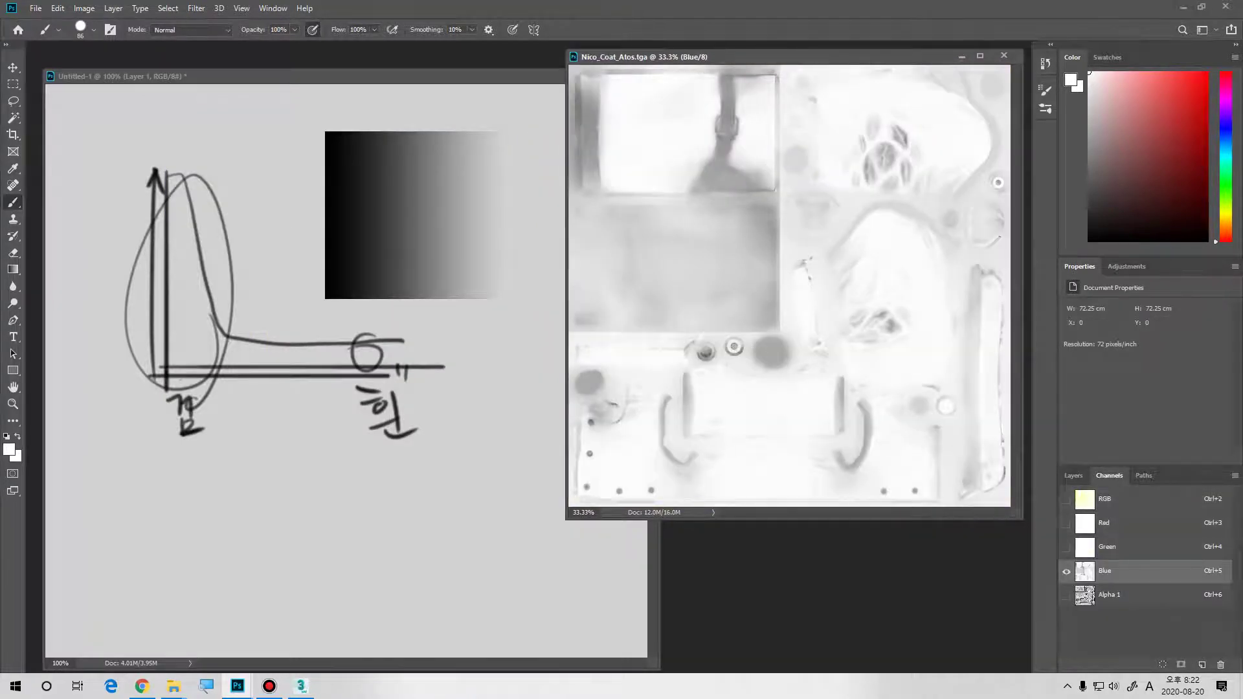
key("v")
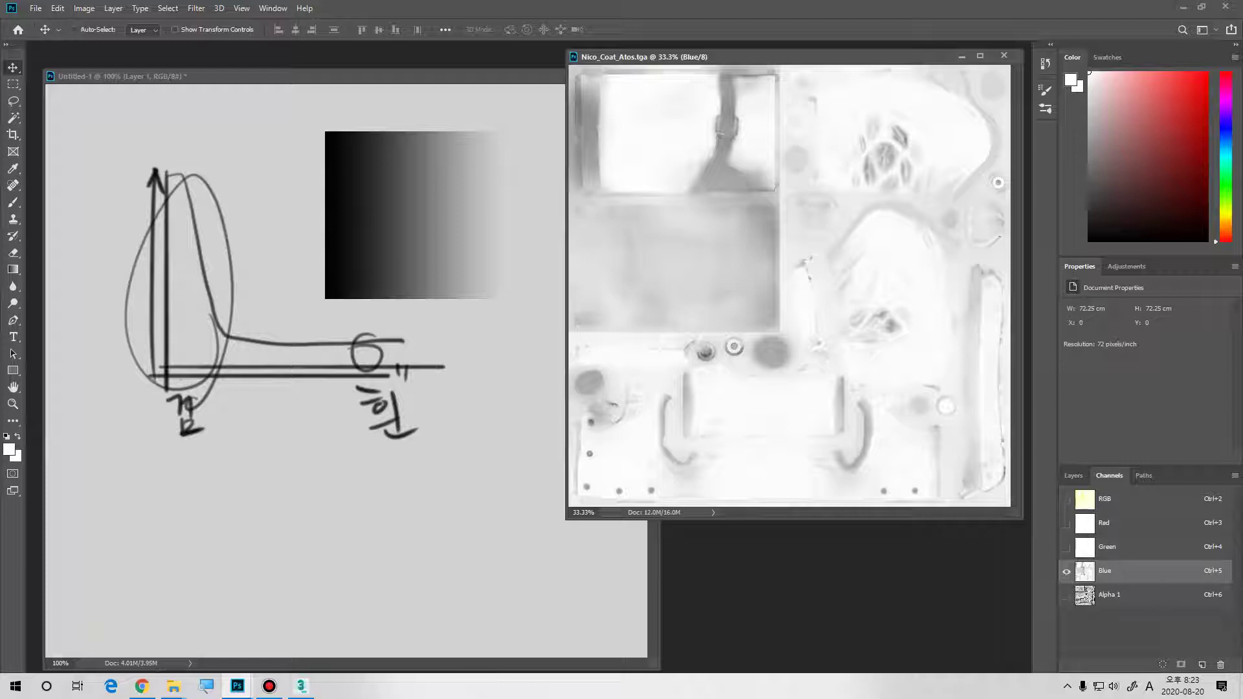
- Start opening another file and browse to the inner DMC5_Chr_Lady folder under 자료들 > Char_3dModel_Reference
key("ctrl+o")
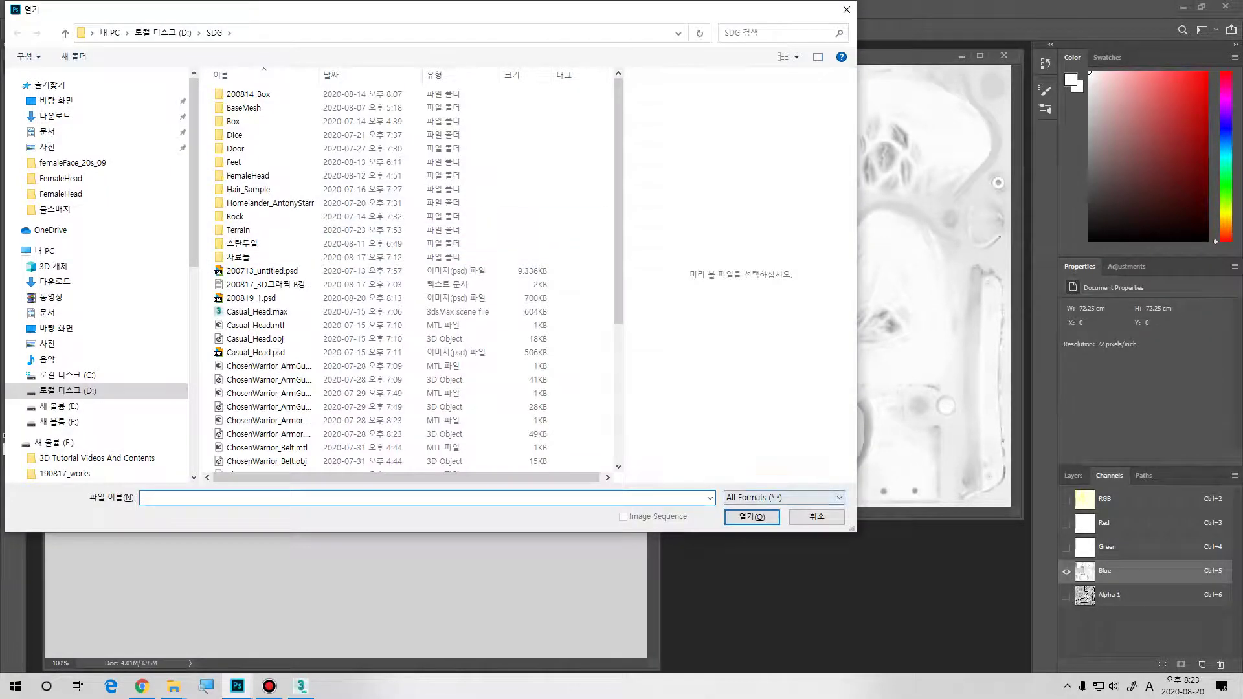
key("Escape")
key("ctrl+o")
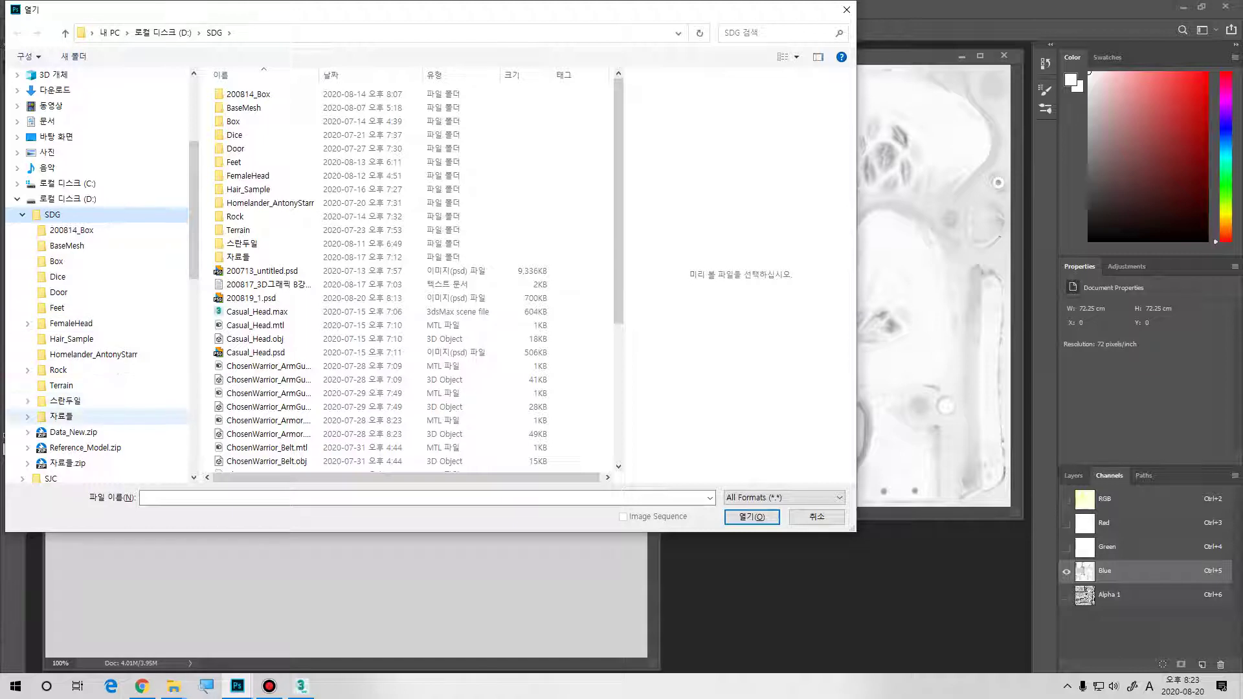
left_click(27, 416)
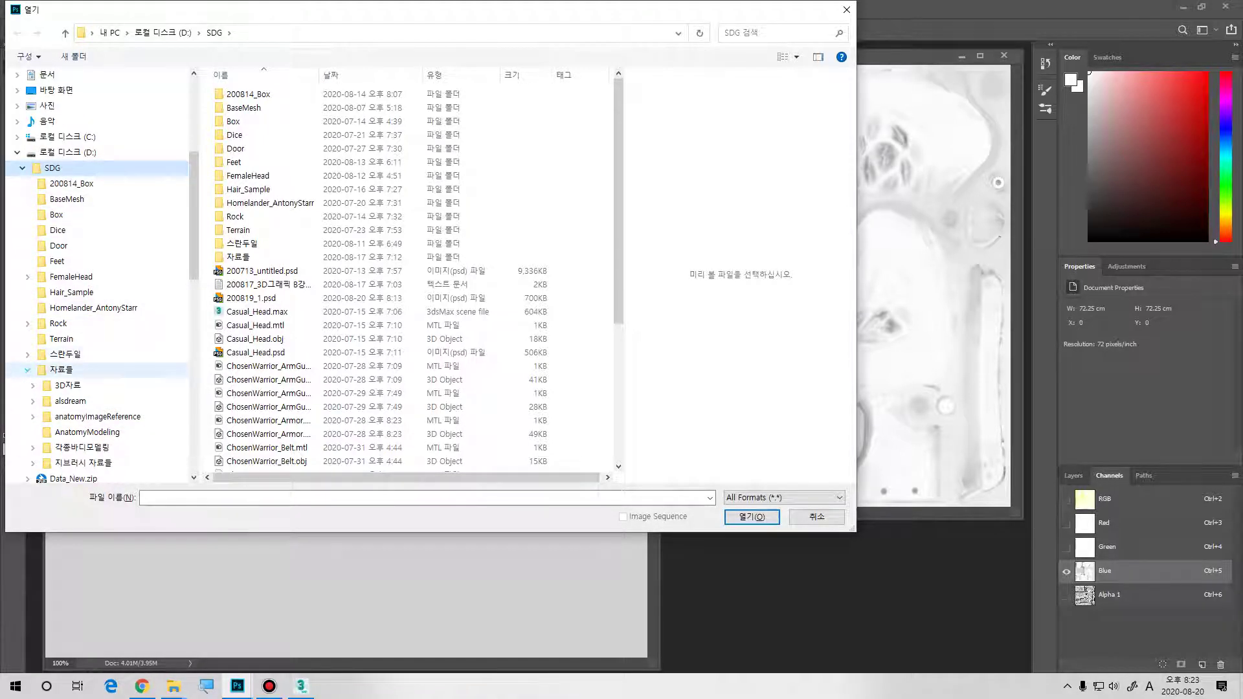
left_click(27, 369)
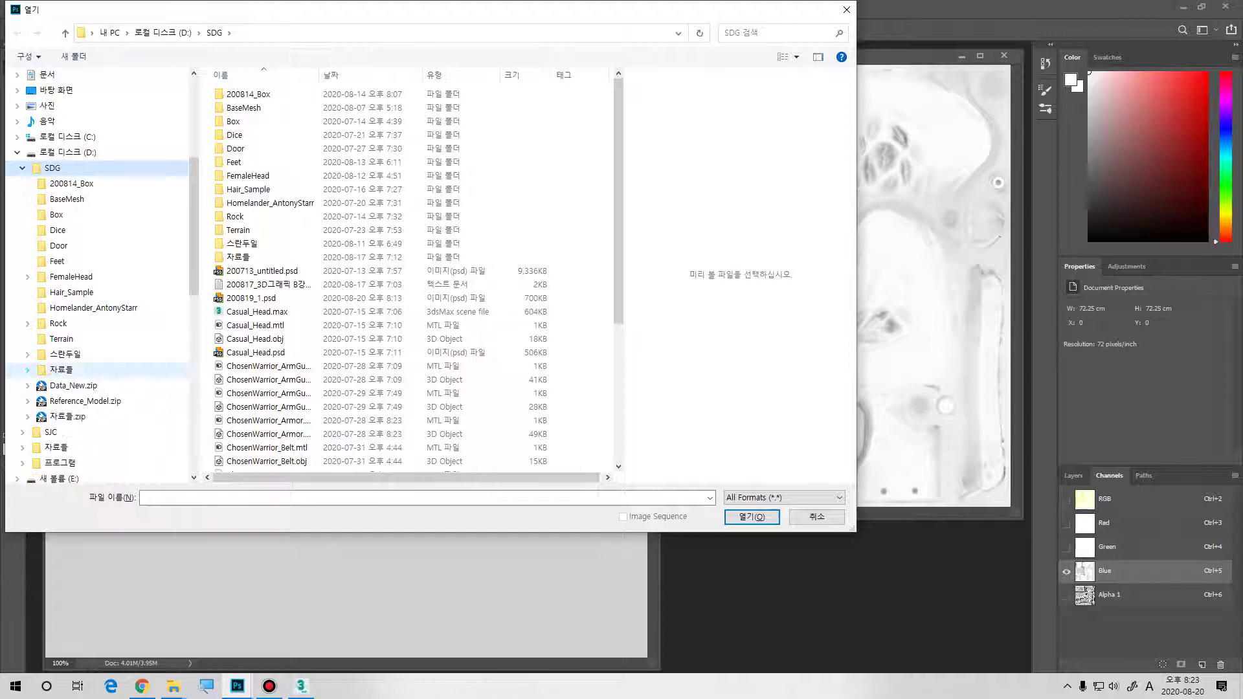
left_click(22, 447)
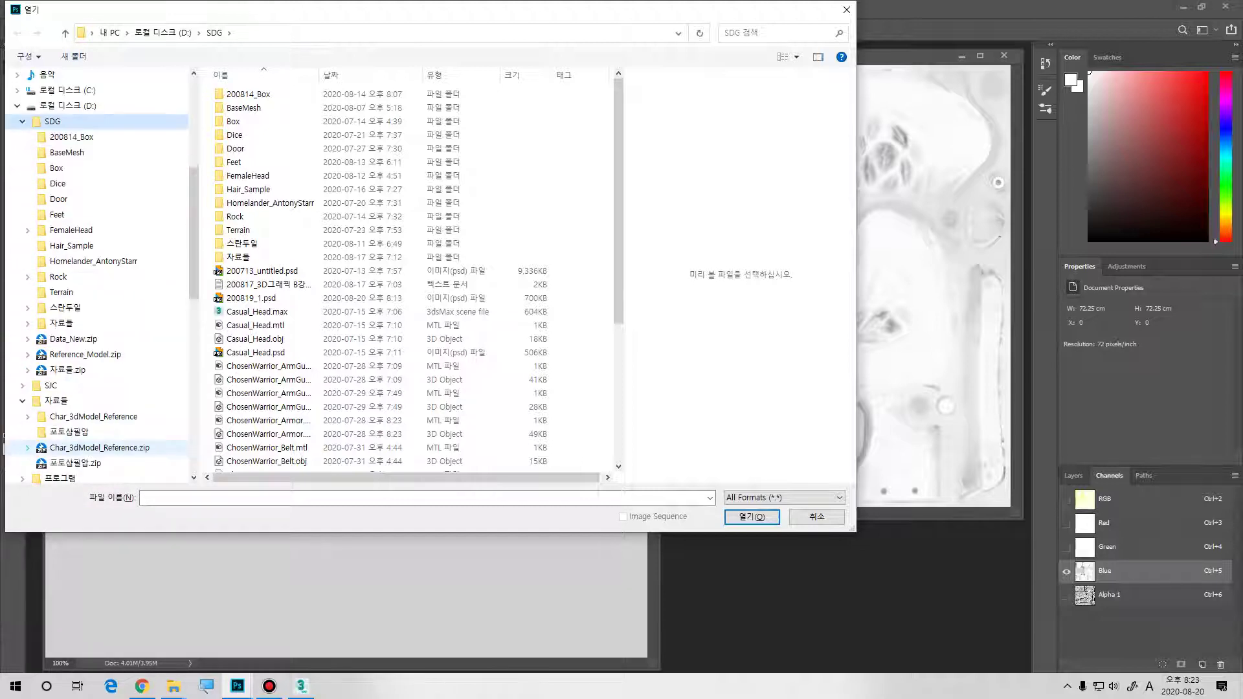
left_click(27, 416)
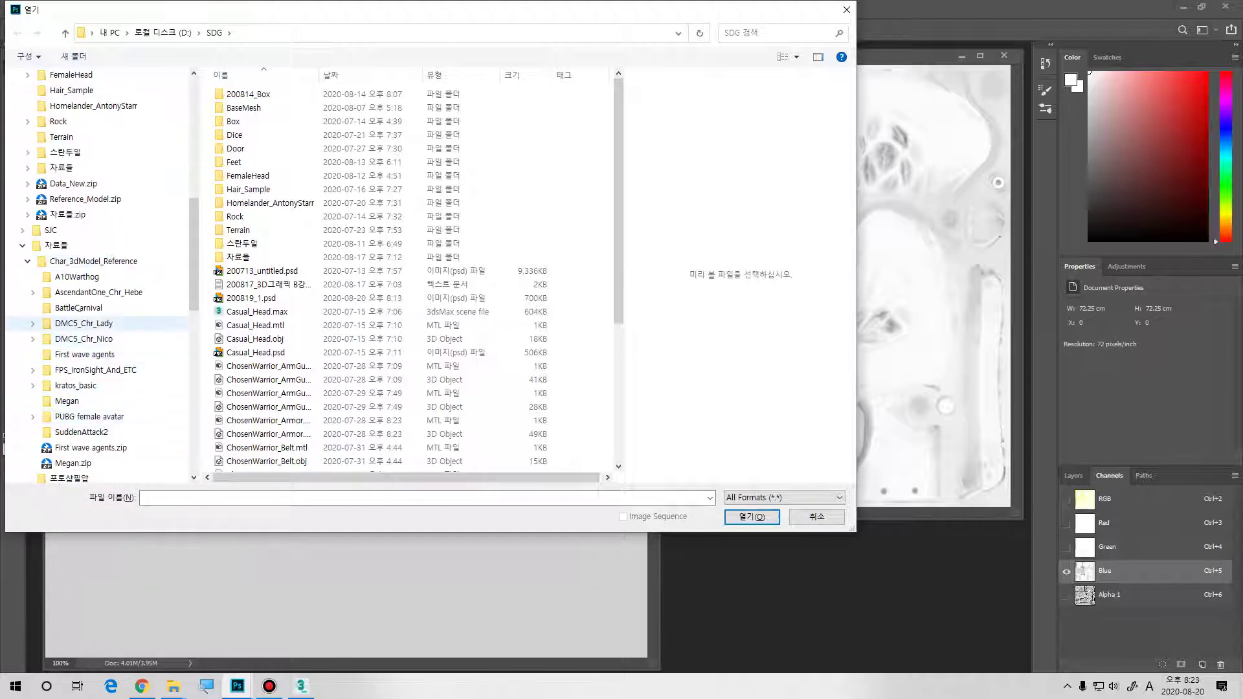
left_click(84, 323)
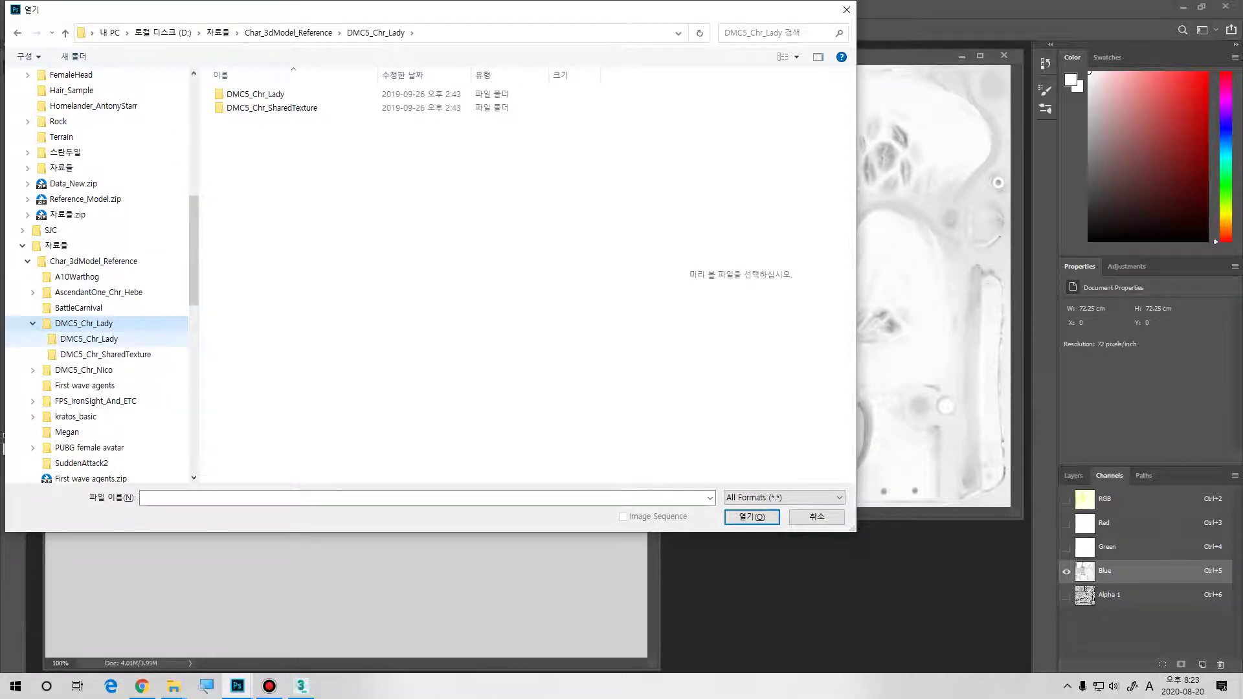
left_click(89, 338)
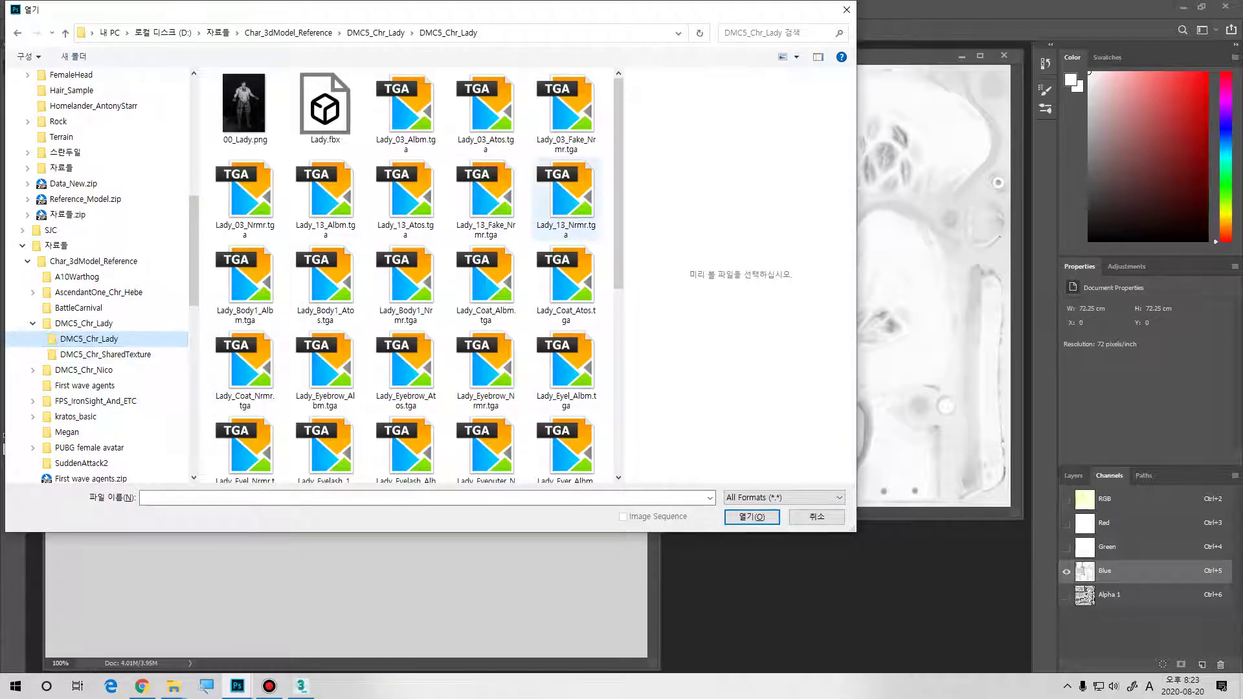
- List the DMC5_Chr_Lady files in details view, look through the textures and widen the name column
right_click(605, 146)
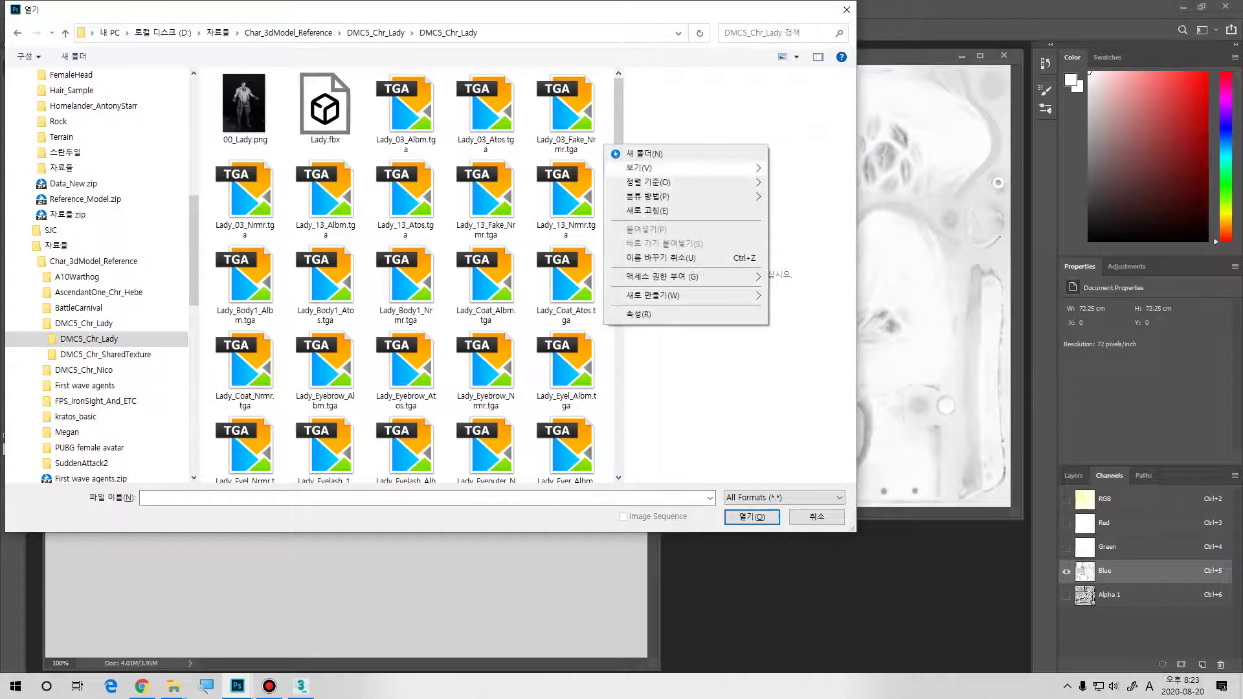
mouse_move(648, 168)
left_click(803, 240)
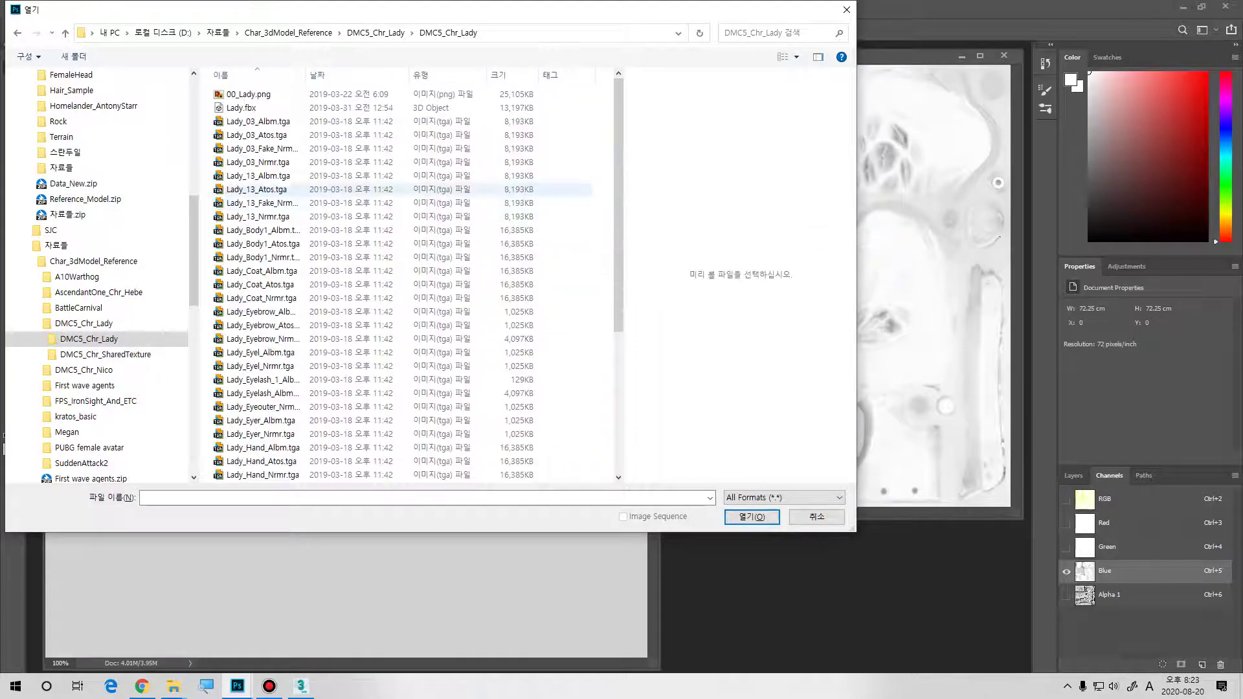
scroll(414, 285, "down", 5)
scroll(414, 285, "up", 5)
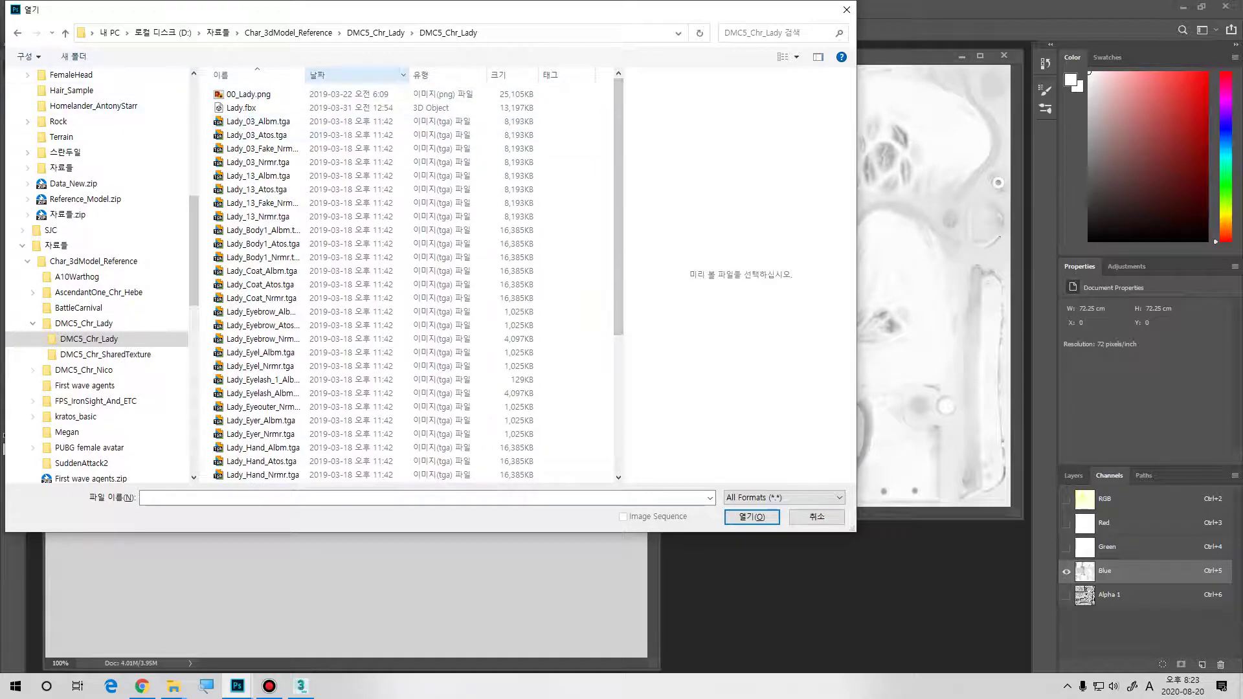
left_click_drag(305, 75, 342, 75)
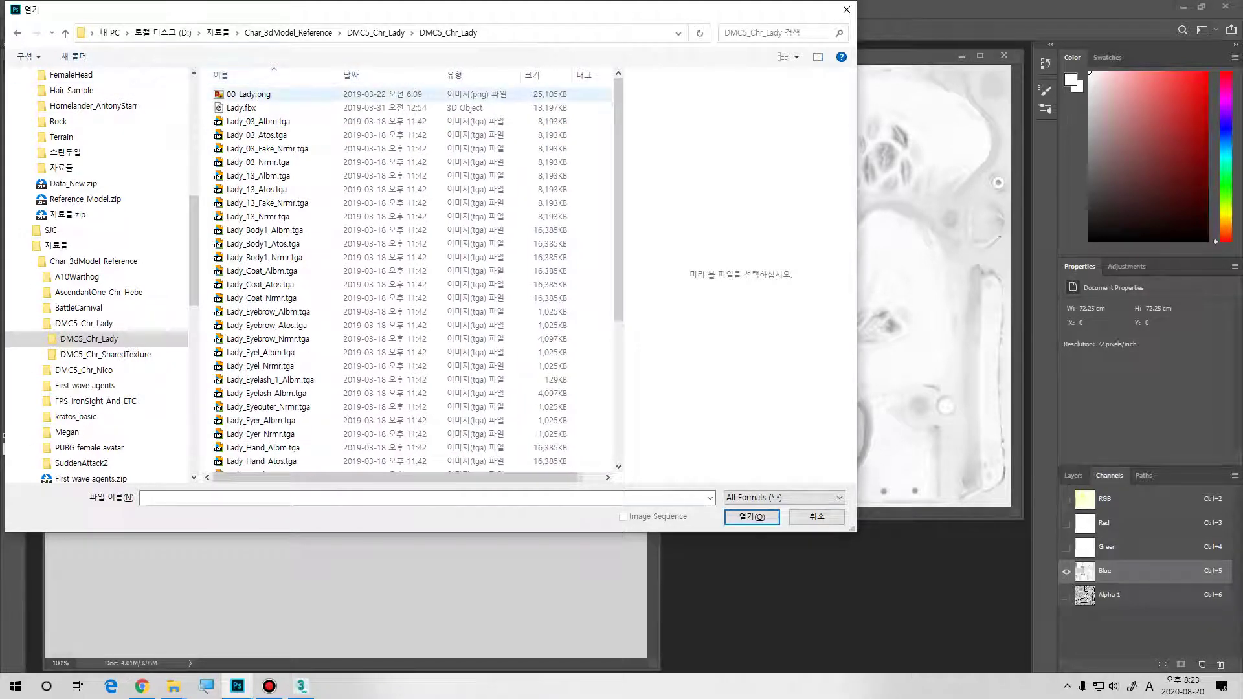
- Browse to the inner DMC5_Chr_Nico folder and list its files in details view
left_click(105, 355)
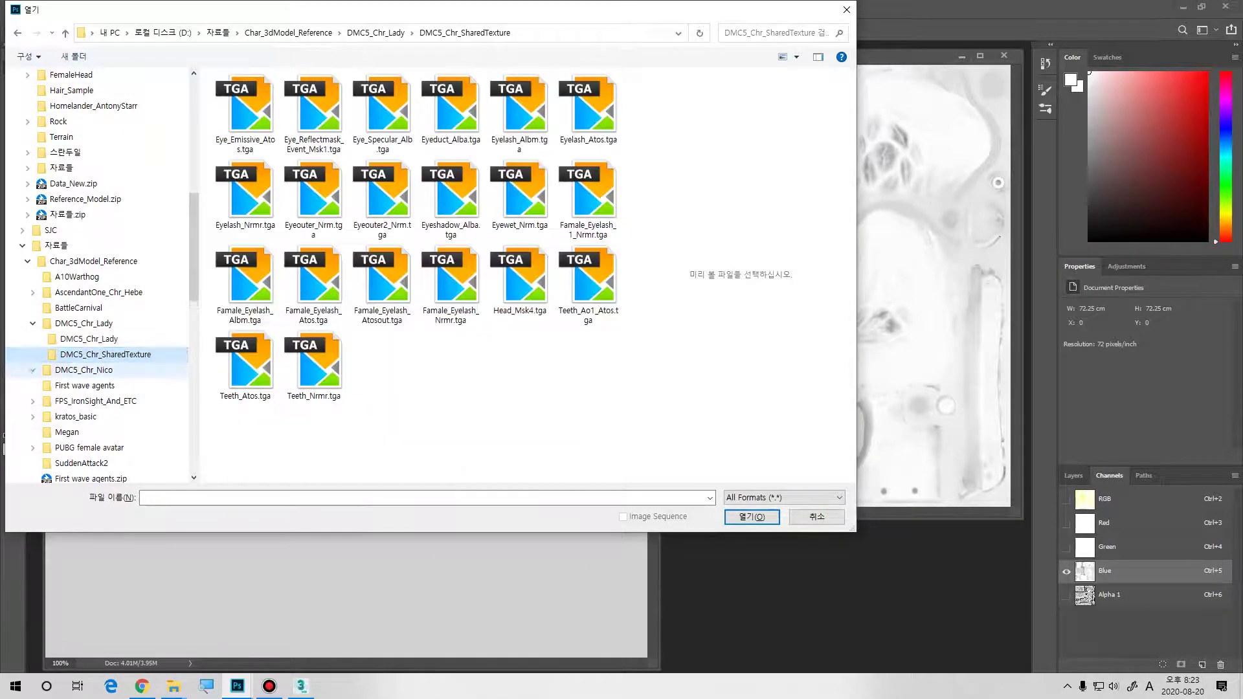
left_click(33, 370)
left_click(88, 385)
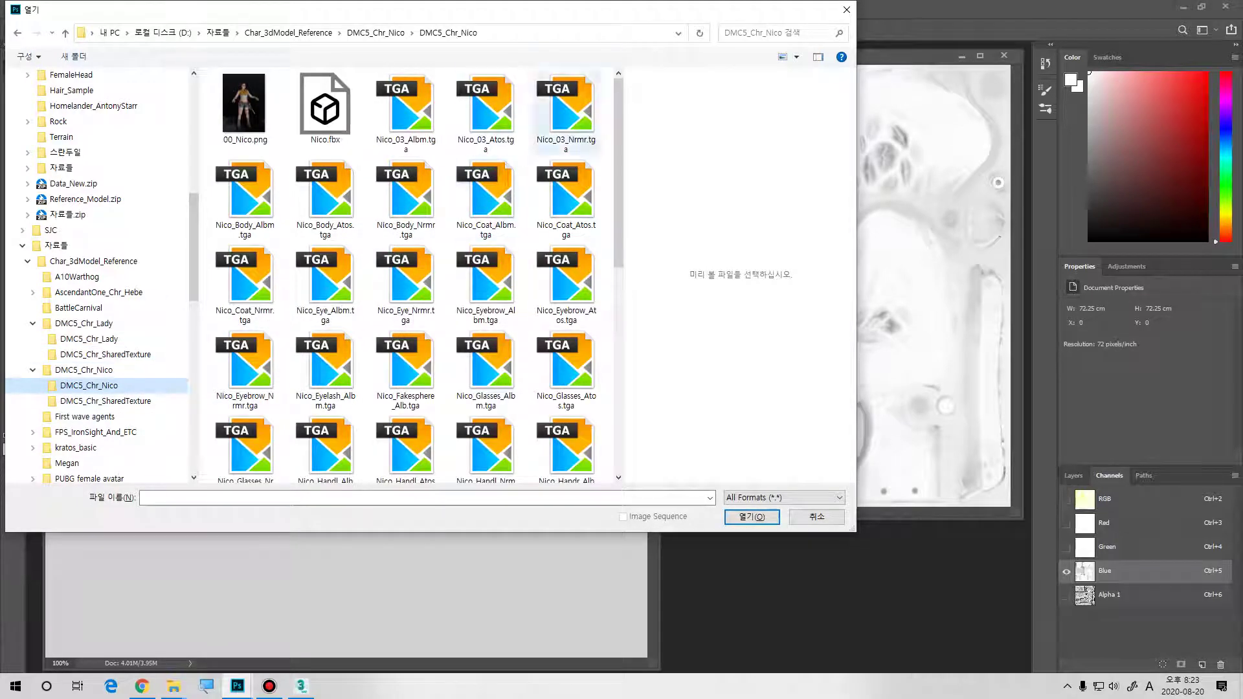
right_click(610, 159)
mouse_move(654, 180)
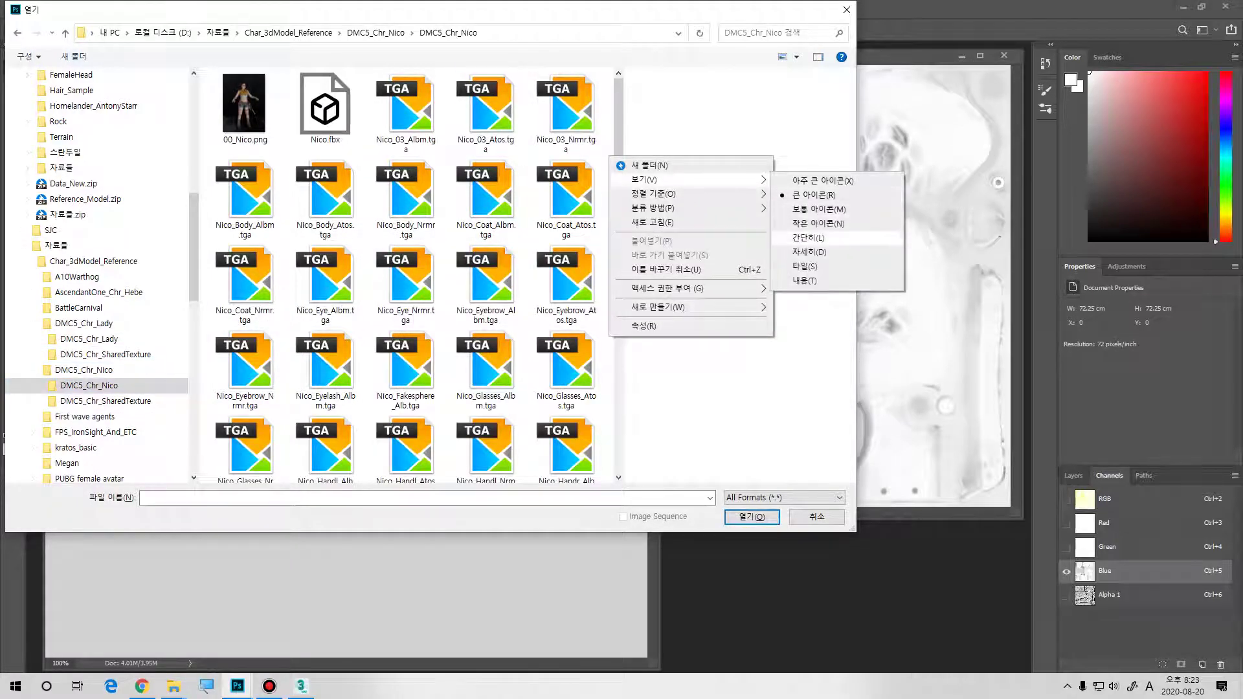
left_click(809, 252)
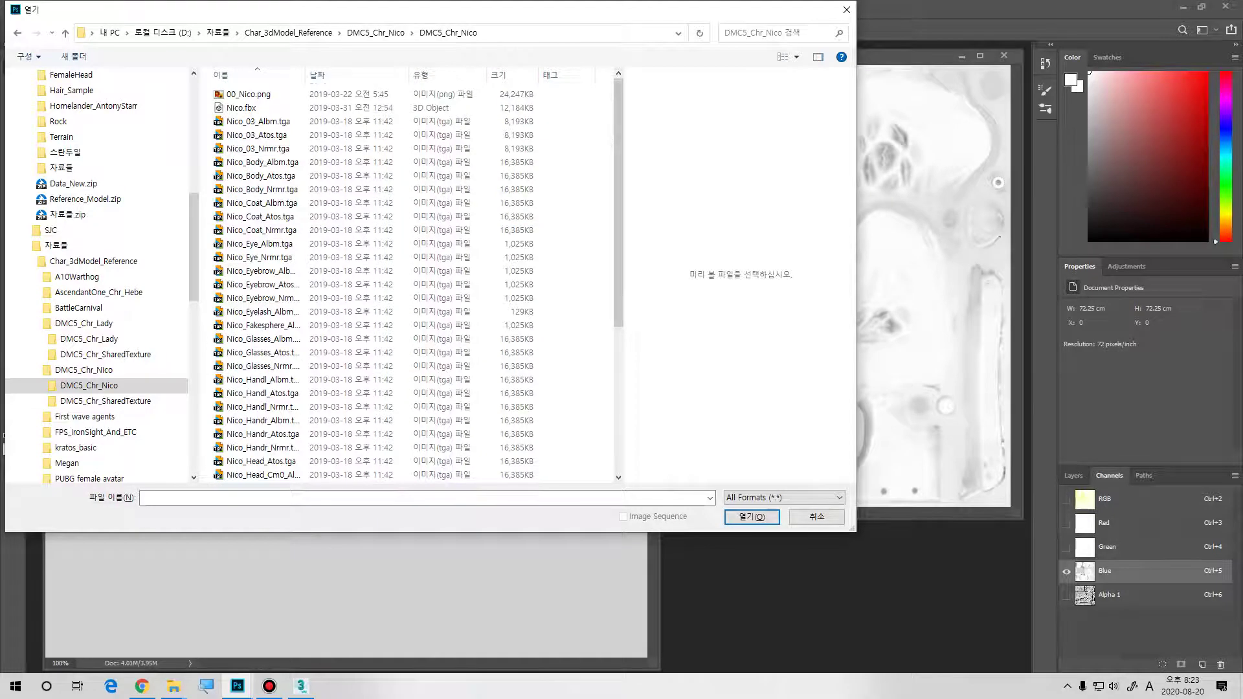
- Open Nico_Coat_Albm.tga and float it in its own window beside Nico_Coat_Atos.tga
scroll(272, 110, "down", 2)
scroll(272, 110, "up", 2)
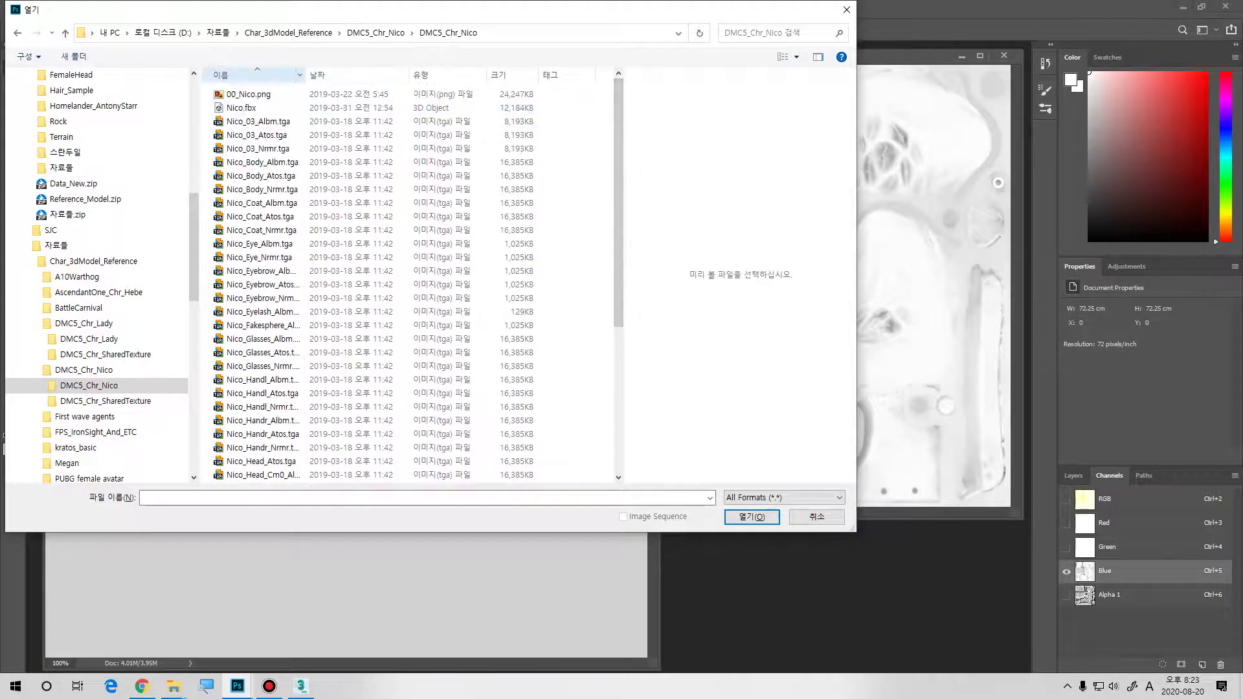
double_click(305, 74)
left_click(262, 203)
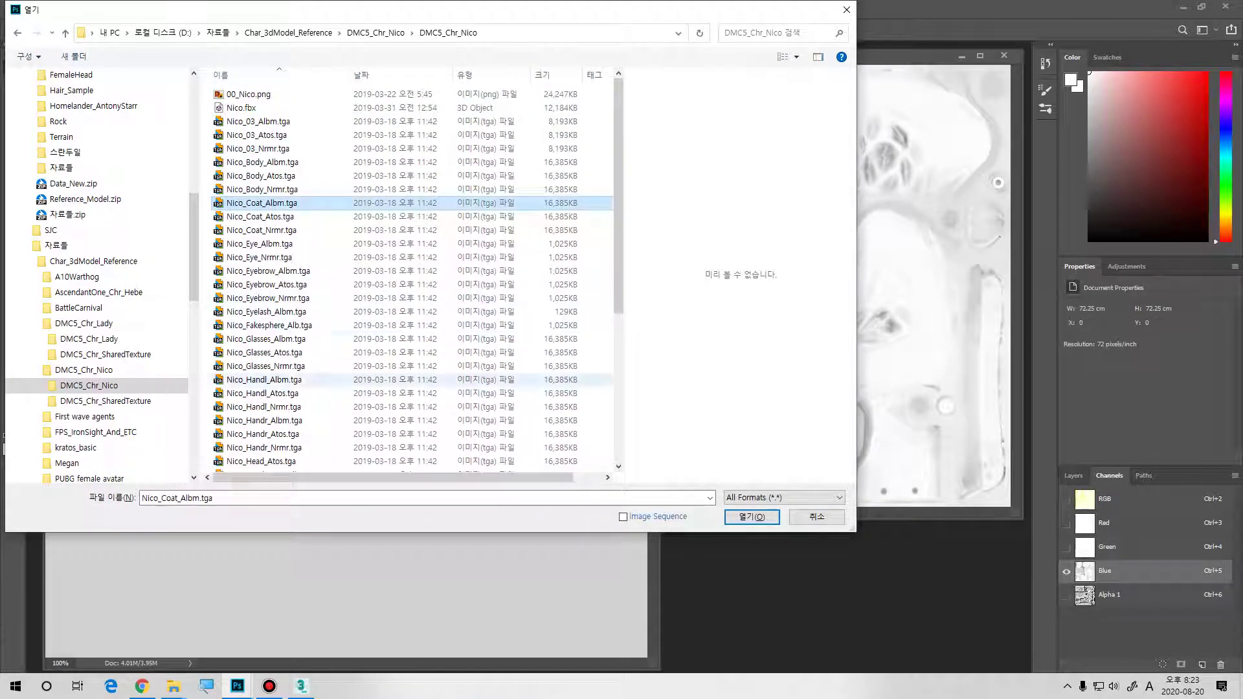
left_click(752, 517)
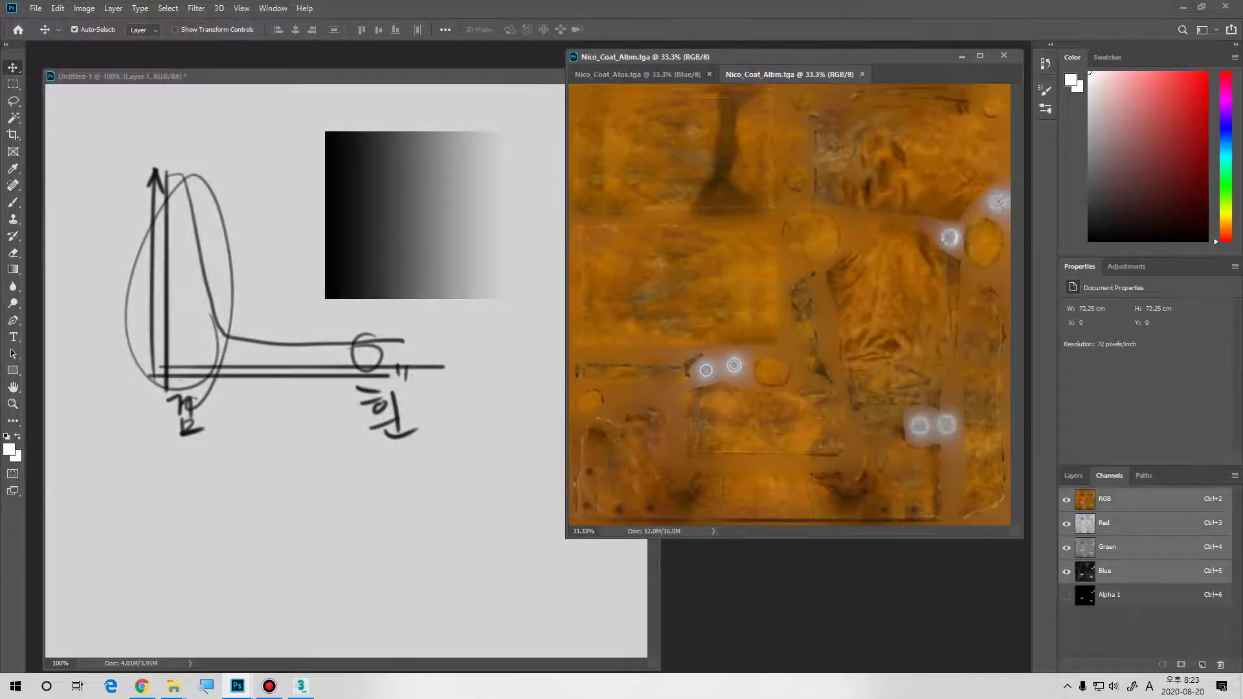
left_click_drag(789, 74, 291, 110)
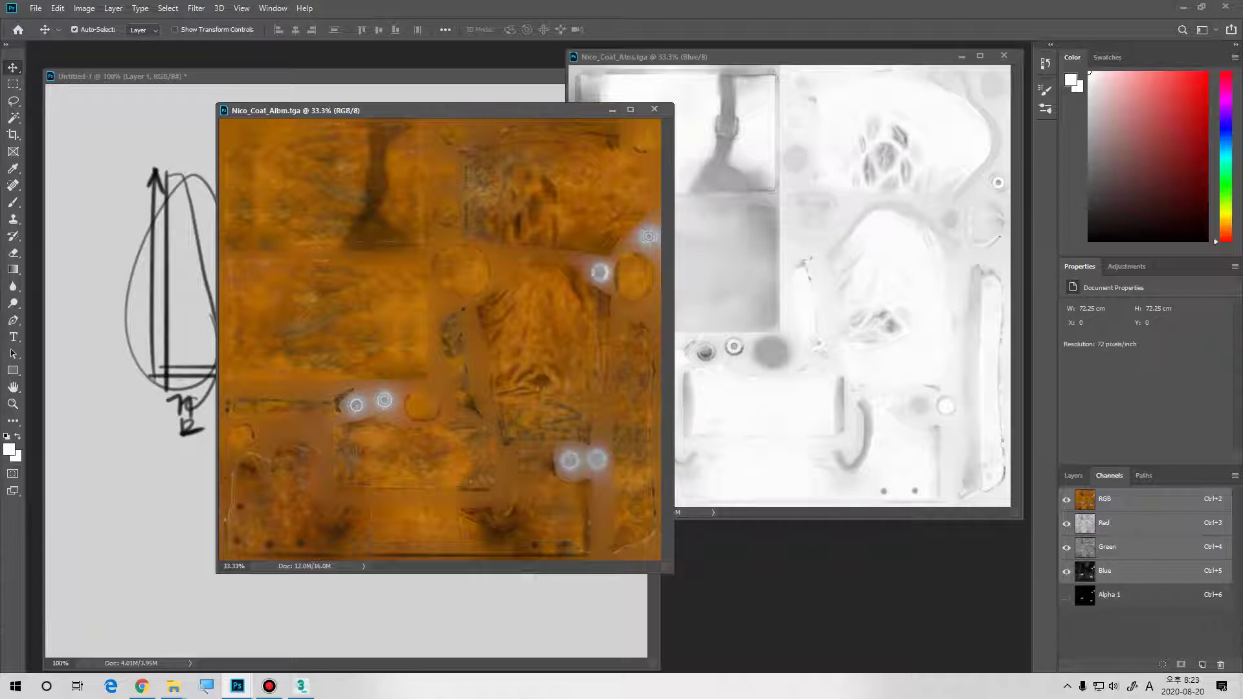
- Paste the Blue channel image of Nico_Coat_Atos.tga into Nico_Coat_Albm.tga as a new layer and set its blend mode to Multiply
left_click(777, 57)
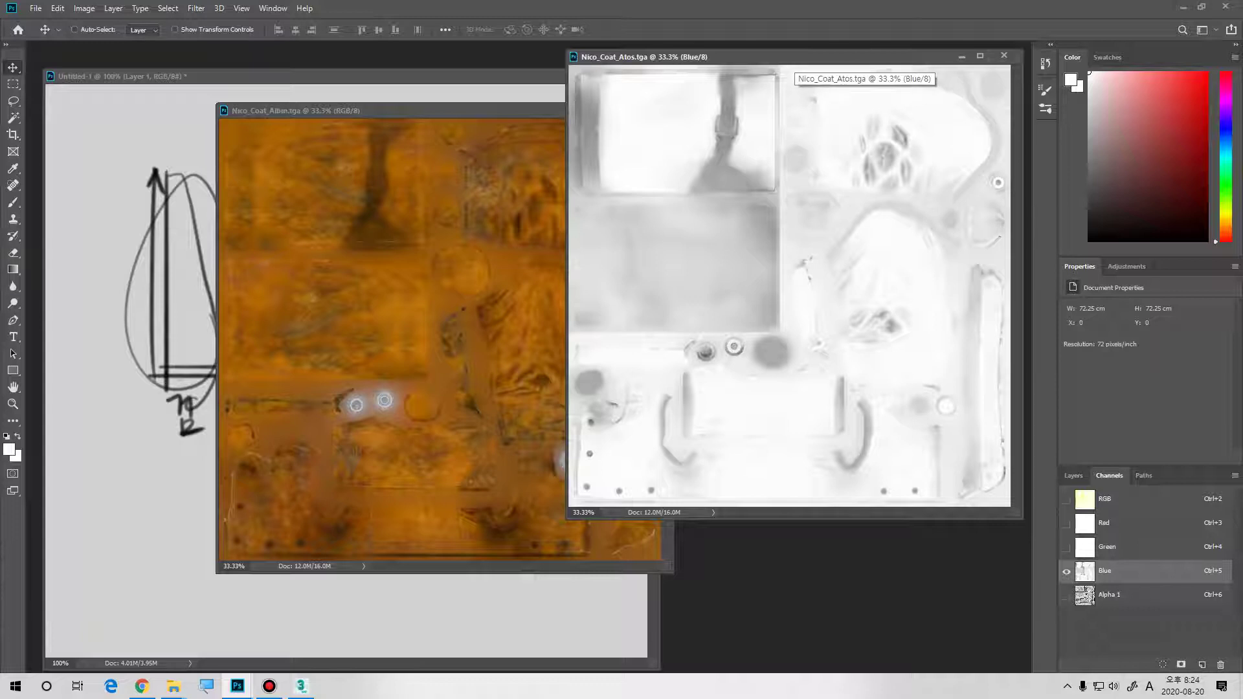
key("ctrl+Tab")
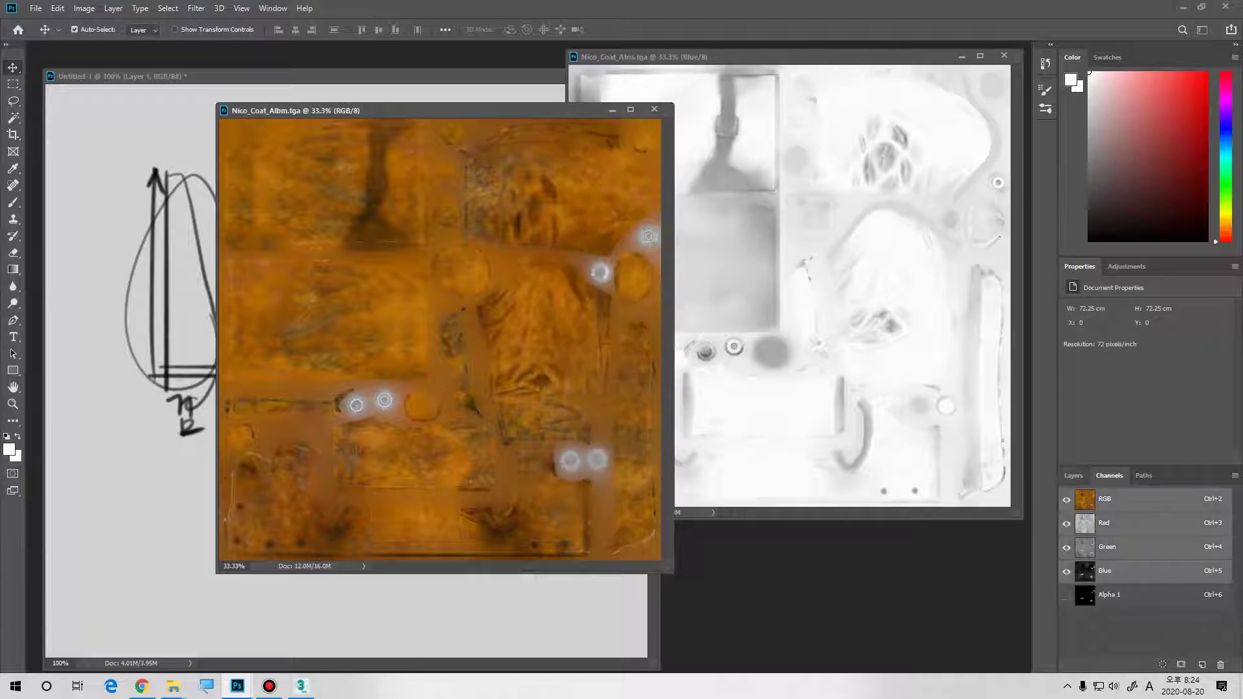
left_click(1072, 476)
key("ctrl+v")
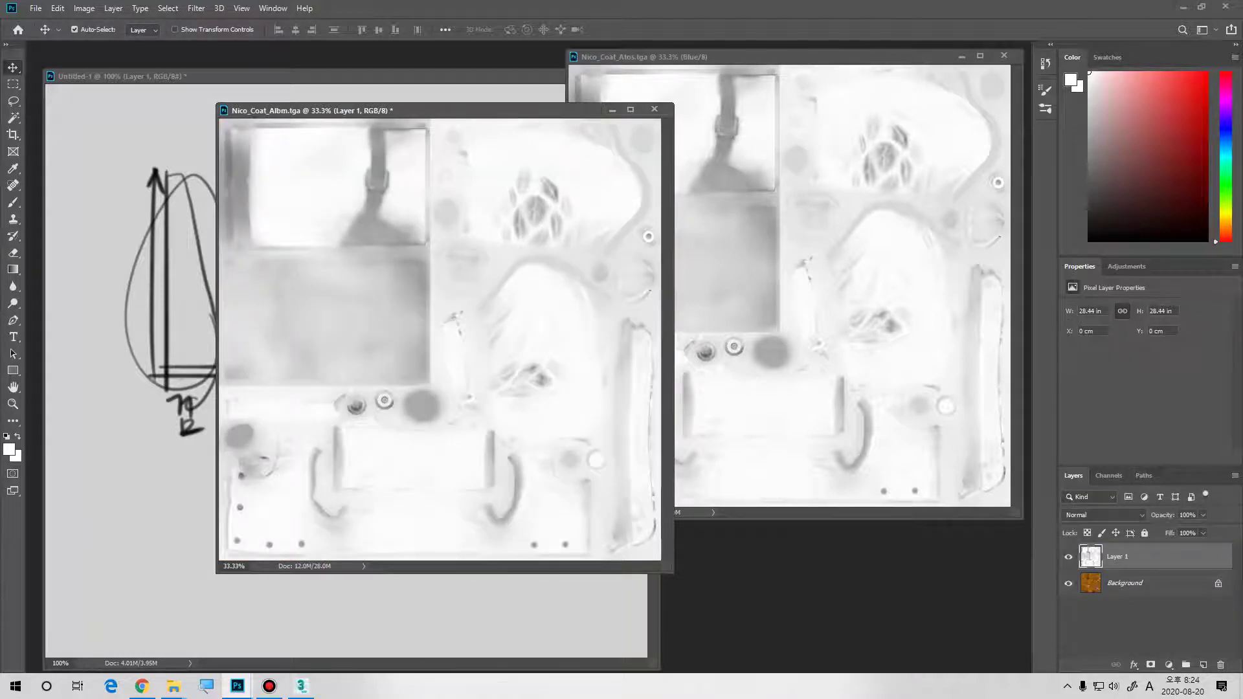
left_click(1100, 515)
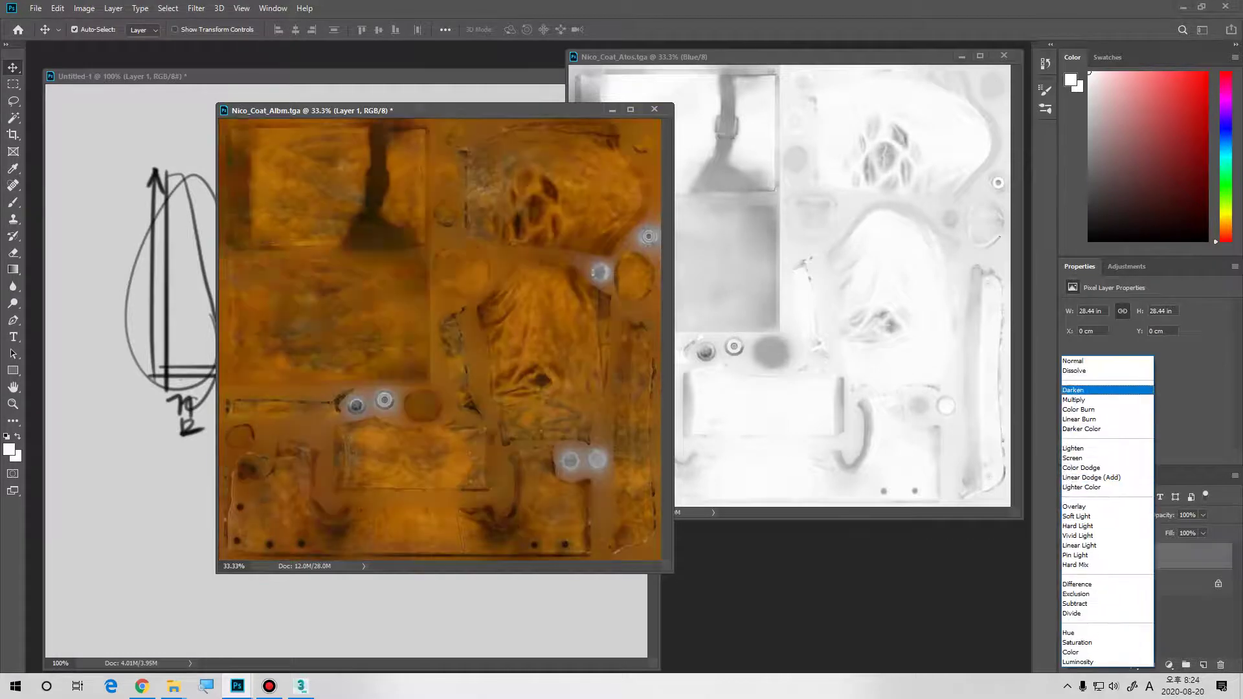
key("Return")
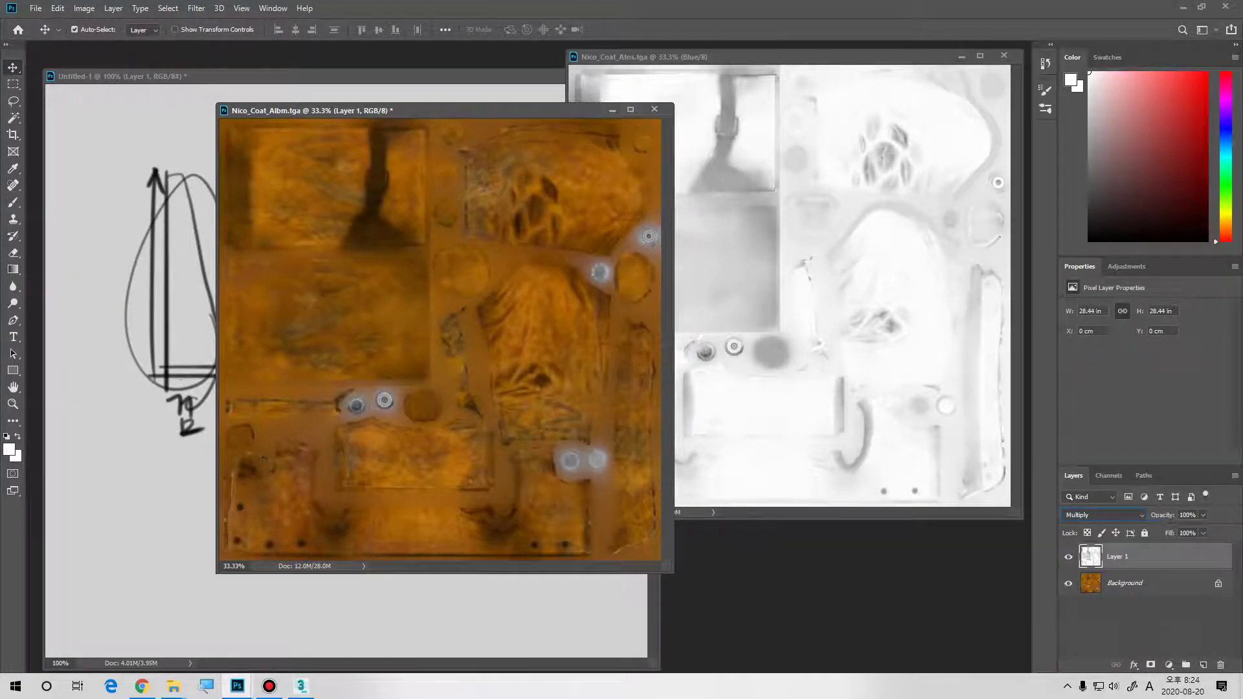
- Toggle the visibility of Layer 1 repeatedly to compare the coat texture with and without the Multiply shading
left_click(1068, 557)
left_click(1069, 557)
left_click(1068, 556)
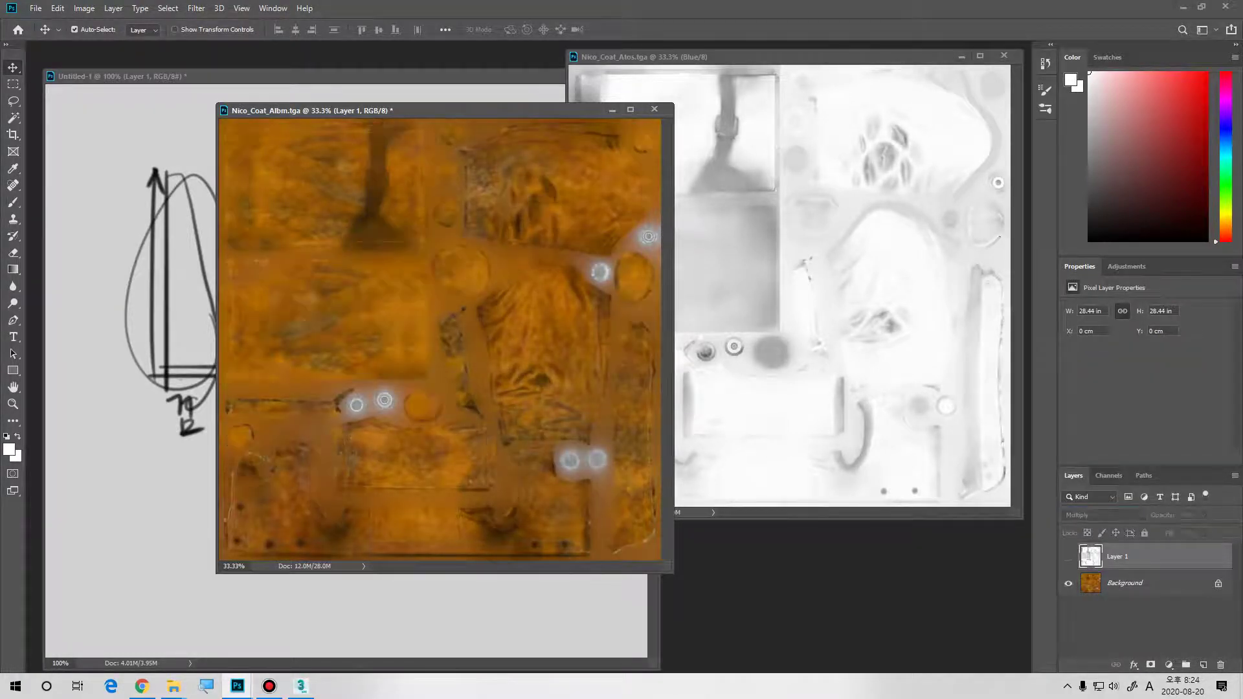
left_click(1068, 557)
left_click(1068, 557)
left_click(1068, 557)
left_click(1069, 557)
left_click(1068, 556)
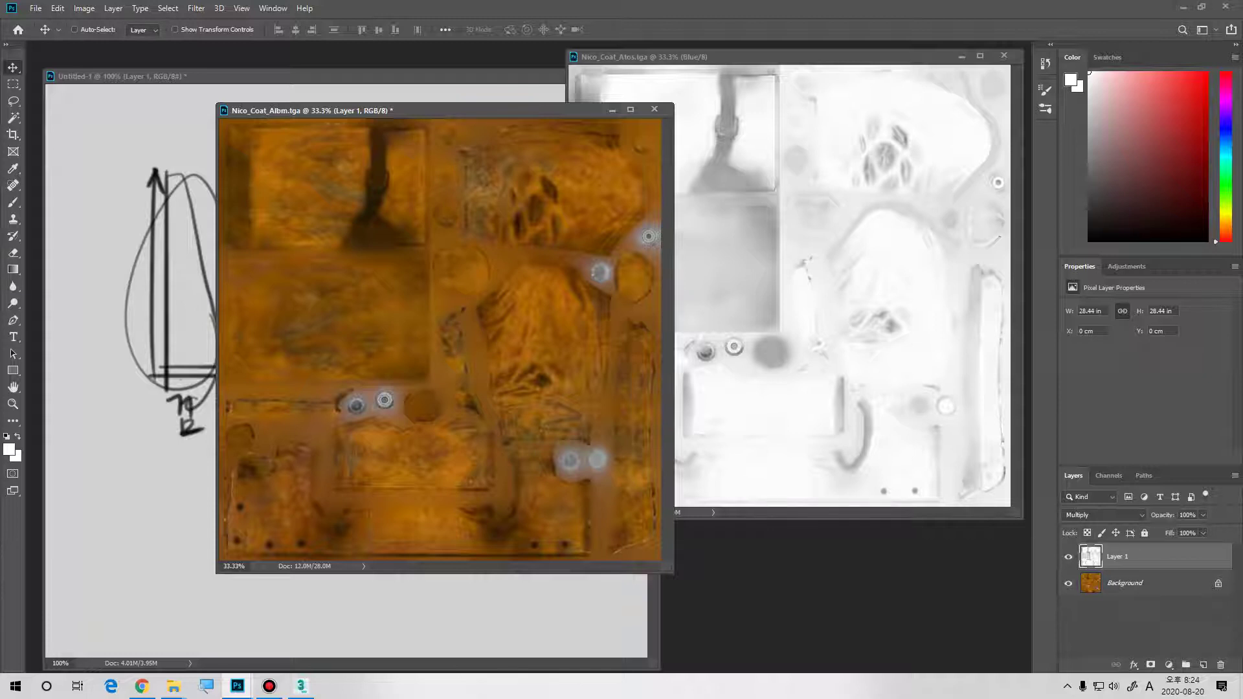
- Try darkening the multiplied Layer 1 with Levels by raising the black input level to about 140
key("ctrl+l")
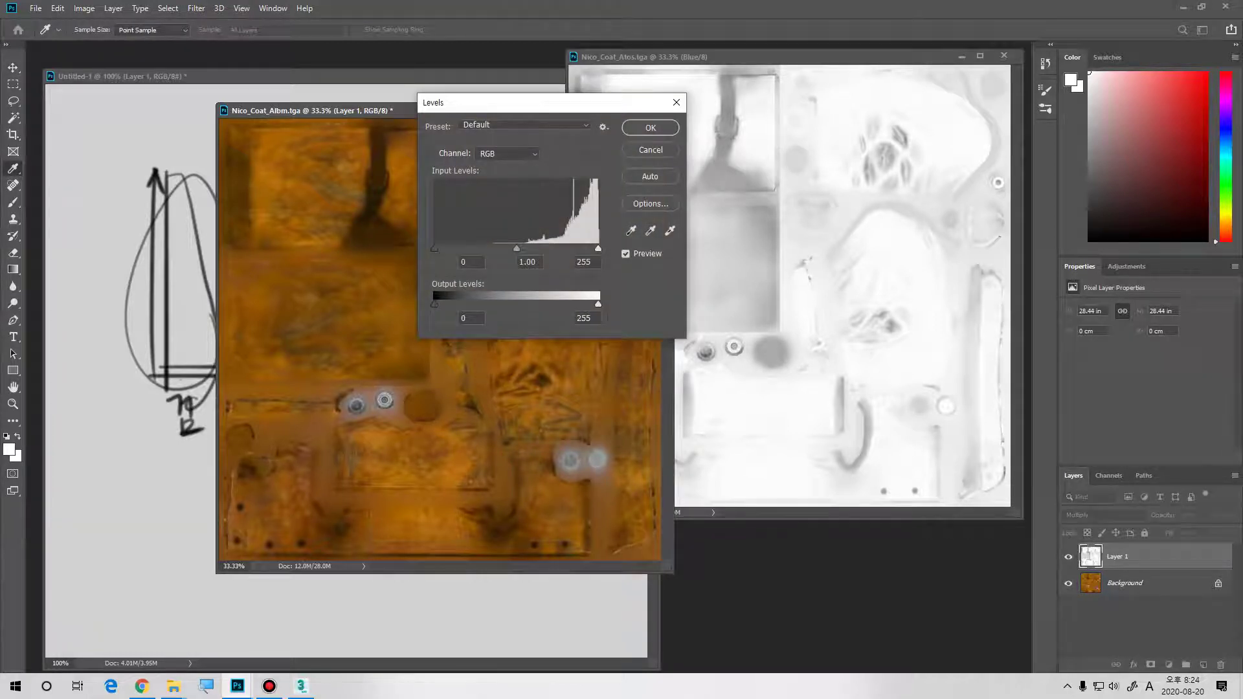
left_click_drag(518, 103, 764, 82)
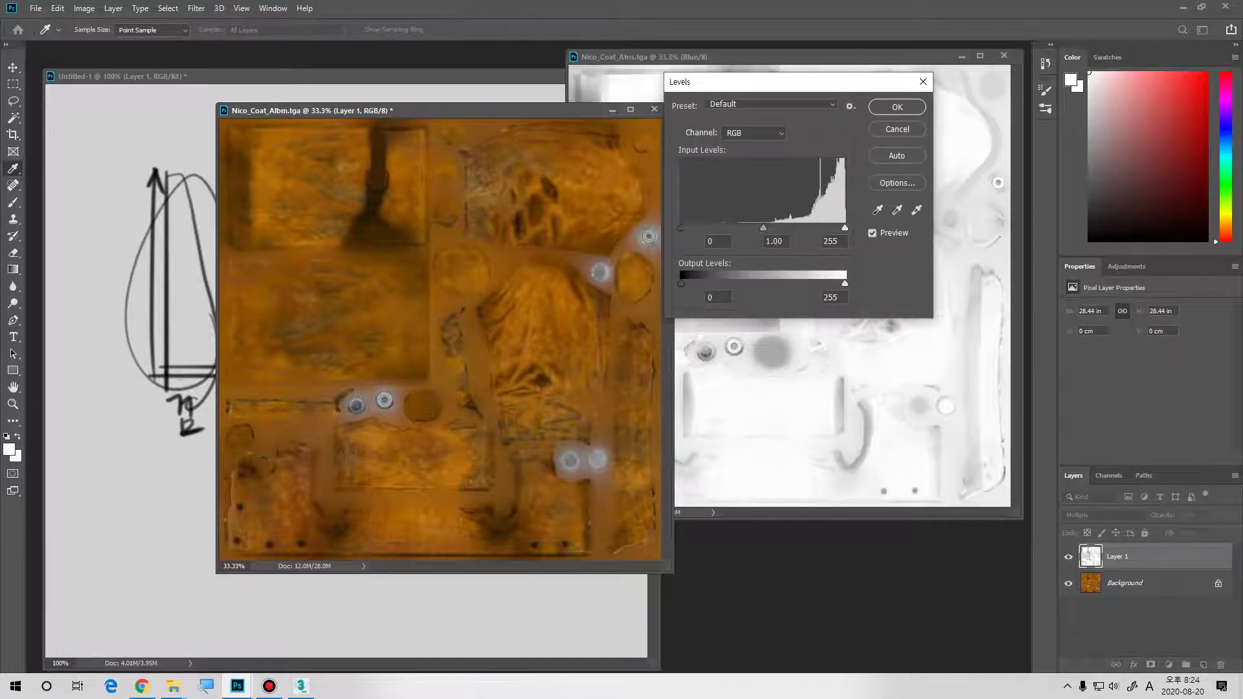
left_click_drag(764, 81, 611, 394)
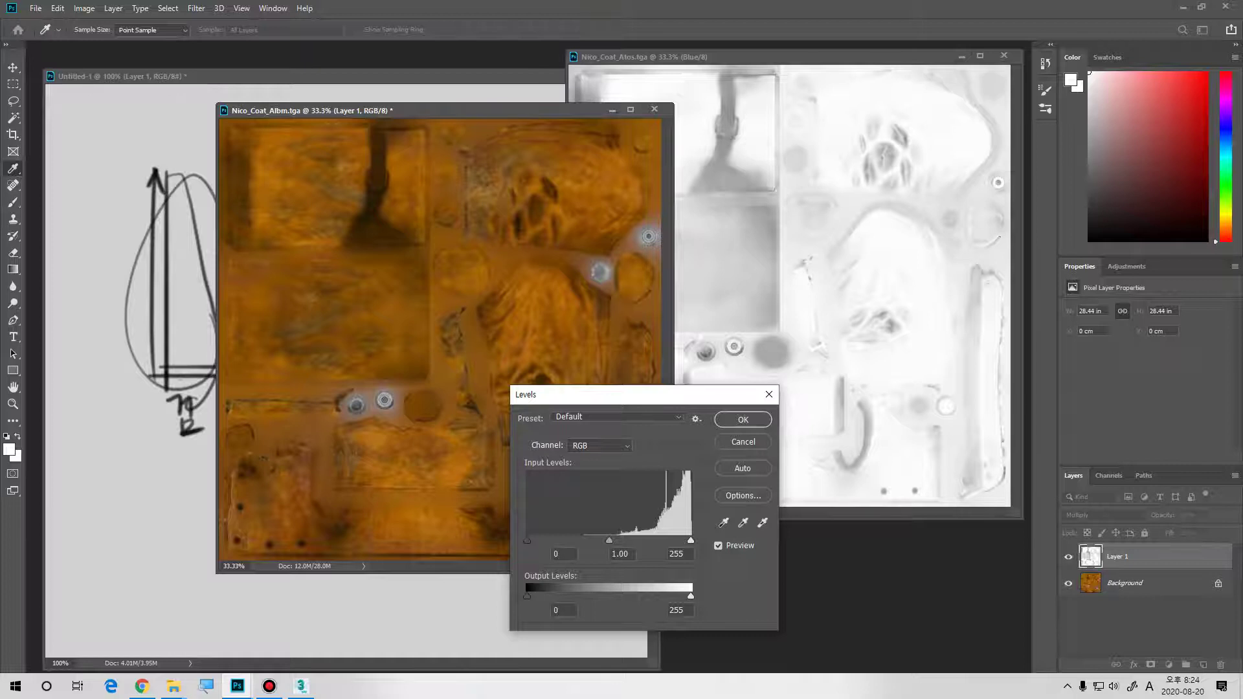
left_click_drag(527, 541, 612, 541)
type("88")
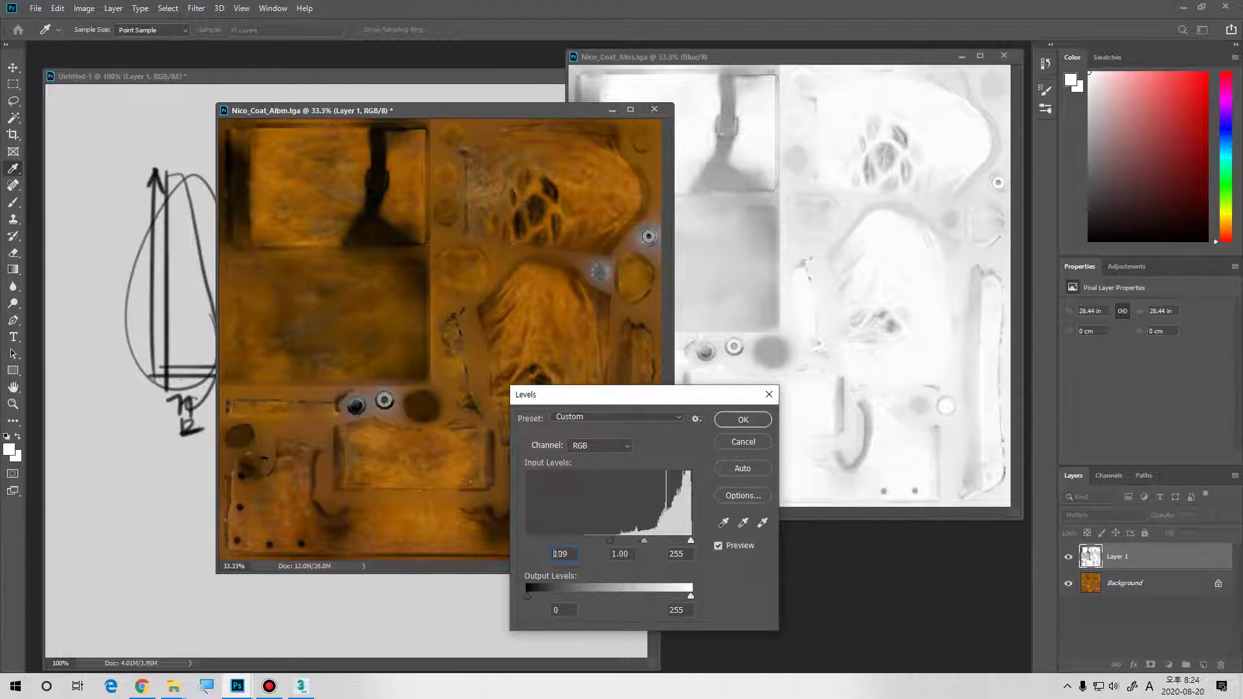
type("151")
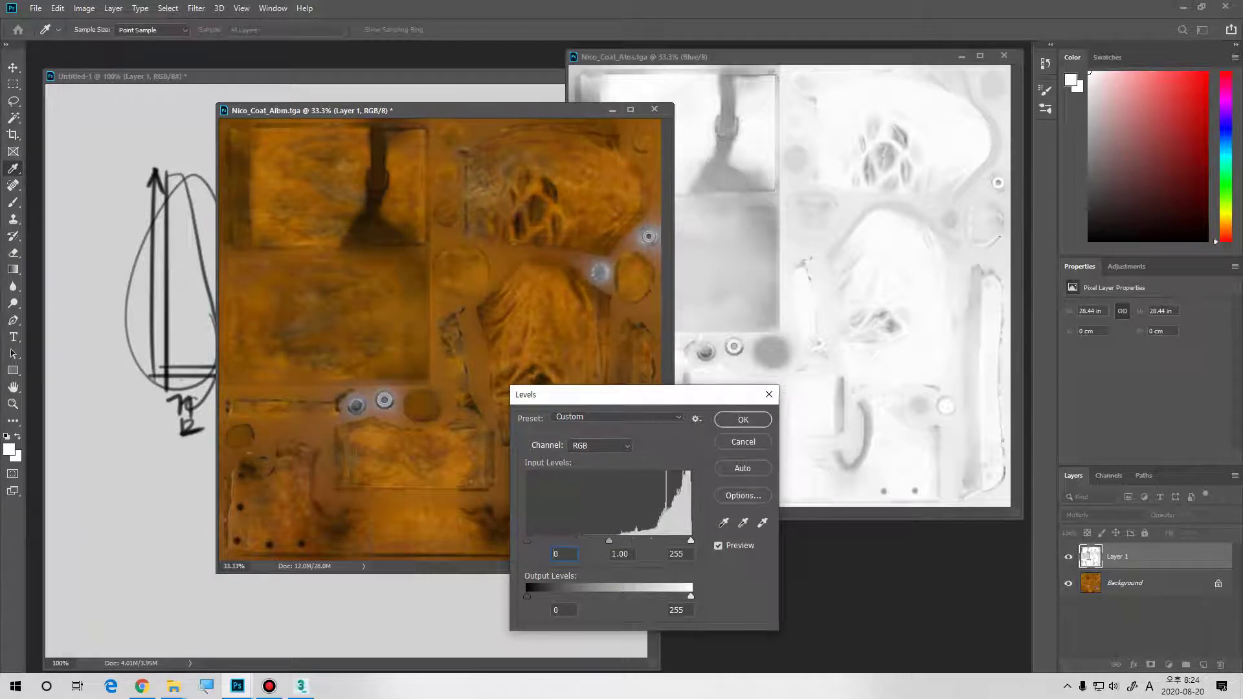
key("Up")
key("Up")
key("Up")
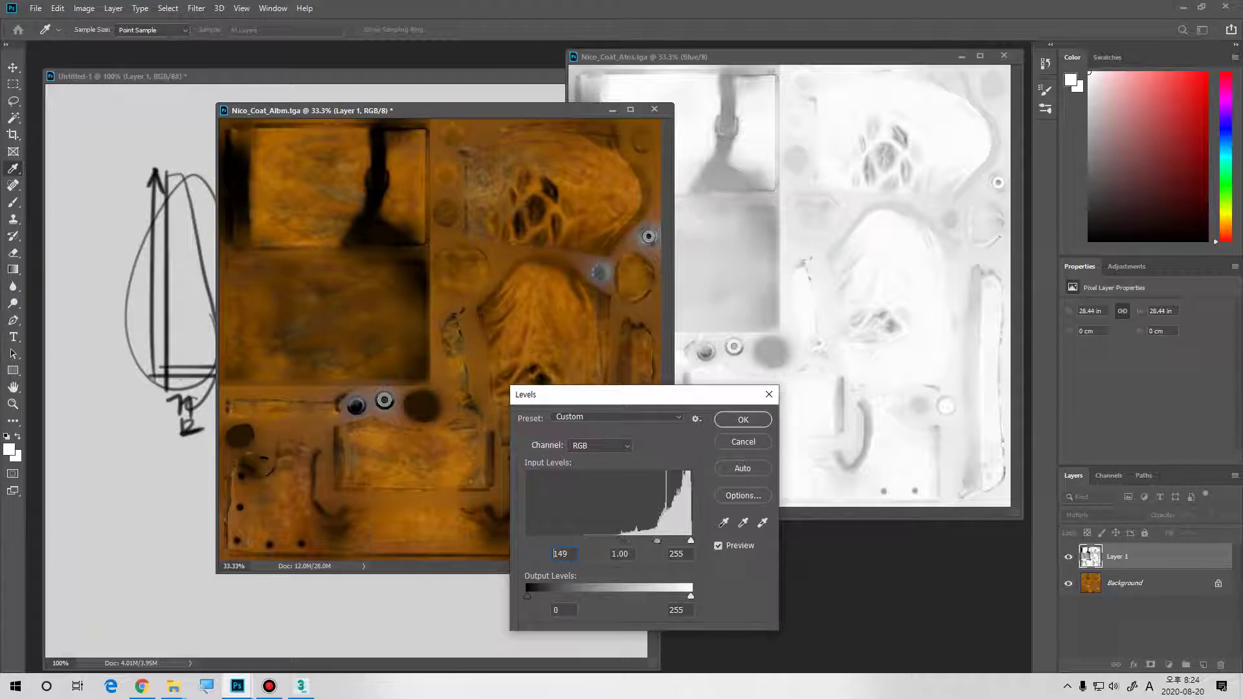
key("Down")
key("Down")
key("Down")
key("Down")
key("Down")
key("Down")
key("Down")
key("Down")
key("Down")
key("Down")
key("Down")
key("Down")
key("Down")
key("Down")
key("Down")
key("Down")
key("Down")
key("Down")
key("Down")
key("Return")
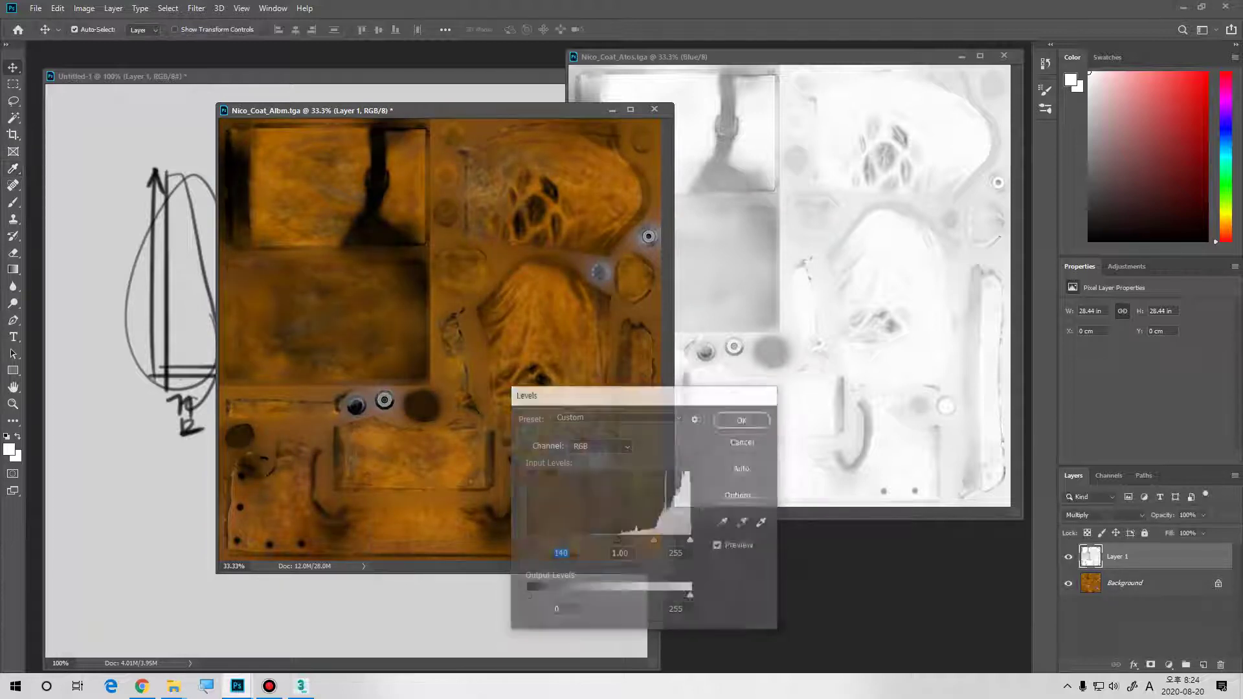
- Set Layer 1's blend mode to Normal and try out Levels input and output adjustments, leaving both ranges at 0 to 255
left_click(1100, 515)
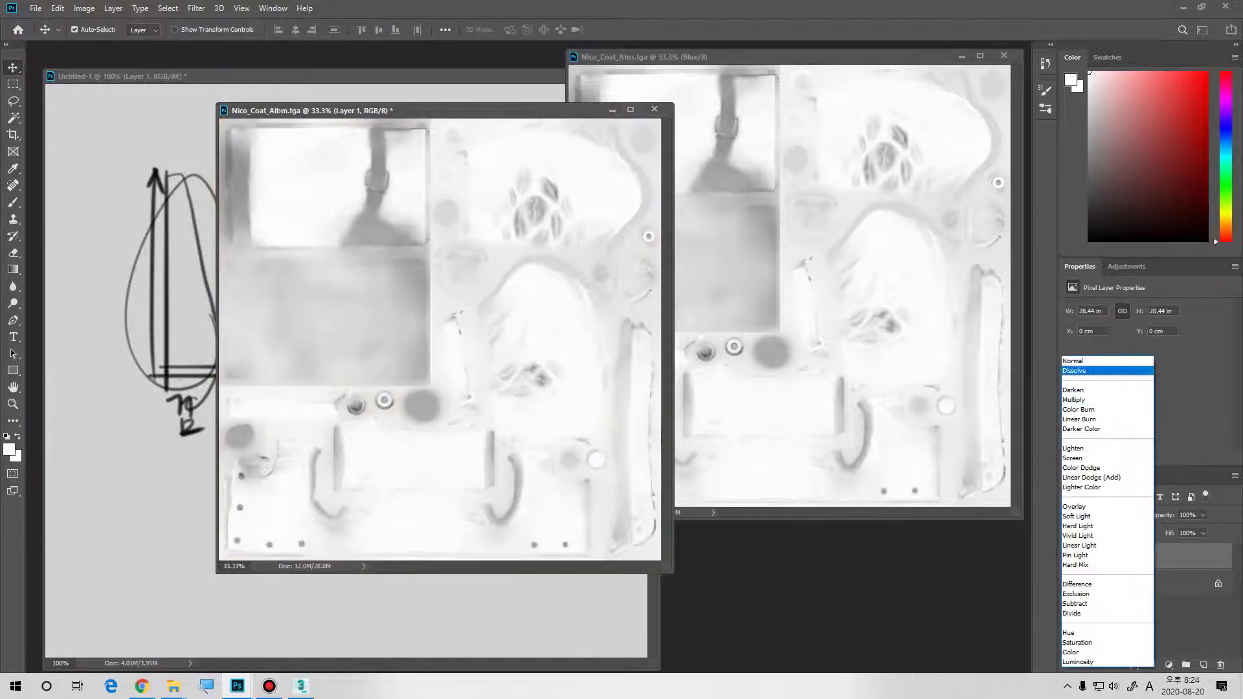
left_click(1101, 360)
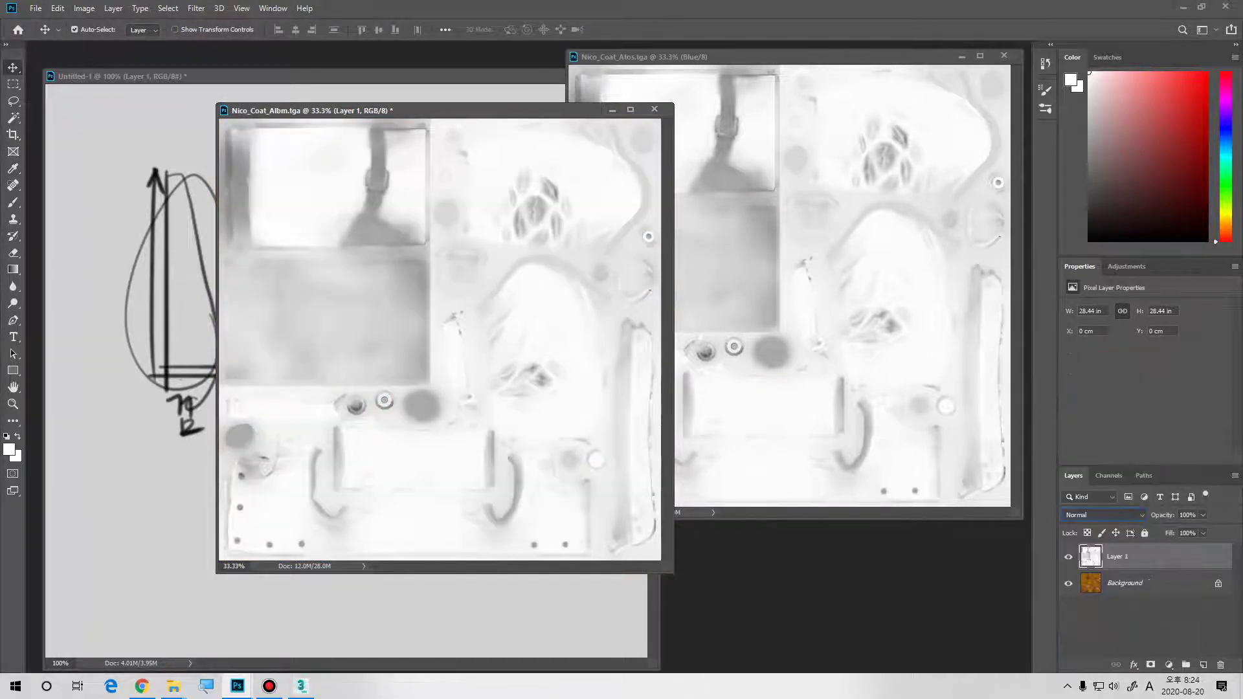
key("ctrl+l")
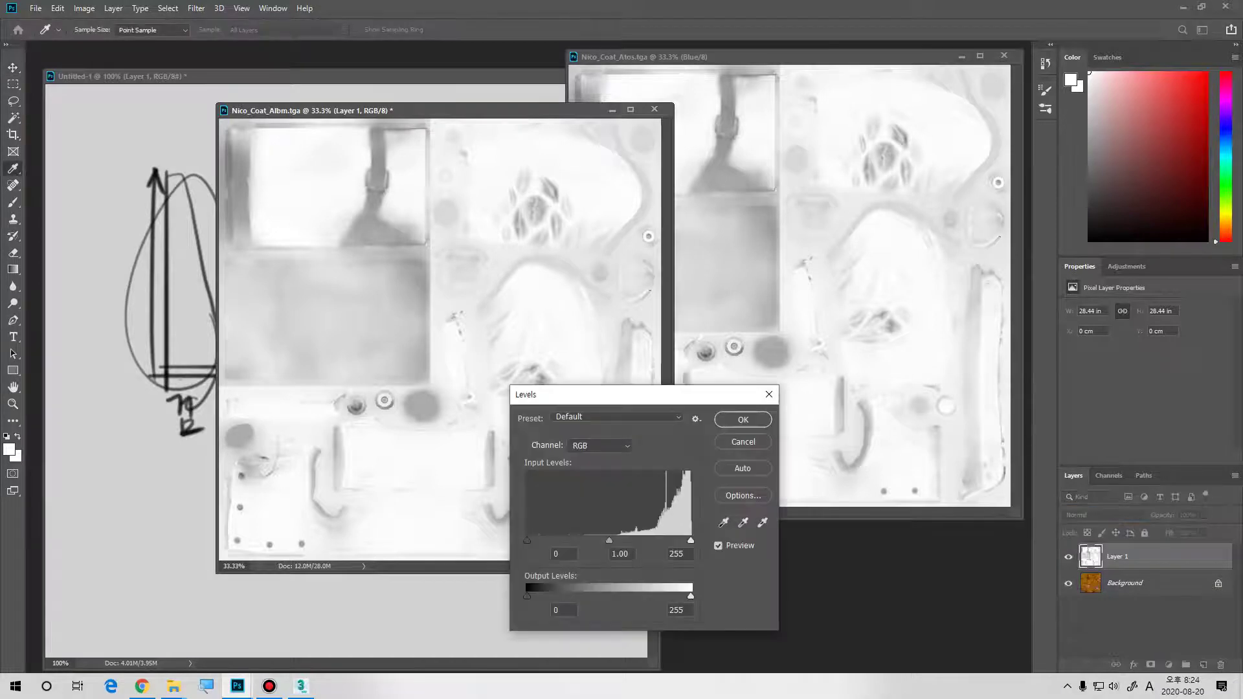
left_click_drag(527, 540, 623, 540)
double_click(562, 554)
type("0")
mouse_move(690, 540)
left_mouse_down()
mouse_move(648, 540)
mouse_move(692, 540)
left_mouse_up()
mouse_move(527, 595)
left_mouse_down()
mouse_move(615, 595)
mouse_move(527, 596)
left_mouse_up()
mouse_move(691, 596)
left_mouse_down()
mouse_move(612, 595)
mouse_move(691, 596)
left_mouse_up()
key("Tab")
left_click_drag(644, 394, 745, 384)
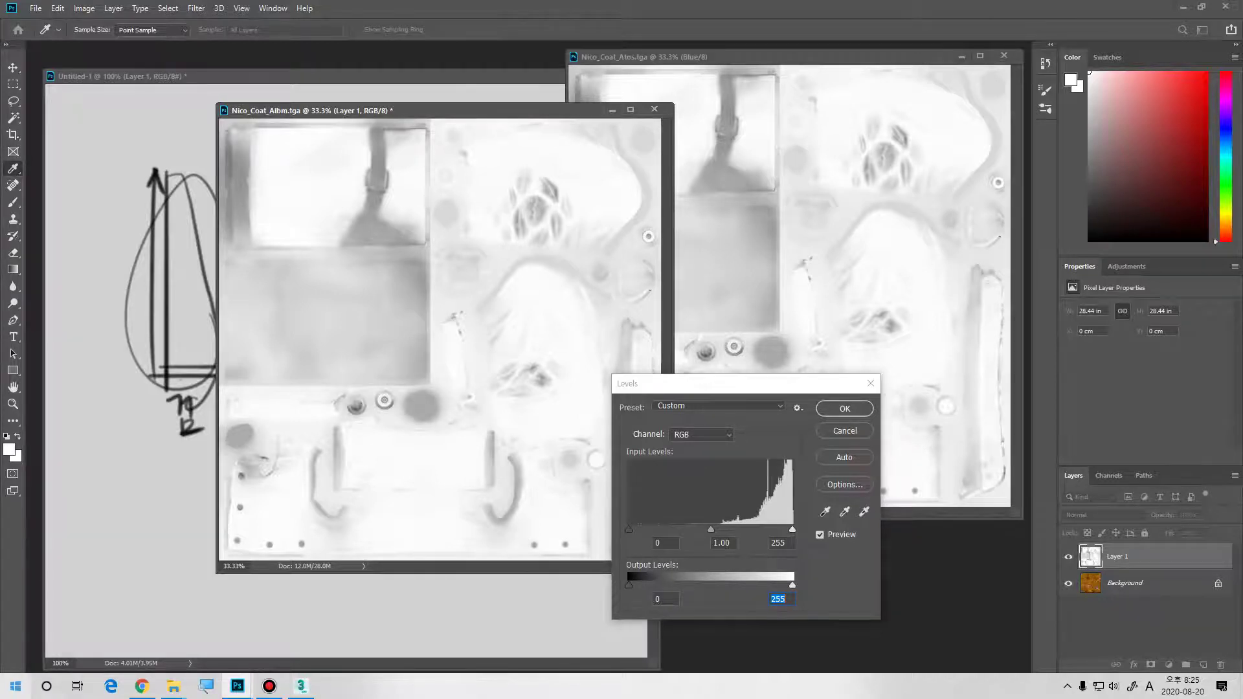
- Launch Substance Painter and create a PBR - Metallic Roughness project from Box_low.FBX at 1024 resolution with DirectX normals
key("super")
left_click(104, 578)
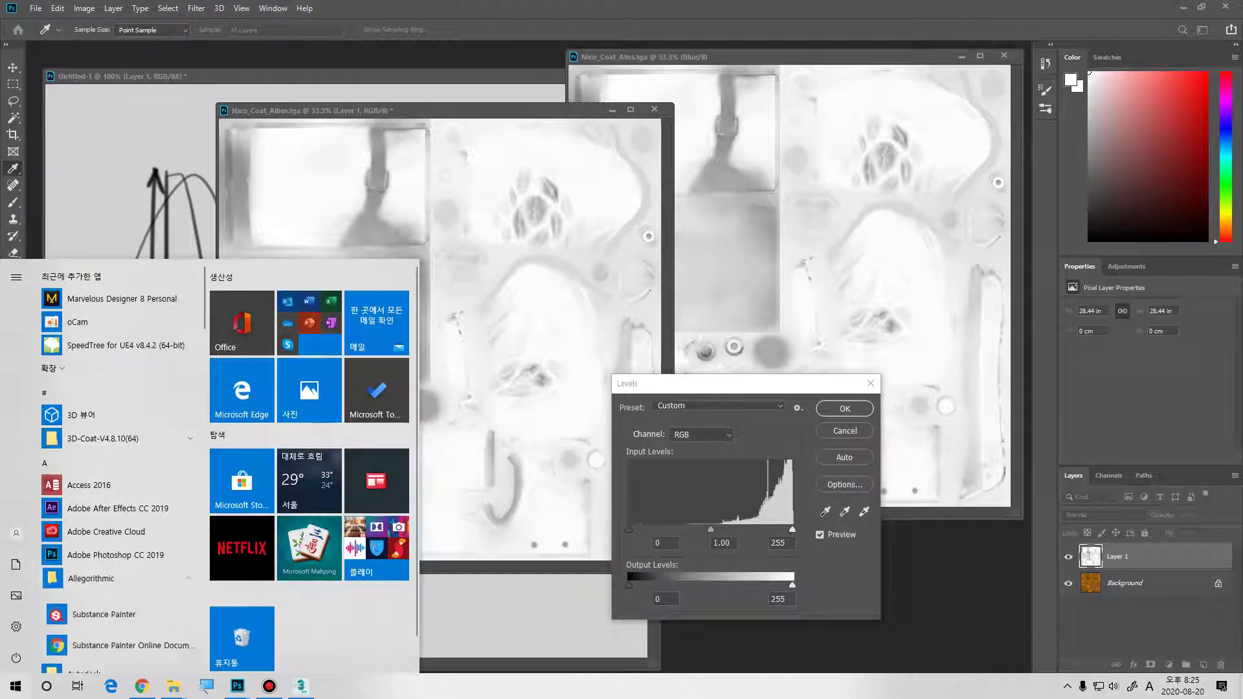
left_click(103, 649)
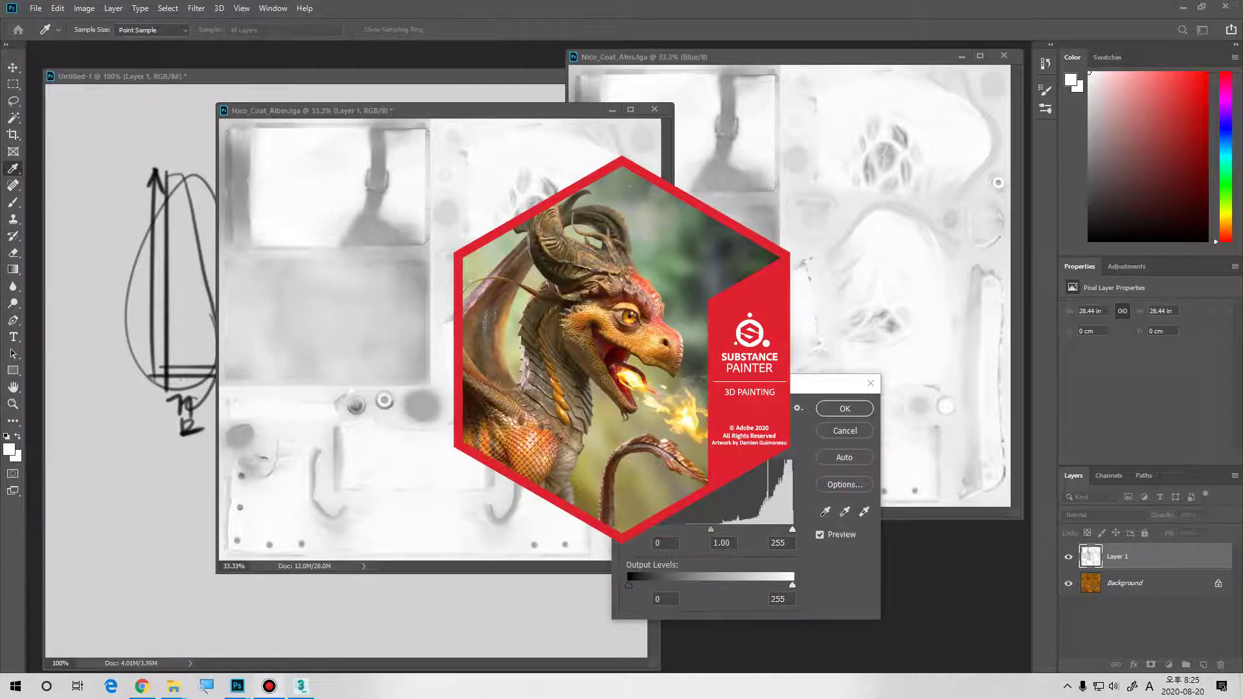
left_click(270, 686)
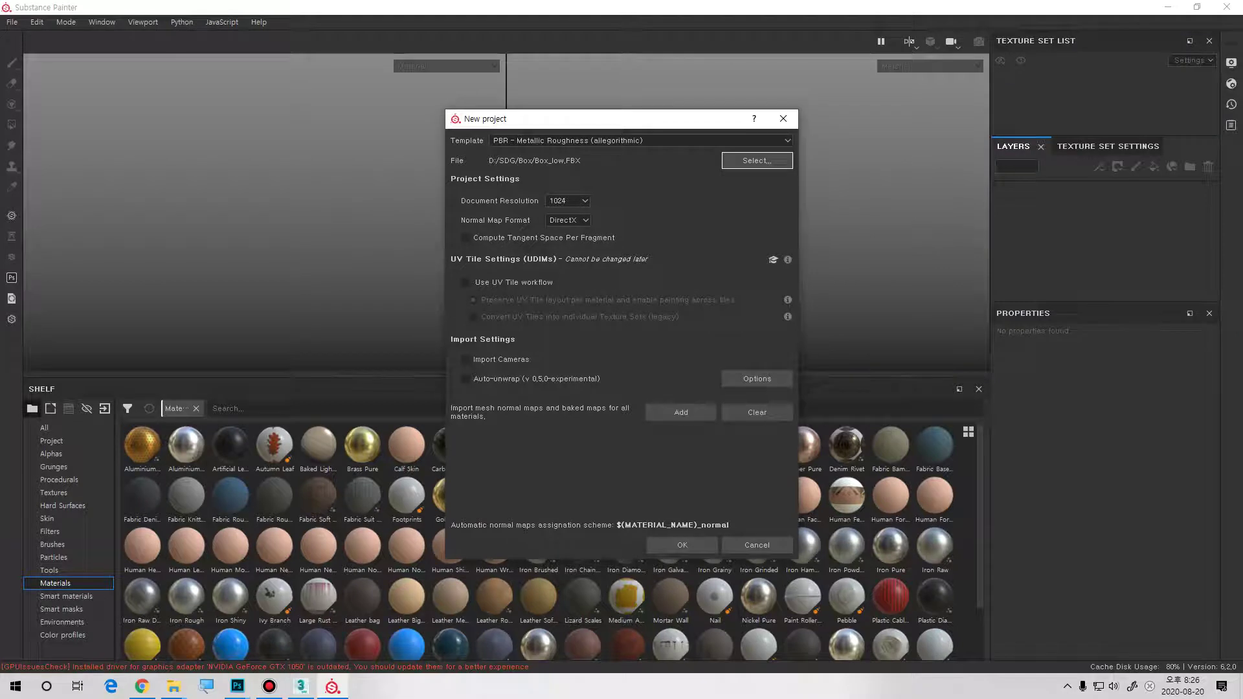
left_click(681, 544)
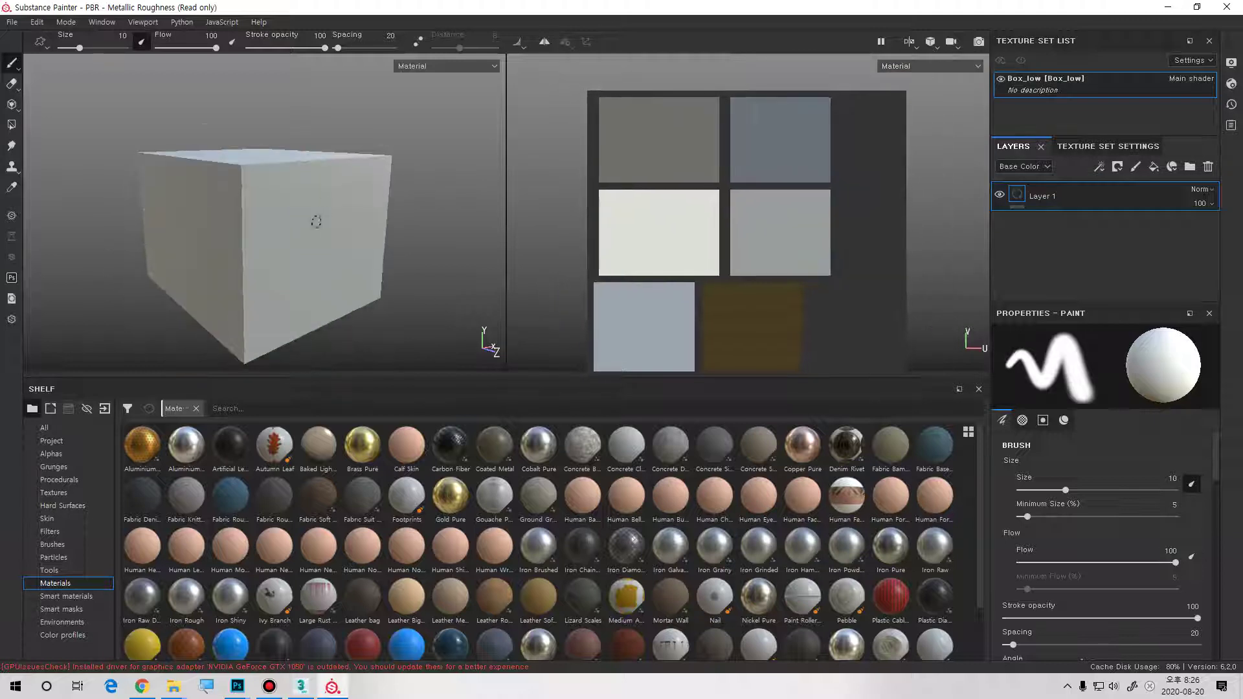
- Open the mesh map baking settings for Box_low and load Box_high.obj as the high definition mesh
left_click(1108, 146)
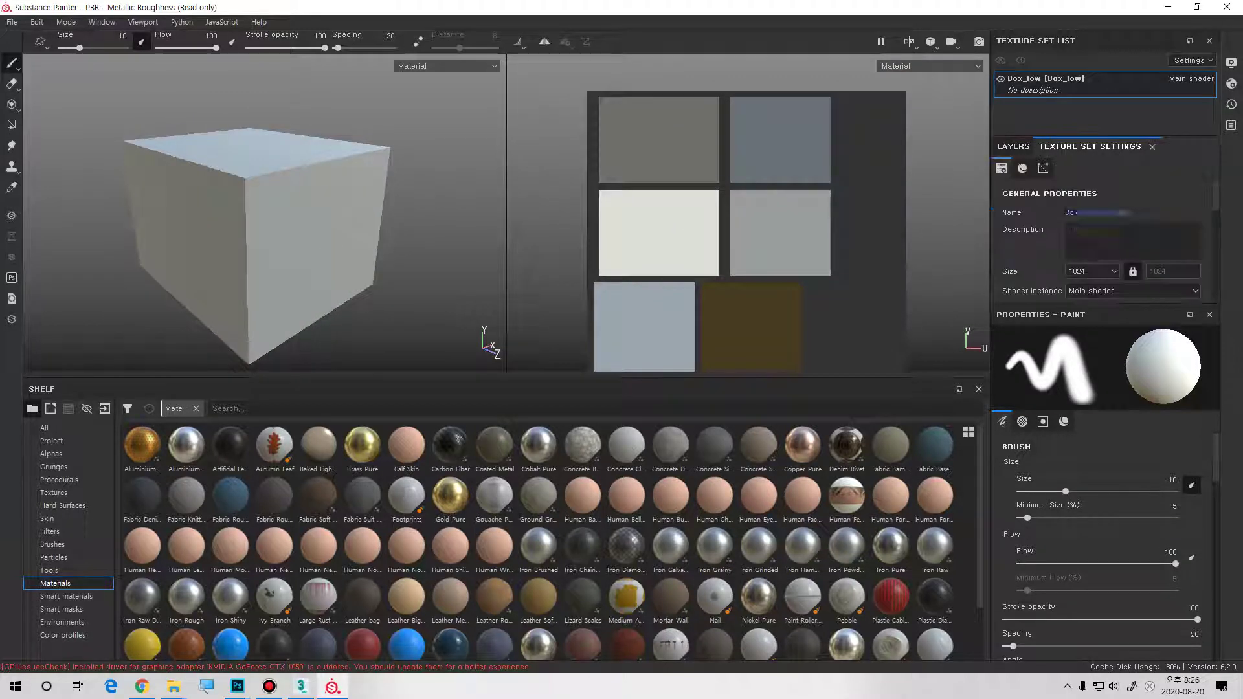
scroll(1104, 241, "down", 3)
scroll(1101, 246, "down", 5)
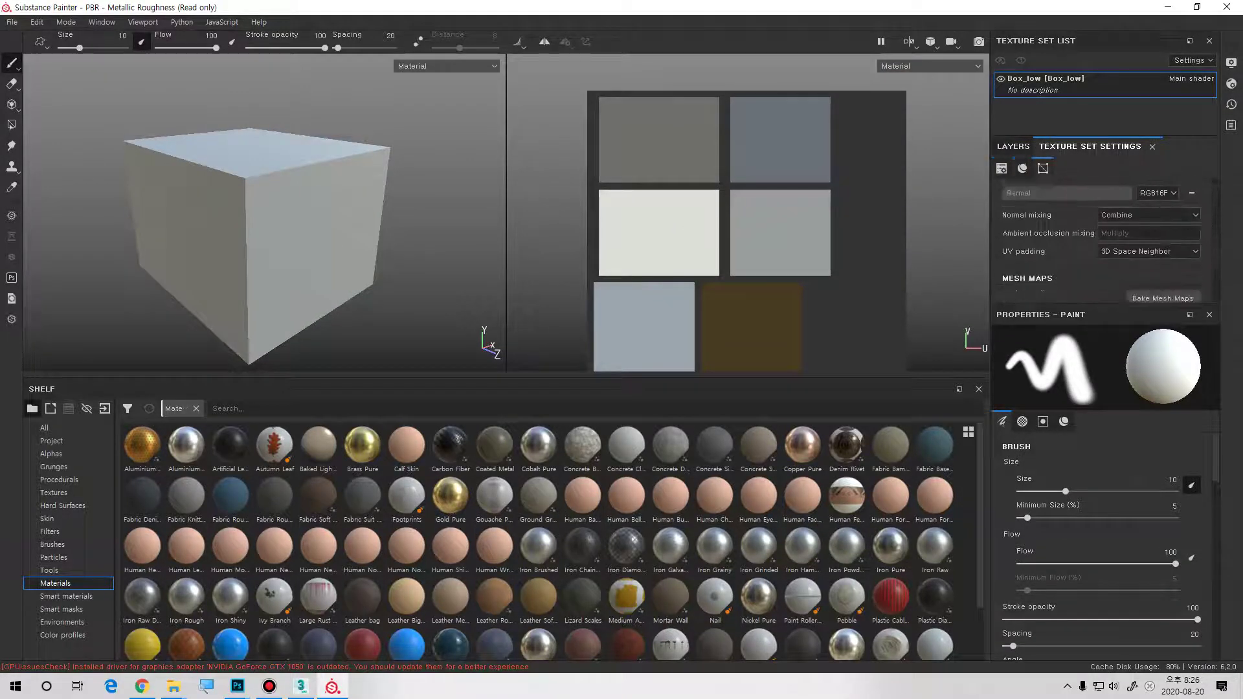
left_click(1163, 263)
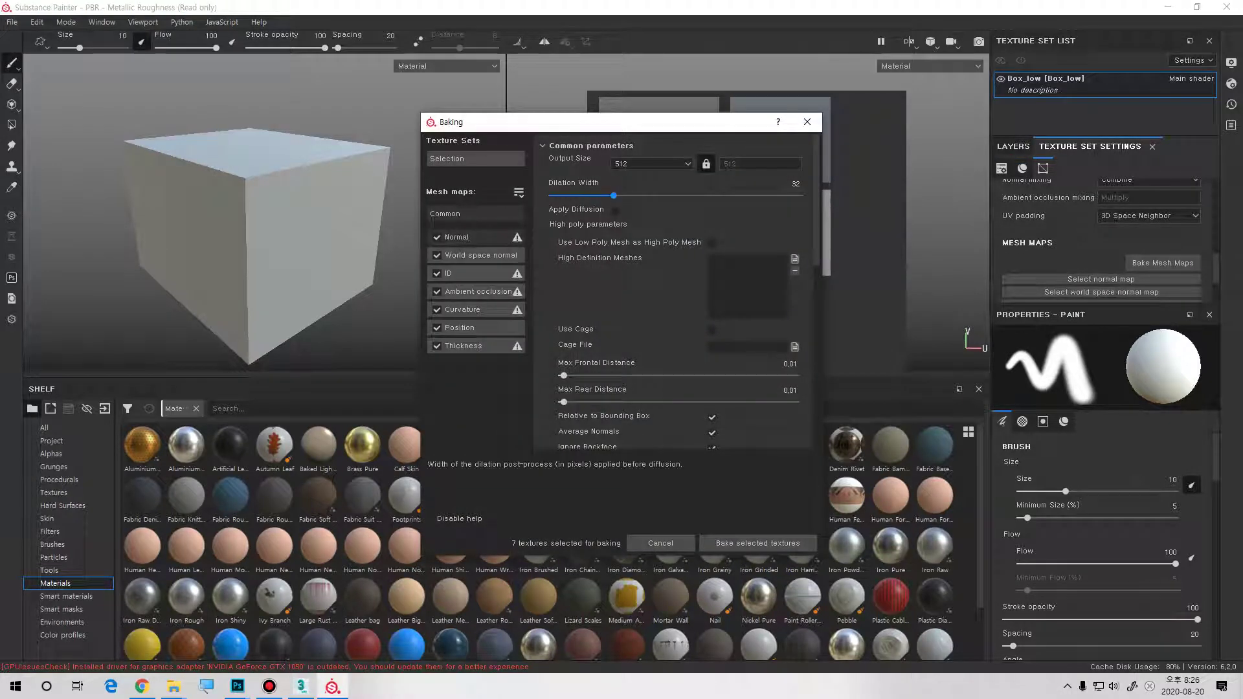
left_click(794, 258)
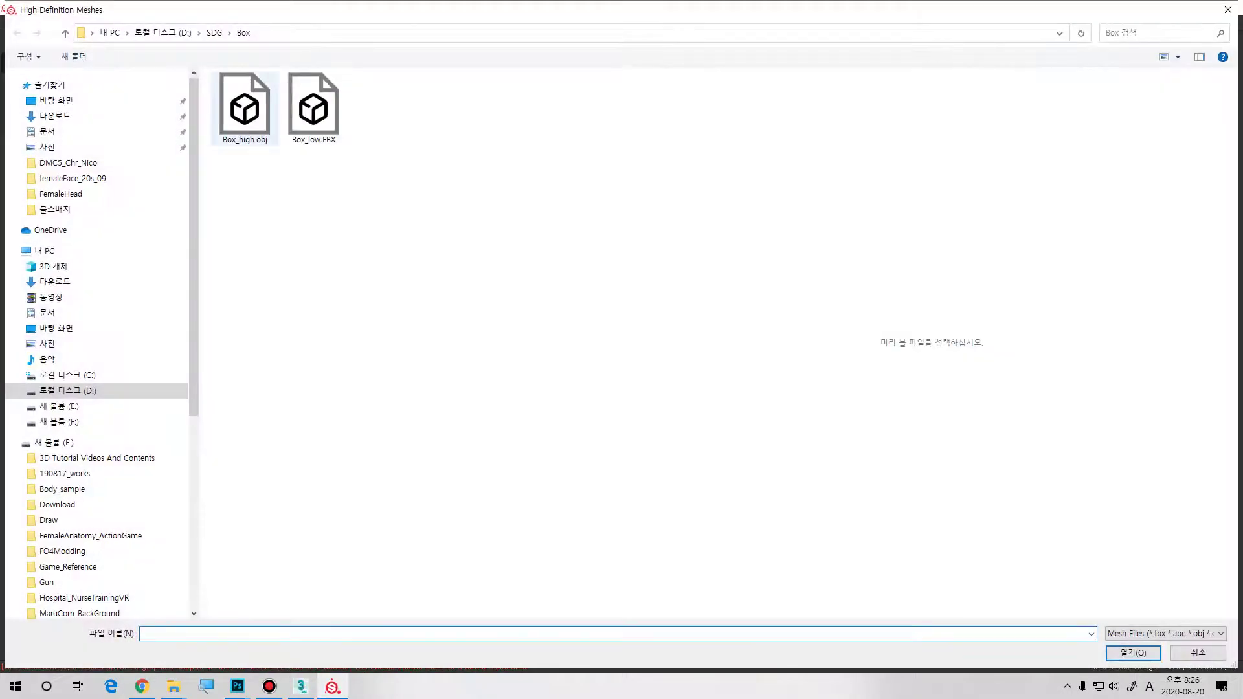
double_click(245, 109)
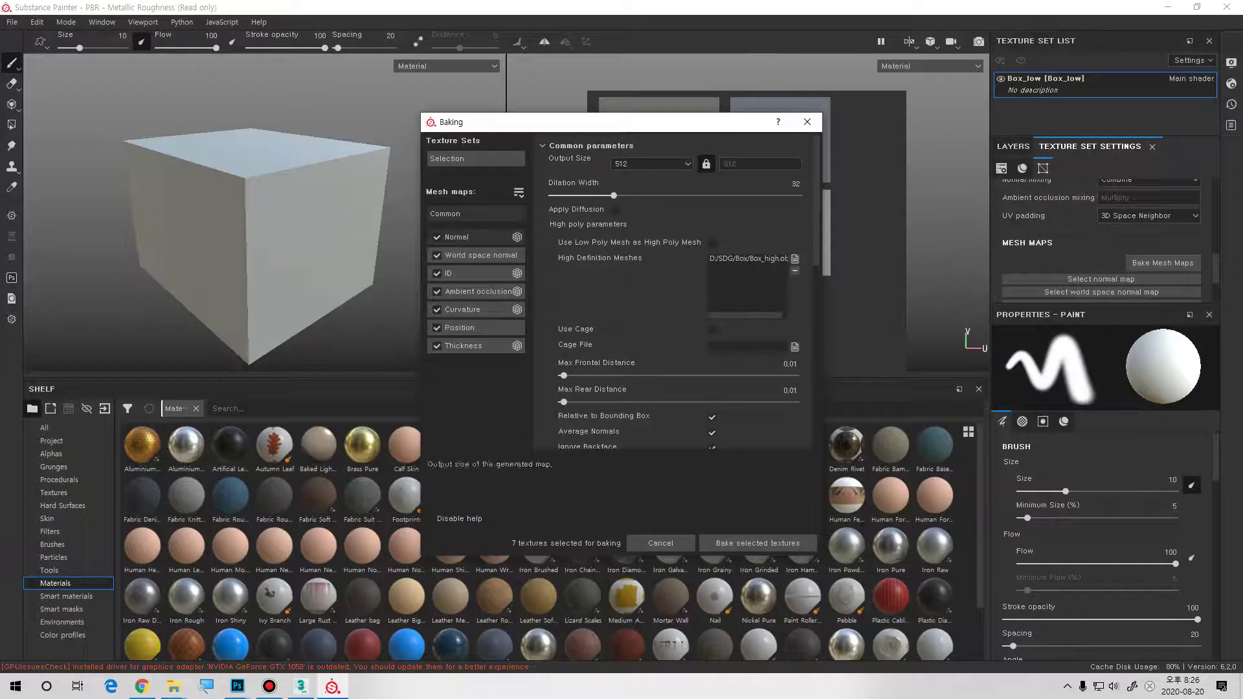
- Exclude the ID map, set the output size to 1024 and bake the selected mesh maps
left_click(437, 274)
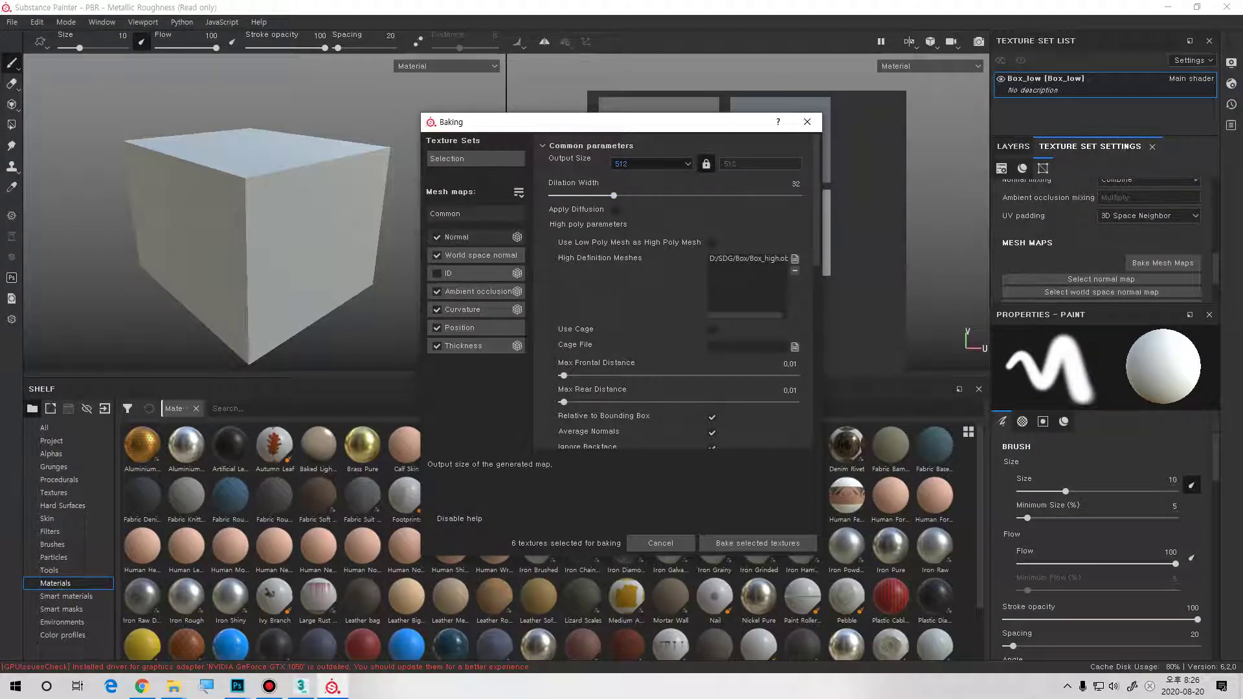
left_click(650, 164)
left_click(648, 210)
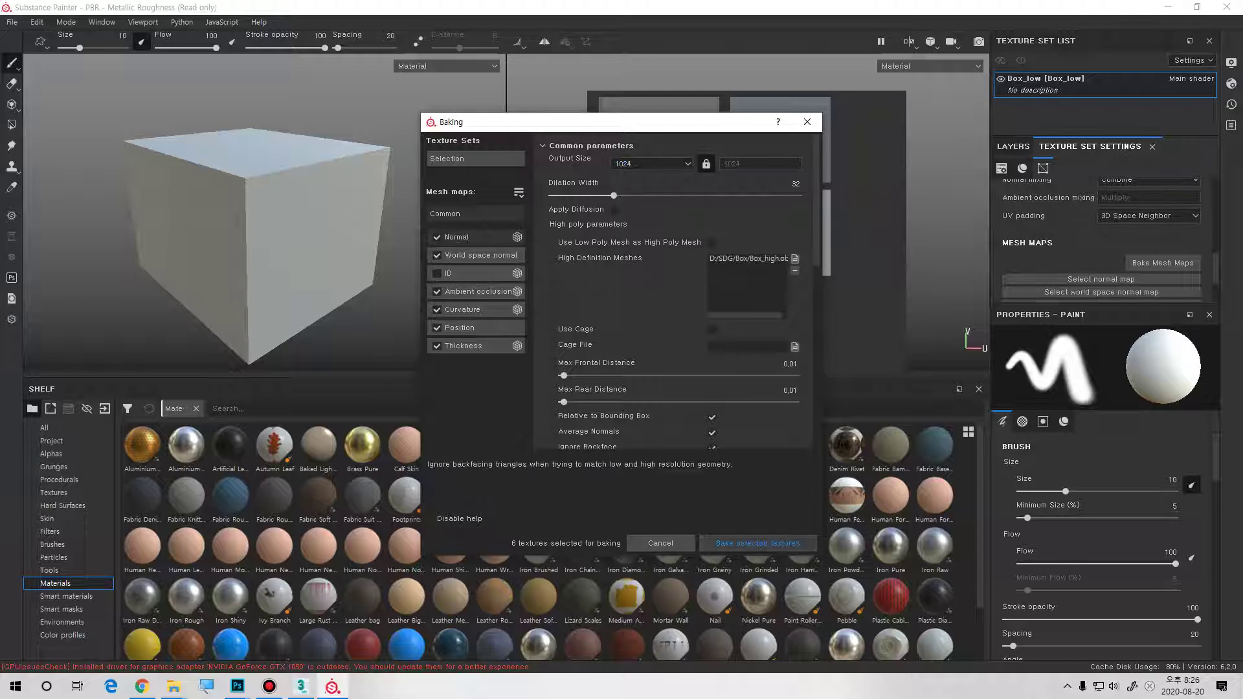
left_click(757, 543)
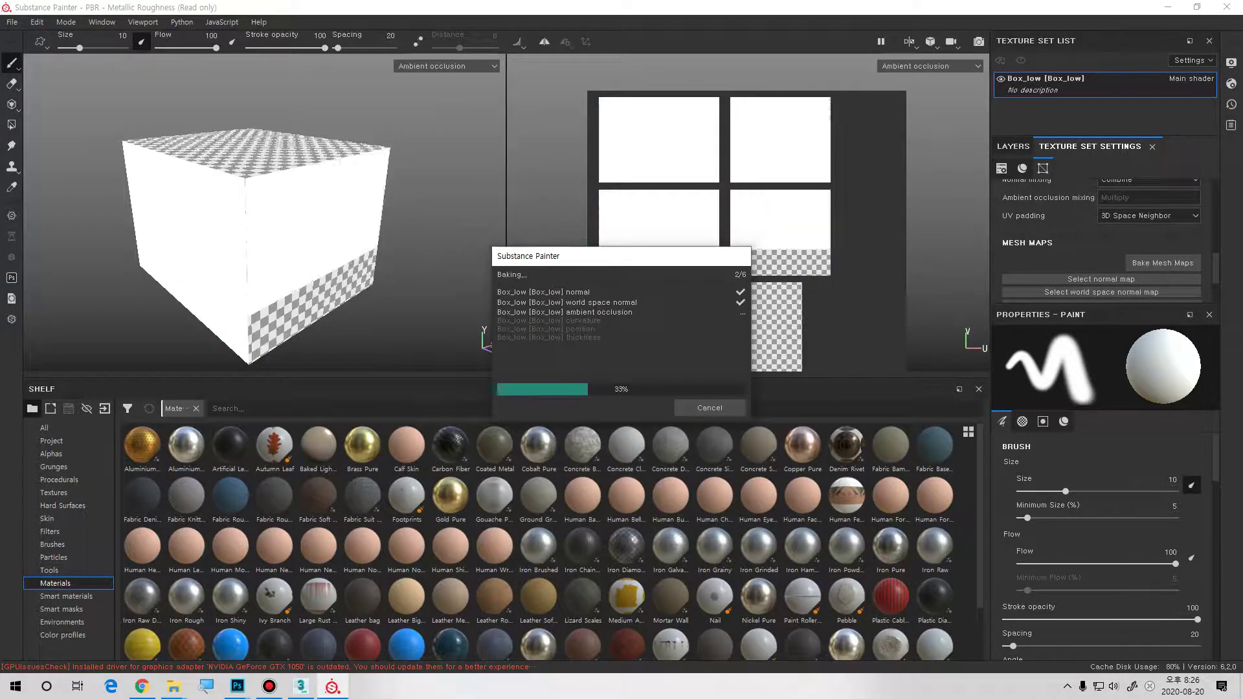
left_click(710, 407)
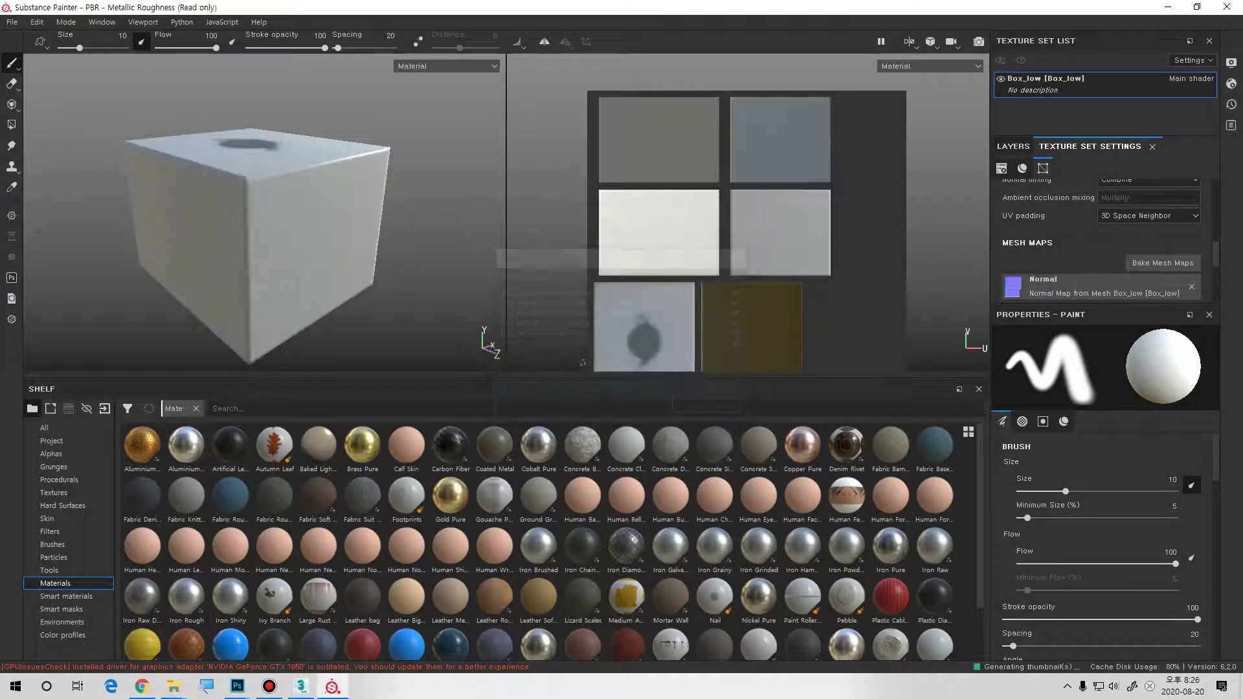
- Raise the bake's Max Frontal Distance to 0.125, rebake the selected mesh maps and inspect the box's top detail
left_click_drag(271, 188, 369, 244, "alt")
left_click(1163, 263)
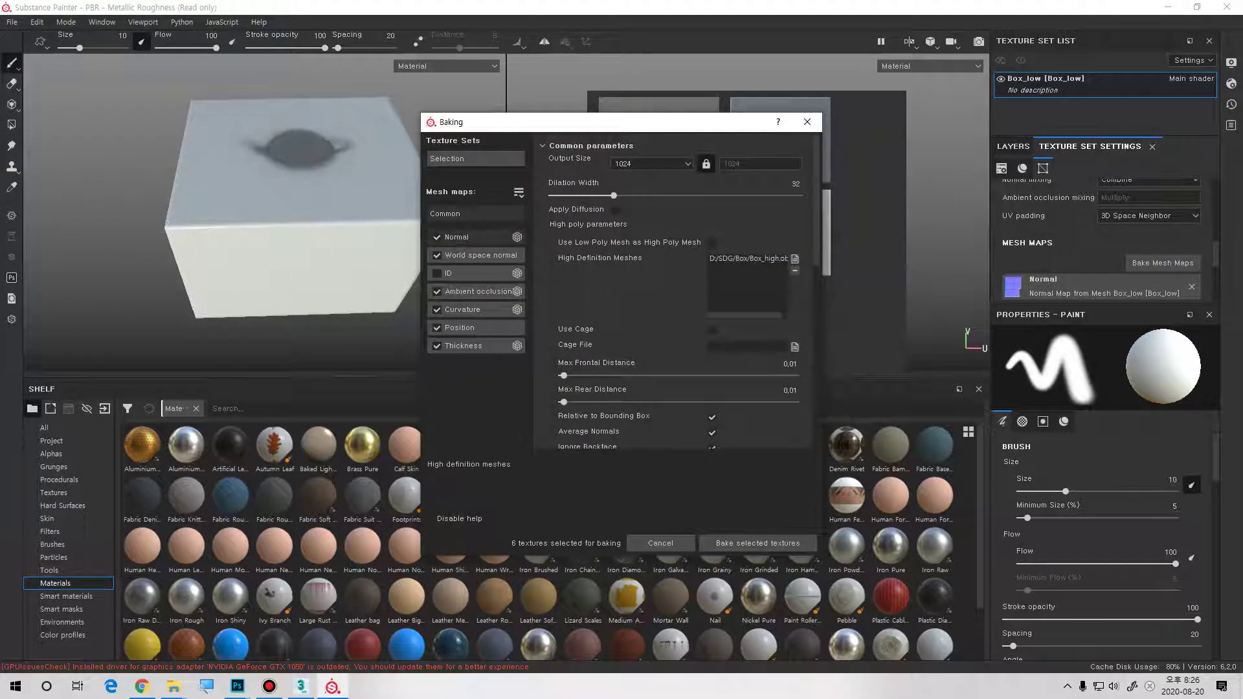
left_click_drag(563, 376, 590, 376)
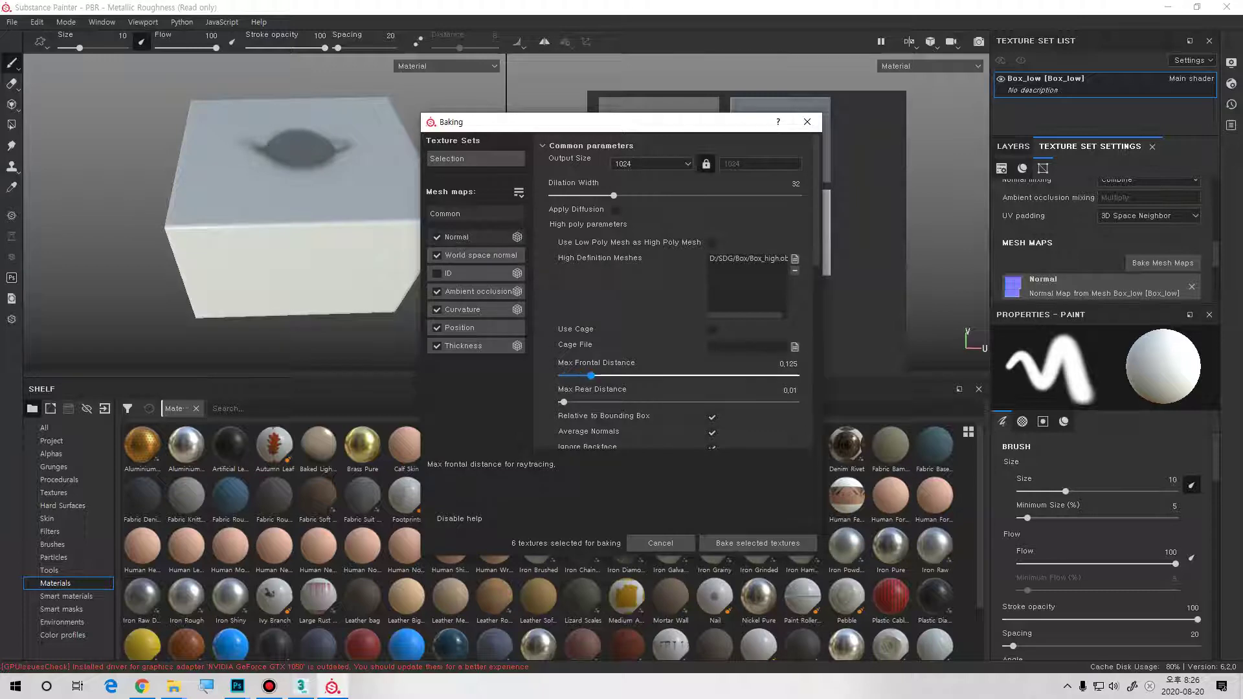
left_click(758, 543)
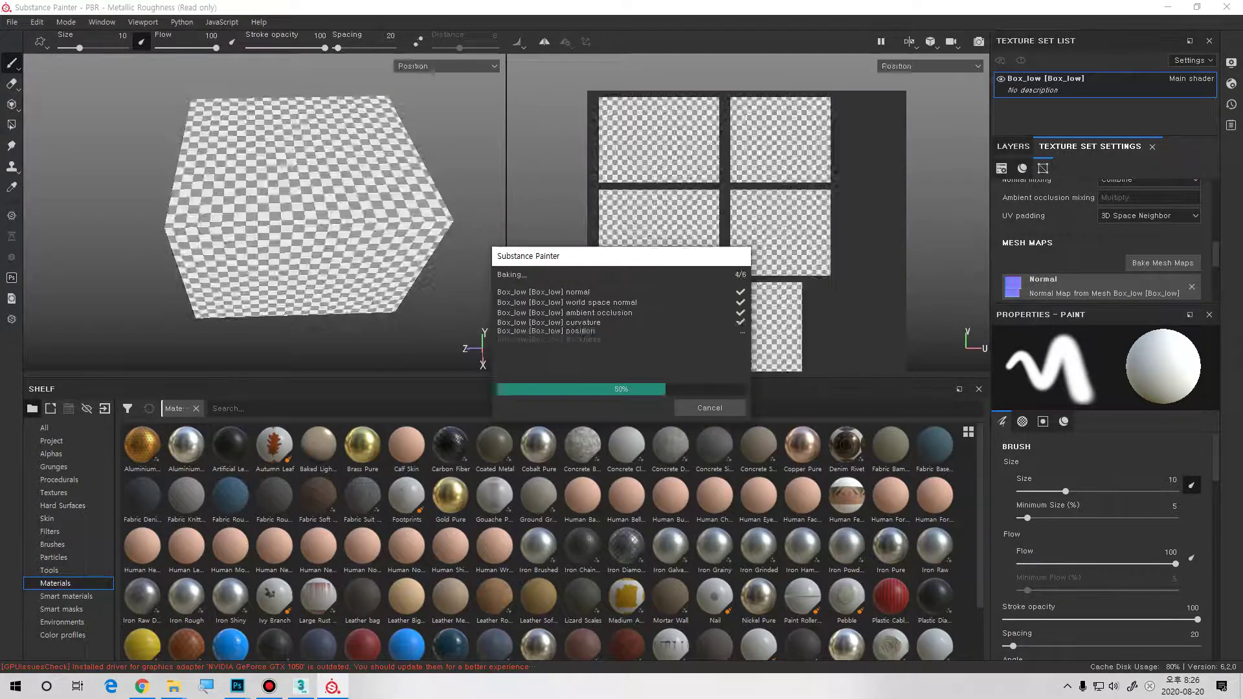
left_click_drag(272, 168, 414, 108, "alt")
left_click_drag(410, 235, 339, 321, "alt")
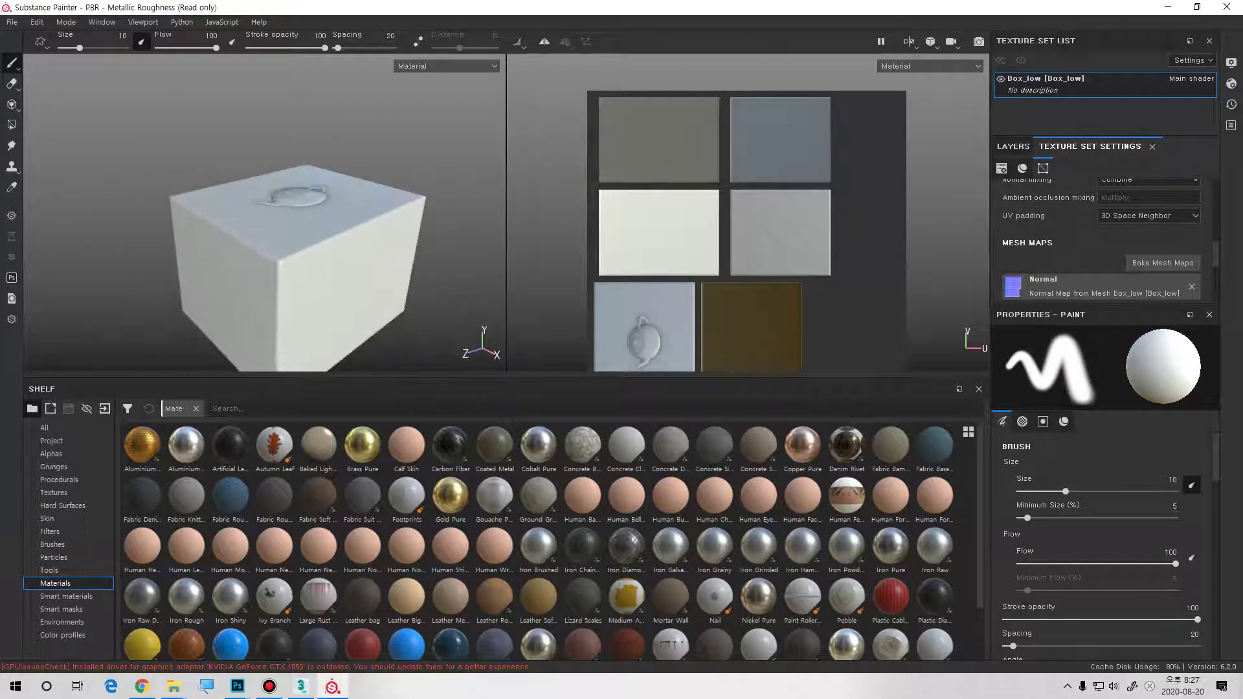
- Add two fill layers above Layer 1 in the Box_low layer stack, keeping their blend modes at Normal
left_click(1013, 146)
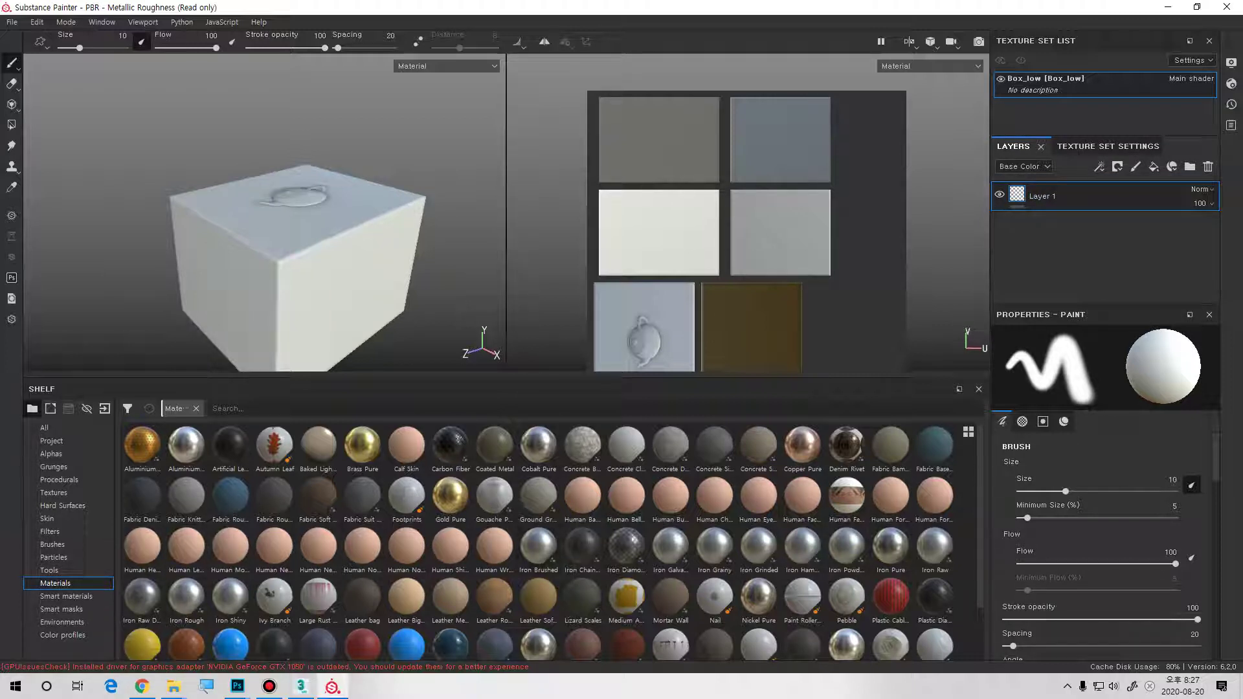
scroll(551, 542, "down", 1)
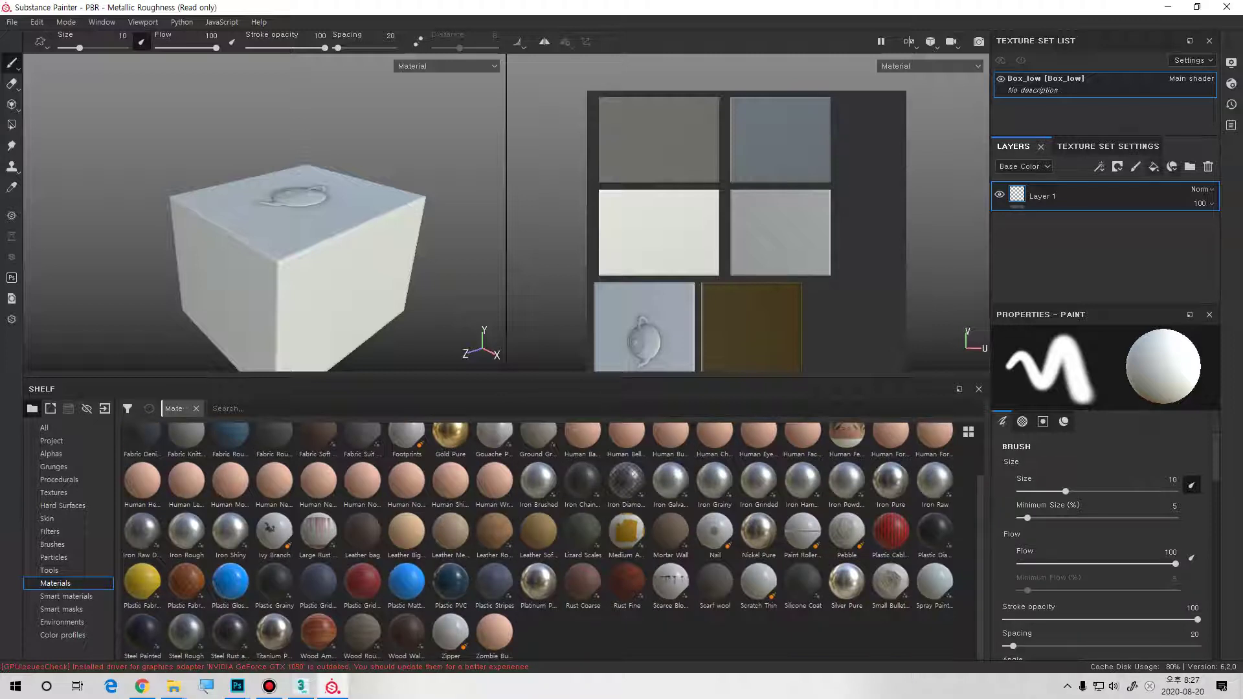
left_click(1154, 166)
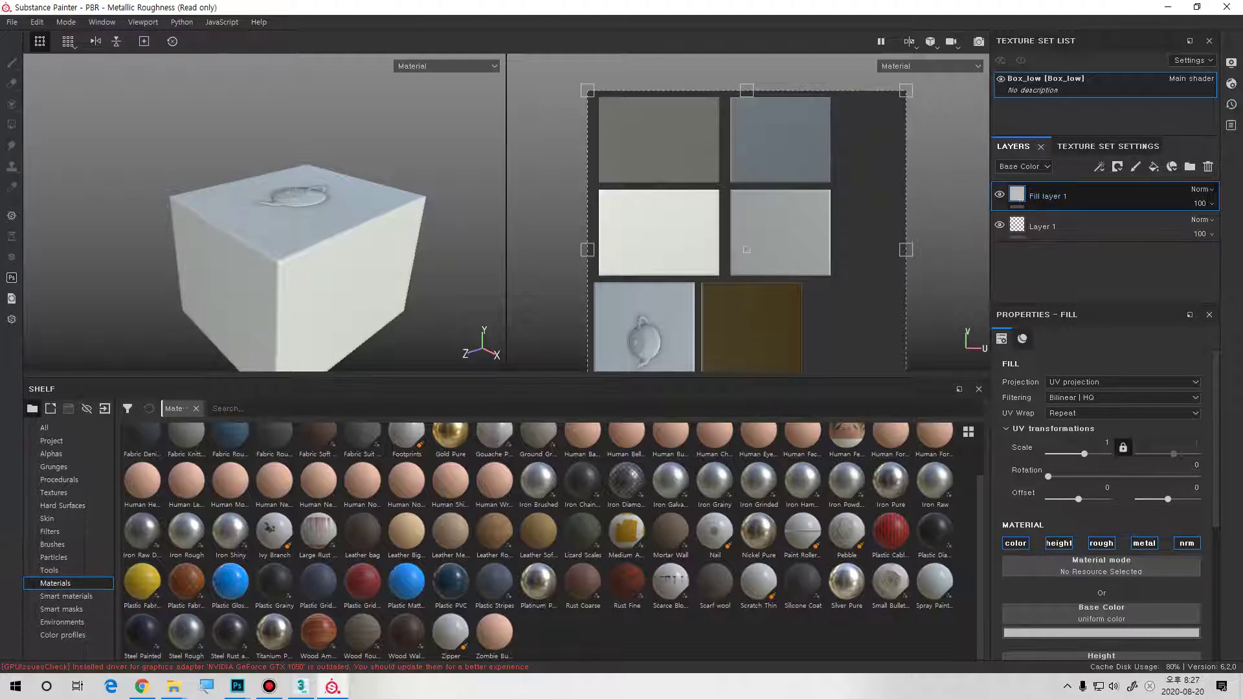
middle_click_drag(298, 259, 297, 248, "alt")
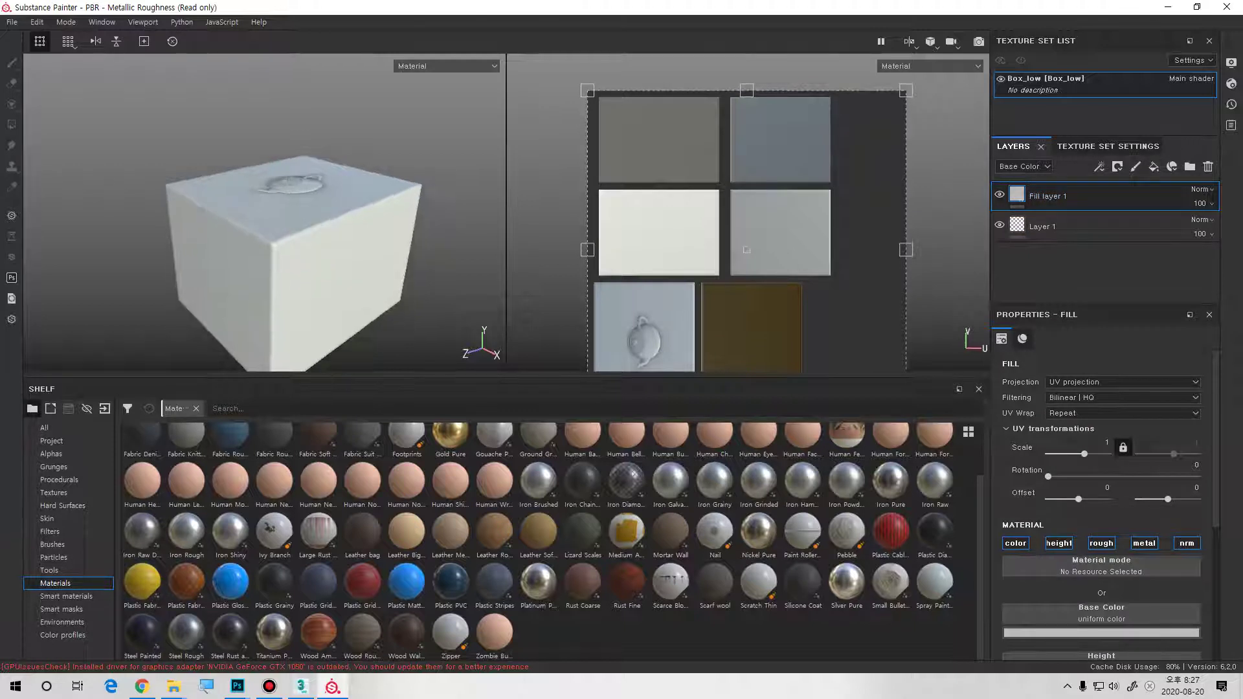
left_click_drag(297, 248, 228, 207, "alt")
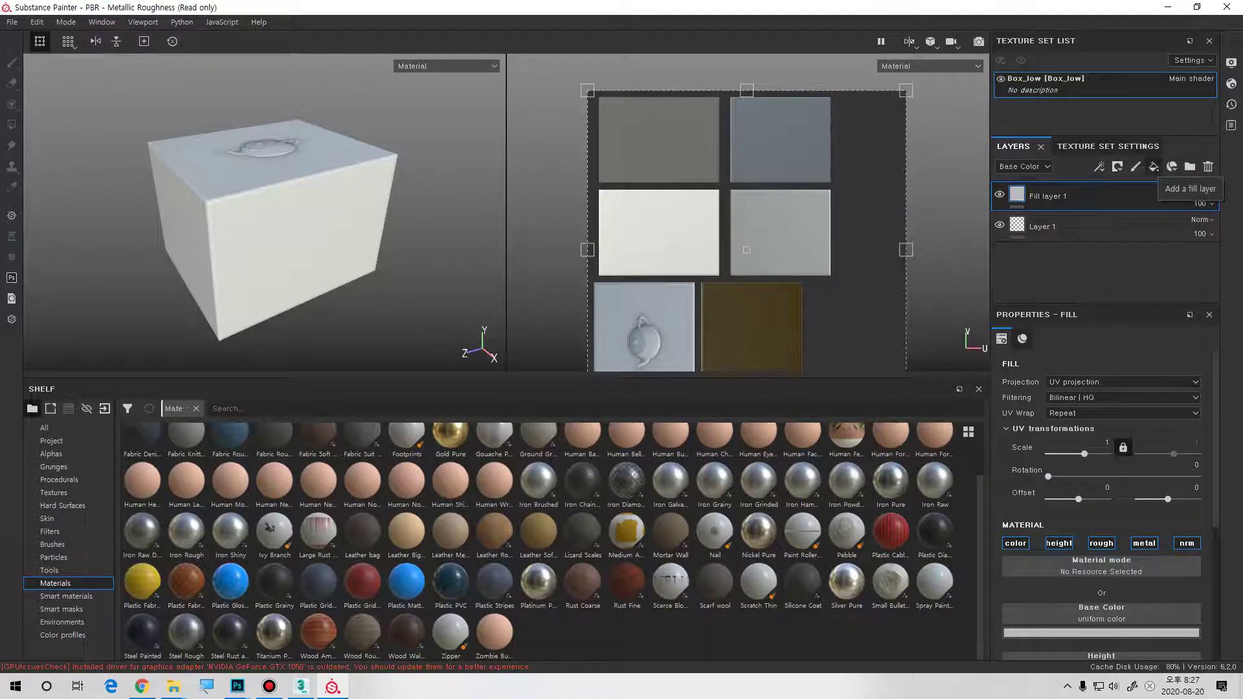
left_click(1154, 167)
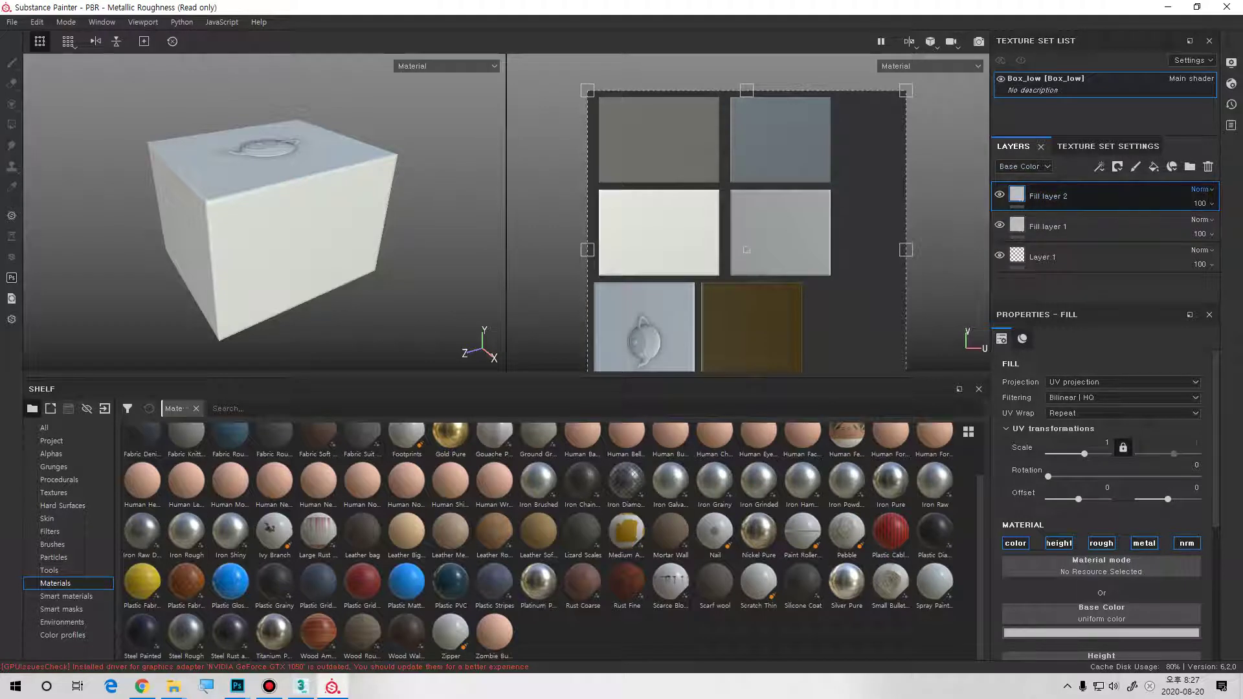
left_click(1202, 189)
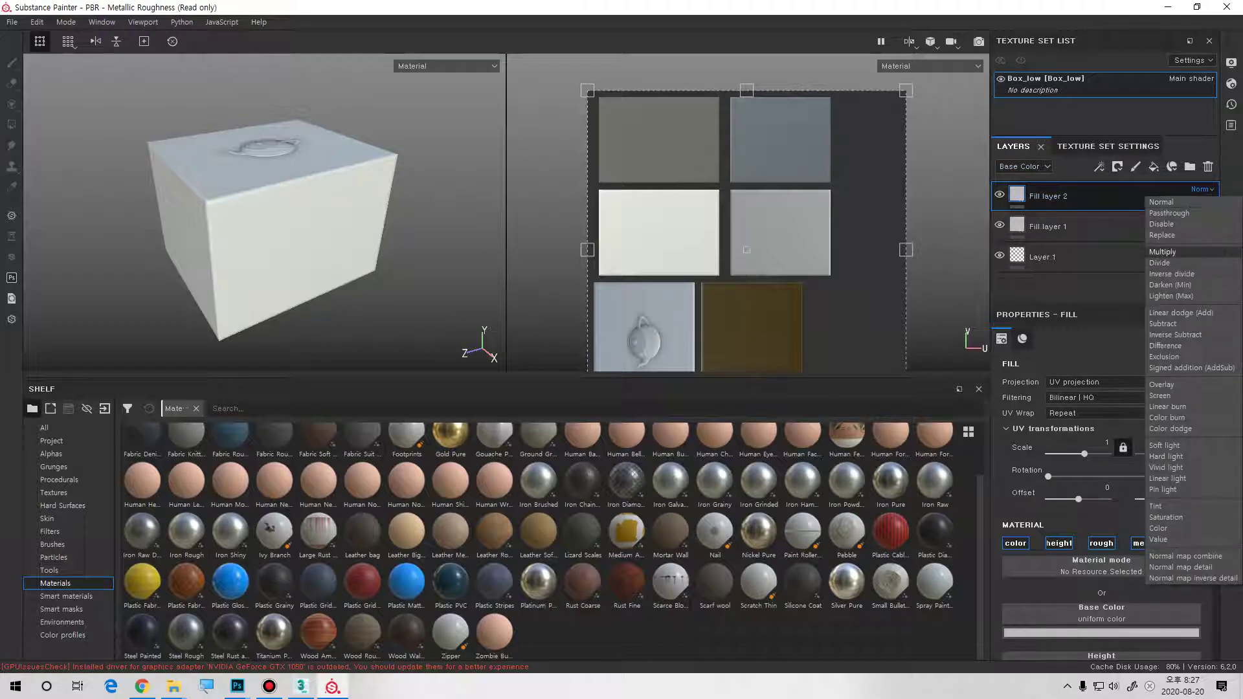
left_click(1101, 198)
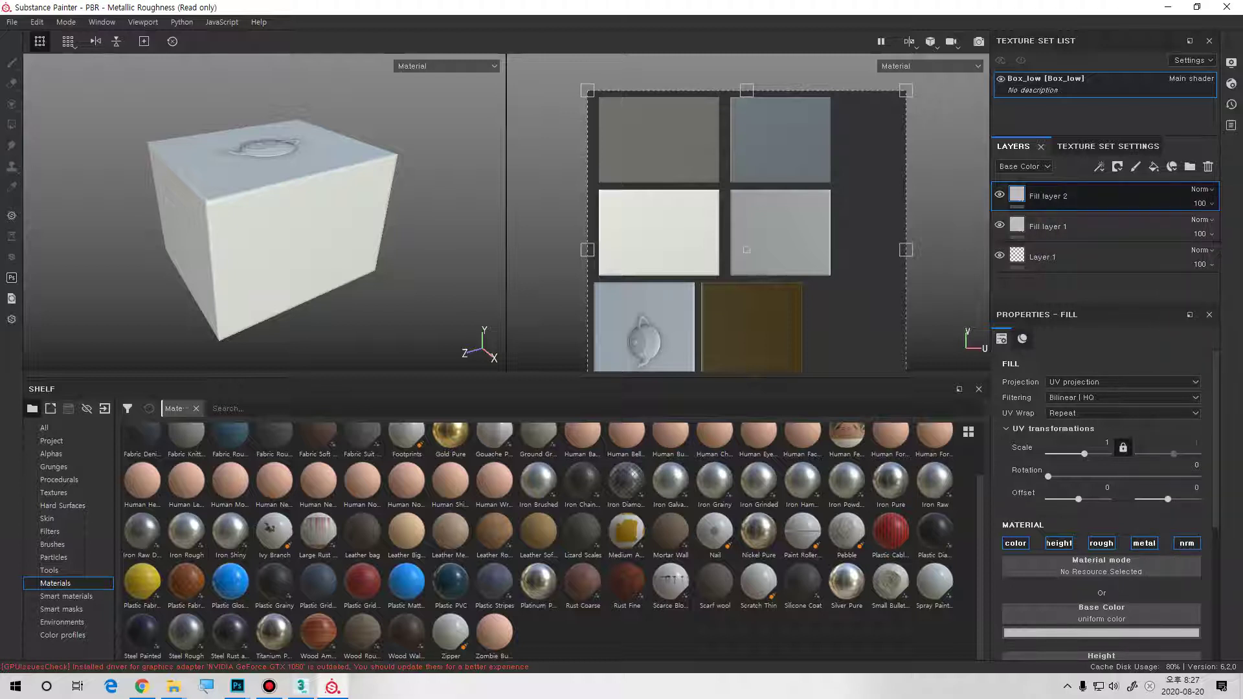
- Set Fill layer 2's base color to pure red and its blend mode to Multiply
left_click(1101, 632)
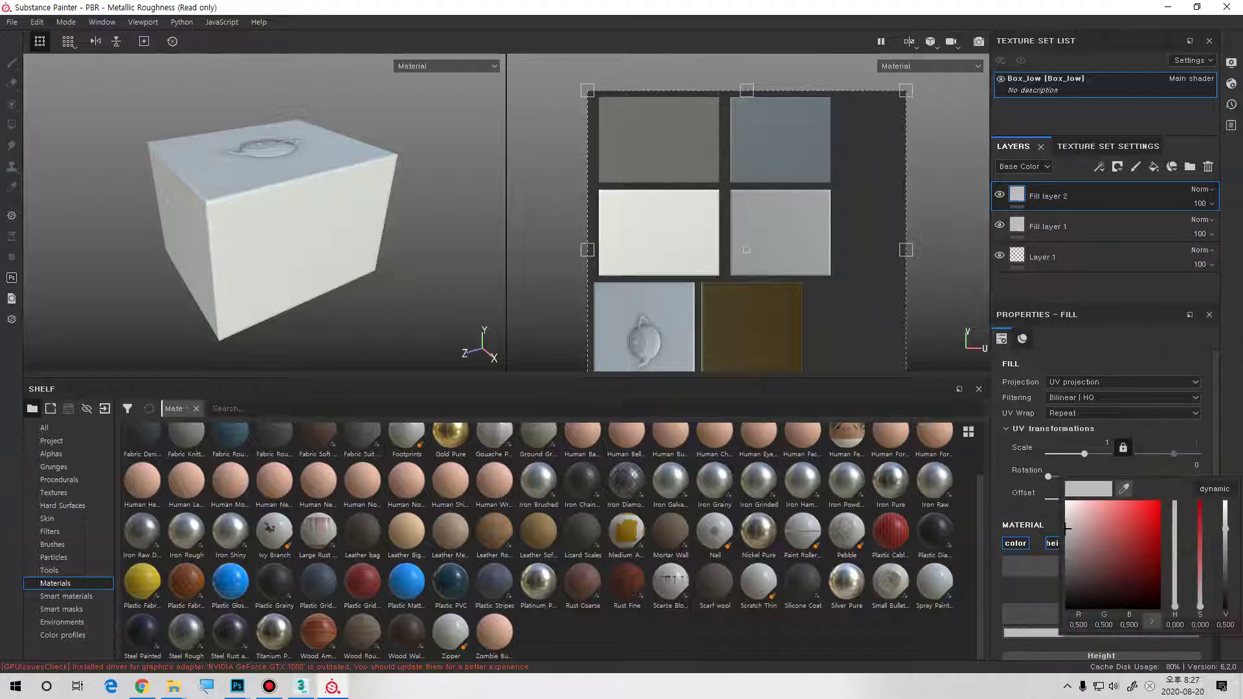
left_click_drag(1067, 528, 1160, 502)
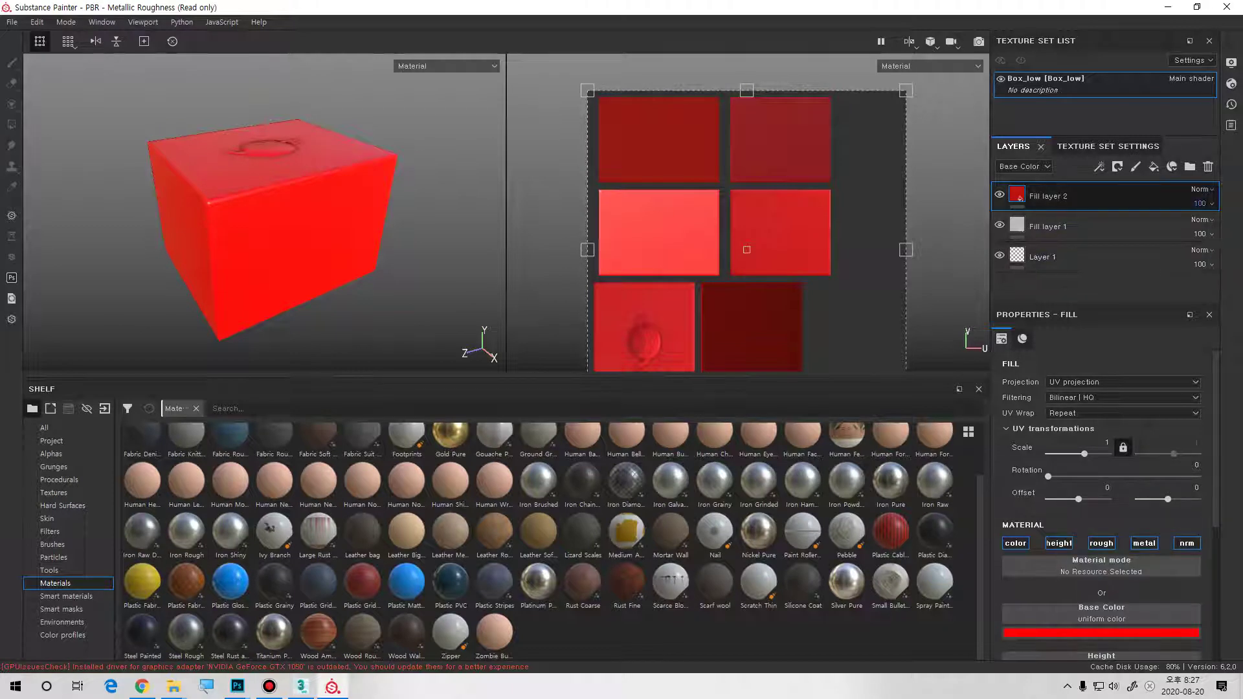
left_click(1201, 189)
left_click(1162, 252)
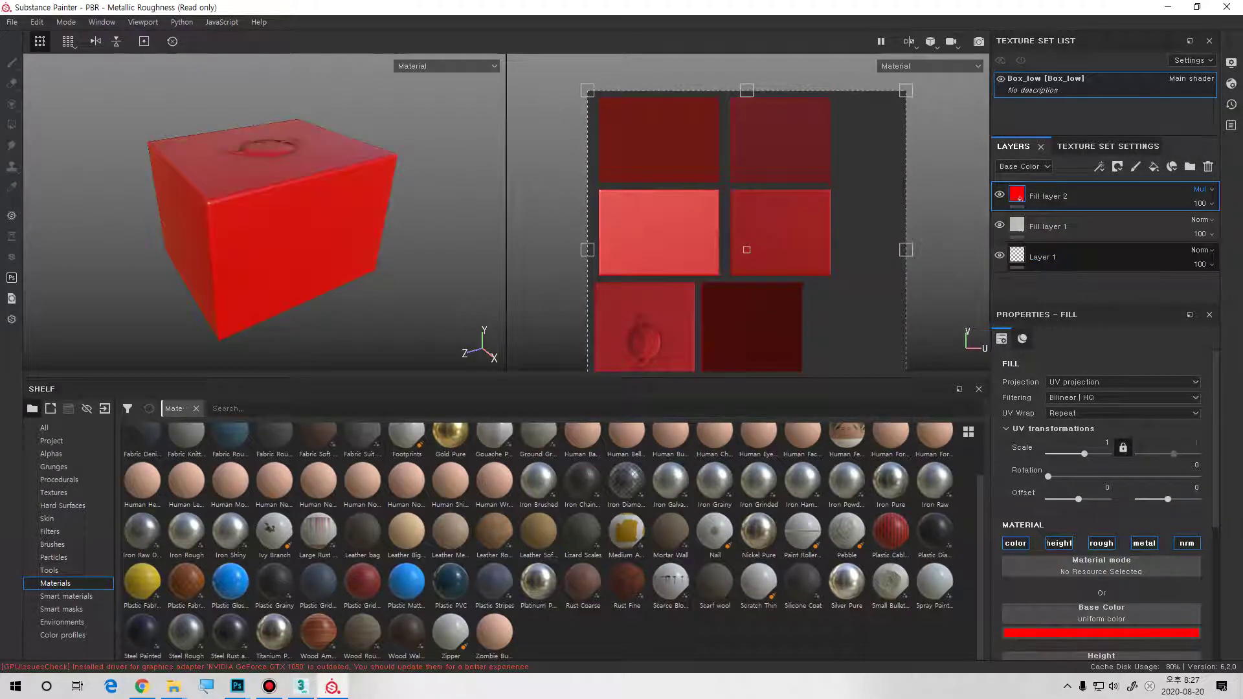
- Set the base color of Fill layer 1 to a bright saturated blue
left_click(1047, 227)
left_click(1101, 632)
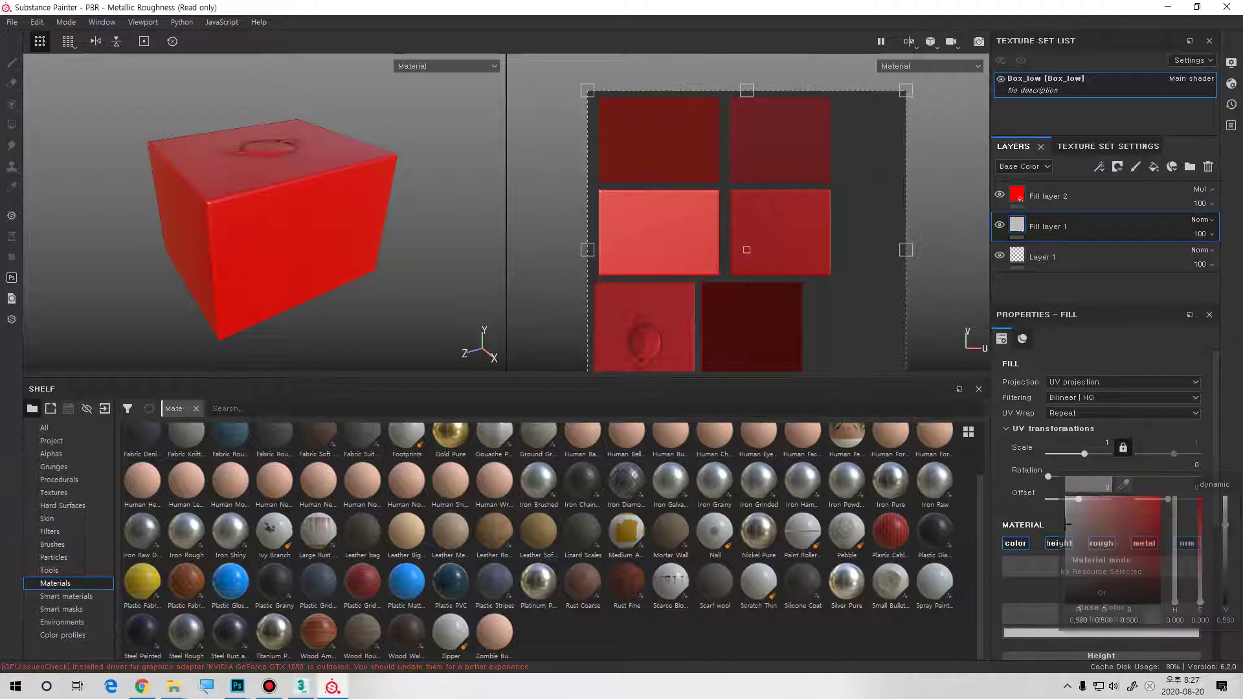
mouse_move(1175, 562)
left_mouse_down()
mouse_move(1175, 534)
mouse_move(1123, 499)
mouse_move(1136, 499)
left_mouse_up()
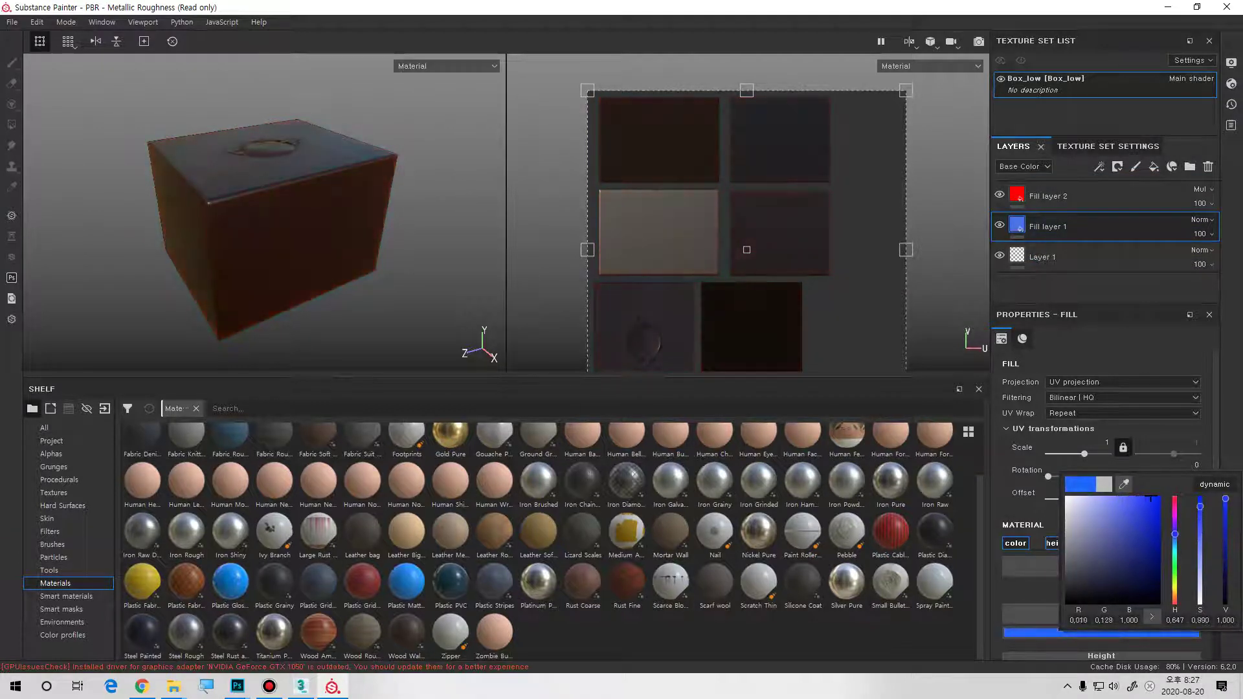
- Add a black mask to Fill layer 2 and give the mask a Mask Editor generator
left_click(1047, 197)
left_click(1047, 196)
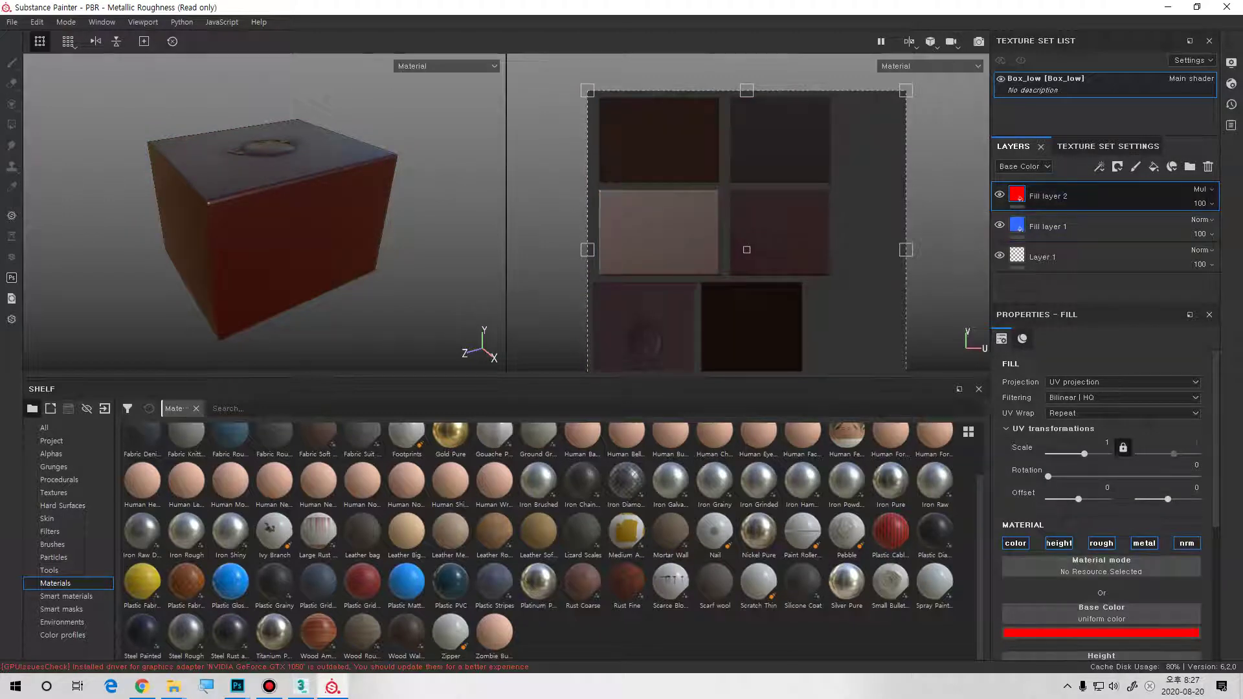
right_click(1019, 194)
left_click(1062, 214)
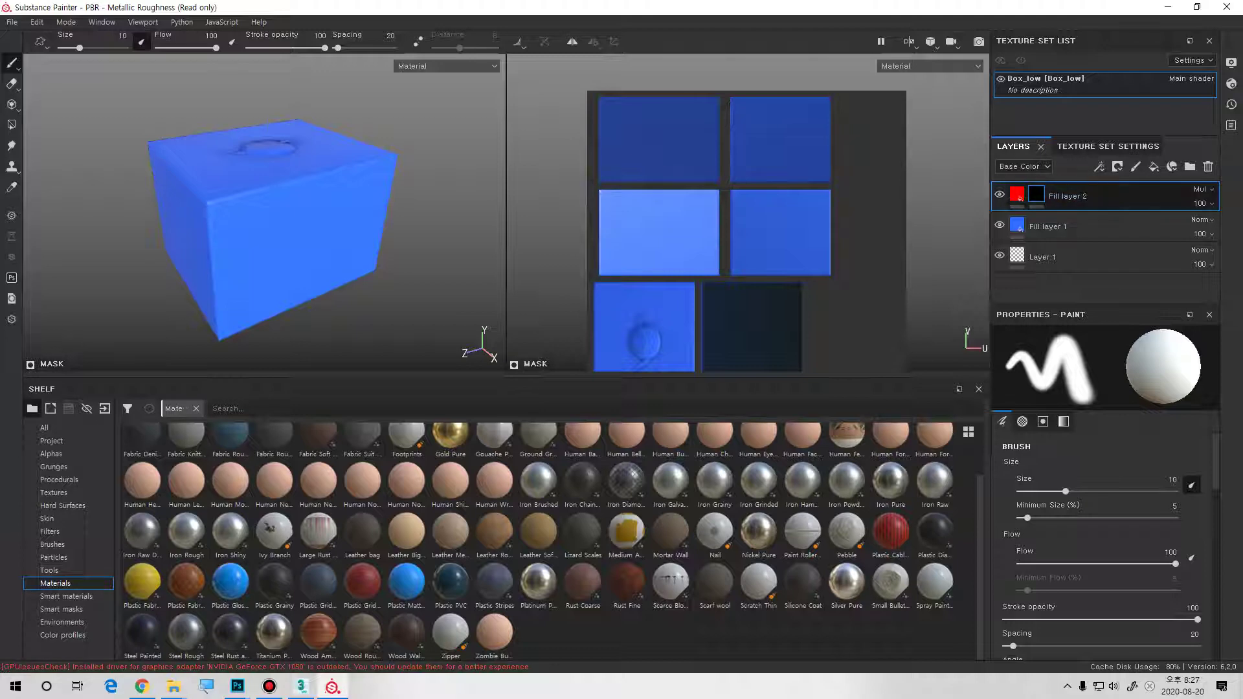
right_click(1036, 193)
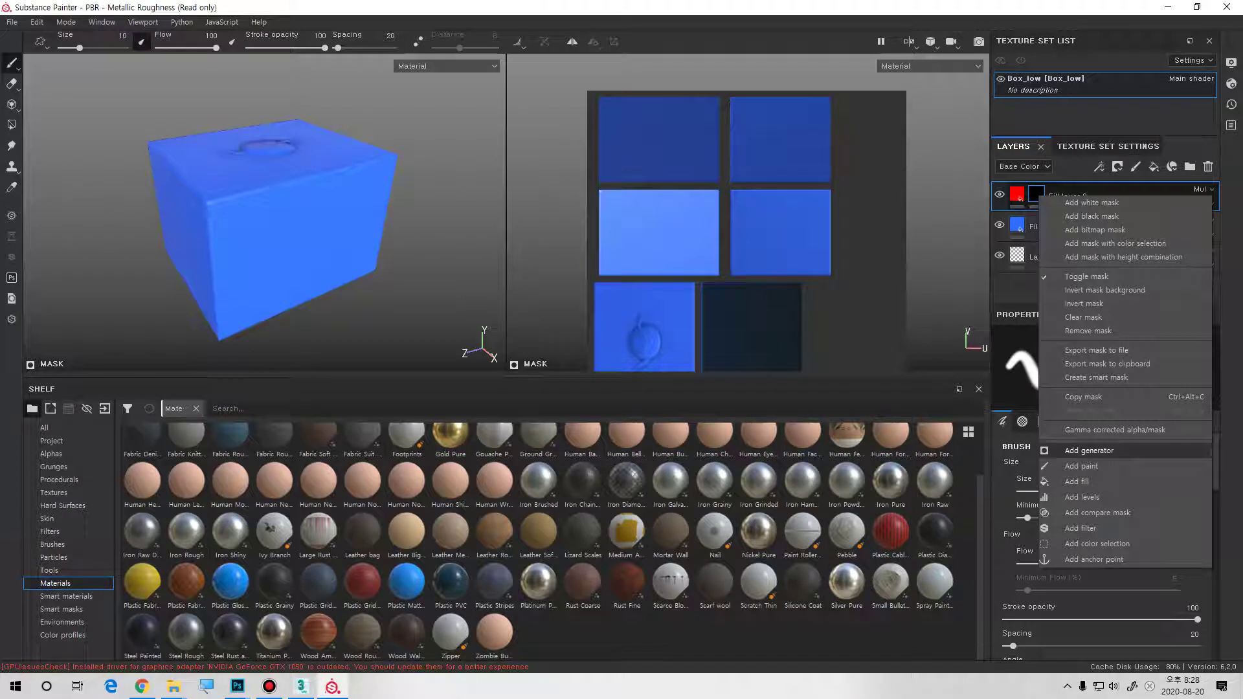
left_click(1089, 450)
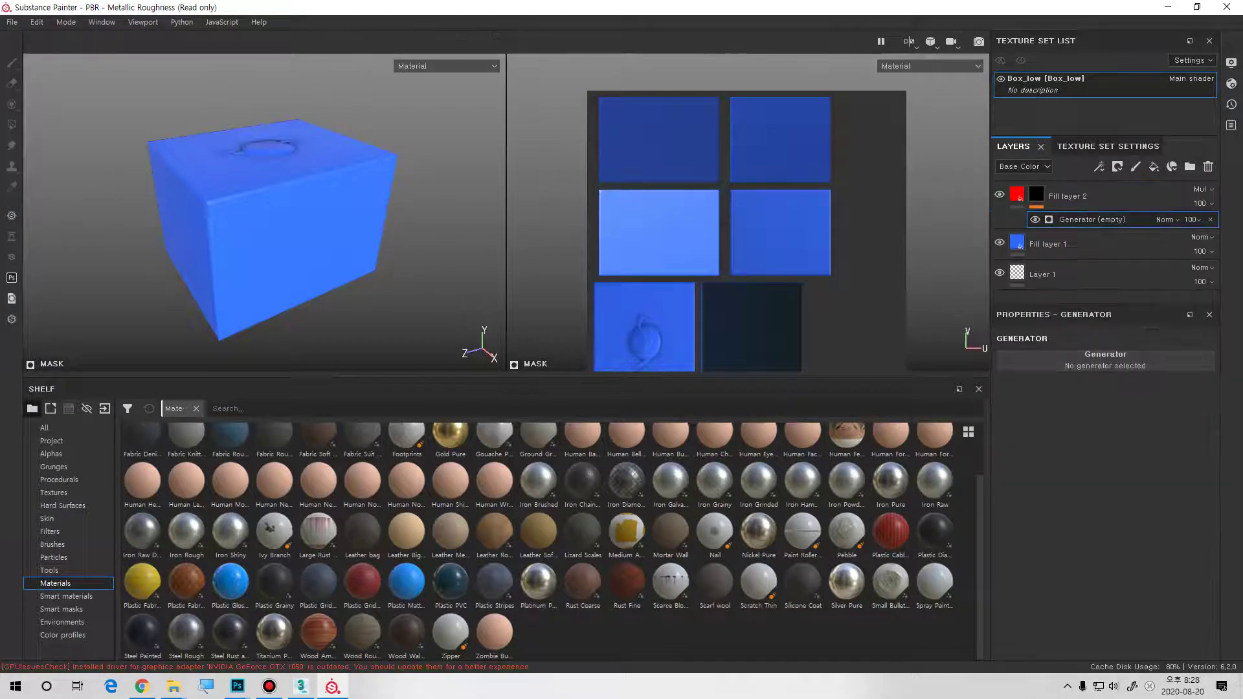
left_click(1105, 354)
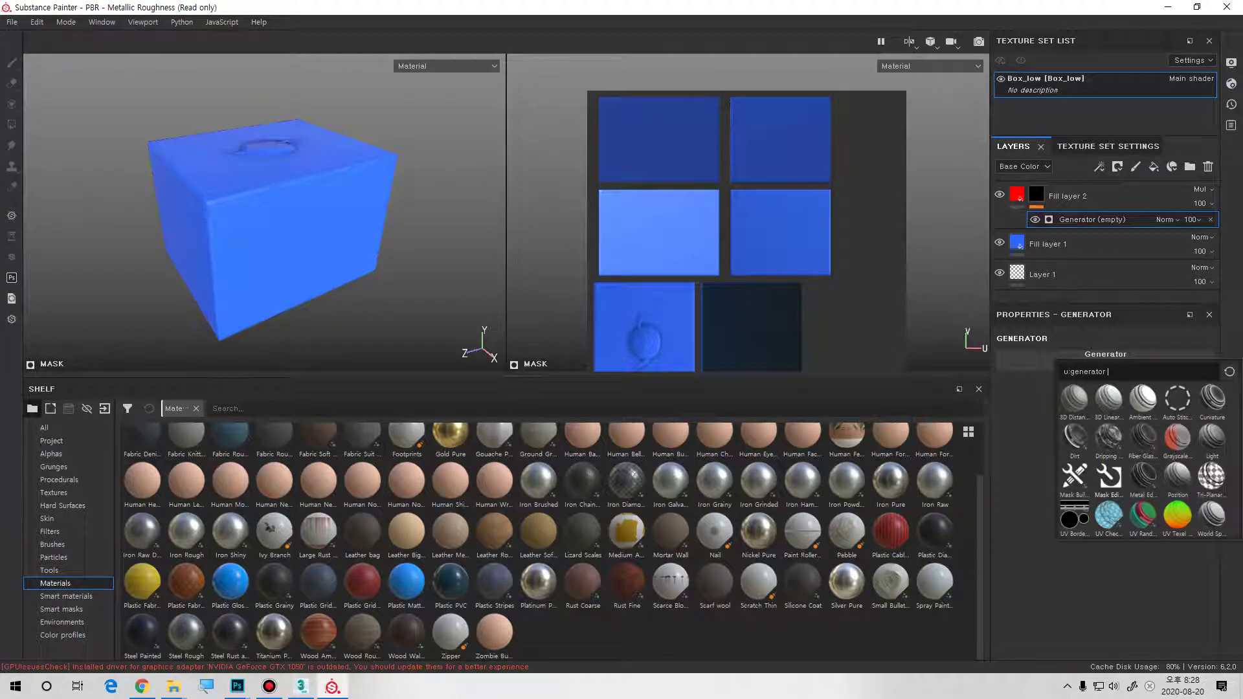
left_click(1108, 477)
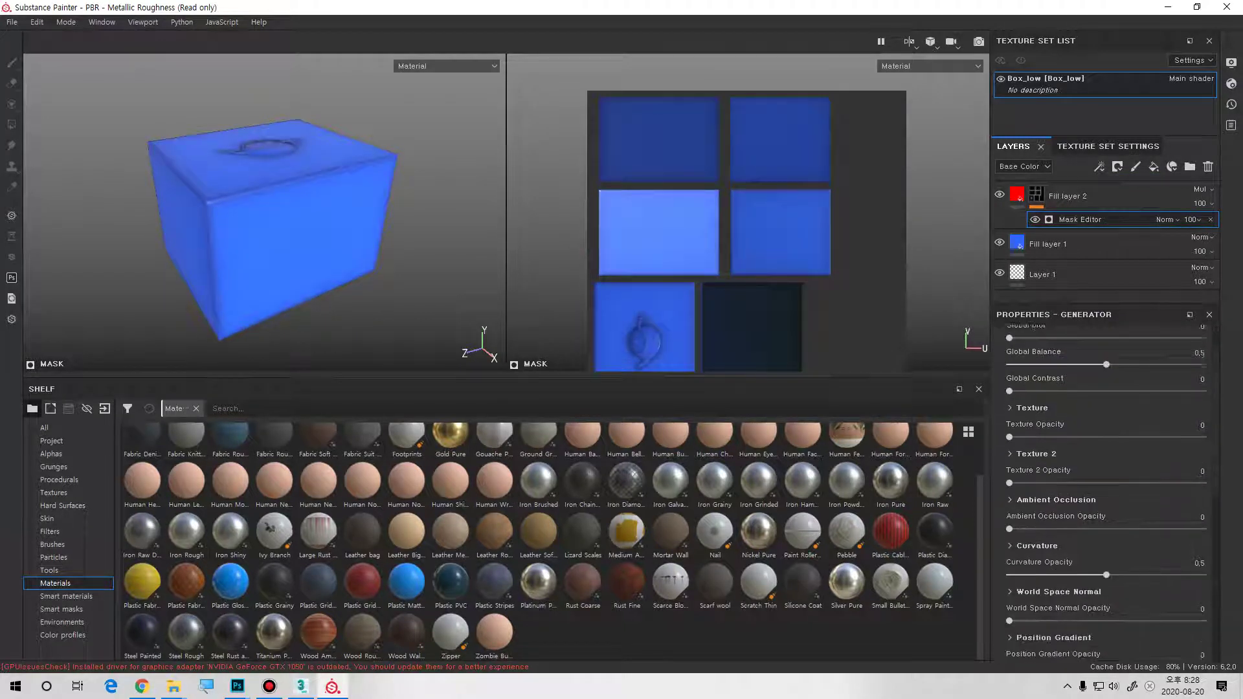
- Set the Mask Editor's Curvature Opacity to 0 and Position Gradient Opacity to 1
scroll(1107, 492, "down", 5)
left_click_drag(1107, 454, 1010, 454)
left_click_drag(1009, 546, 1203, 546)
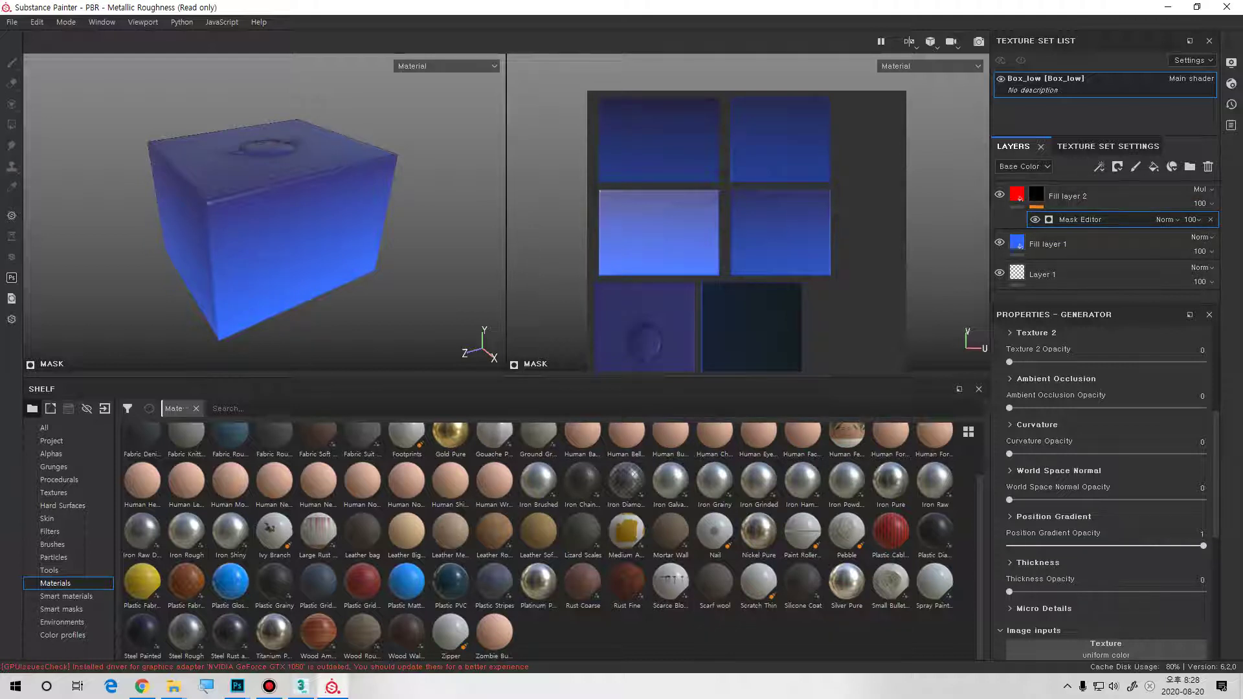
- Display only the Base Color channel in the viewports and examine the gradient on the box
left_click(446, 66)
left_click(440, 97)
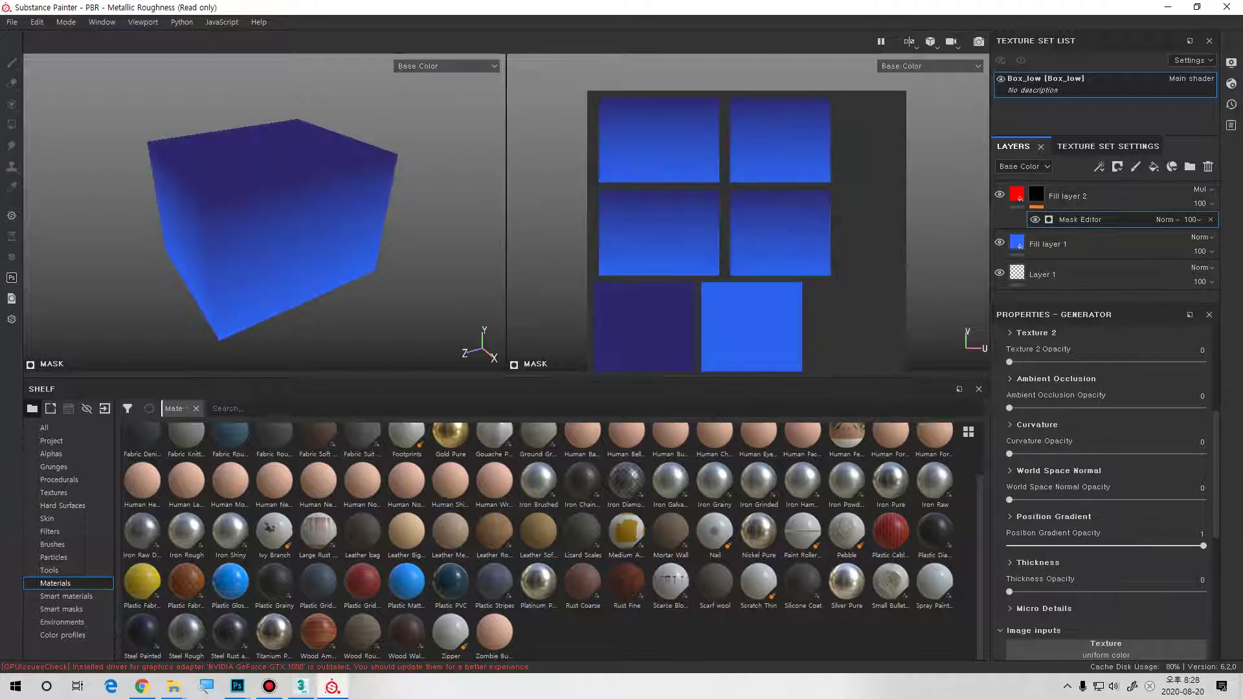
left_click_drag(259, 227, 284, 230, "alt")
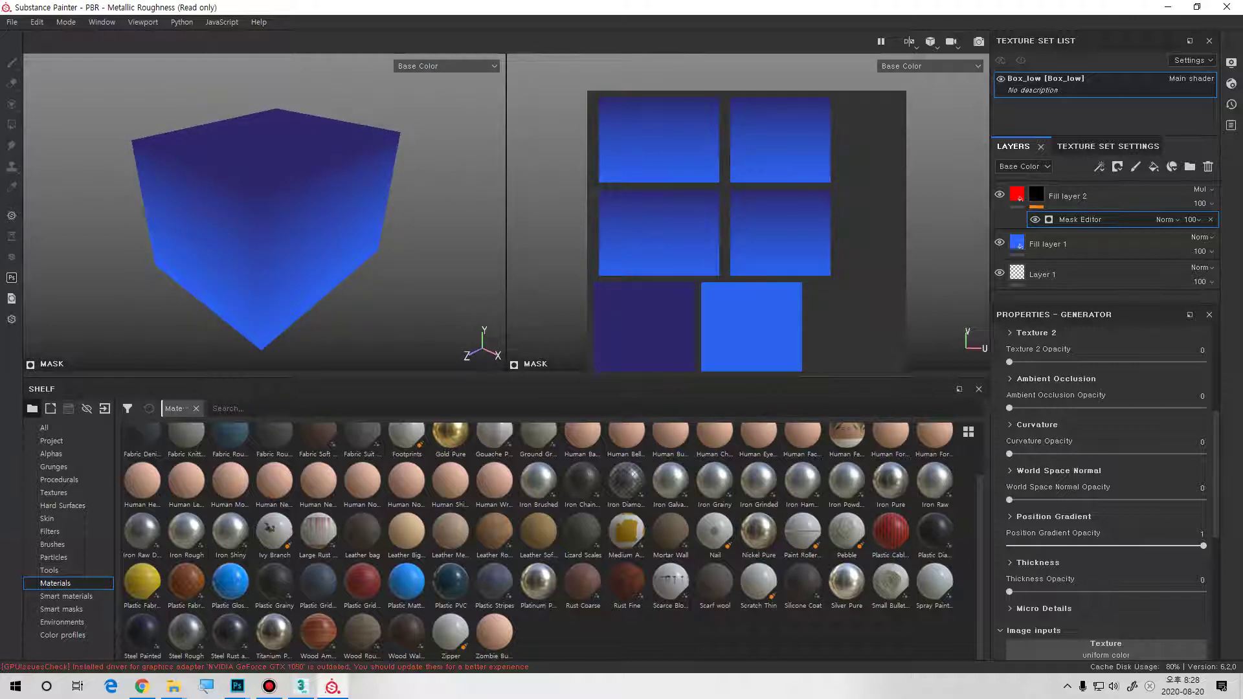
- Set Fill layer 2's blend mode to Normal and inspect the red-to-blue gradient, keeping Position Gradient Opacity at 1
left_click(1200, 189)
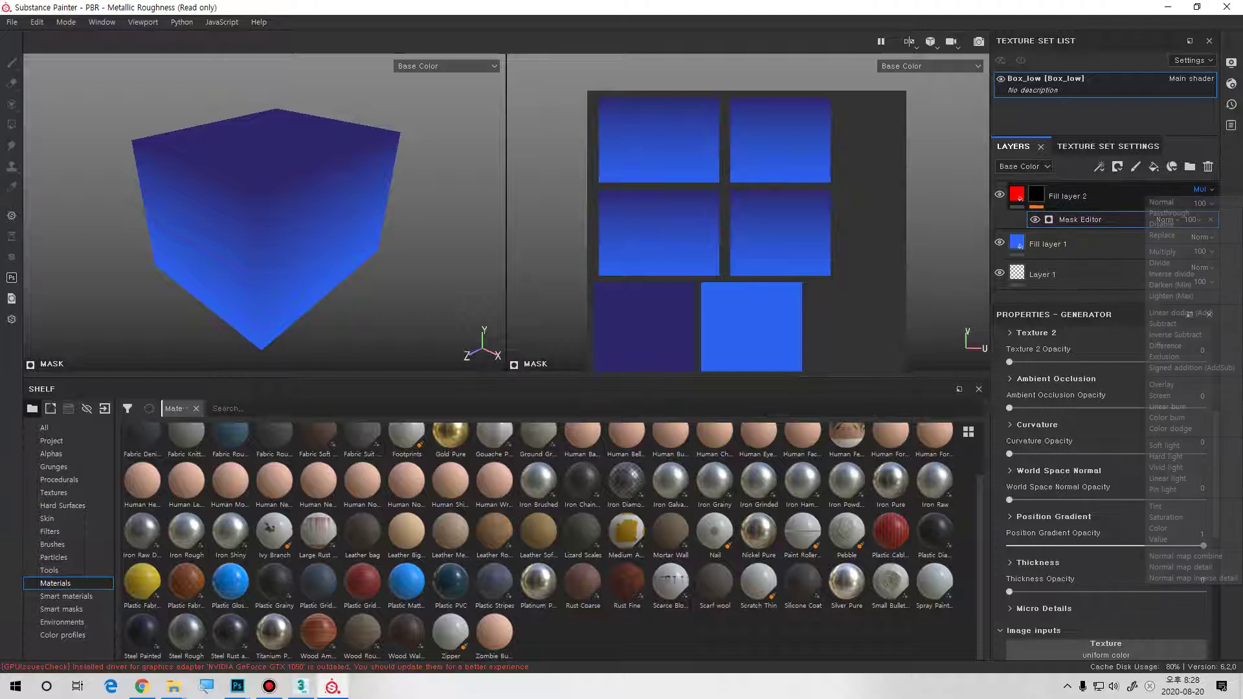
left_click(1162, 202)
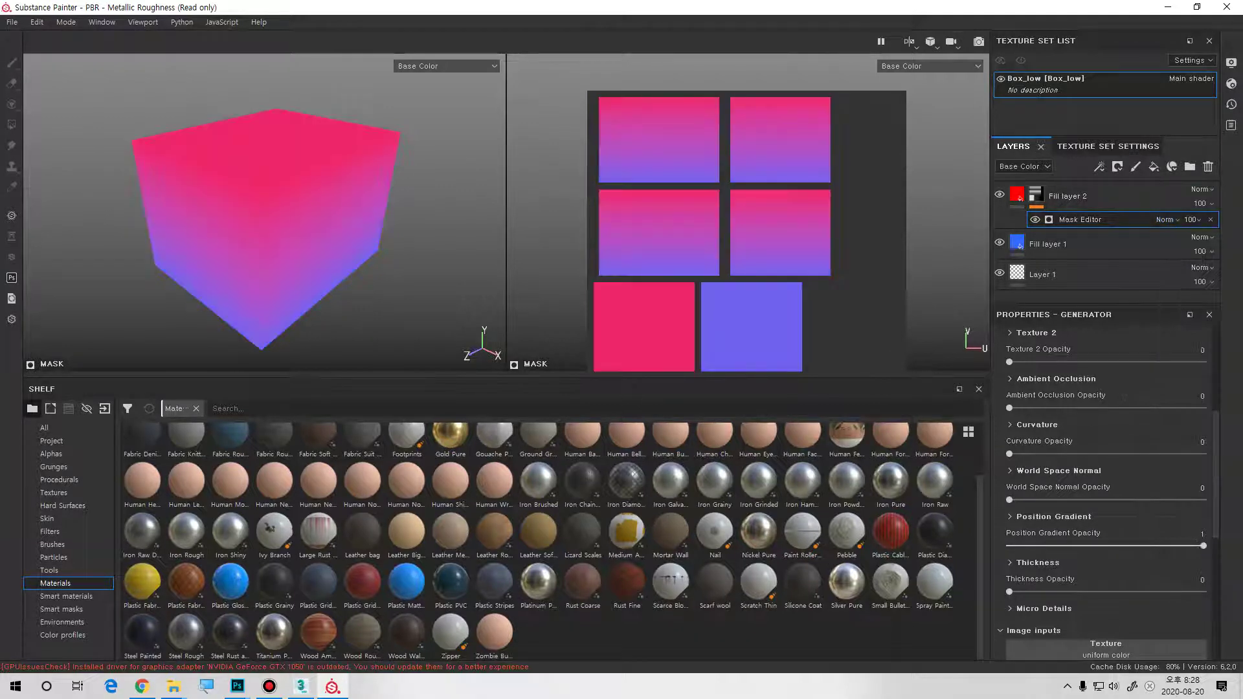
left_click_drag(278, 239, 314, 156, "alt")
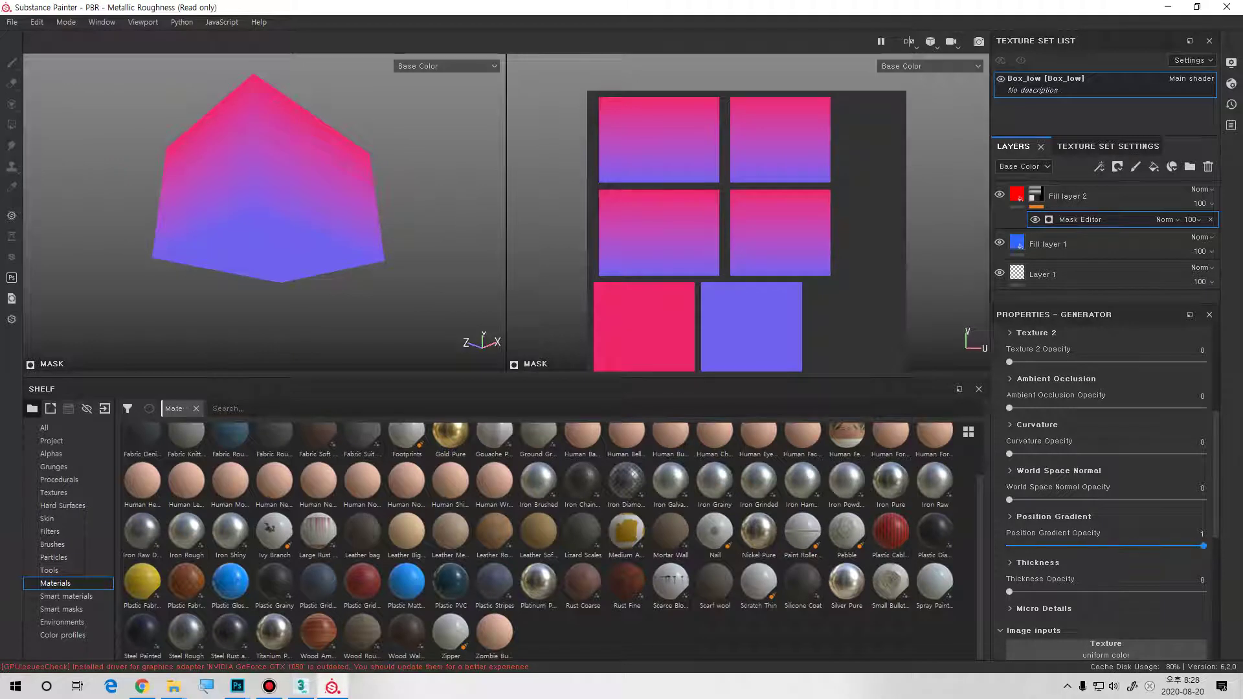
mouse_move(1203, 545)
left_mouse_down()
mouse_move(1118, 546)
mouse_move(1203, 546)
left_mouse_up()
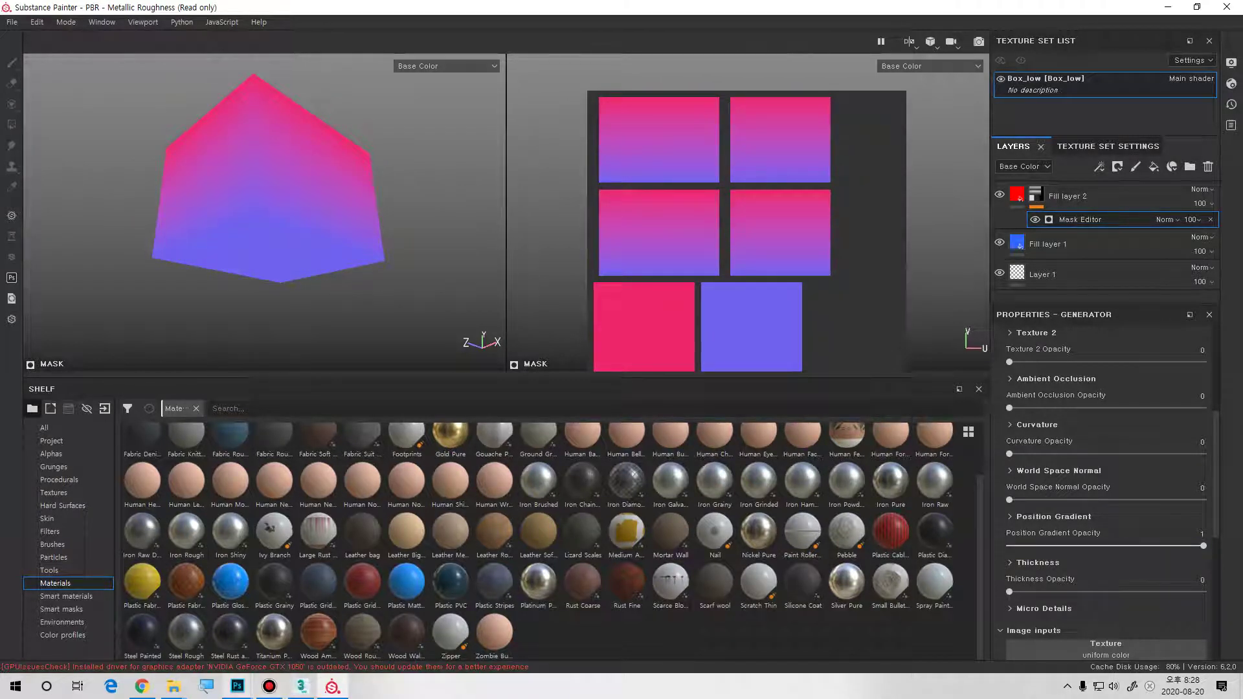
- Switch to Photoshop, try a Levels input black point of 144 on Layer 1, reset it to 0 and apply
left_click(237, 686)
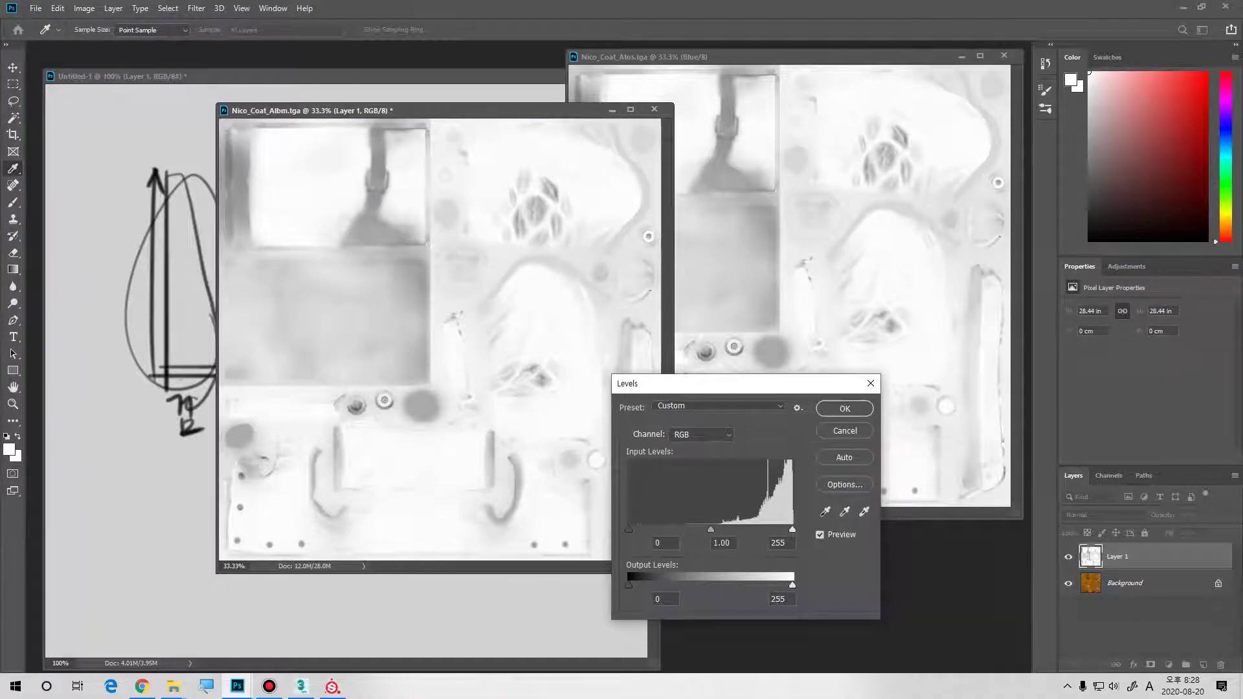
left_click_drag(712, 383, 693, 366)
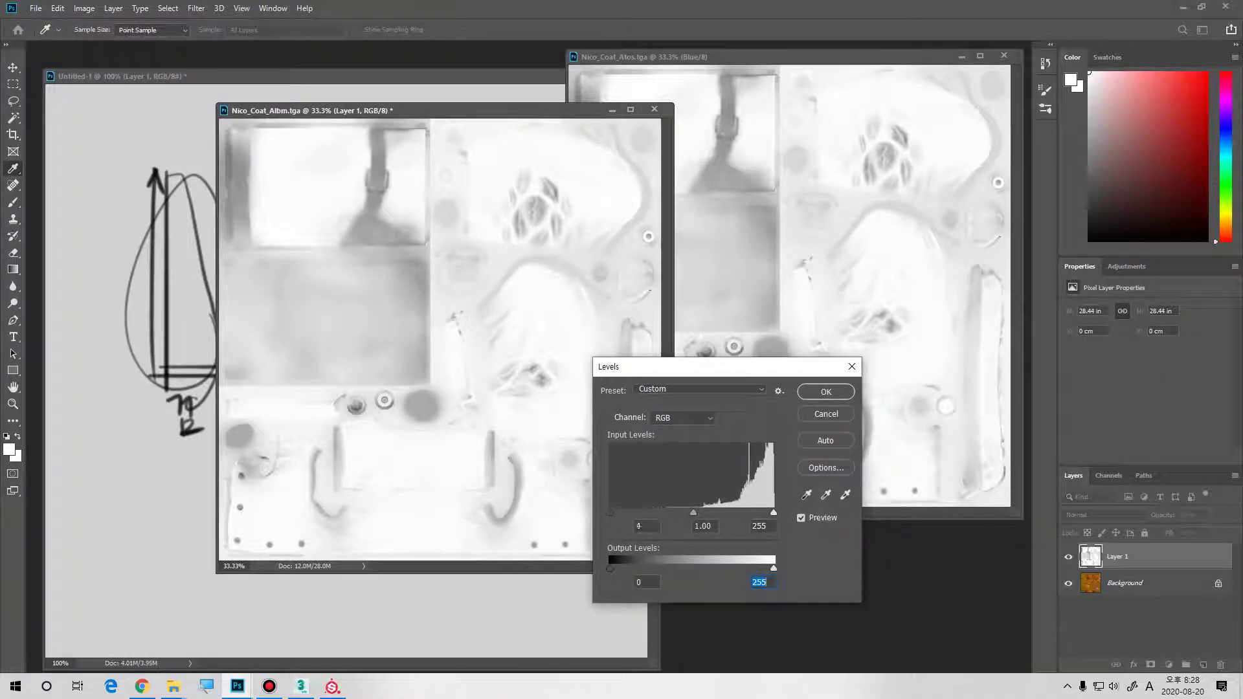
left_click_drag(612, 513, 708, 513)
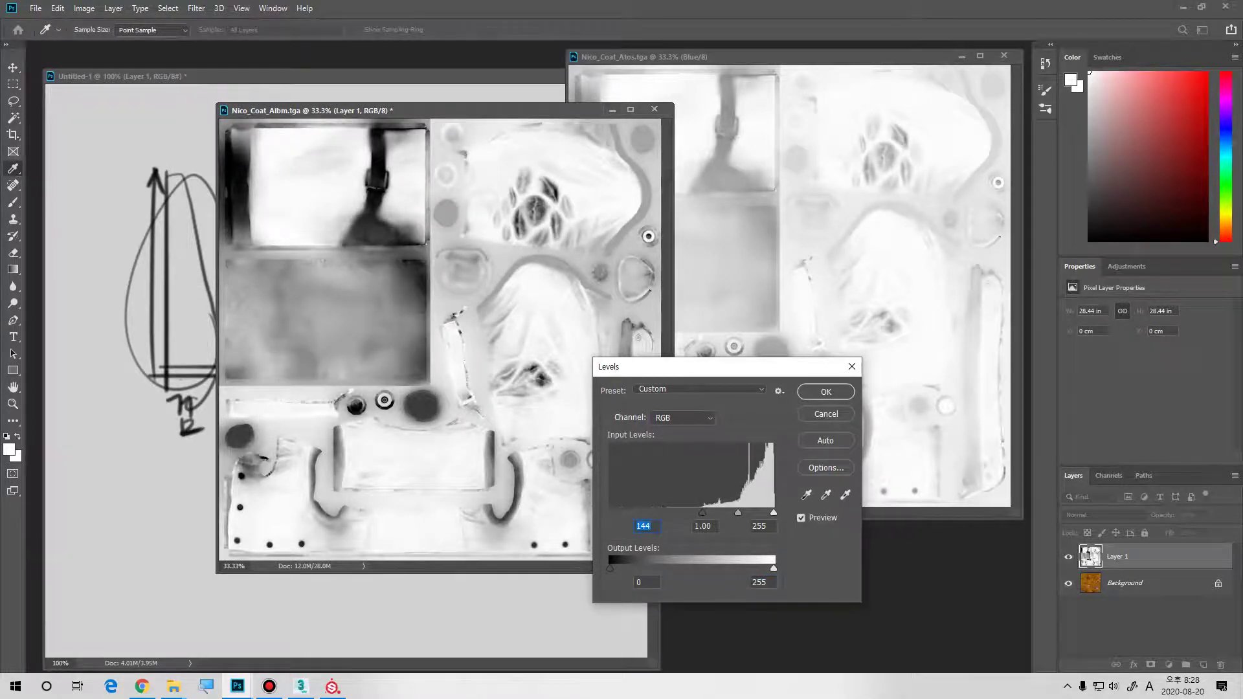
type("0")
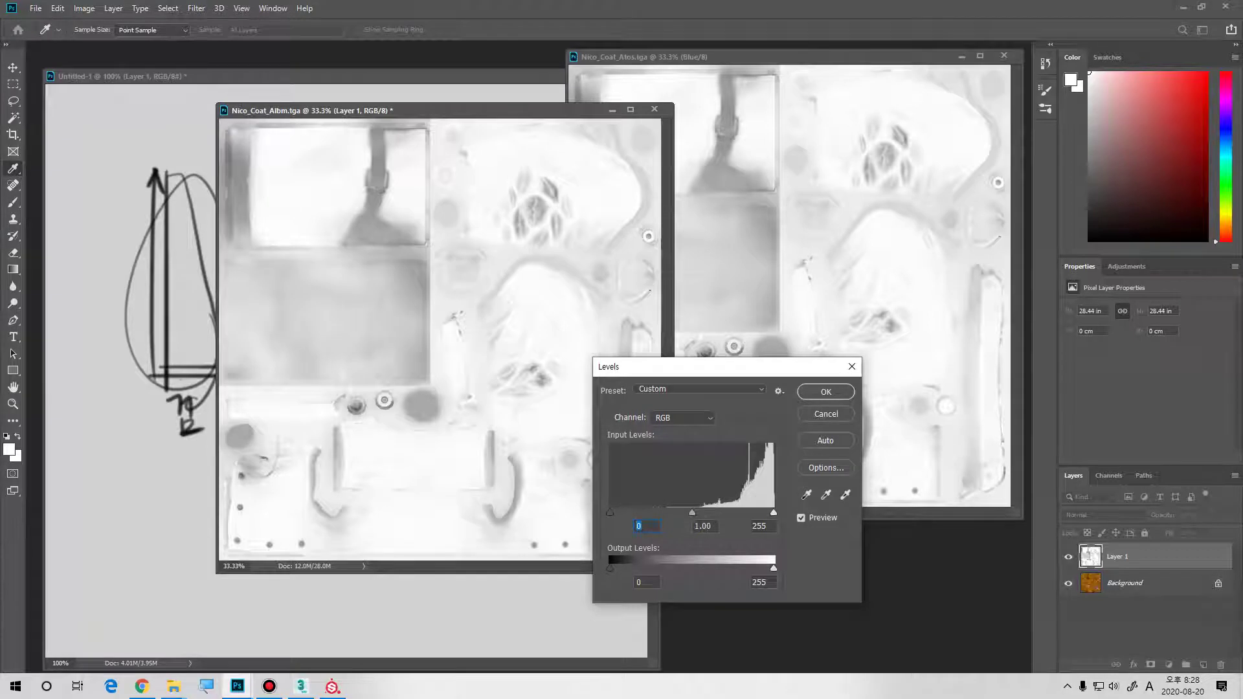
key("Return")
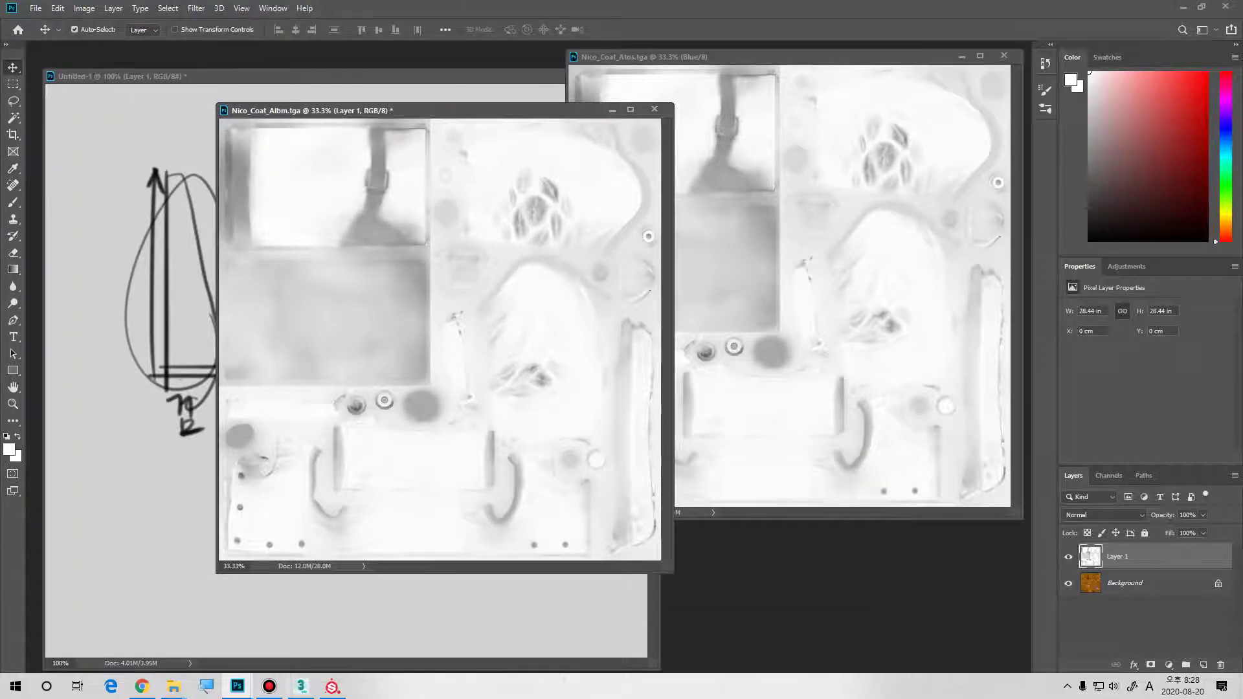
- Switch to Substance Painter and set the Mask Editor's Global Contrast to 1 for a hard red-to-blue split
left_click(332, 686)
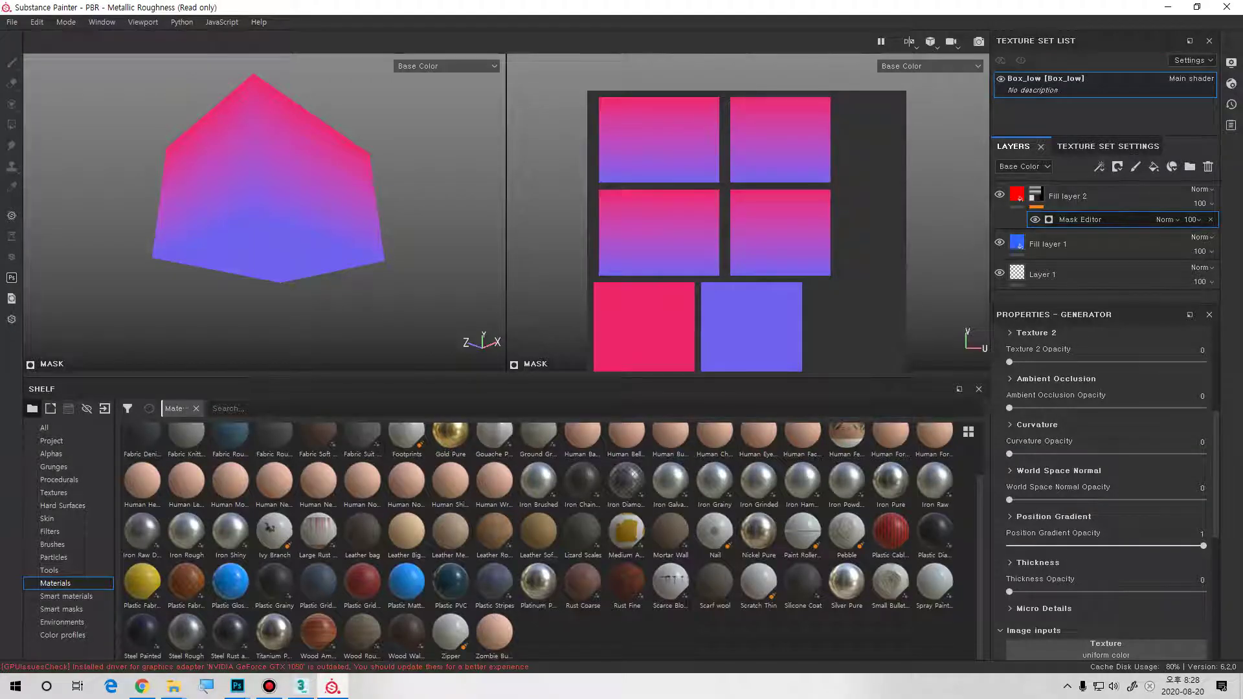
scroll(1107, 492, "down", 3)
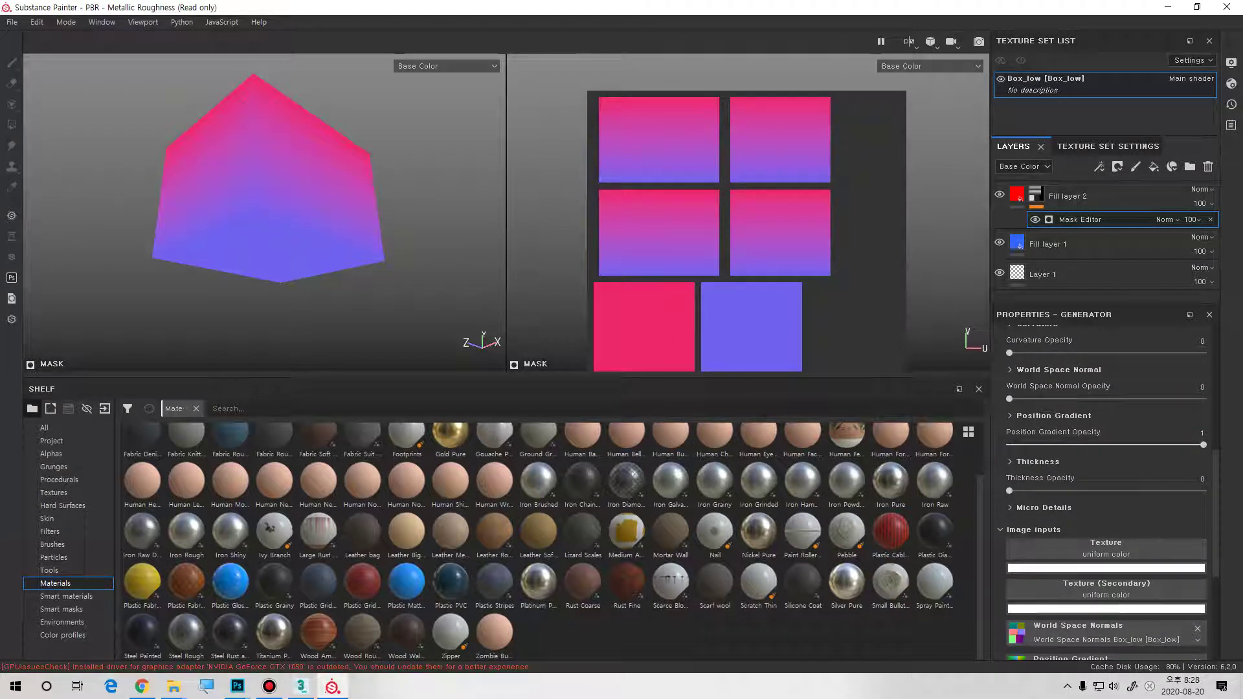
scroll(1107, 492, "up", 3)
scroll(1107, 492, "up", 3)
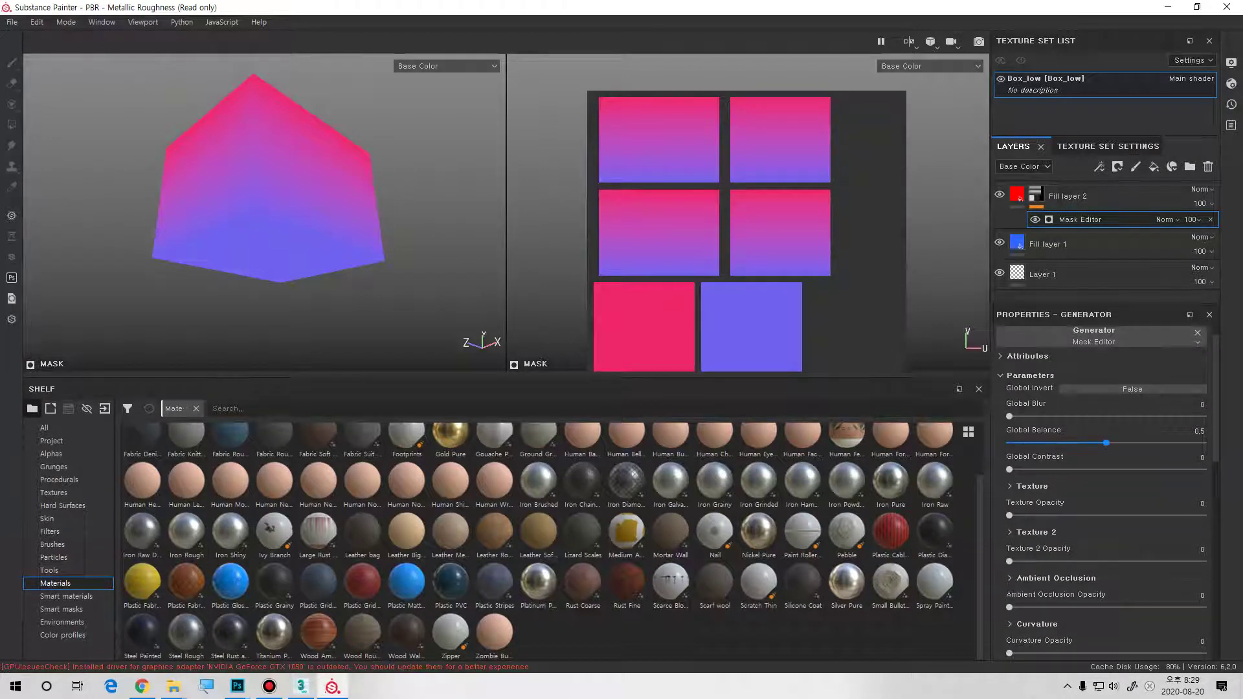
mouse_move(1110, 443)
left_mouse_down()
mouse_move(1173, 443)
mouse_move(1039, 443)
mouse_move(1189, 443)
mouse_move(1043, 443)
mouse_move(1111, 443)
left_mouse_up()
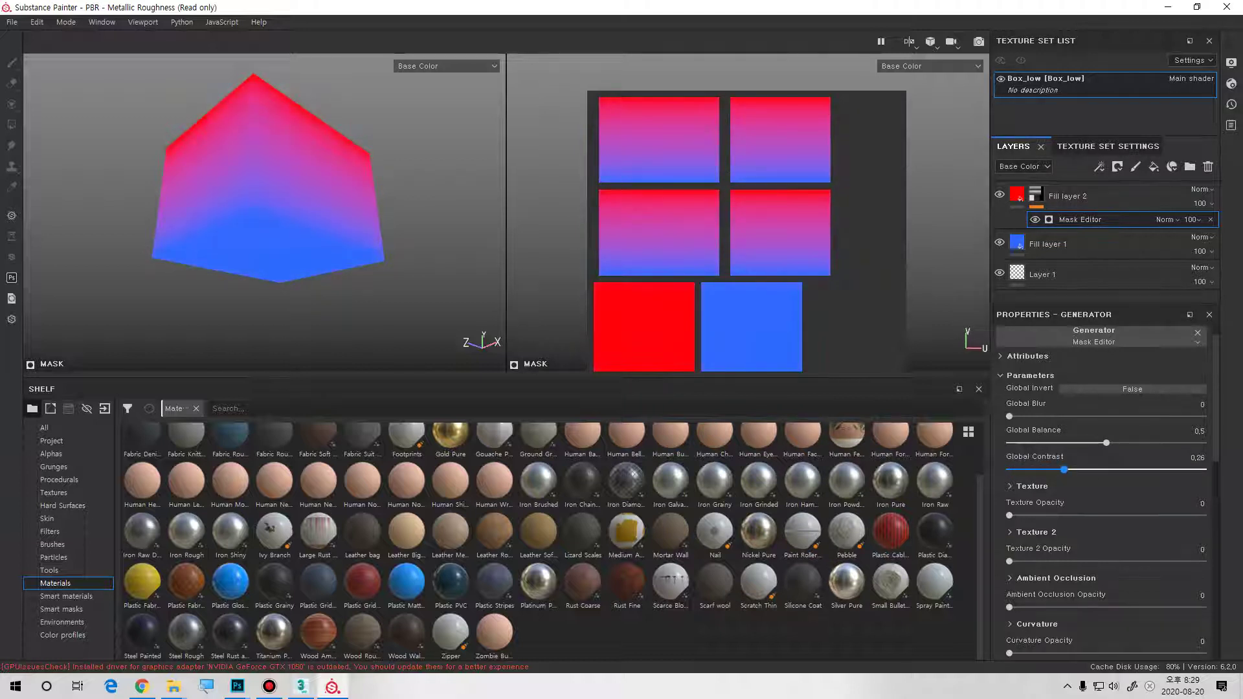
left_click_drag(1047, 469, 1203, 469)
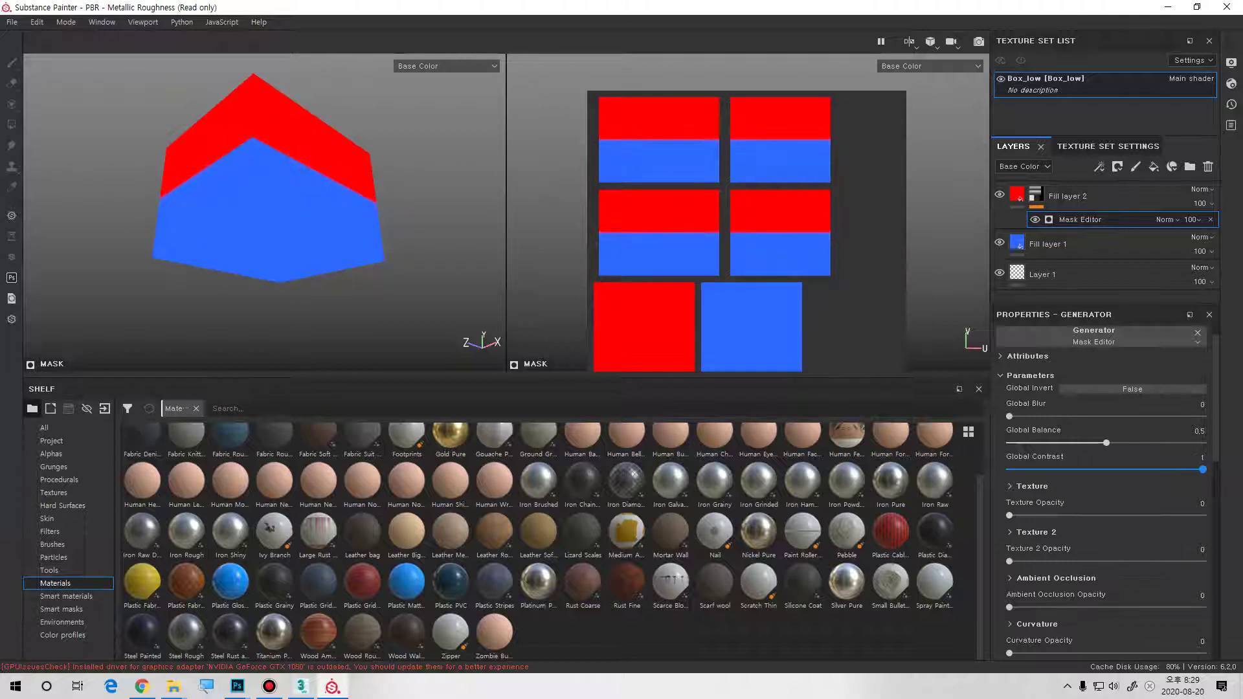
- Set the Mask Editor's Global Balance to 0.43 and Global Contrast to 0.47, checking the gradient around the box
left_click_drag(279, 162, 306, 169, "alt")
scroll(301, 252, "up", 2)
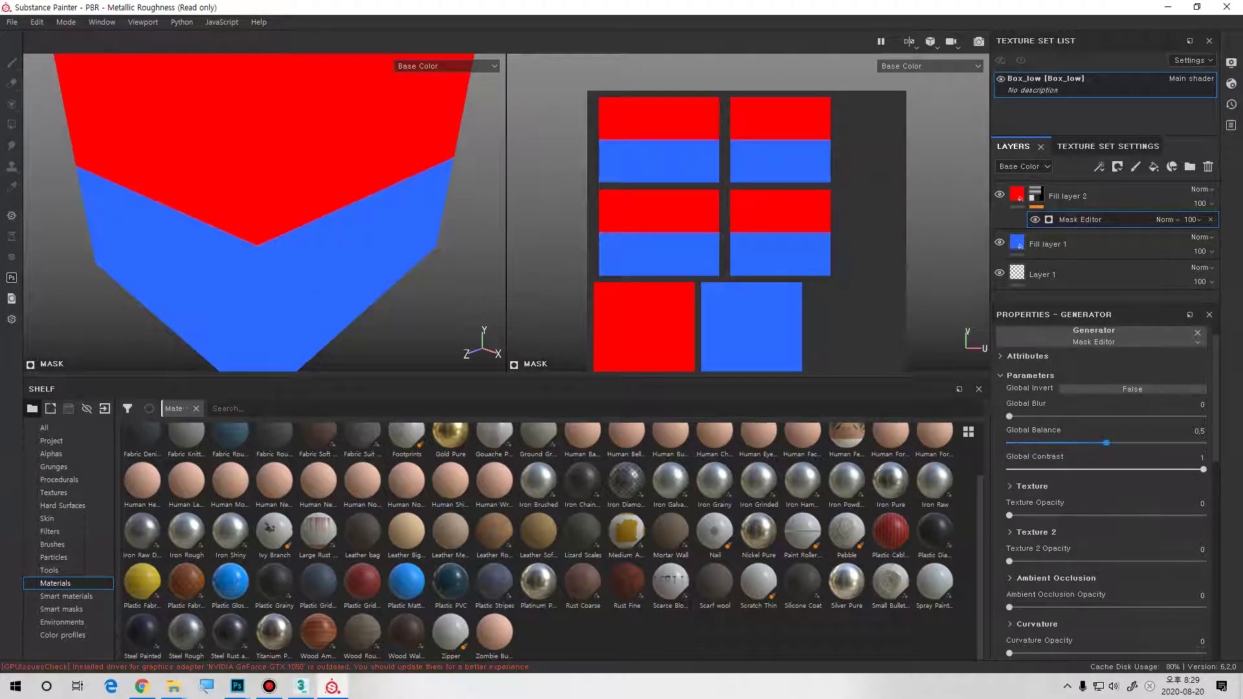
mouse_move(1106, 443)
left_mouse_down()
mouse_move(1185, 443)
mouse_move(1048, 442)
mouse_move(1169, 442)
mouse_move(1073, 442)
mouse_move(1103, 443)
mouse_move(1078, 443)
mouse_move(1093, 443)
left_mouse_up()
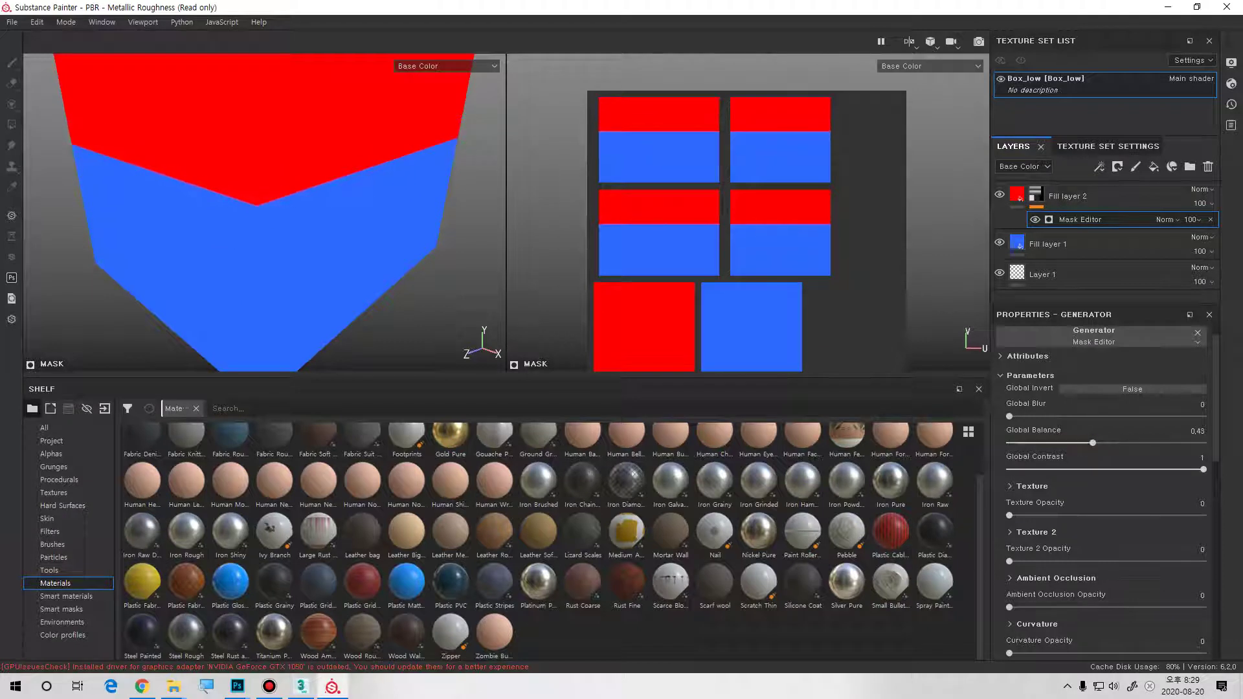
left_click_drag(1204, 469, 1101, 469)
left_click_drag(272, 239, 279, 204, "alt")
middle_click_drag(278, 204, 299, 218, "alt")
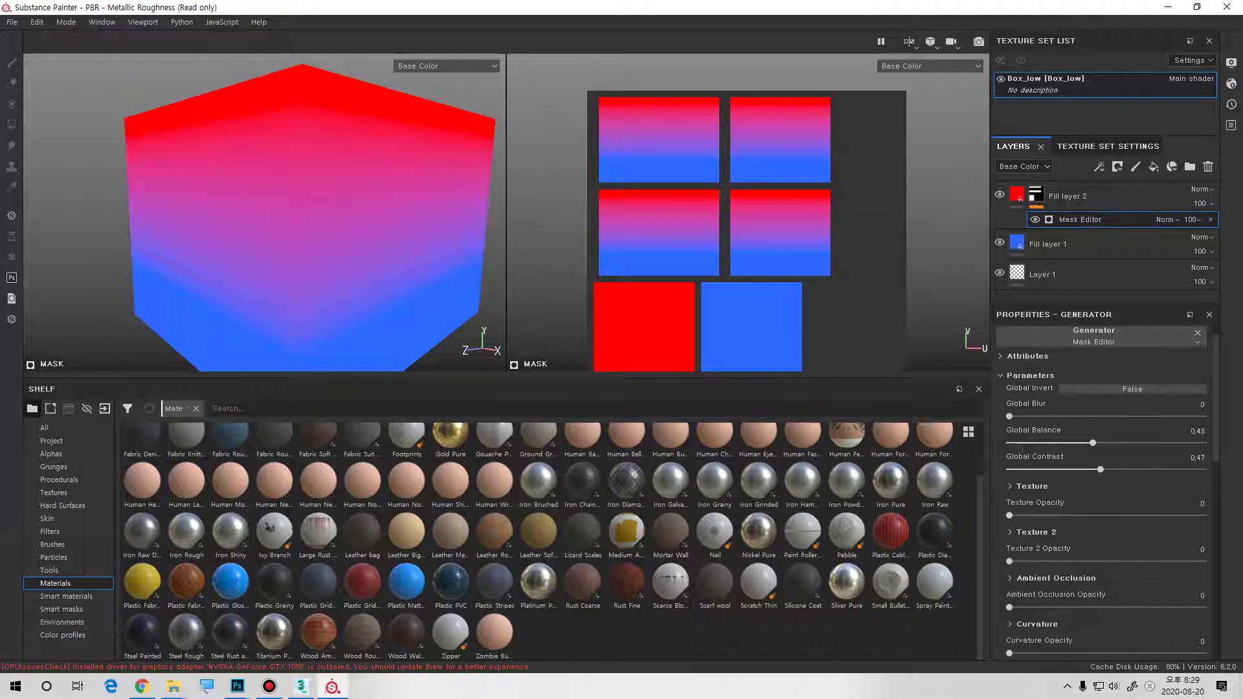
left_click_drag(301, 217, 227, 266, "alt")
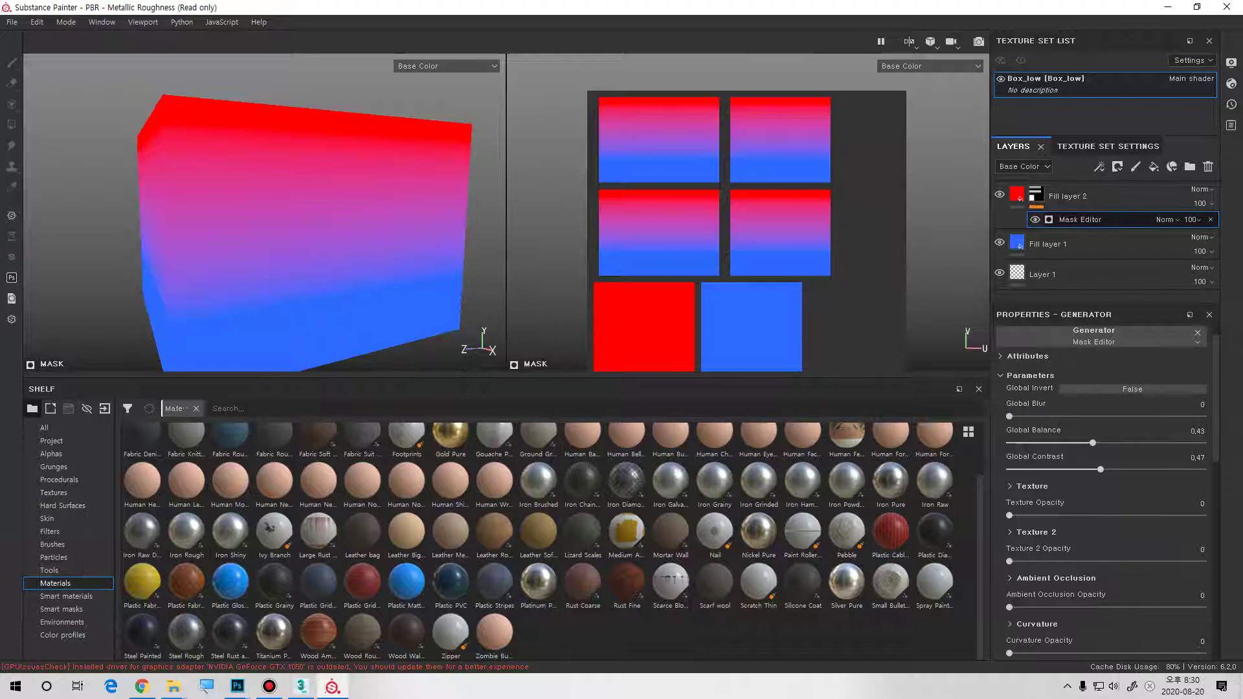
- Assign the Directional Noise 2 procedural to the Mask Editor's Texture image input
scroll(1107, 492, "down", 8)
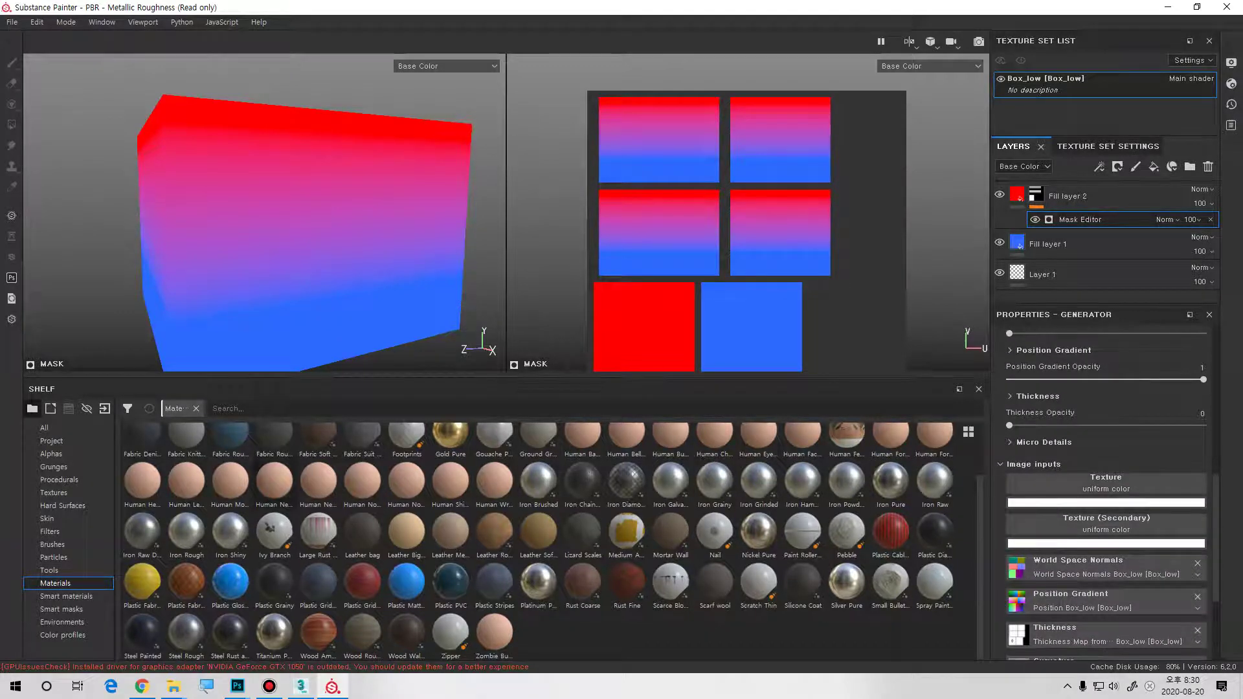
left_click(59, 480)
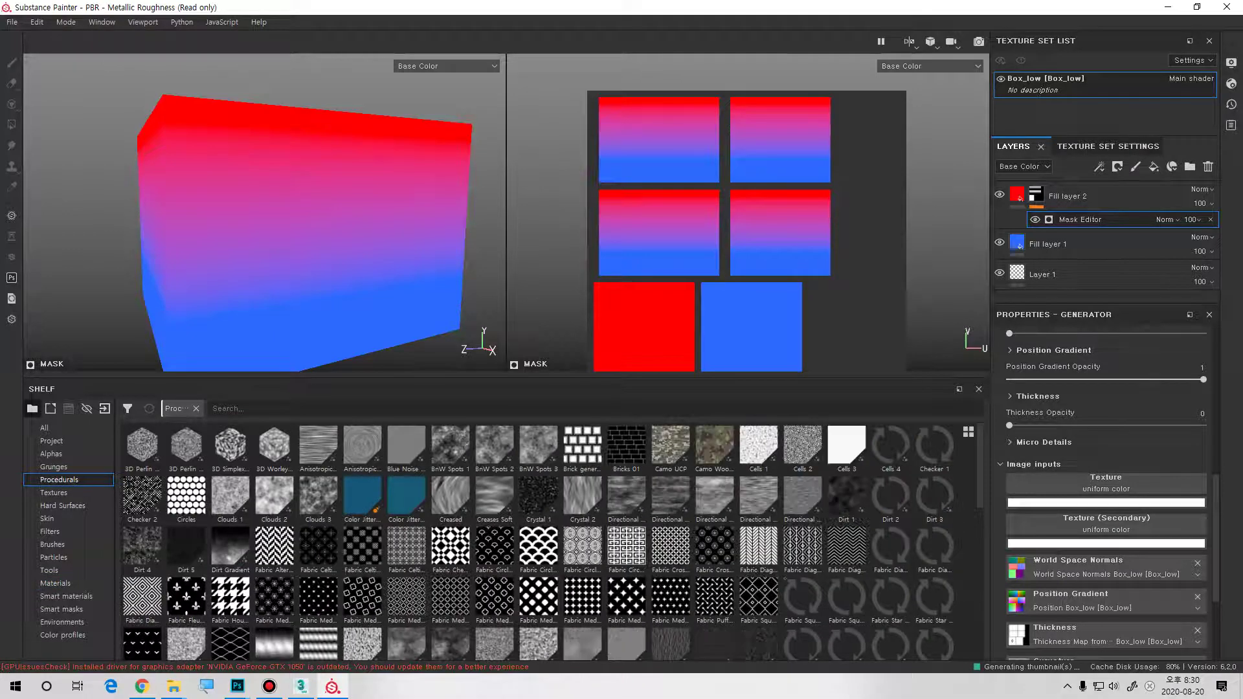
scroll(538, 541, "down", 2)
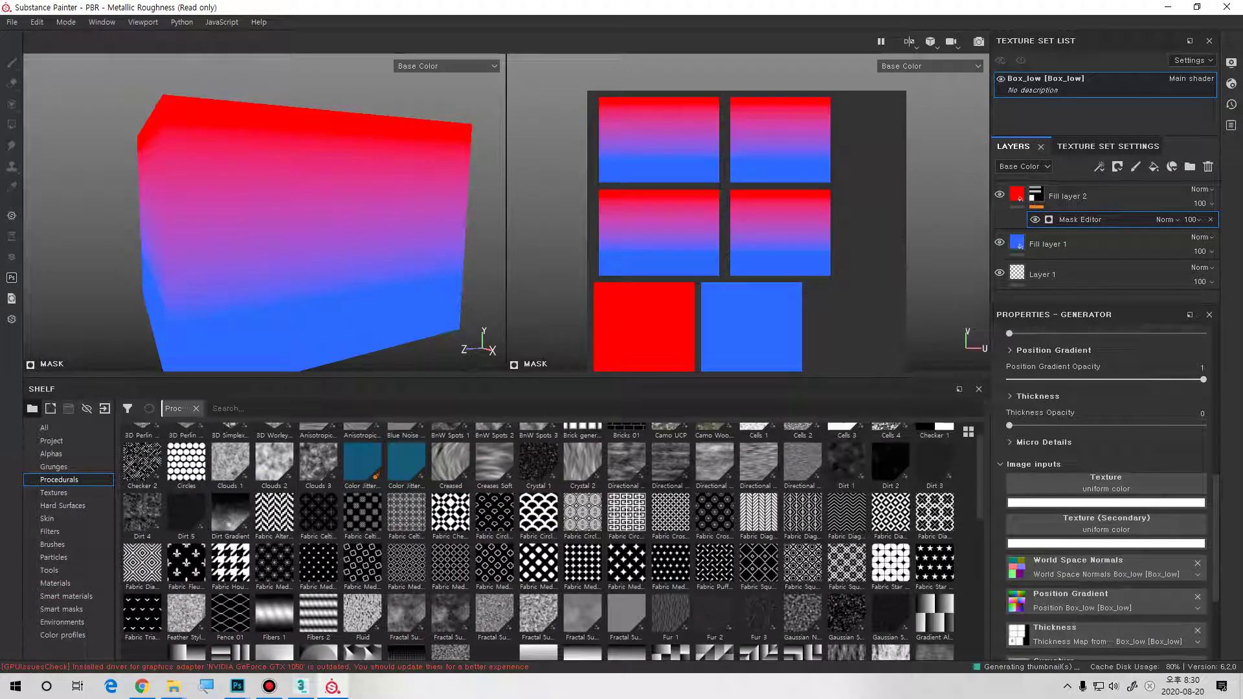
mouse_move(671, 461)
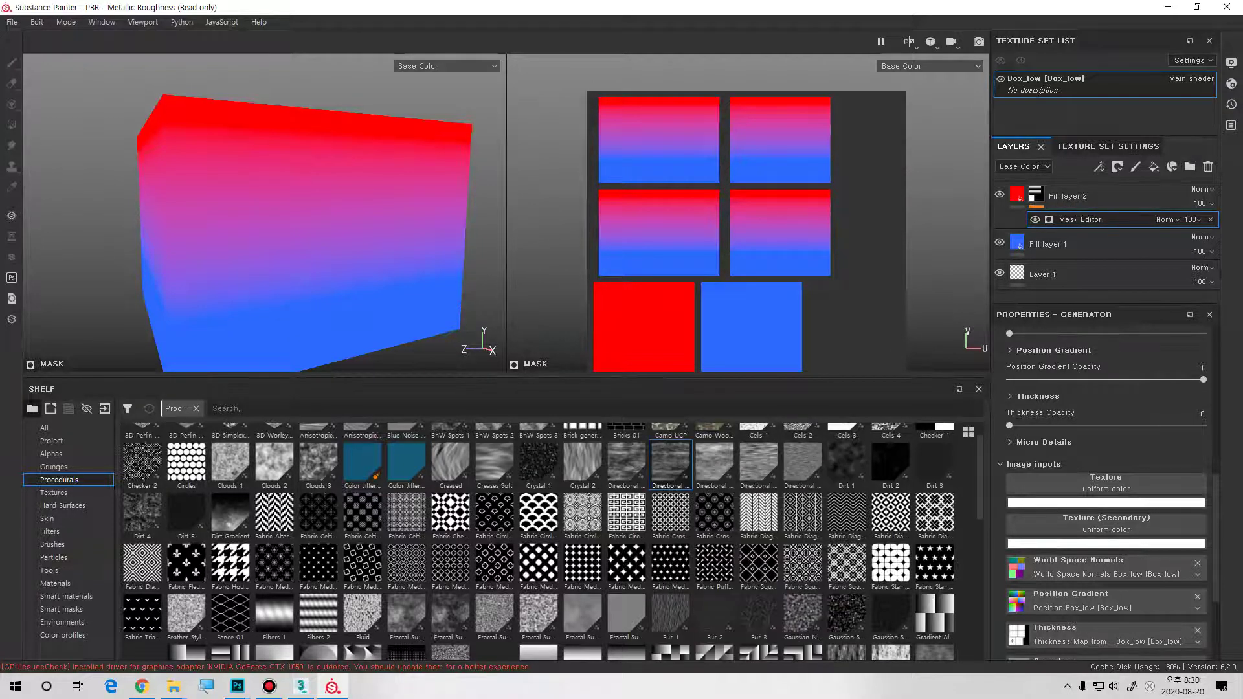
left_click_drag(671, 461, 1106, 484)
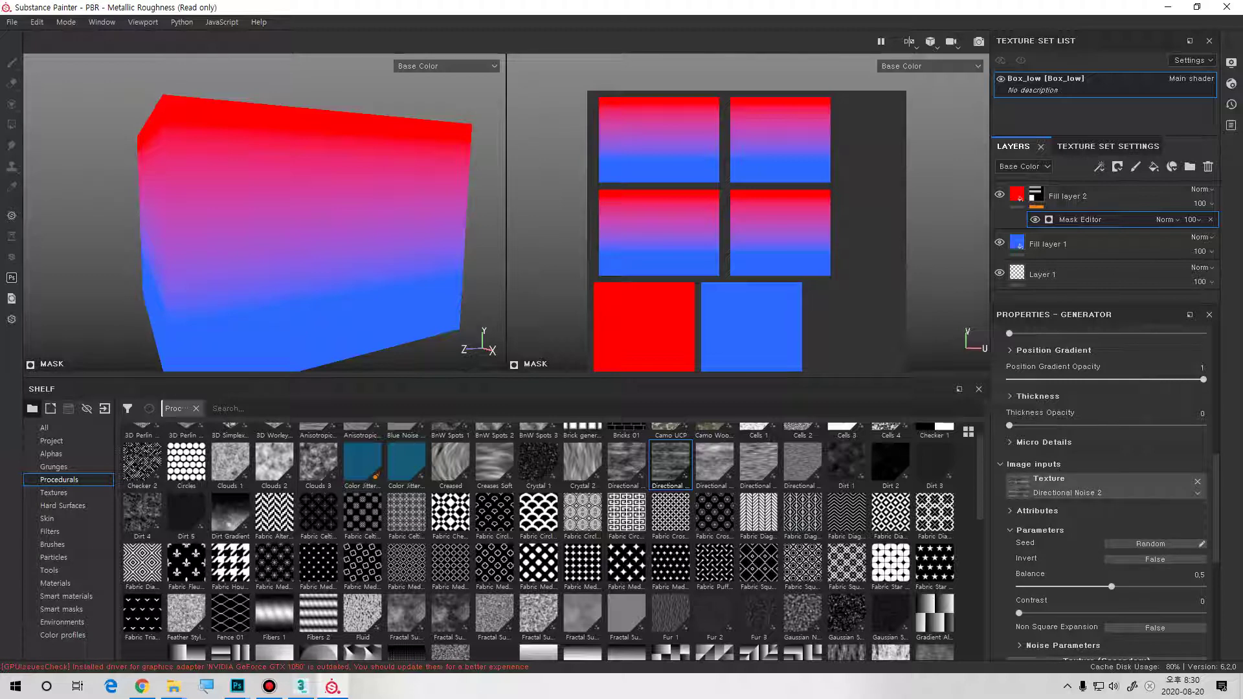
- Set the Mask Editor's Texture Opacity to 1 and raise the Global Contrast to sharpen the noisy transition
scroll(1107, 492, "up", 10)
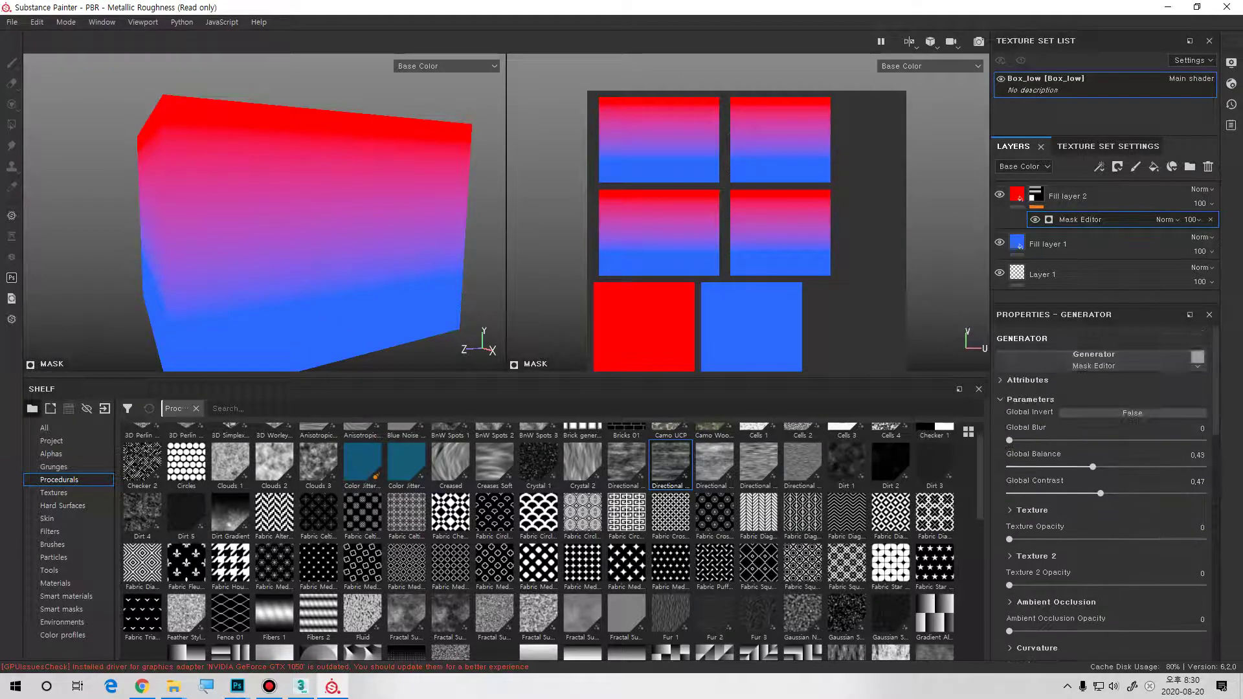
left_click_drag(1012, 539, 1105, 540)
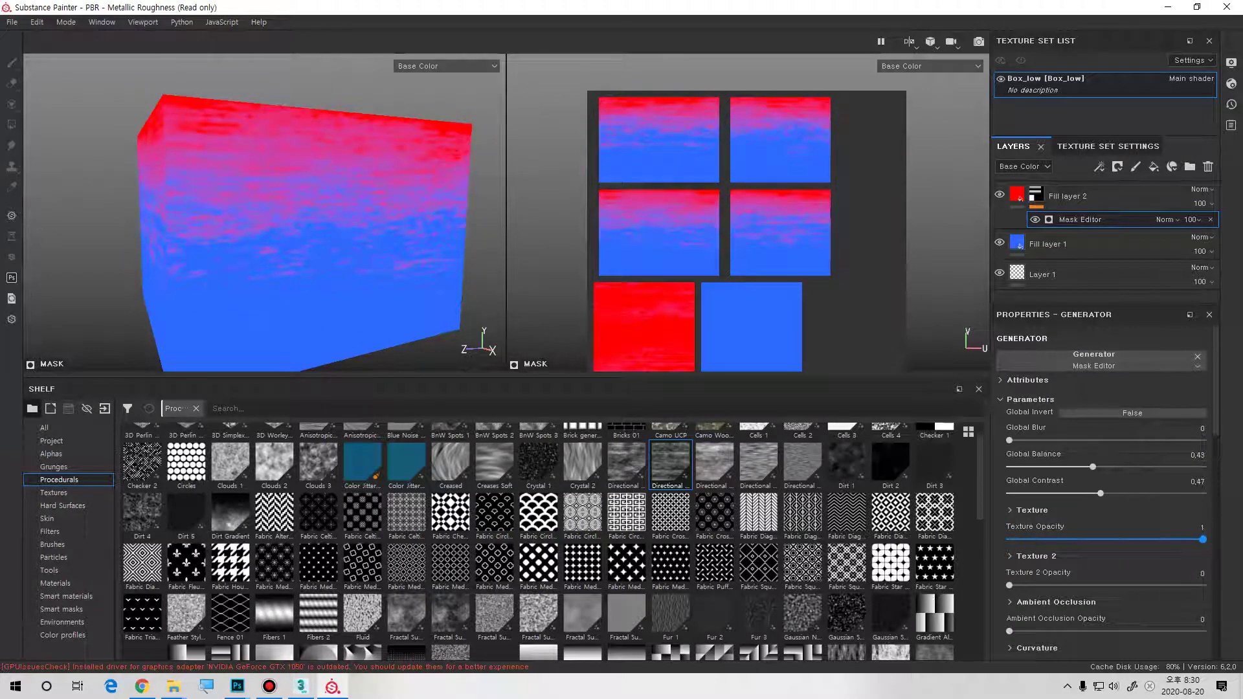
left_click_drag(259, 239, 317, 242, "alt")
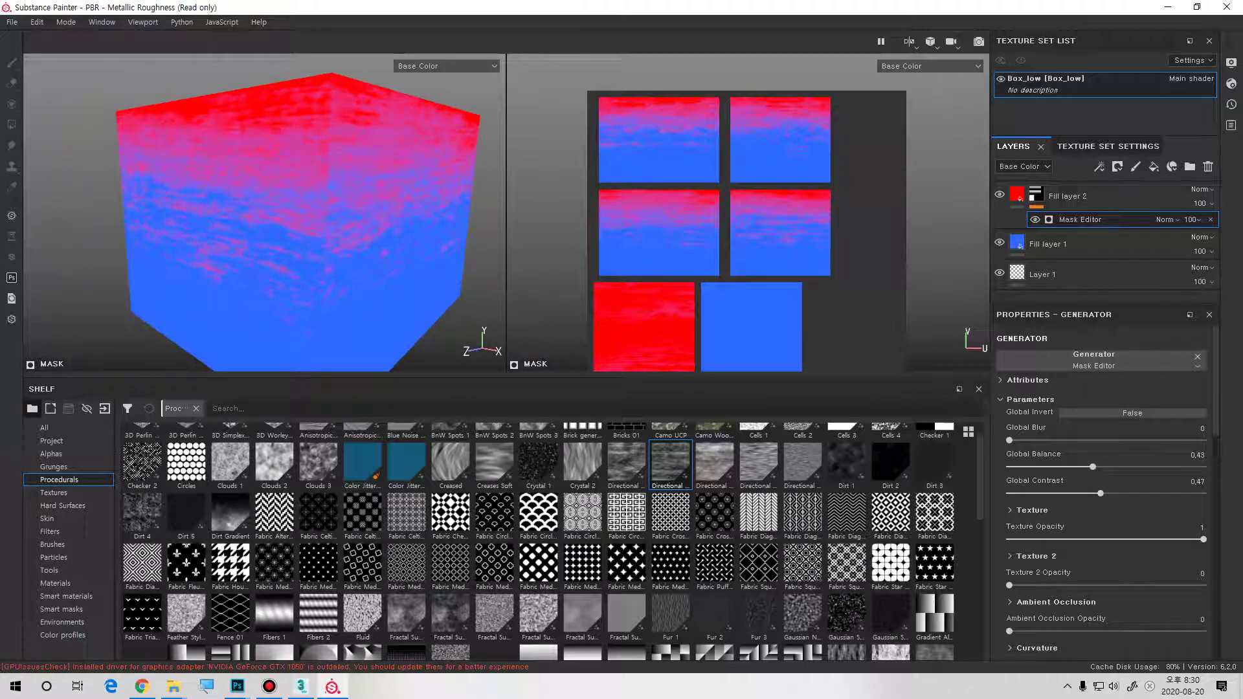
left_click_drag(1100, 493, 1119, 467)
- Change Fill layer 1's base color from blue to a neutral light grey
left_click(1083, 245)
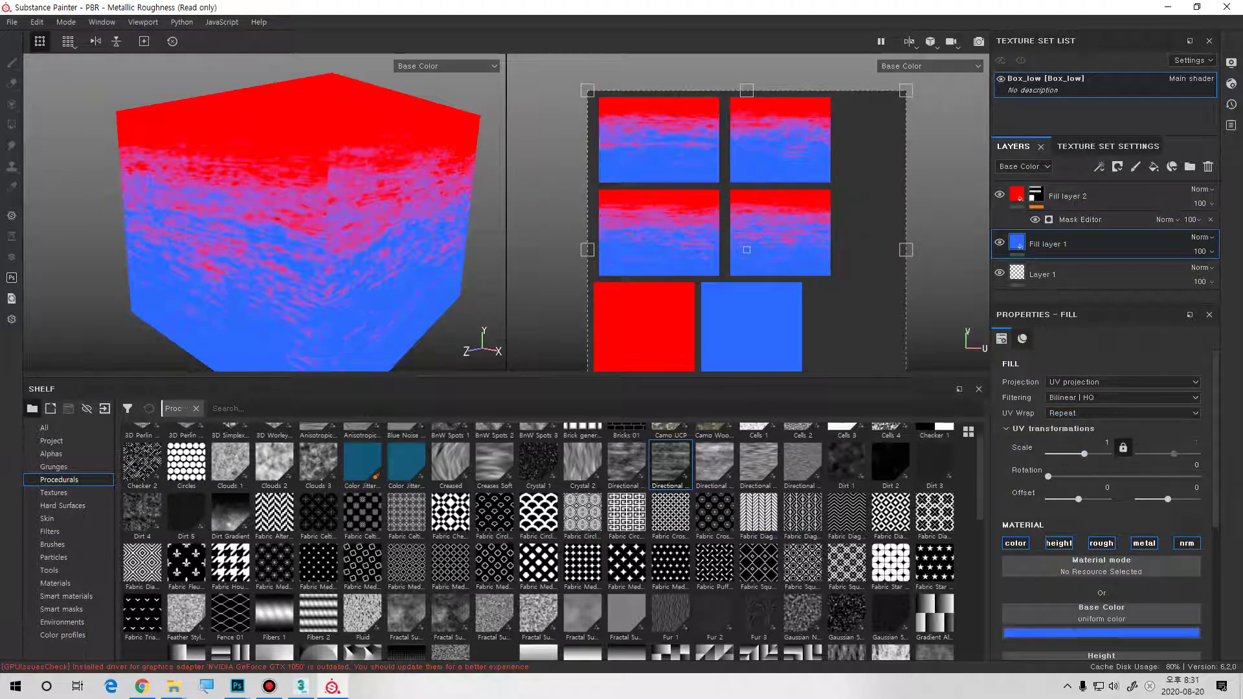
left_click(1101, 633)
left_click_drag(1143, 498, 1067, 543)
- Change Fill layer 2's base color to a dark grey with R, G and B at 0.064
left_click(1018, 195)
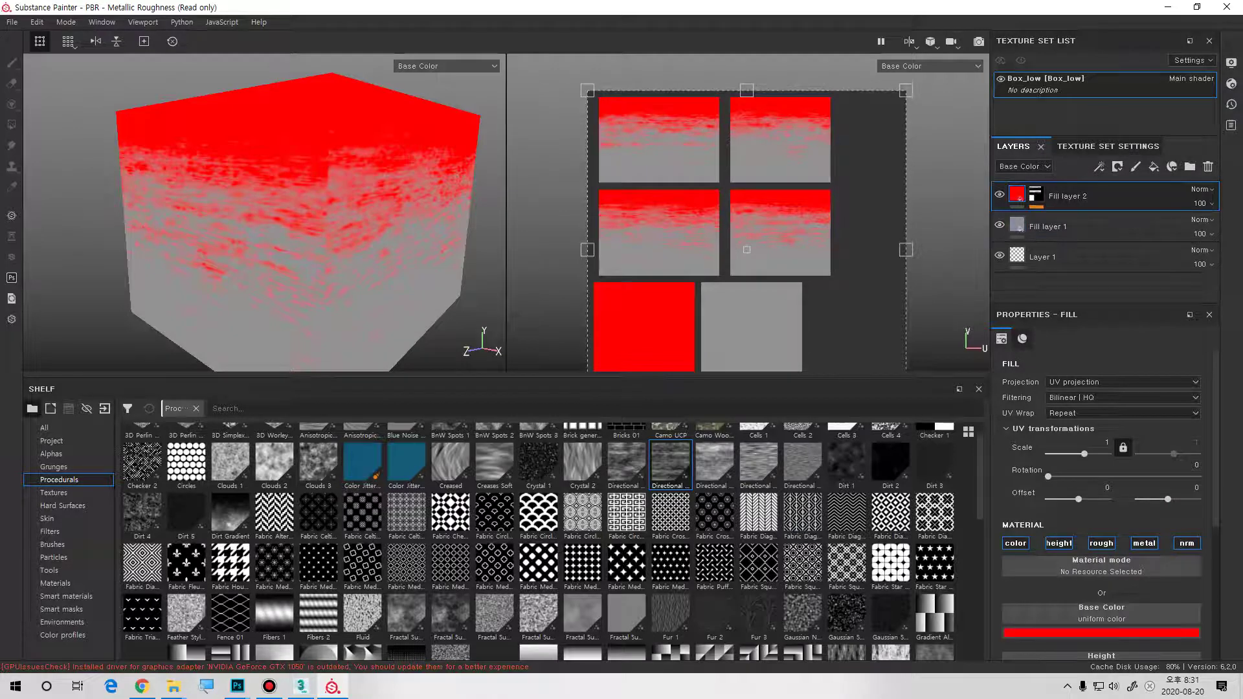
left_click(1102, 632)
left_click_drag(1095, 569, 1066, 579)
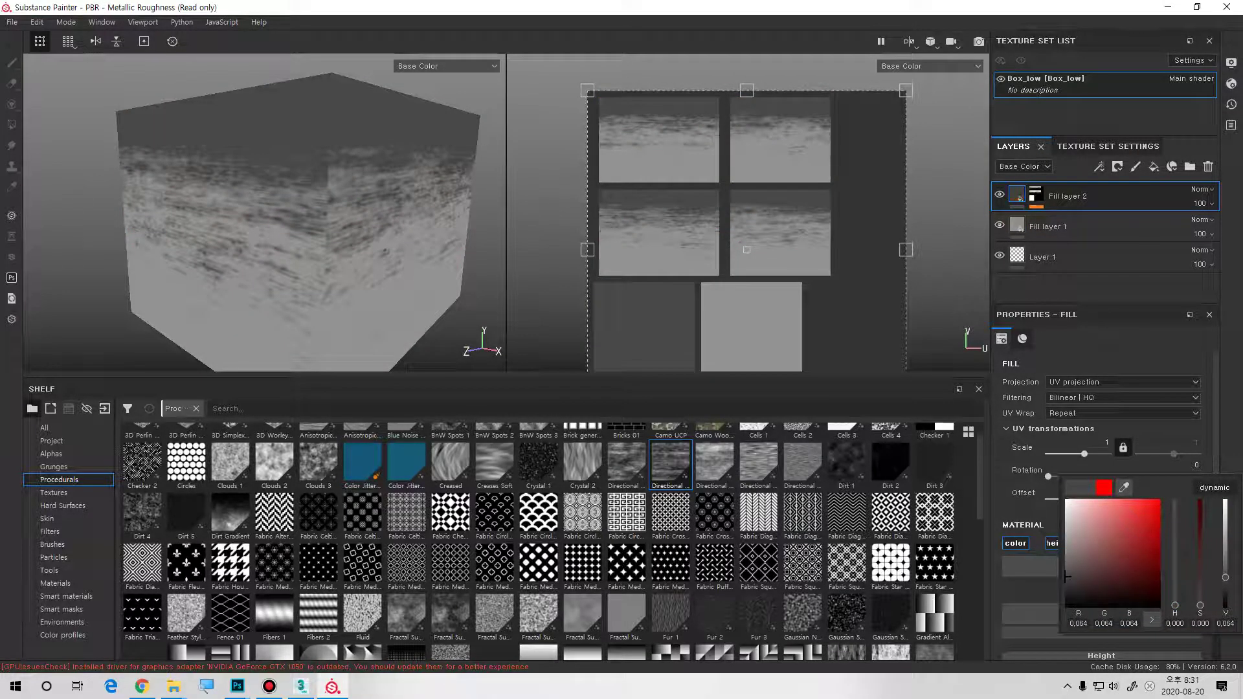
- Inspect the noise seam at the box's corner and in the UV layout, and try Planar projection on Fill layer 2
left_click_drag(337, 194, 279, 214, "alt")
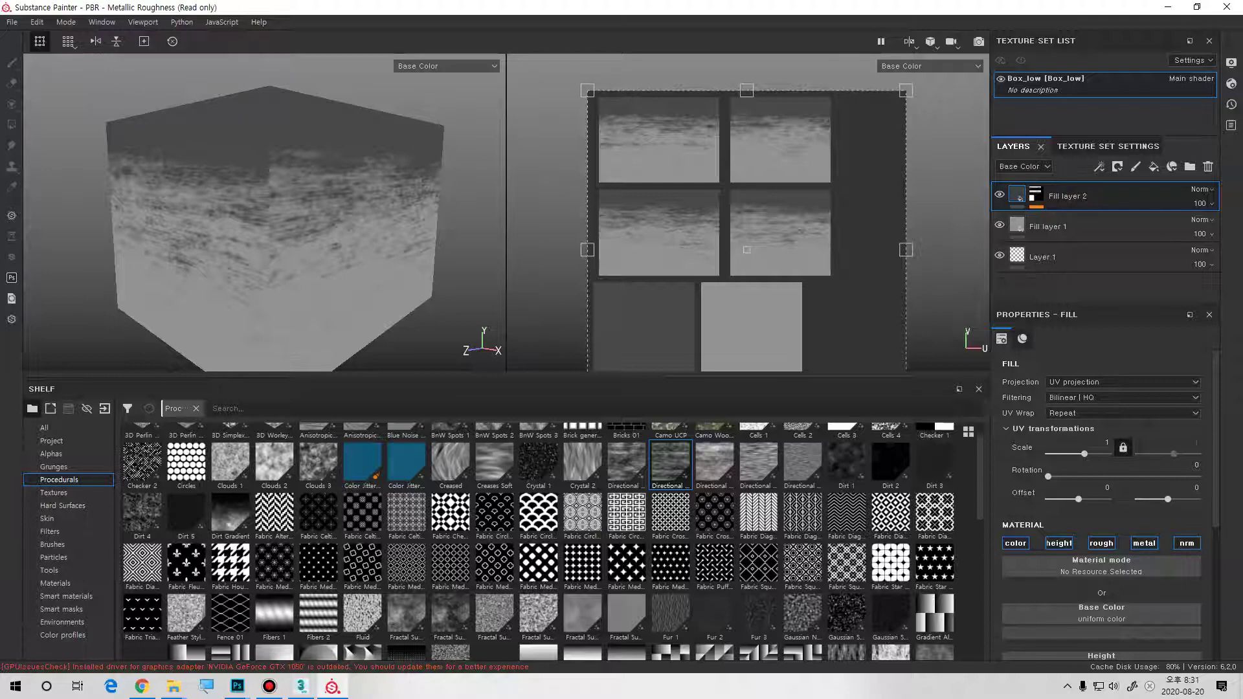
left_click_drag(259, 259, 292, 226, "alt")
scroll(265, 213, "up", 3)
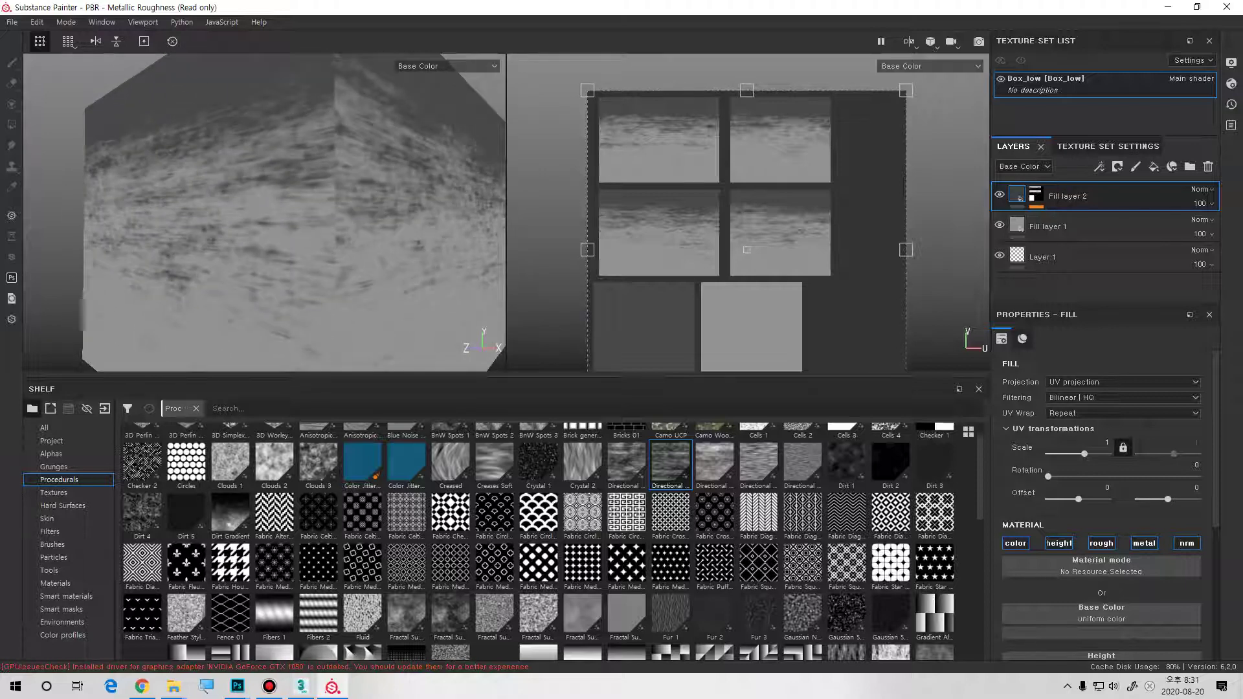
scroll(764, 97, "up", 3)
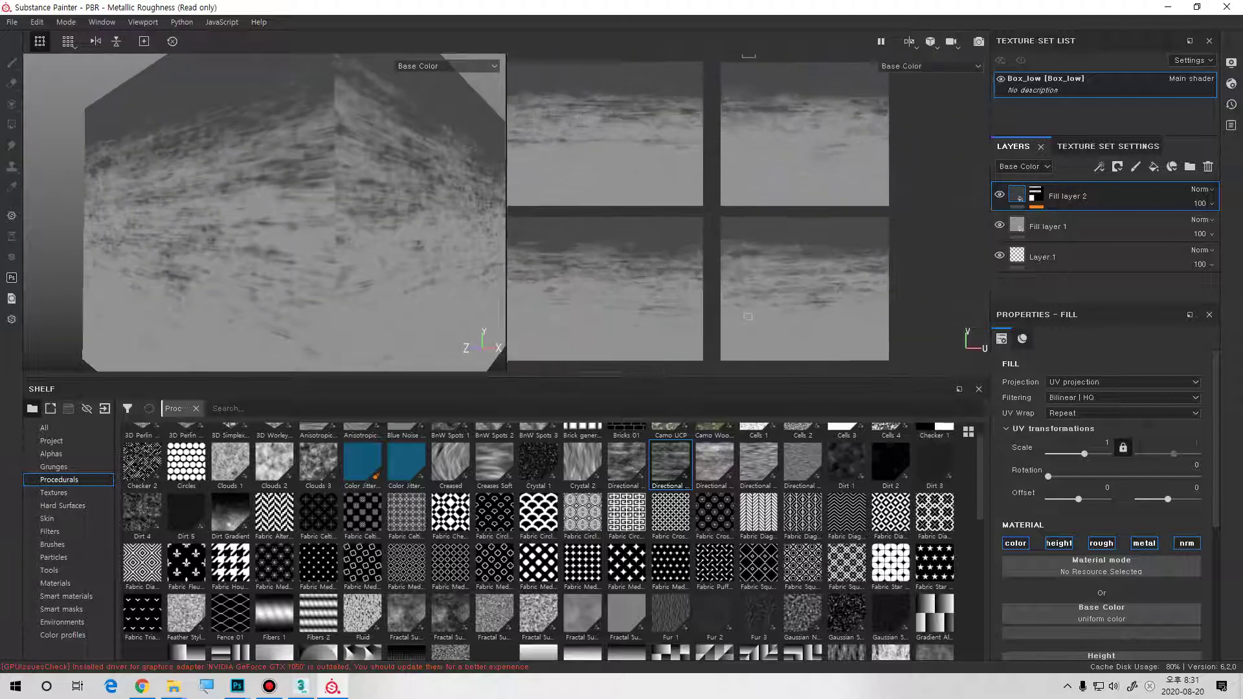
middle_click_drag(773, 99, 815, 54)
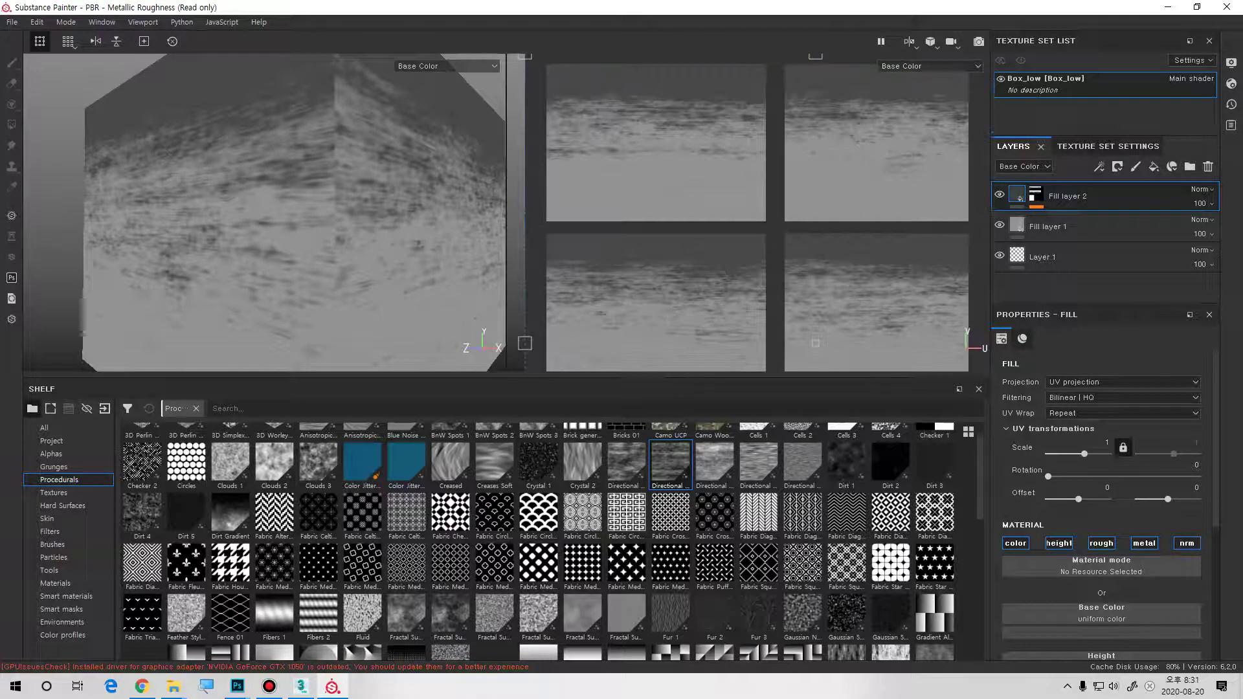
left_click_drag(266, 207, 262, 246, "alt")
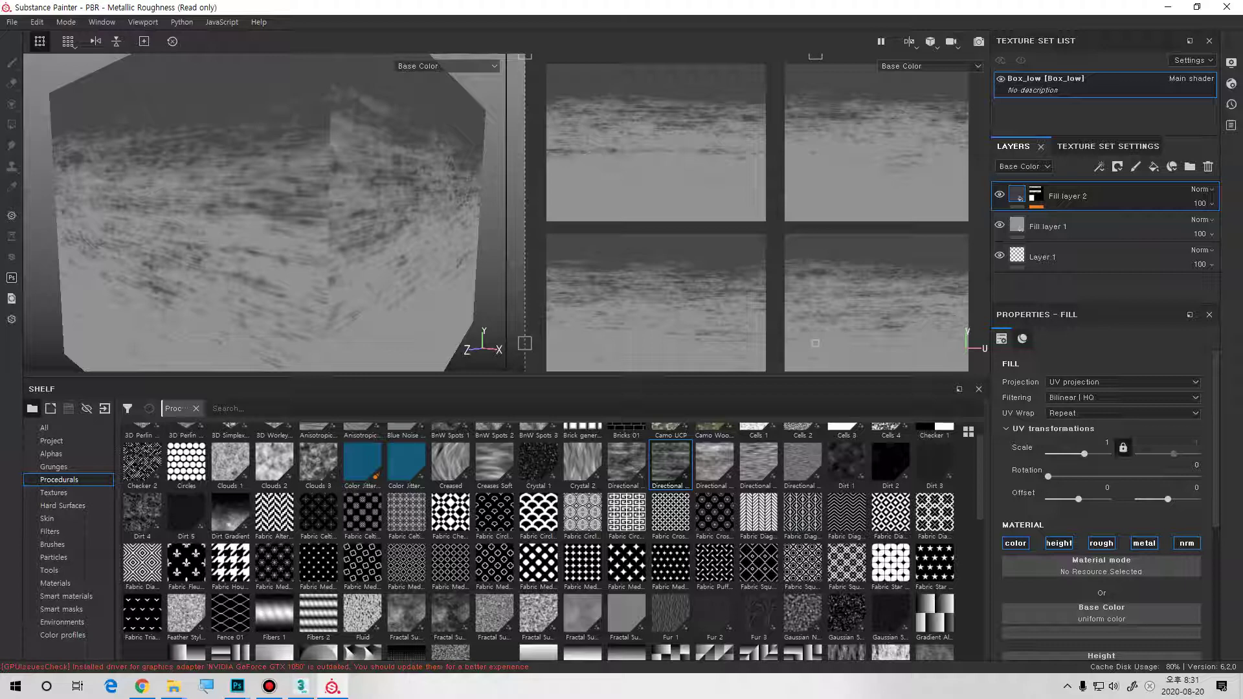
left_click(1123, 382)
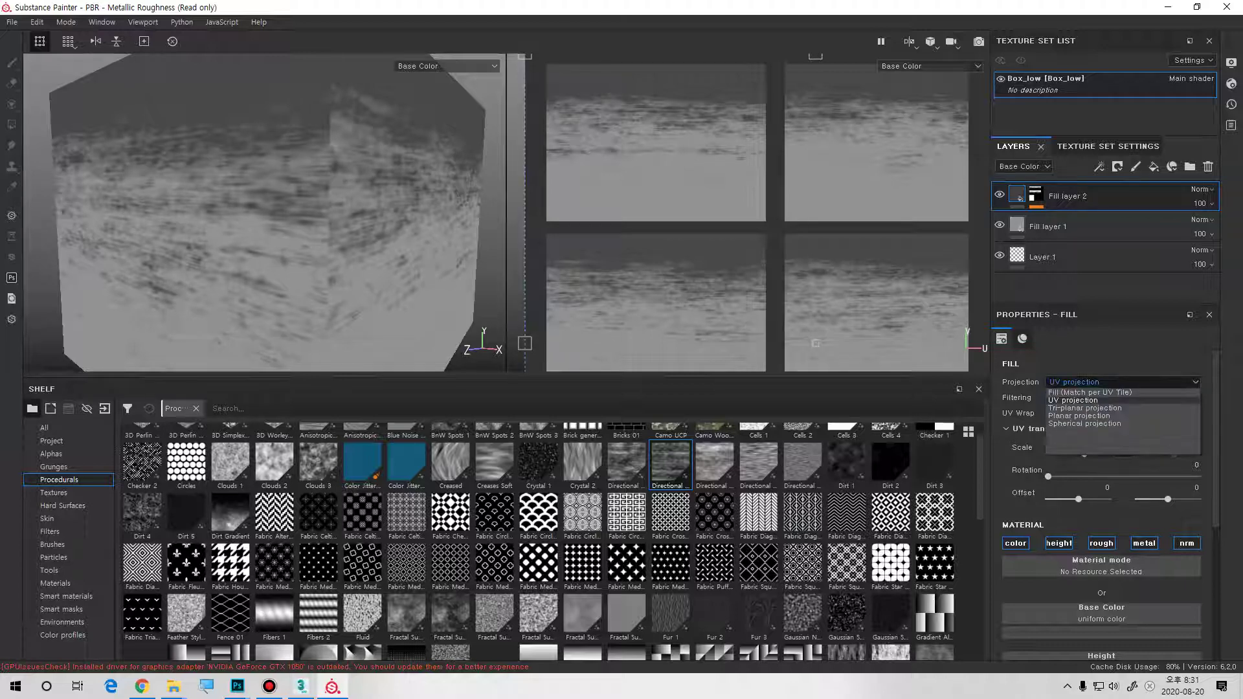
left_click(1079, 416)
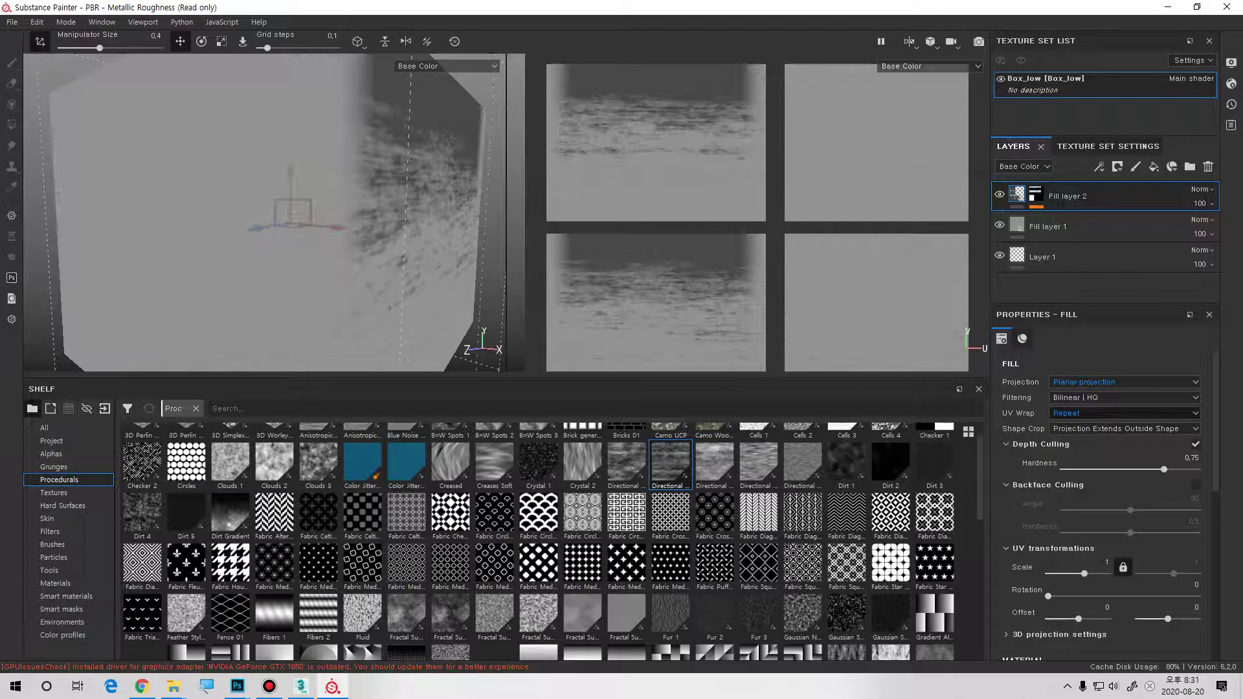
- Try Tri-planar projection on Fill layer 2 and check the noise at the box's corner
left_click(1123, 382)
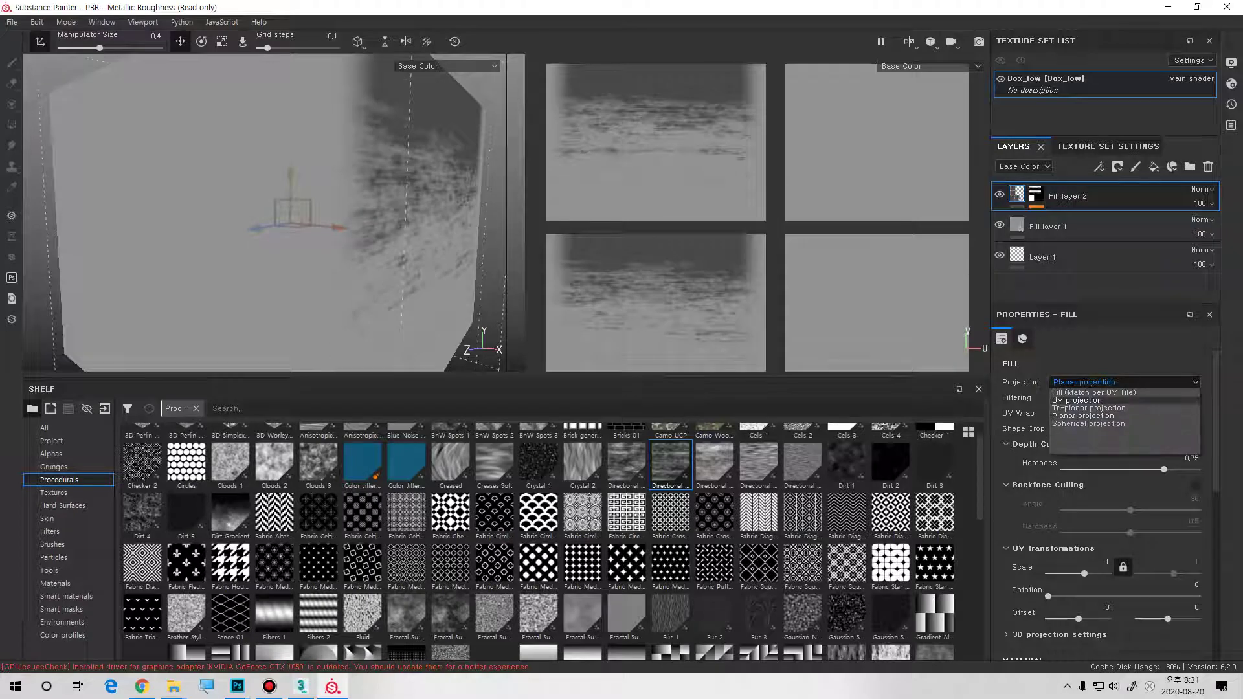
left_click(1089, 408)
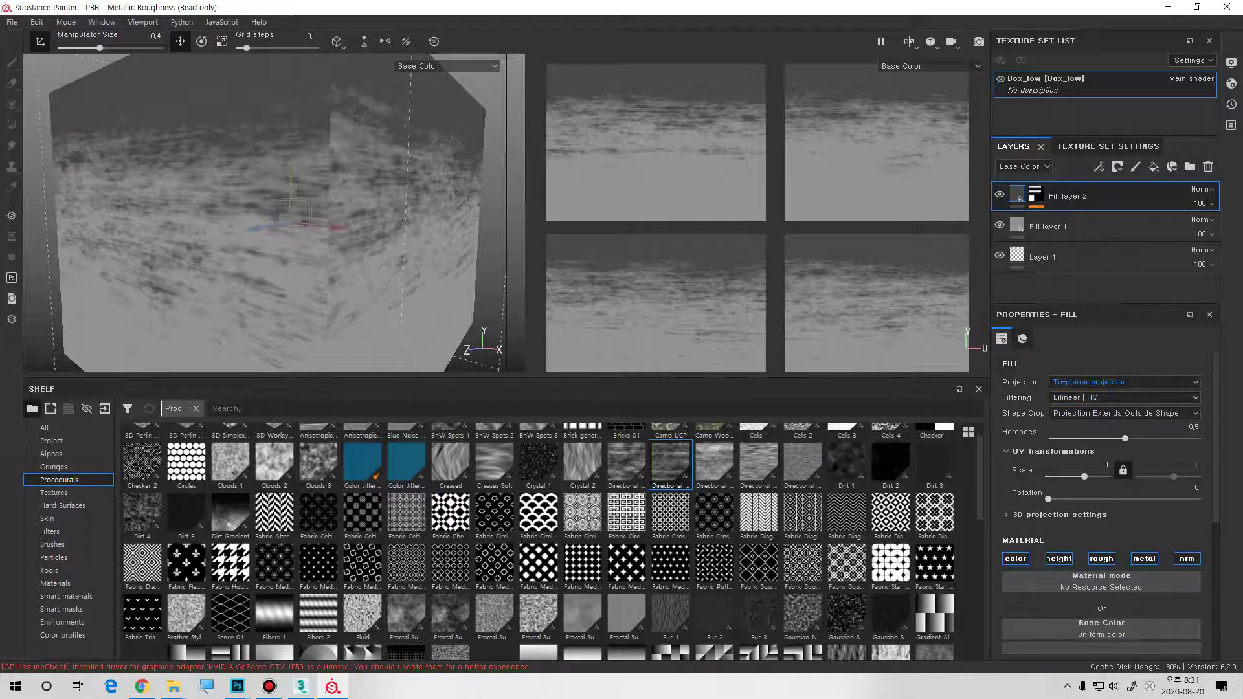
left_click_drag(337, 213, 323, 264, "alt")
left_click_drag(327, 153, 346, 123, "alt")
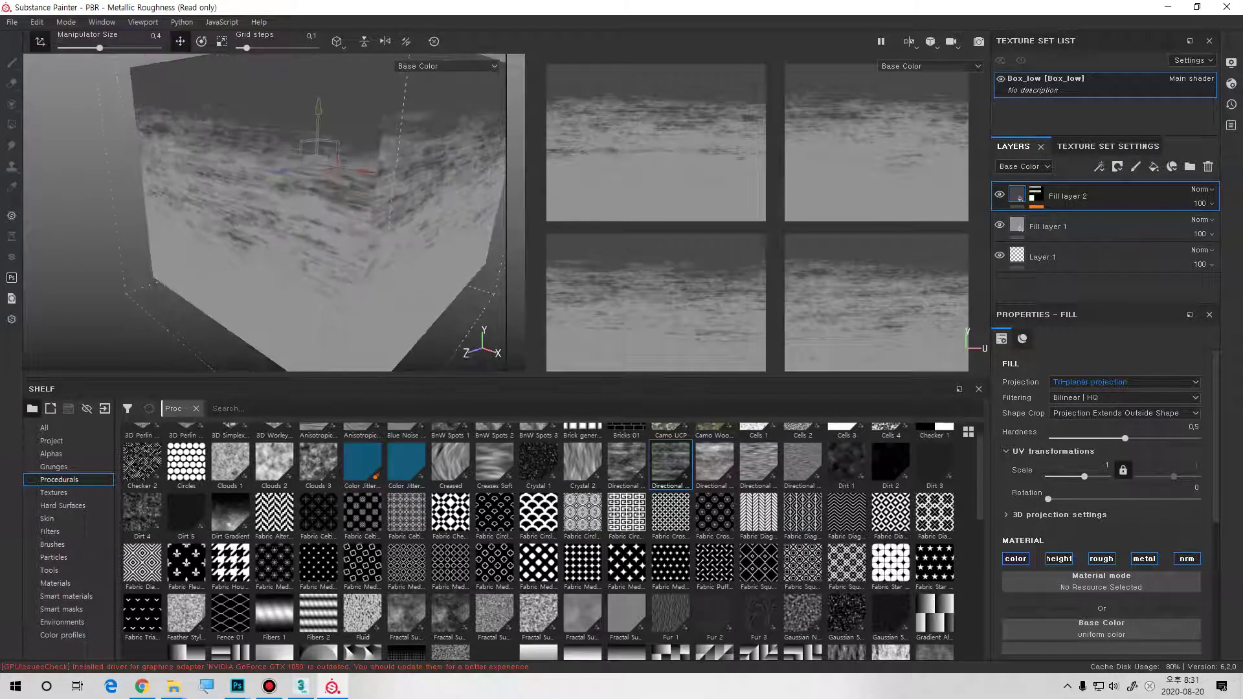
- Set Fill layer 2 to Planar projection and try its rotate and scale manipulators on the box
left_click(1125, 382)
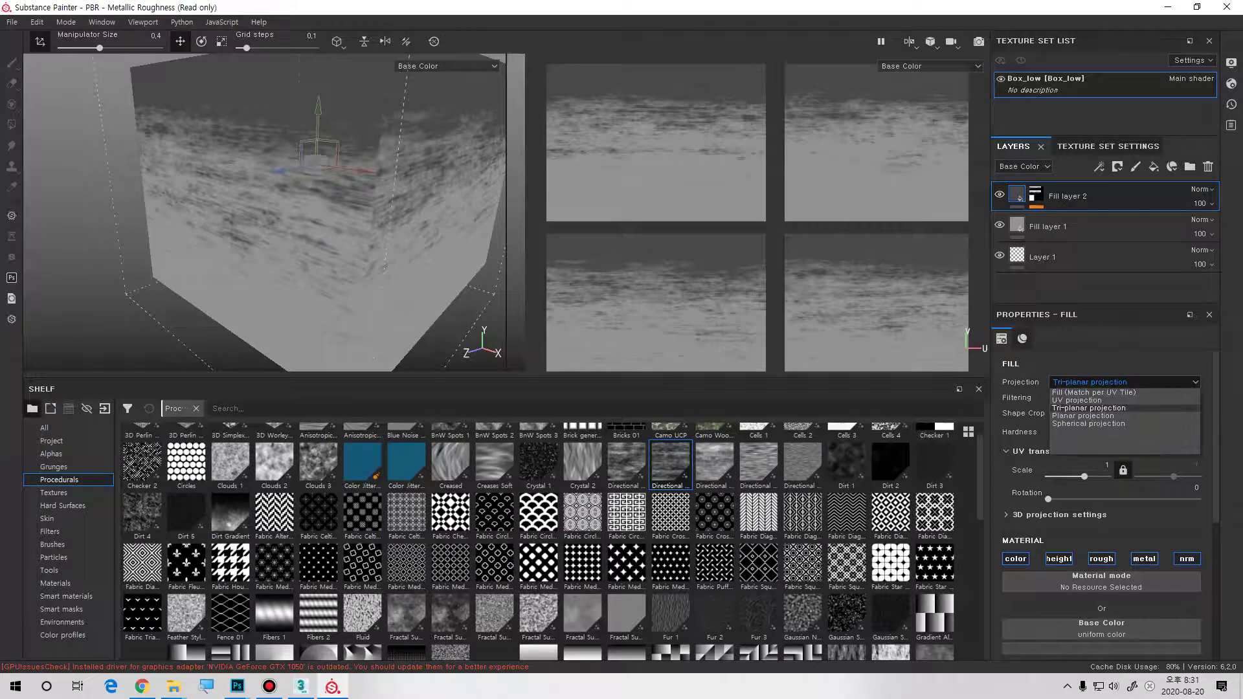
left_click(1101, 413)
left_click_drag(291, 194, 377, 253, "alt")
key("e")
key("r")
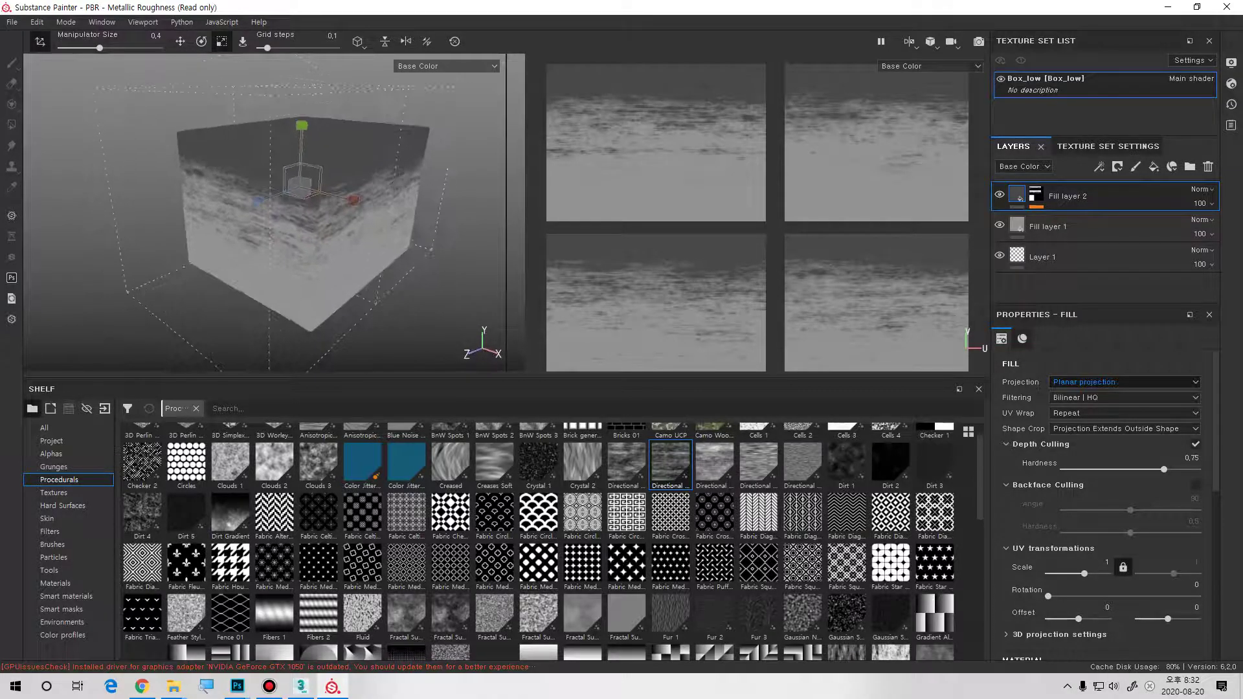
- Move Fill layer 2's planar projection slightly with the translate manipulator, viewing the box from different sides
key("w")
mouse_move(301, 195)
left_mouse_down()
mouse_move(254, 226)
mouse_move(357, 198)
mouse_move(374, 162)
mouse_move(293, 201)
mouse_move(354, 224)
mouse_move(349, 174)
mouse_move(299, 194)
mouse_move(362, 202)
mouse_move(278, 130)
mouse_move(406, 222)
mouse_move(250, 213)
mouse_move(320, 187)
left_mouse_up()
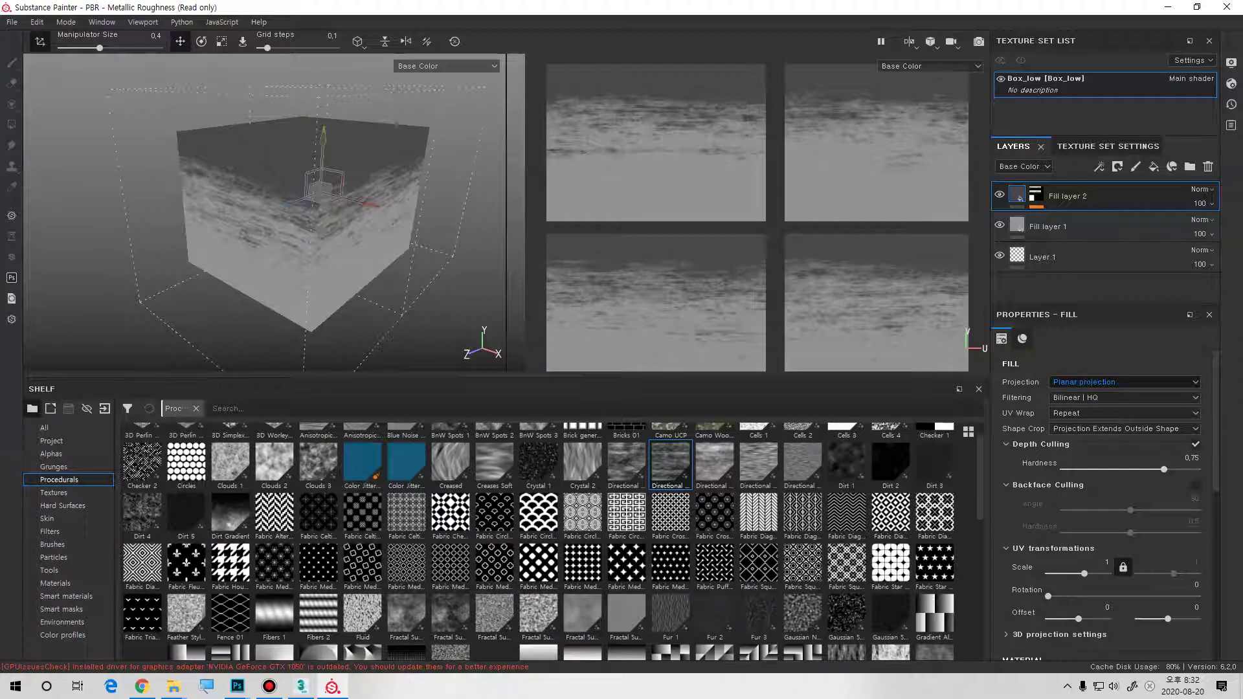
left_click_drag(320, 188, 324, 184)
left_click_drag(259, 227, 401, 225, "alt")
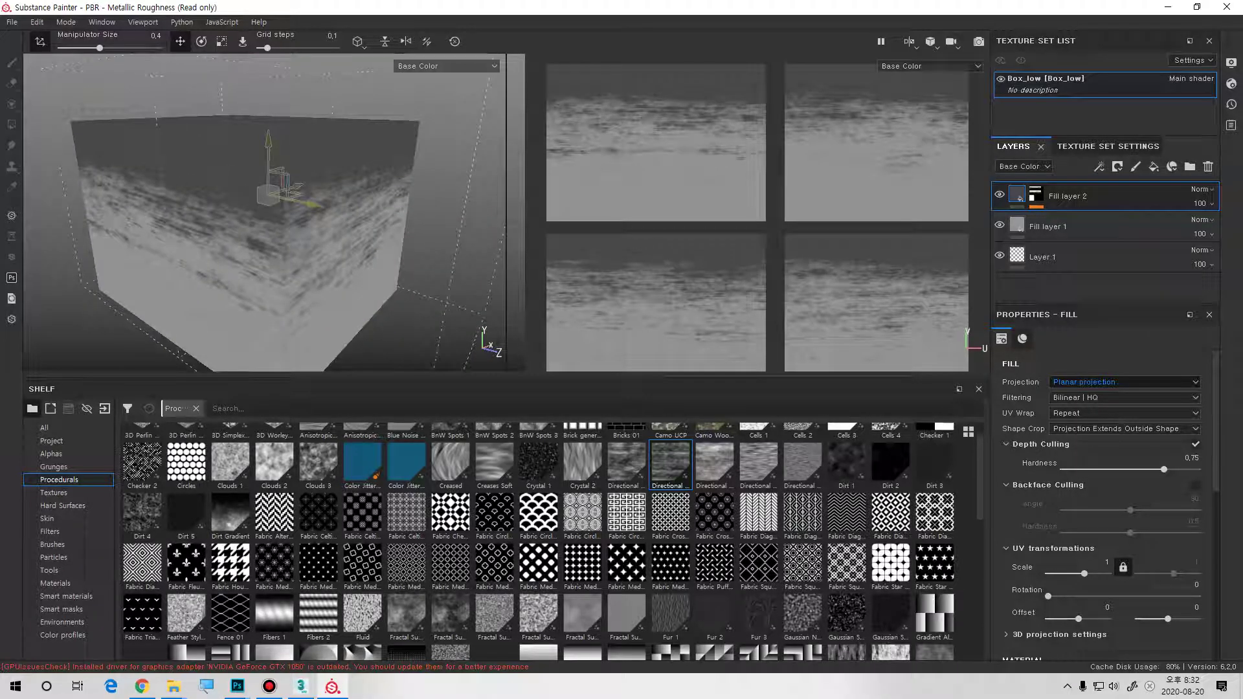
mouse_move(276, 195)
left_mouse_down()
mouse_move(338, 255)
mouse_move(457, 241)
mouse_move(327, 199)
mouse_move(264, 239)
mouse_move(277, 255)
mouse_move(169, 260)
mouse_move(181, 167)
mouse_move(237, 200)
mouse_move(266, 196)
left_mouse_up()
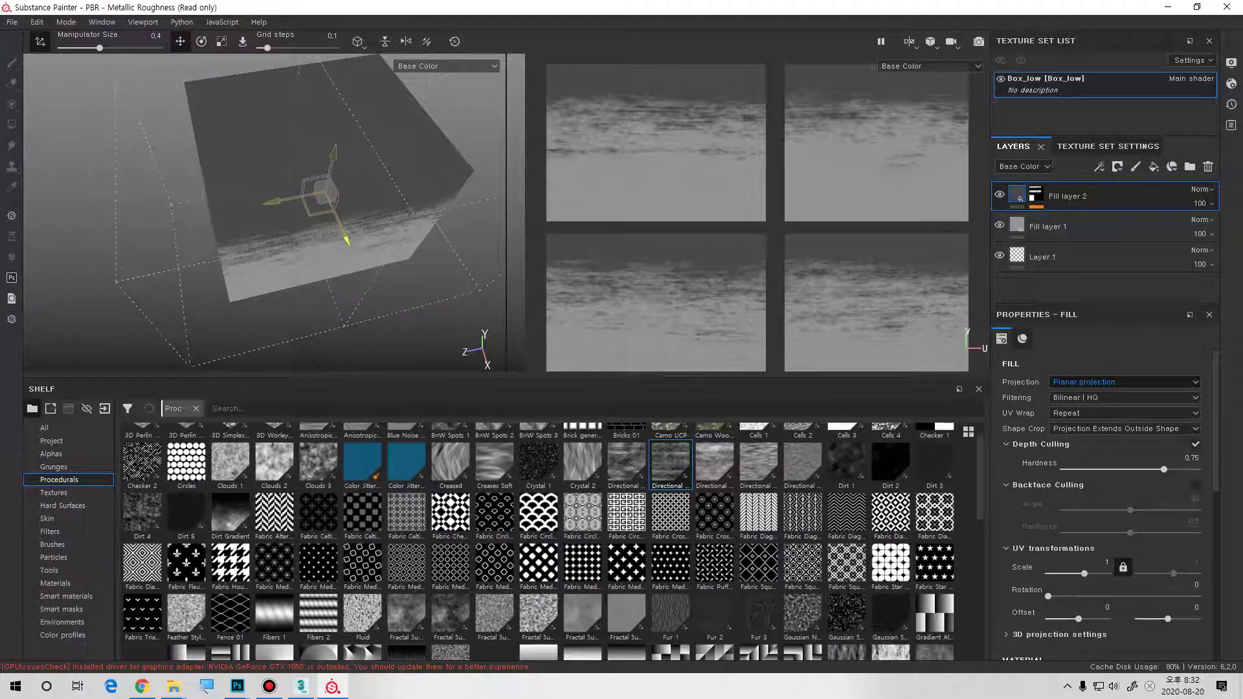
- Open the Mask Editor generator on Fill layer 2's mask
left_click_drag(342, 236, 382, 191, "alt")
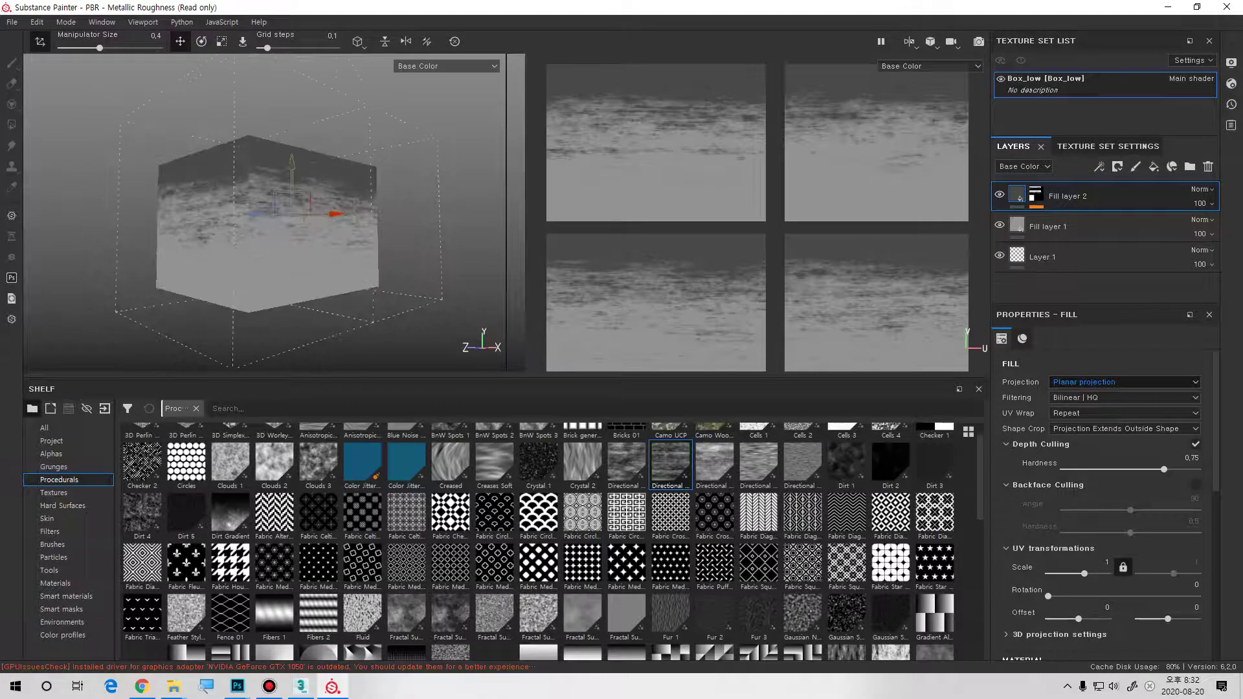
left_click_drag(292, 163, 328, 178)
scroll(337, 227, "up", 2)
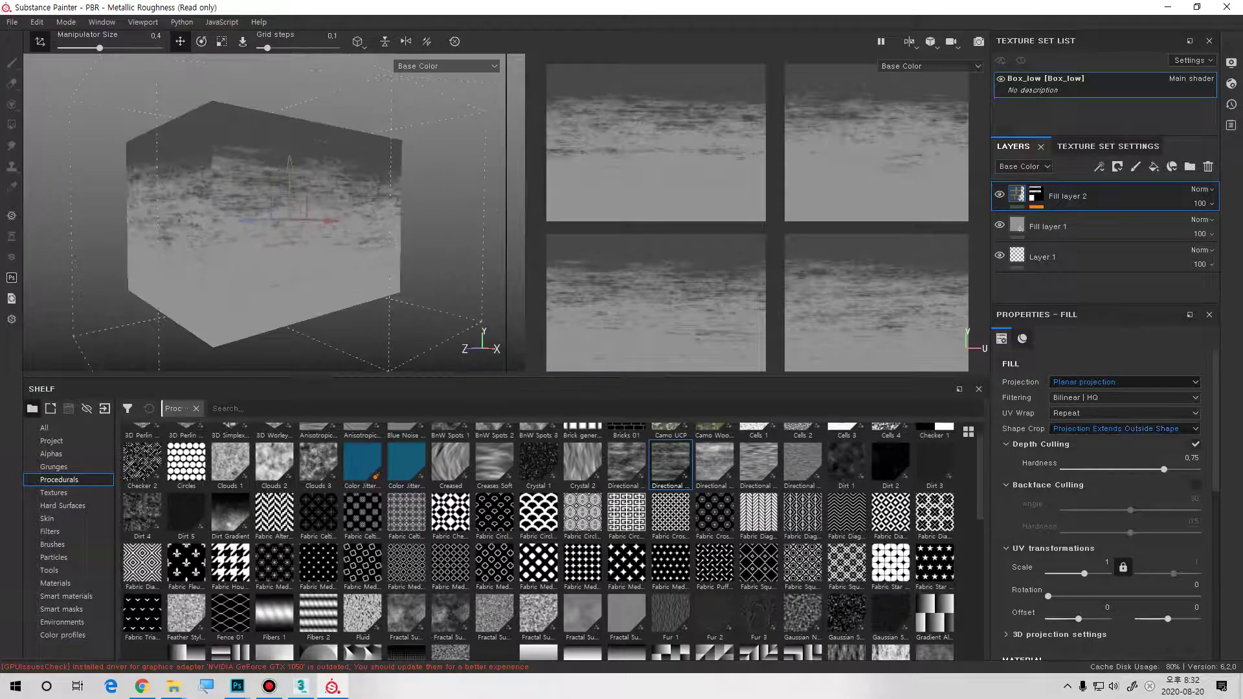
scroll(1100, 505, "down", 5)
scroll(1100, 505, "up", 5)
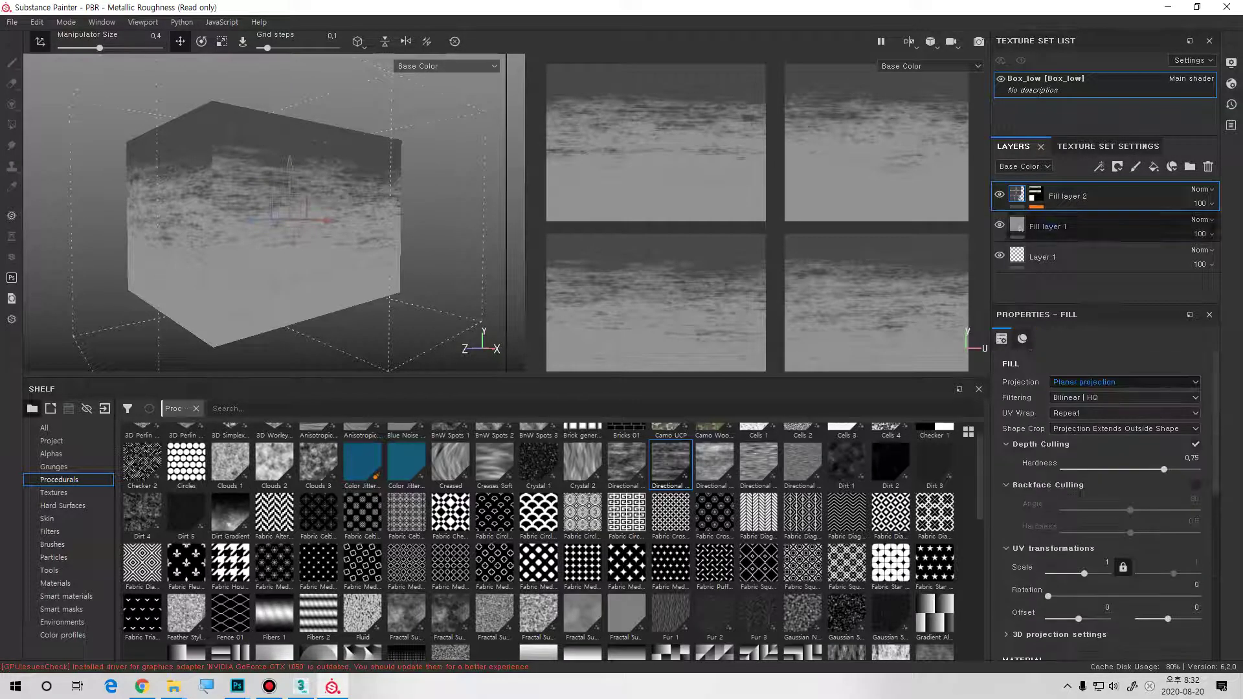
left_click(1037, 194)
left_click(1081, 219)
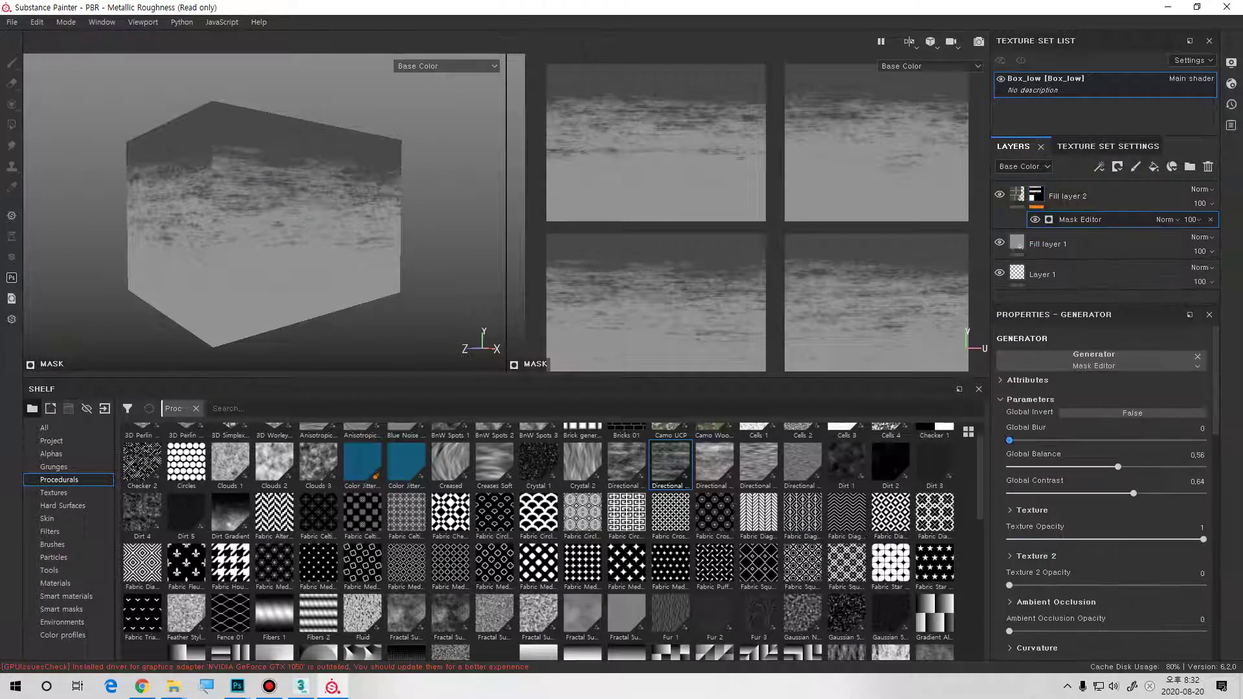
- Try Fabric Cross Rounded as the Mask Editor's texture input and replace it with Fabric Diagonal Thin
scroll(1101, 492, "down", 3)
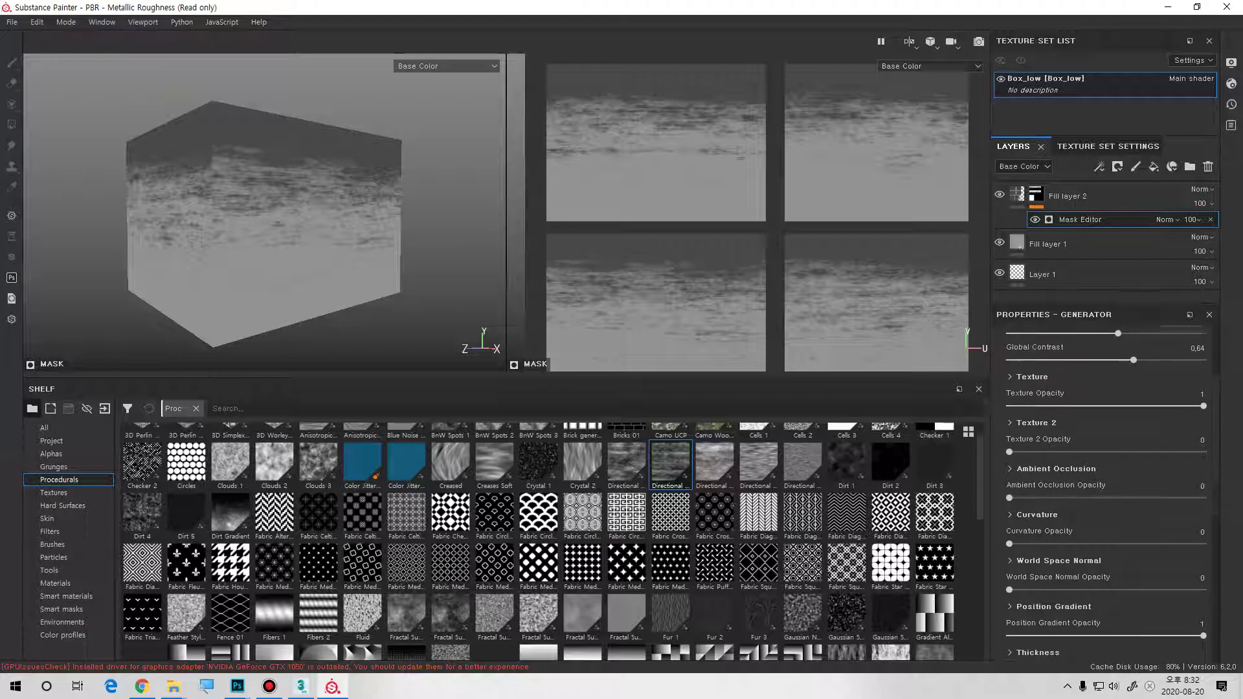
scroll(1101, 492, "down", 1)
mouse_move(1203, 381)
left_mouse_down()
mouse_move(1115, 381)
mouse_move(1205, 380)
left_mouse_up()
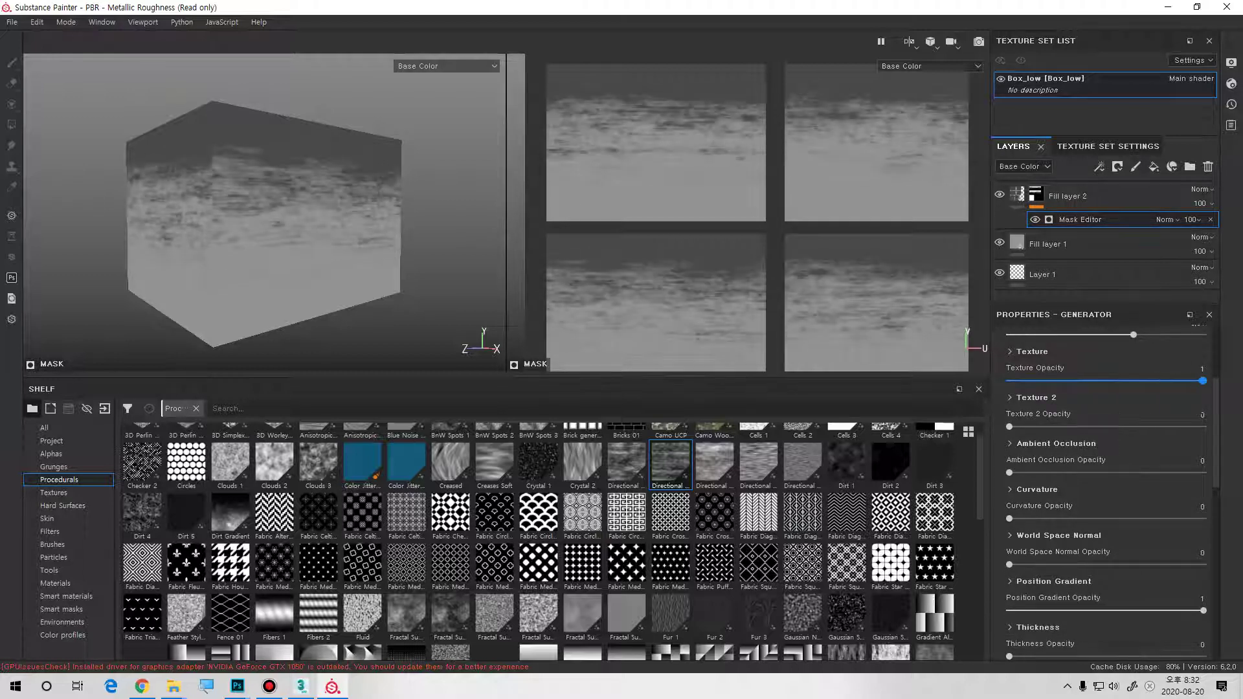
left_click_drag(1216, 434, 1215, 580)
scroll(1106, 492, "down", 5)
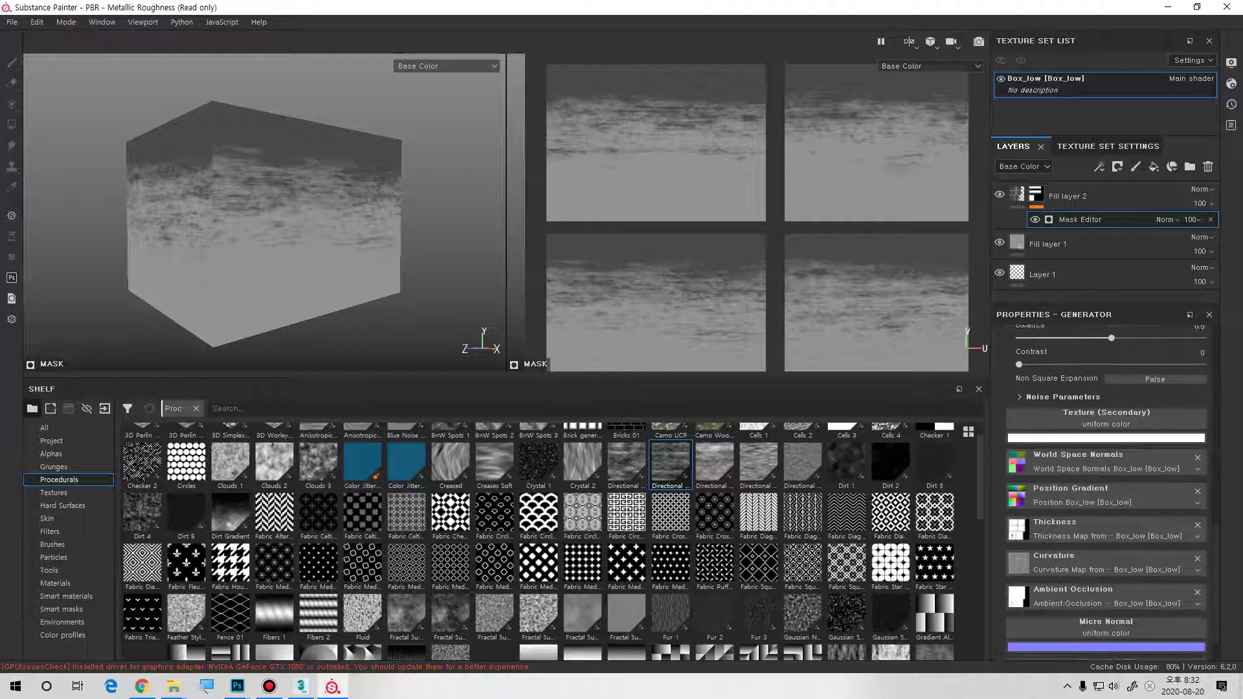
scroll(1106, 492, "up", 6)
scroll(1105, 492, "up", 2)
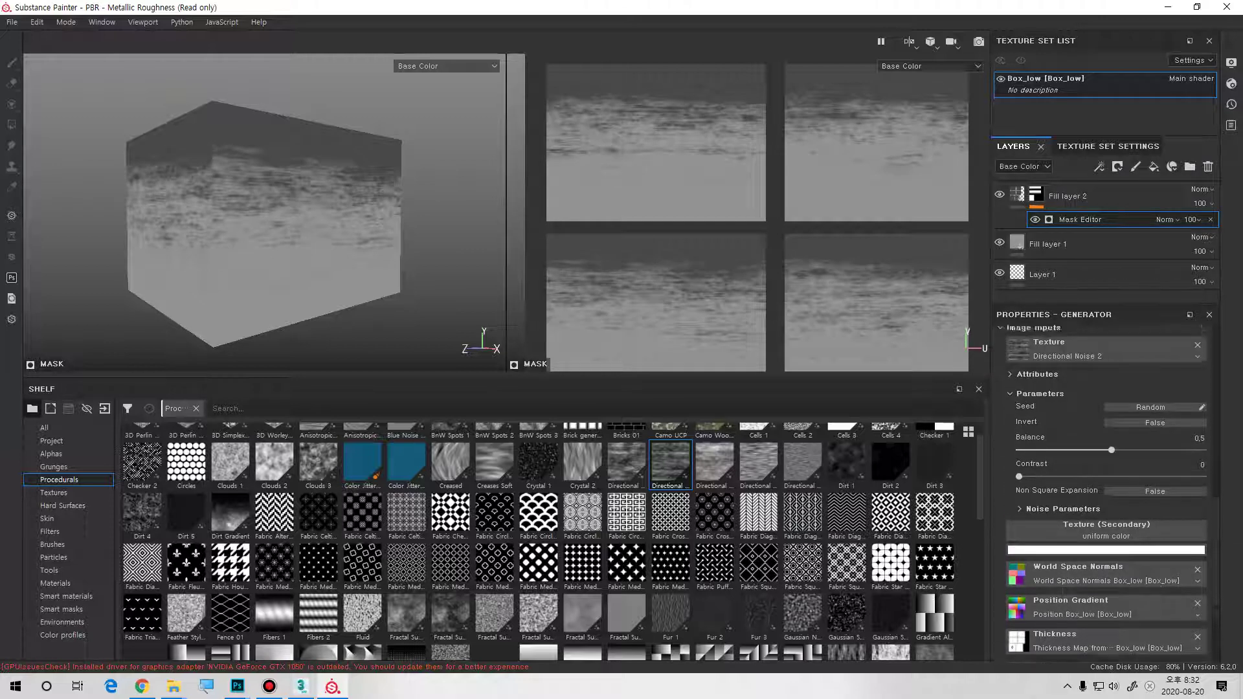
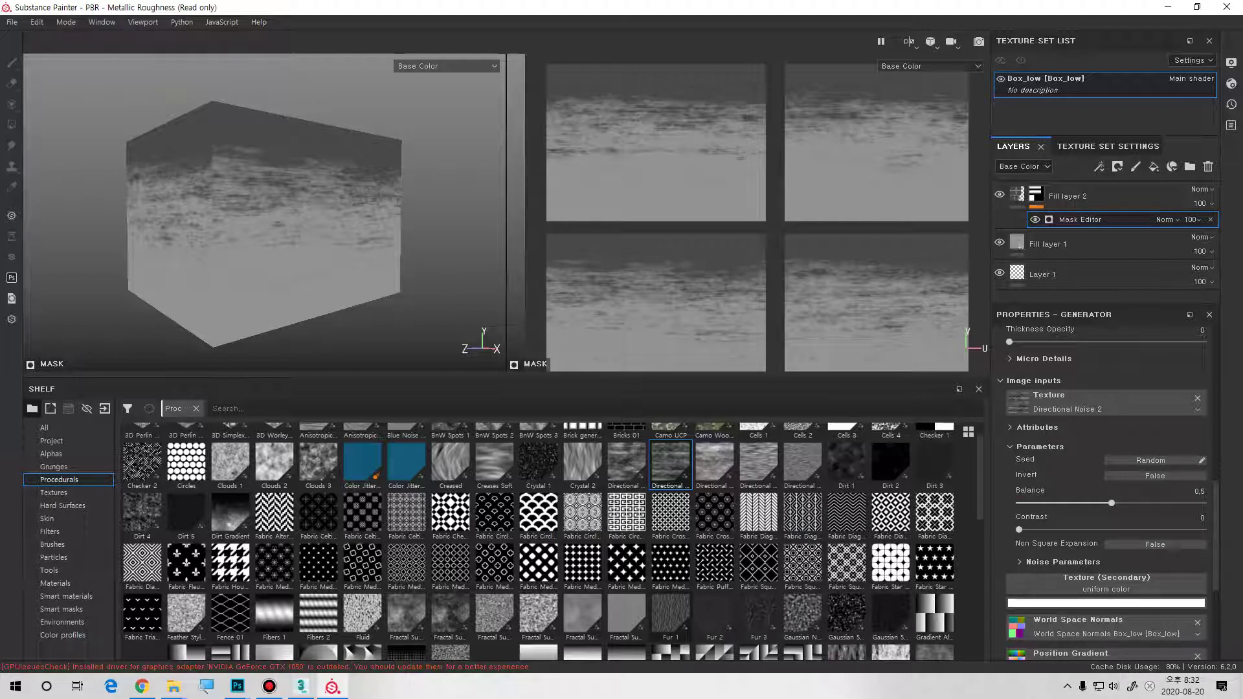
left_click_drag(714, 513, 1101, 402)
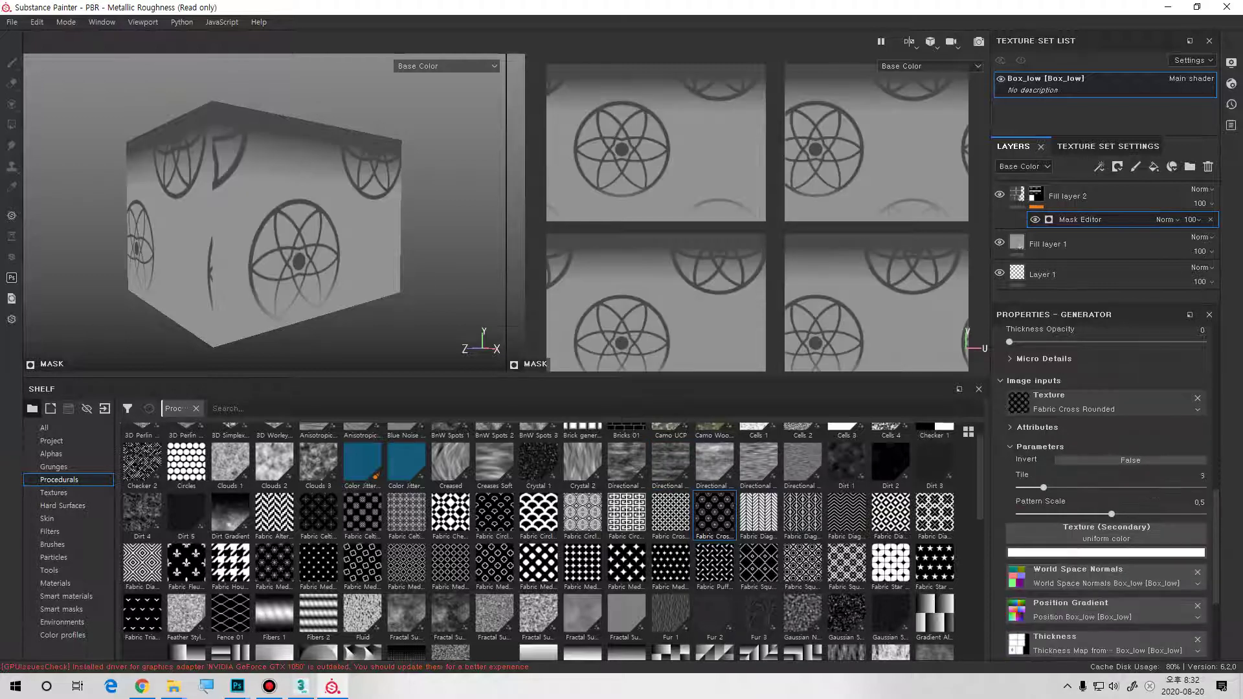
left_click_drag(847, 515, 1101, 402)
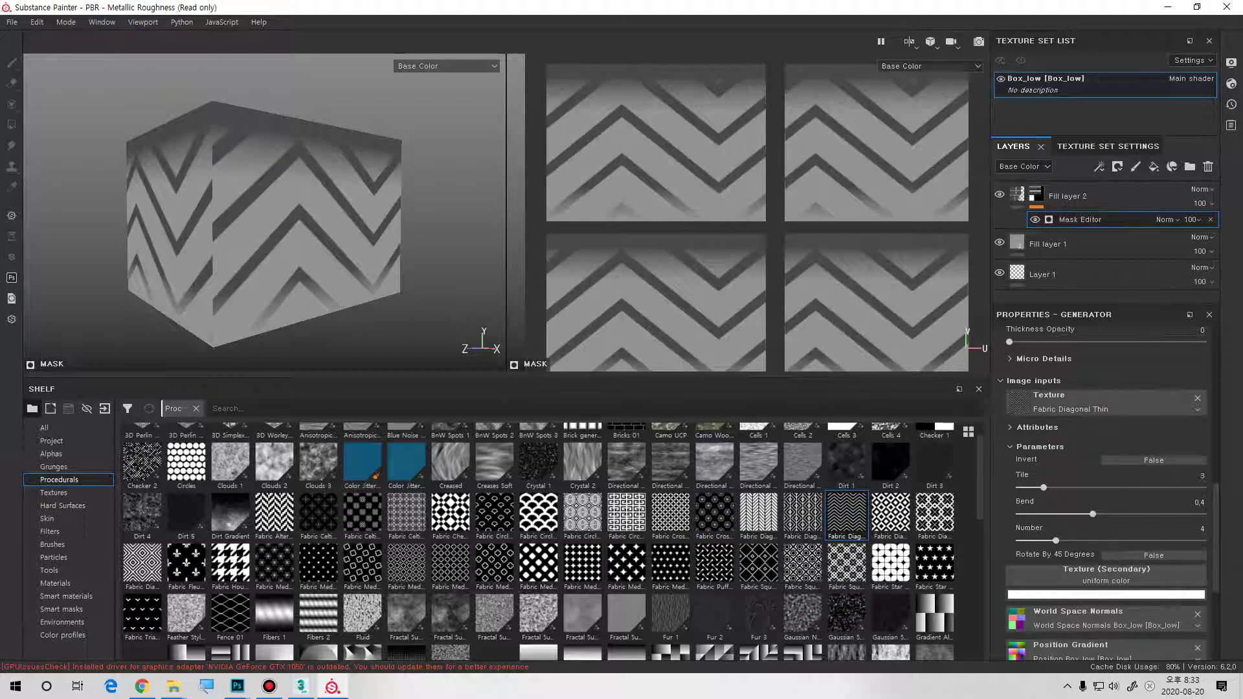
- Set the blending mode of the Mask Editor's Texture to Multiply and check the pattern on the box
left_click_drag(272, 233, 266, 259, "alt")
scroll(271, 255, "down", 2)
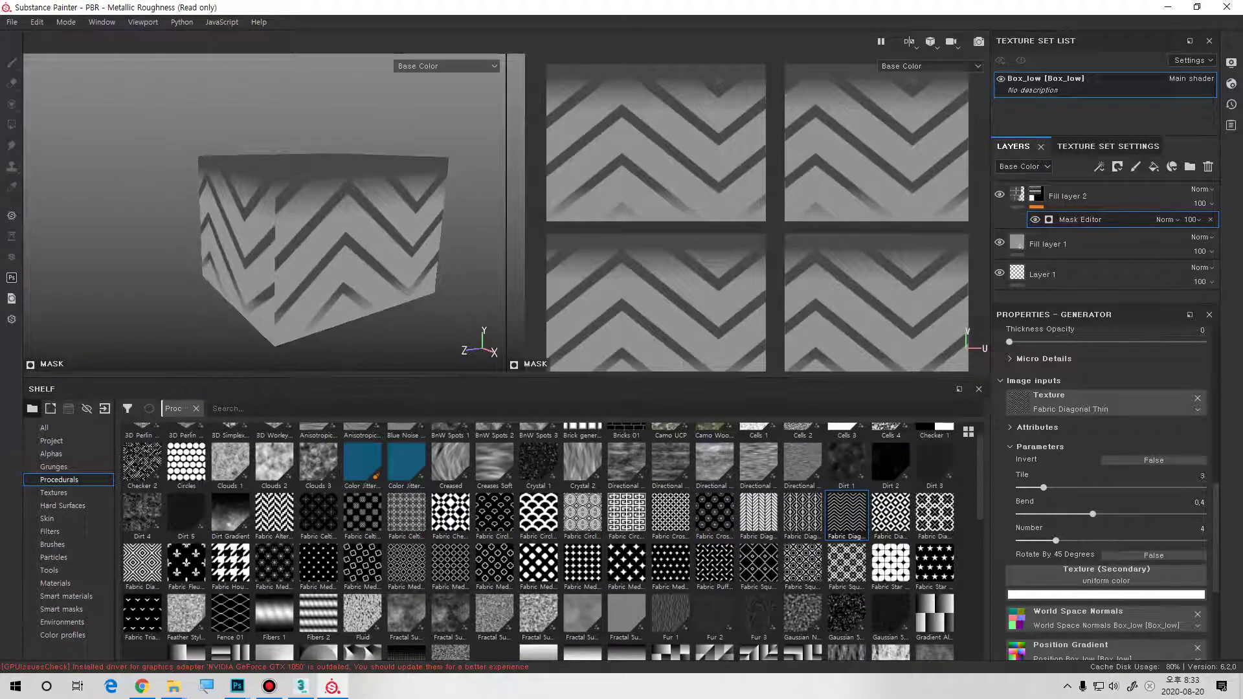
left_click_drag(1216, 521, 1216, 464)
scroll(1107, 497, "up", 5)
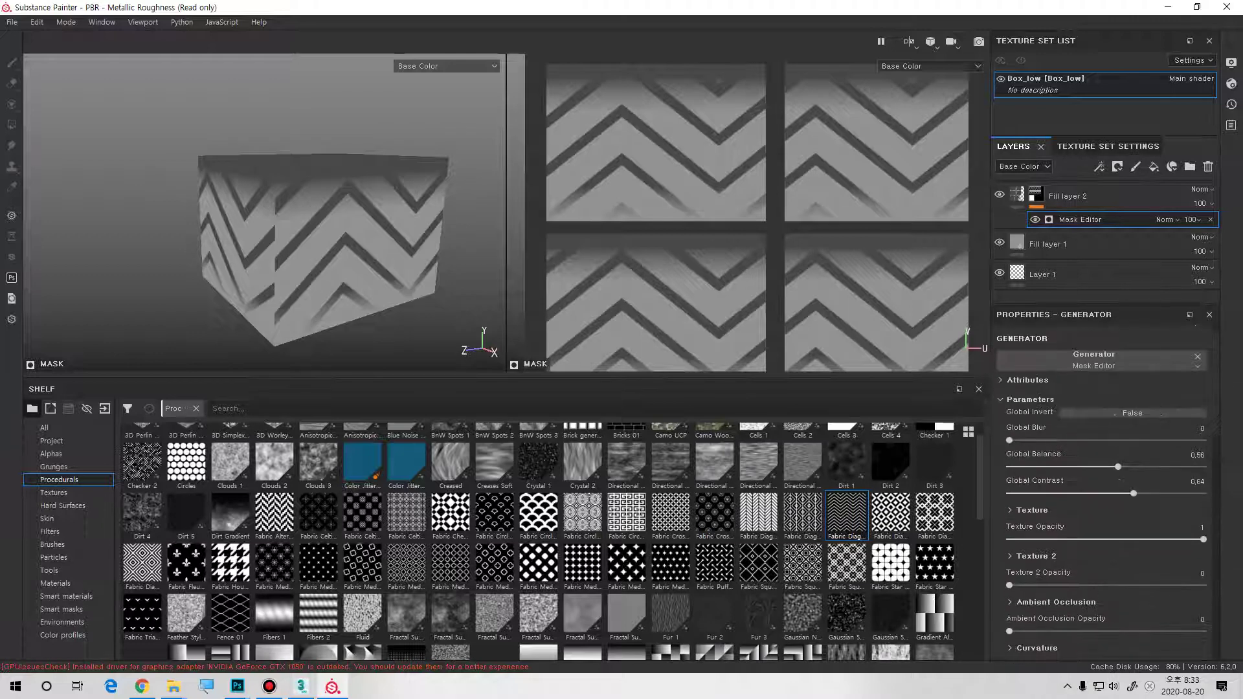
left_click(1032, 510)
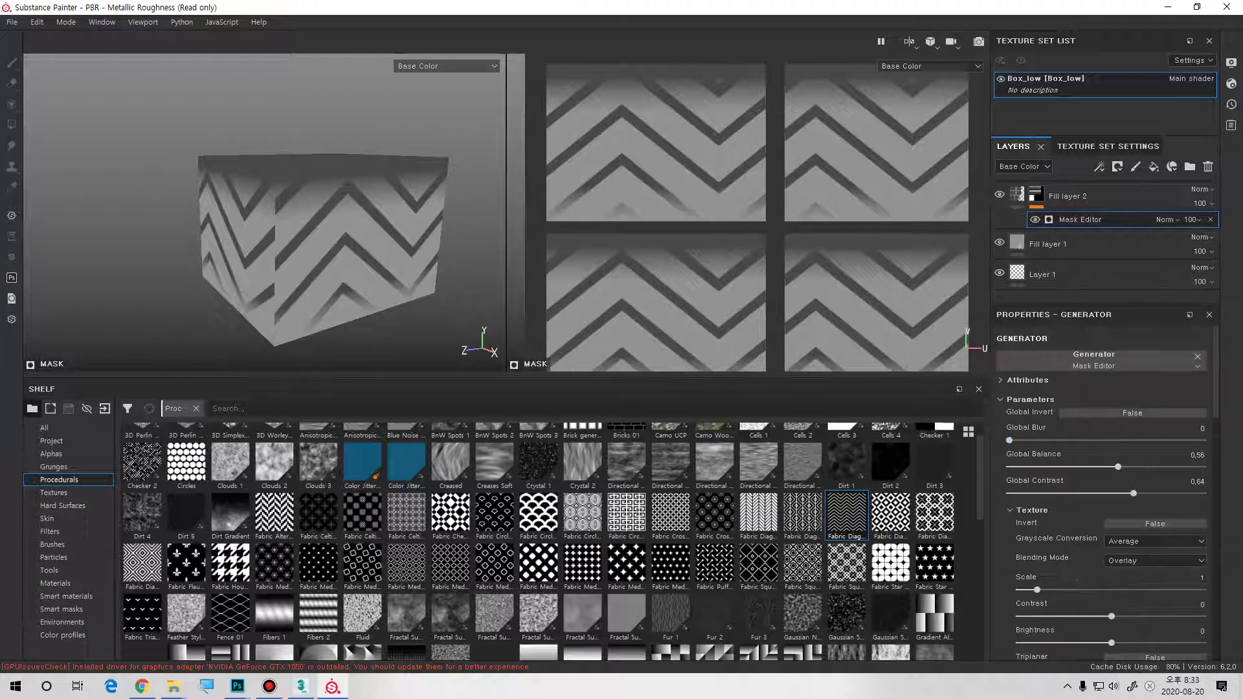
scroll(1107, 497, "down", 3)
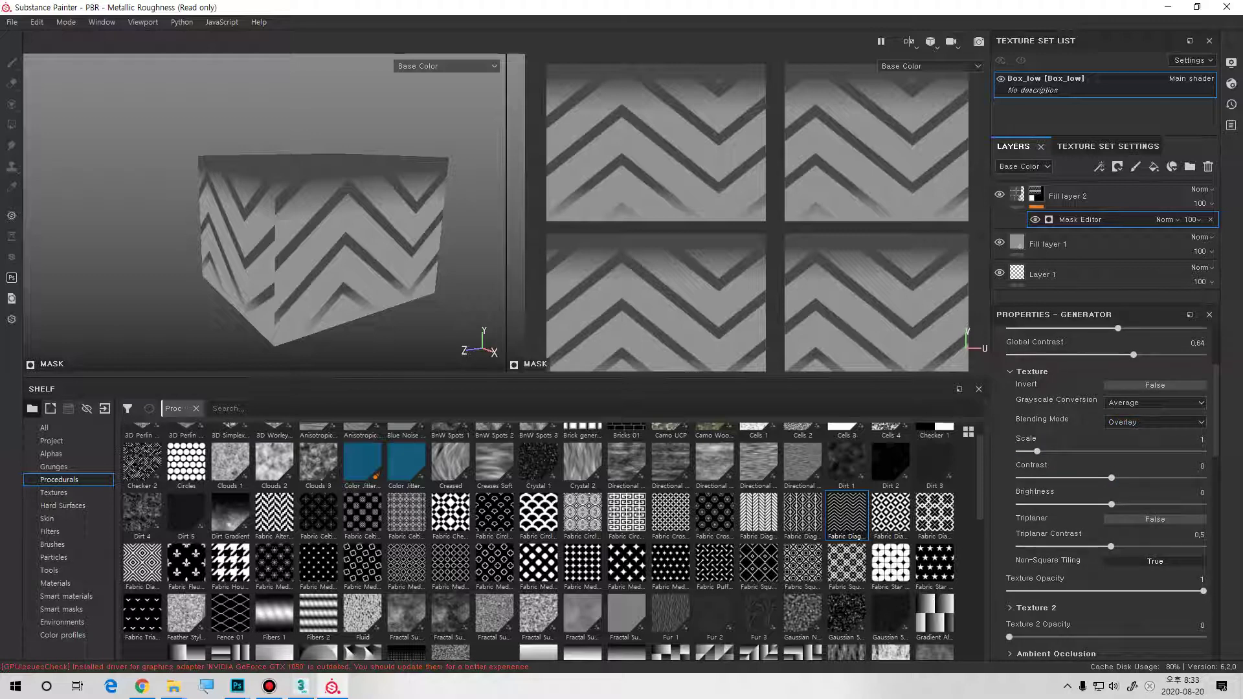
left_click(1155, 422)
left_click(1152, 461)
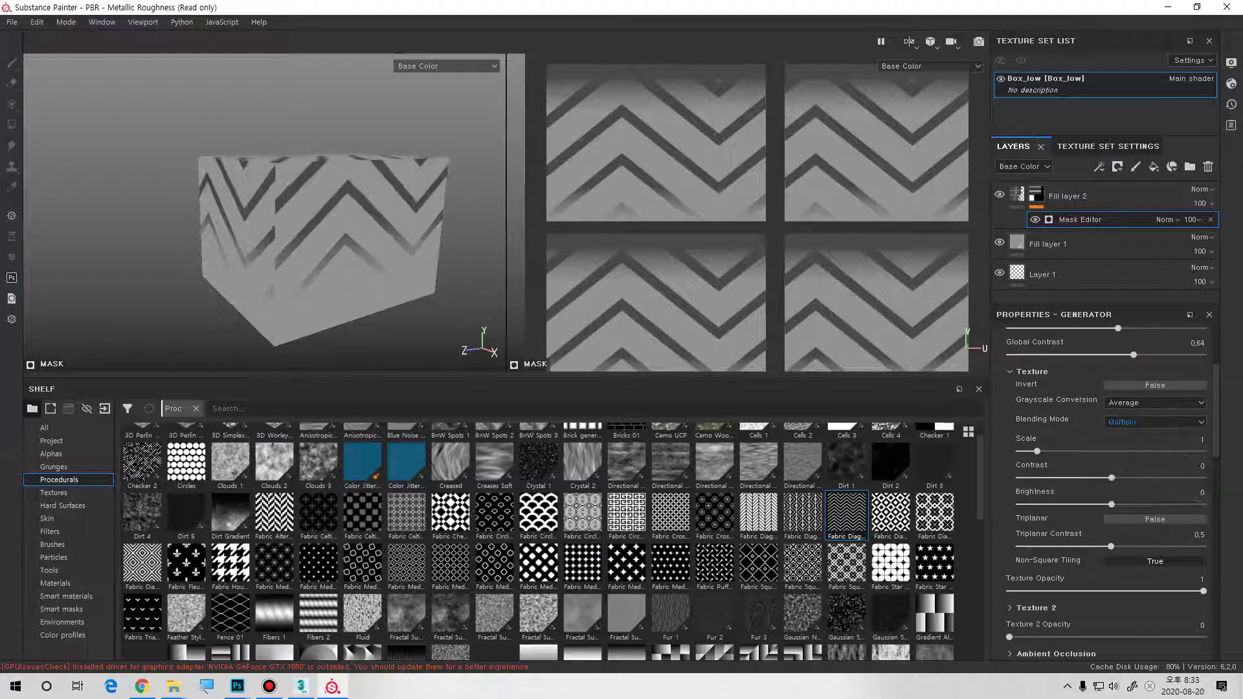
left_click_drag(324, 220, 333, 265, "alt")
- Compare the Screen and Overlay blending modes for the Mask Editor's Texture
left_click(1155, 422)
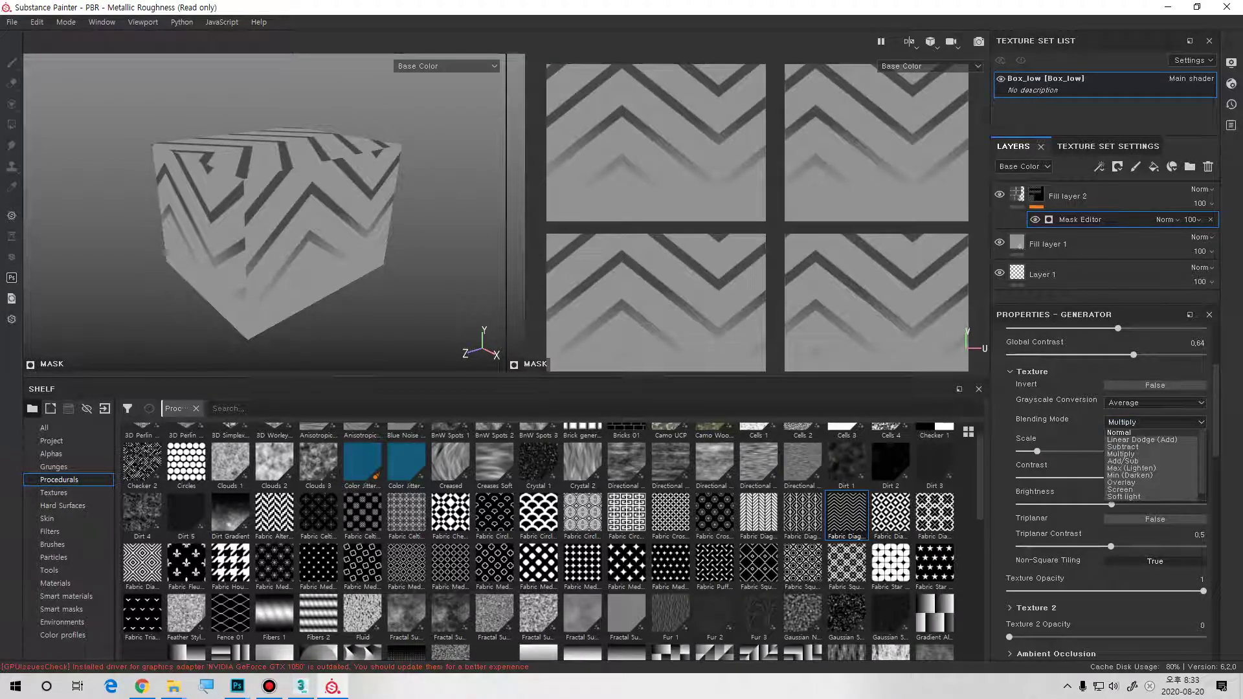
left_click(1120, 490)
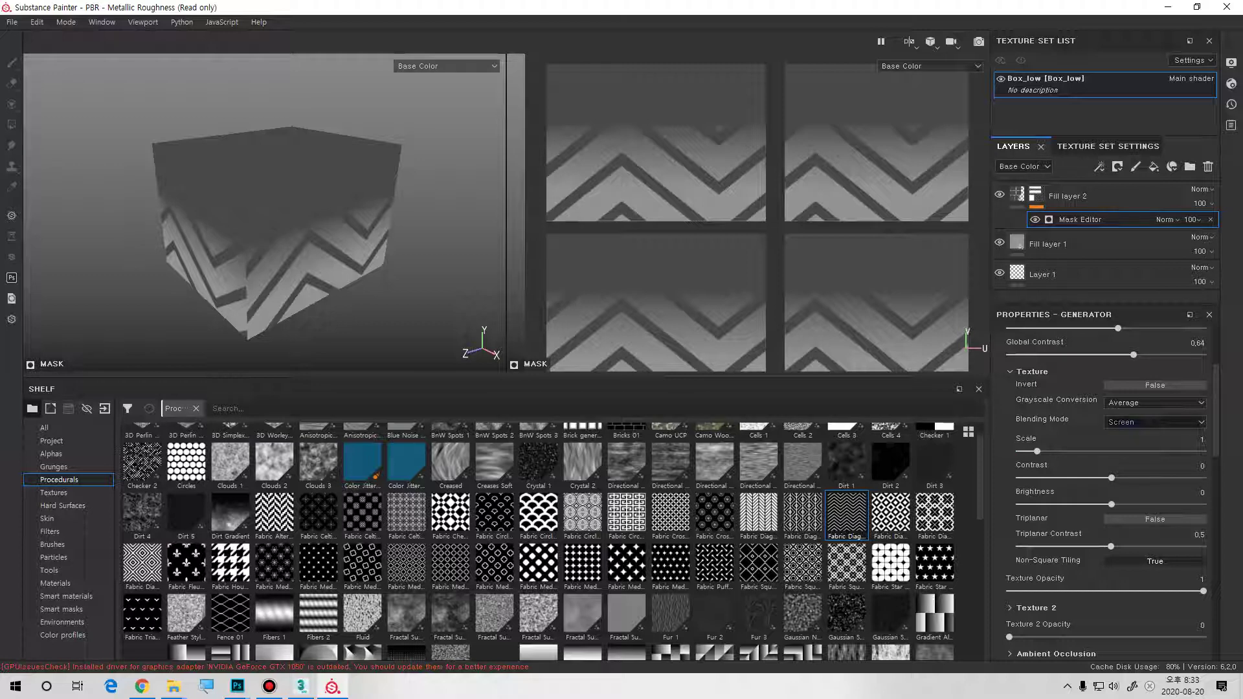
left_click(1155, 421)
left_click(1126, 483)
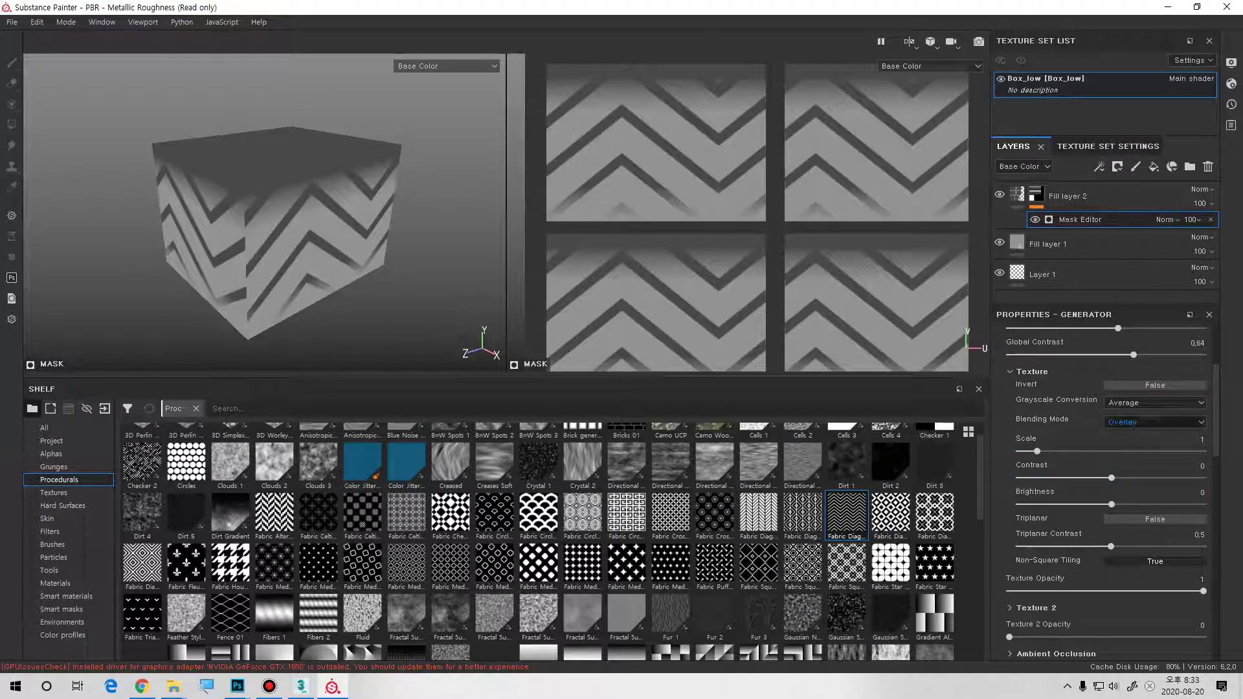
left_click(1154, 421)
left_click(1120, 489)
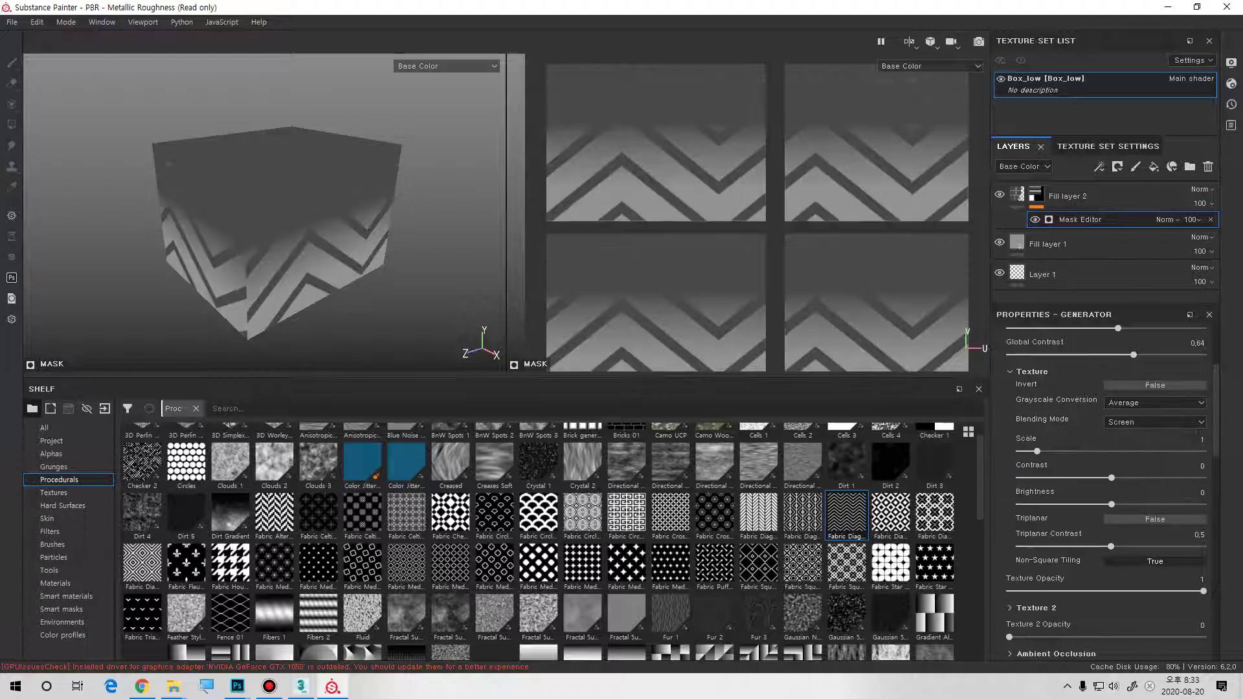
- Try Multiply again for the Mask Editor's Texture and set its blending mode to Normal
left_click(1154, 421)
left_click(1121, 453)
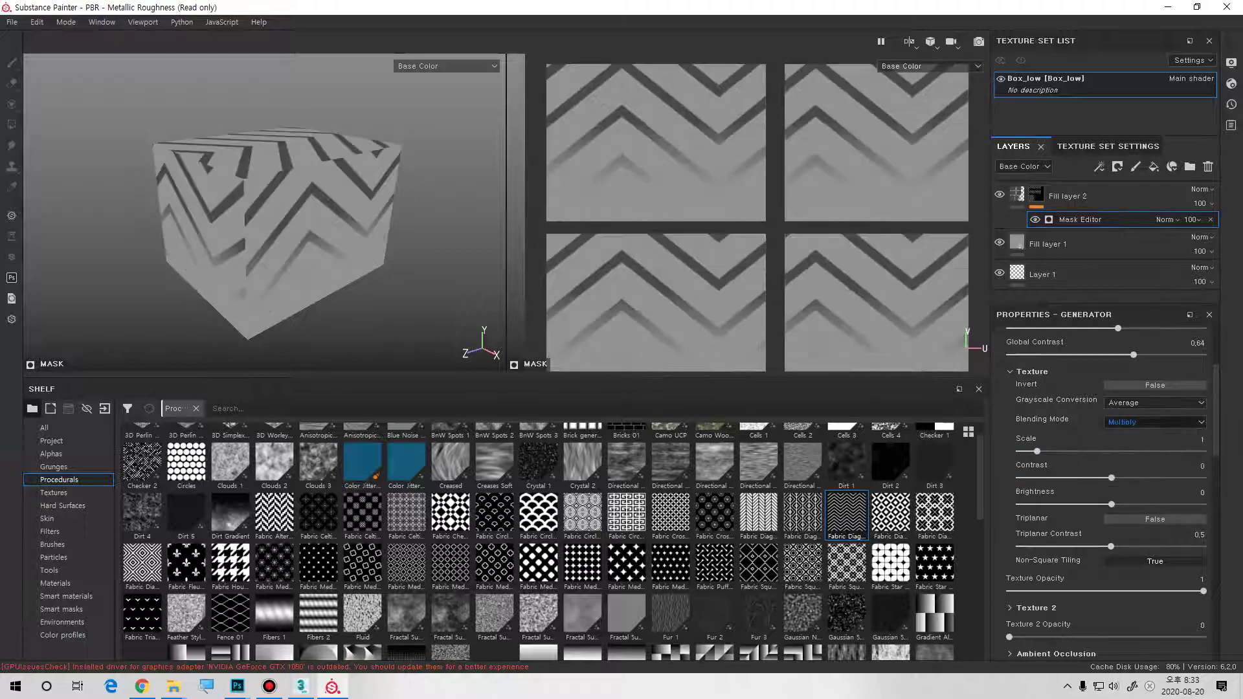
left_click(1154, 421)
left_click(1120, 431)
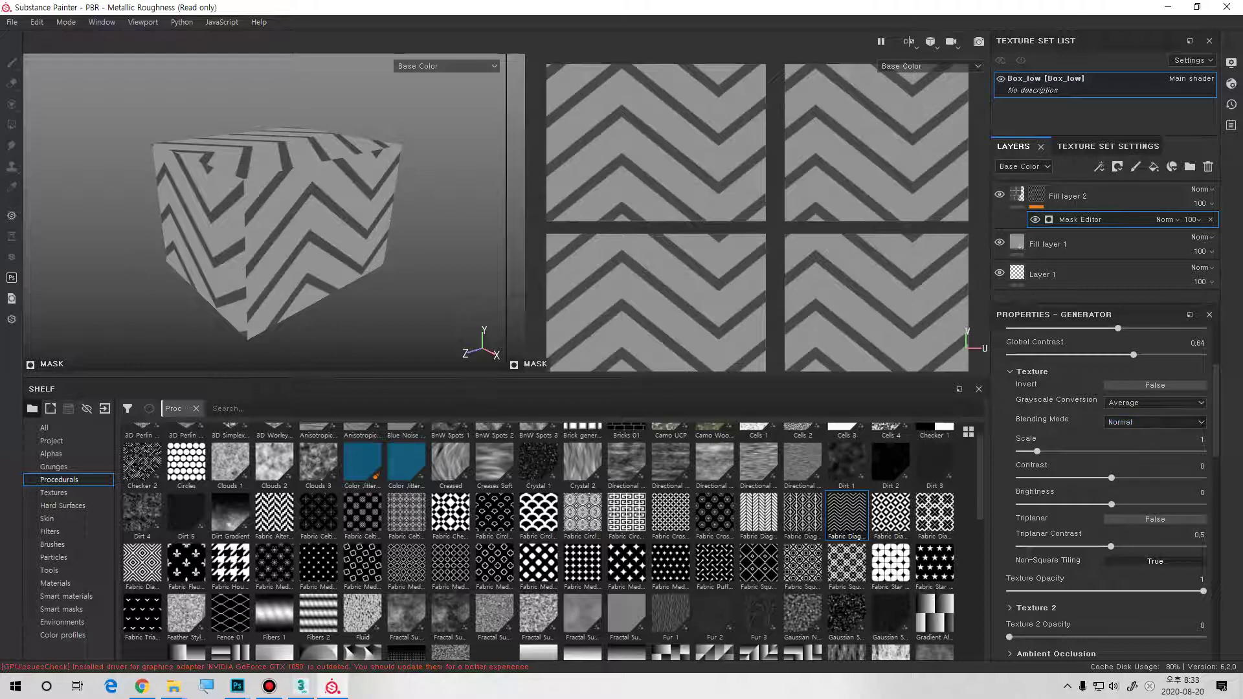
- Switch to Photoshop, close Nico_Coat_Albm.tga without saving, and bring the Untitled-1 document forward
mouse_move(237, 687)
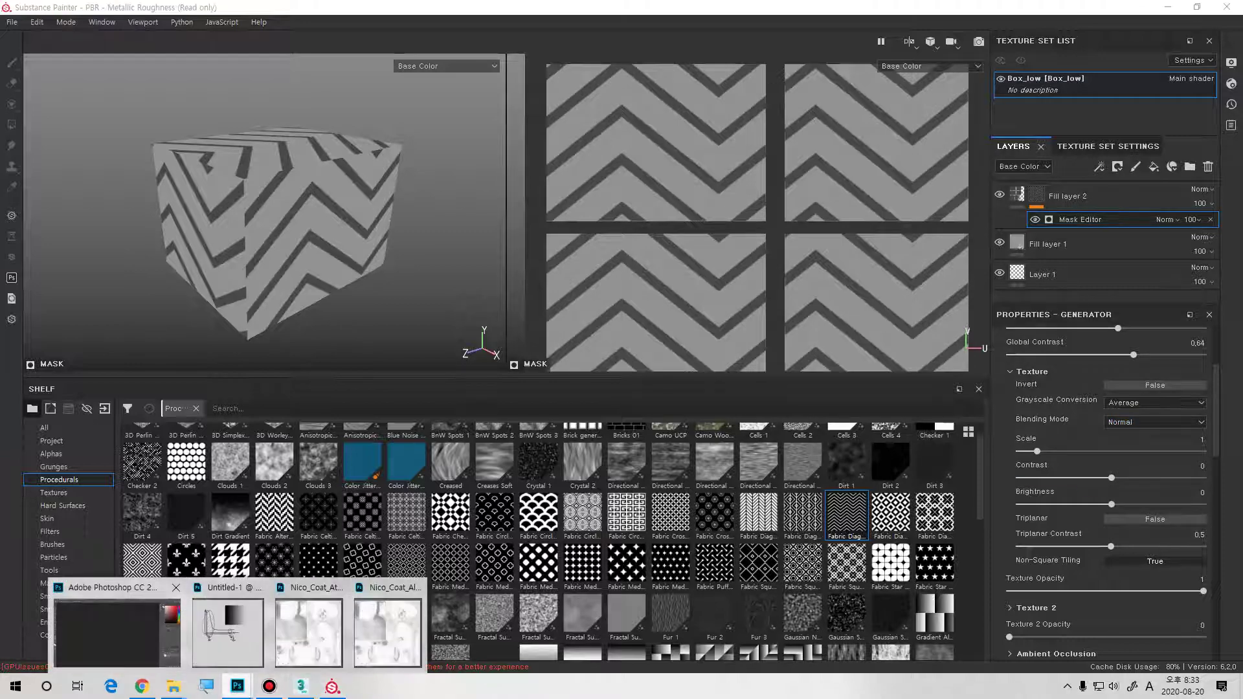
left_click(103, 625)
left_click(654, 110)
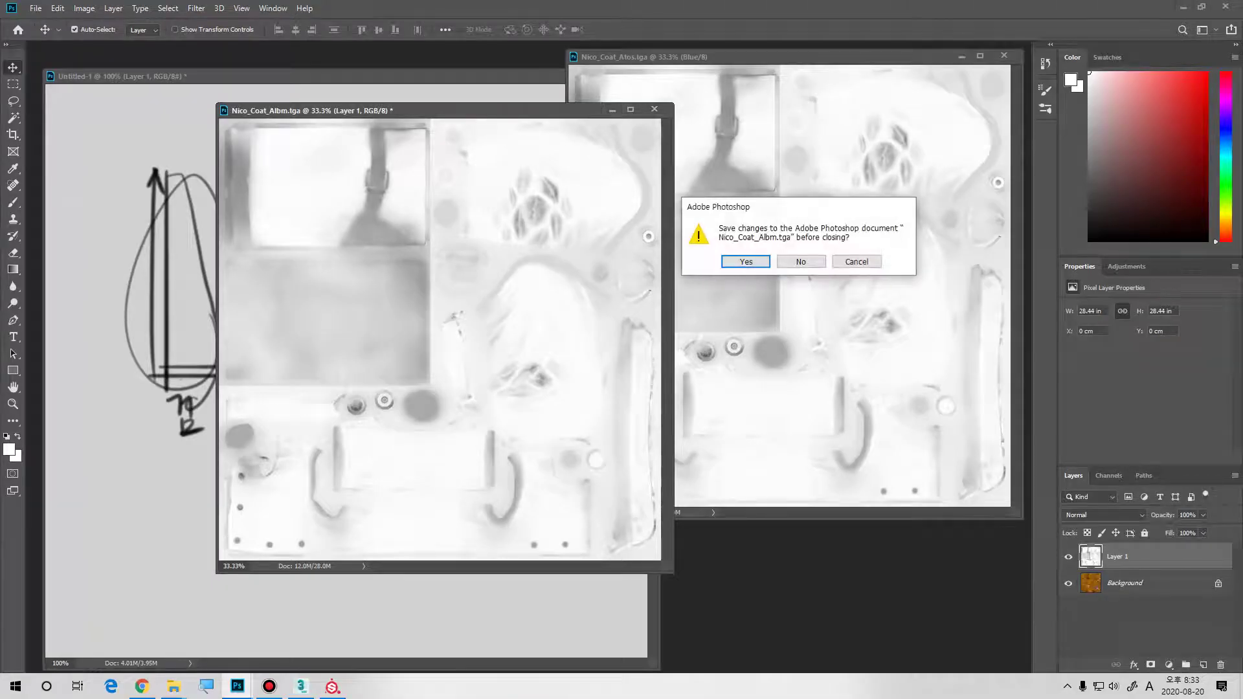
left_click(807, 261)
left_click(414, 76)
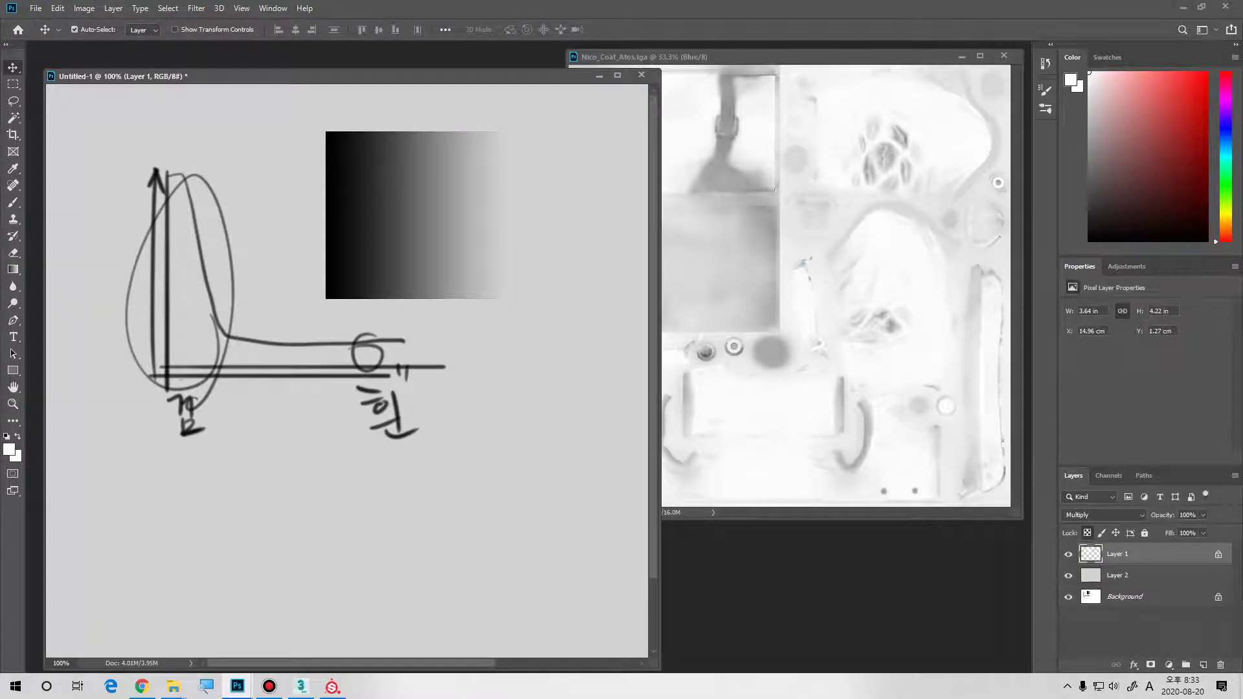
- Merge all layers of Untitled-1 into the background and fill it with white
left_click(1125, 596, "shift")
key("ctrl+e")
key("alt+Delete")
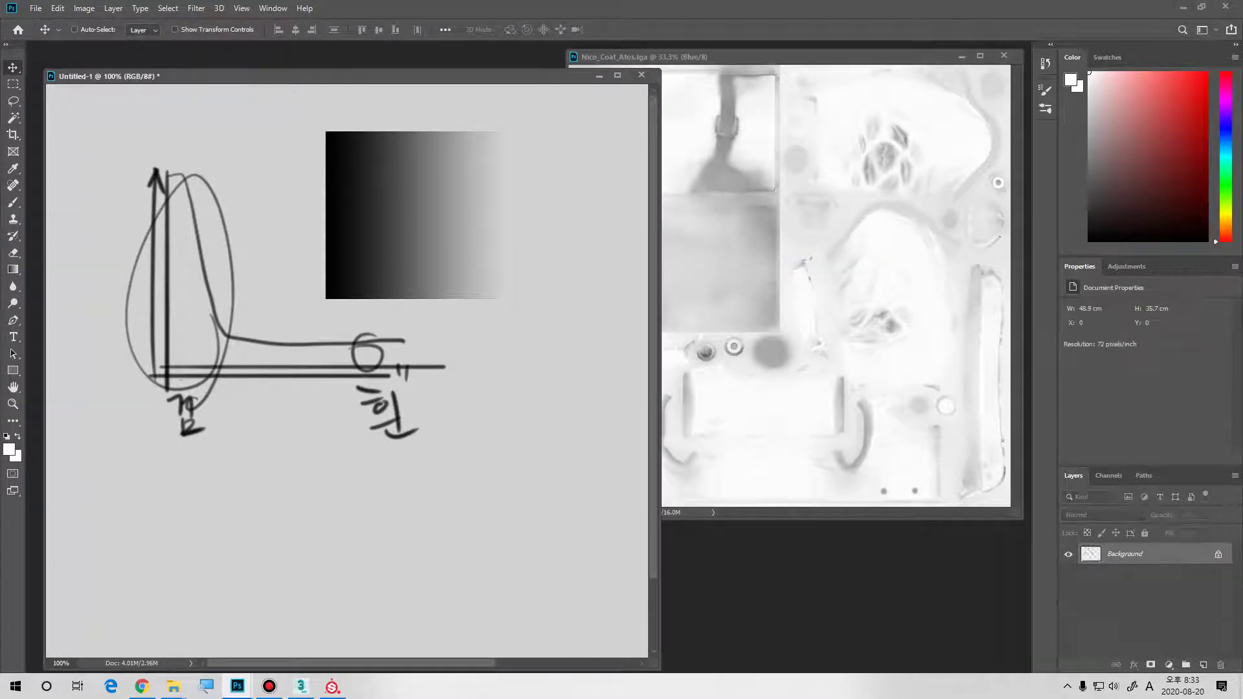
- Sketch a box filled with hatching in the canvas's upper-left area using a black brush of size 10
key("b")
key("d")
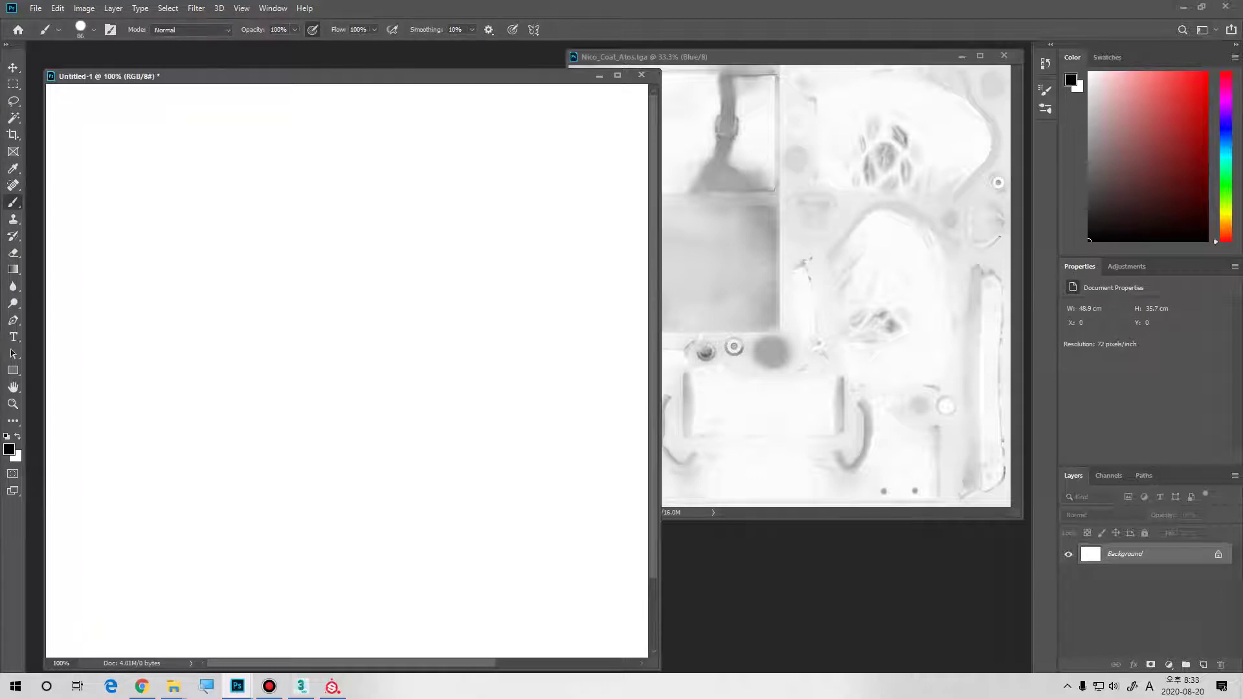
key("bracketleft")
key("bracketleft")
key("bracketleft")
key("bracketleft")
key("bracketleft")
mouse_move(152, 268)
left_mouse_down()
mouse_move(216, 373)
mouse_move(273, 345)
left_mouse_up()
left_click_drag(181, 369, 248, 338)
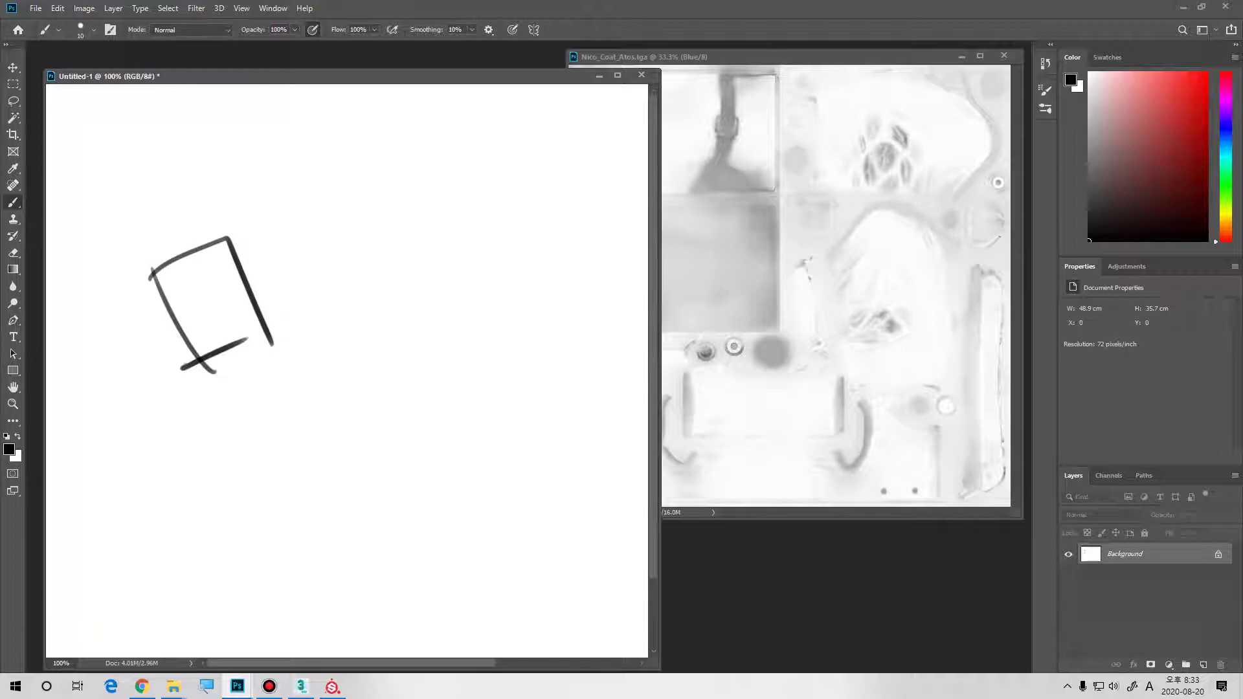
mouse_move(187, 250)
left_mouse_down()
mouse_move(167, 288)
mouse_move(194, 314)
mouse_move(249, 283)
mouse_move(247, 344)
left_mouse_up()
- Draw a plus sign and a second hatched box beside the first, with an arrow pointing back to the first box
mouse_move(289, 261)
left_mouse_down()
mouse_move(300, 299)
mouse_move(306, 274)
left_mouse_up()
mouse_move(316, 217)
left_mouse_down()
mouse_move(341, 329)
mouse_move(424, 269)
mouse_move(341, 328)
mouse_move(432, 302)
left_mouse_up()
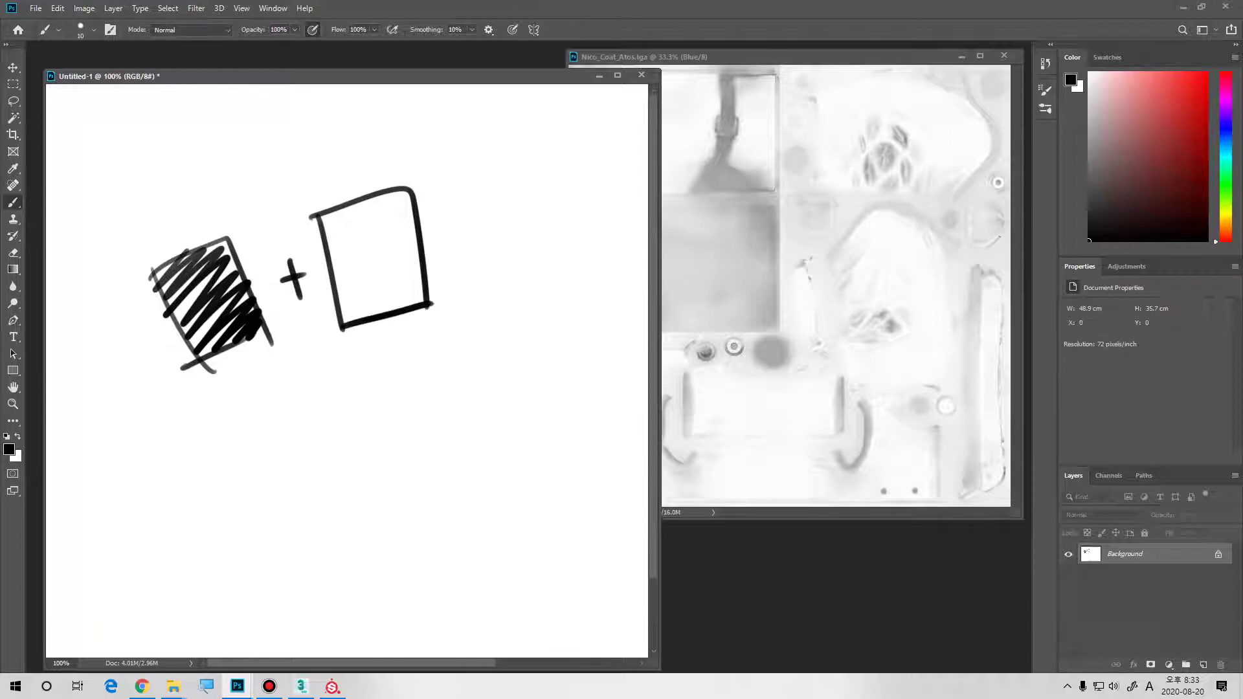
mouse_move(342, 198)
left_mouse_down()
mouse_move(378, 194)
mouse_move(335, 288)
mouse_move(424, 254)
mouse_move(390, 320)
mouse_move(401, 314)
left_mouse_up()
mouse_move(404, 195)
left_mouse_down()
mouse_move(348, 278)
mouse_move(347, 323)
mouse_move(385, 278)
left_mouse_up()
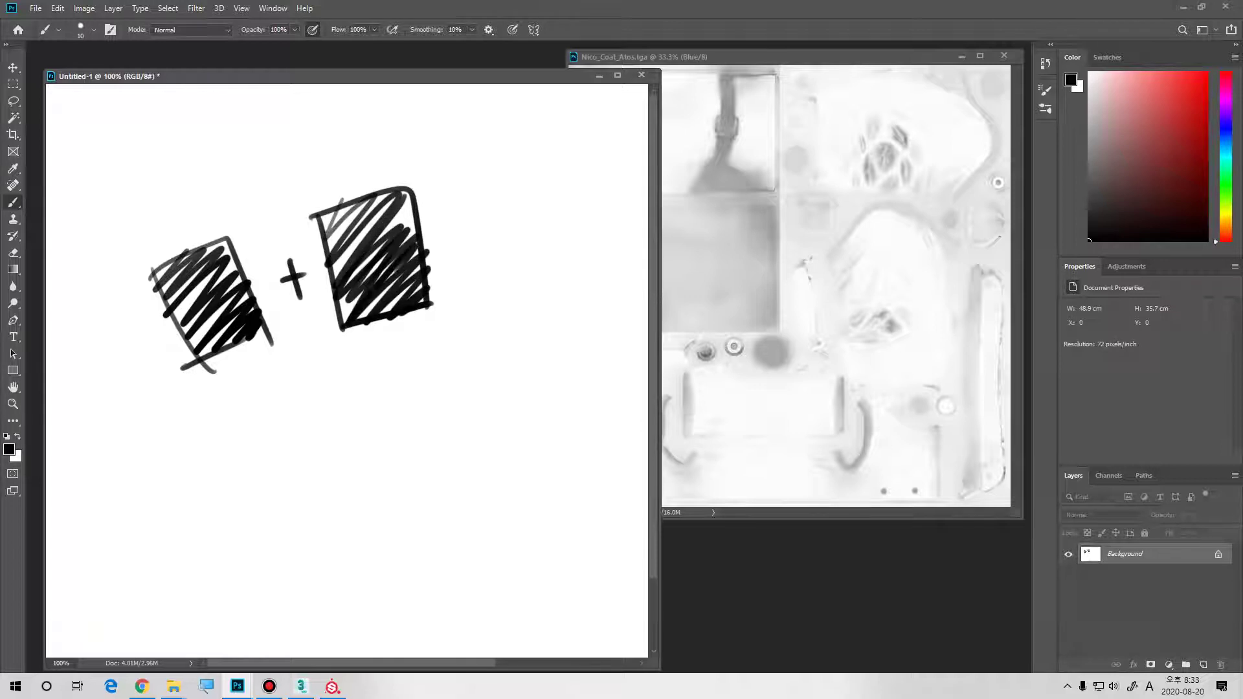
mouse_move(319, 232)
left_mouse_down()
mouse_move(244, 257)
mouse_move(259, 268)
left_mouse_up()
- Complete the sketched equation with an equals sign and a hatched result box marked with an X above it
left_click_drag(451, 235, 478, 244)
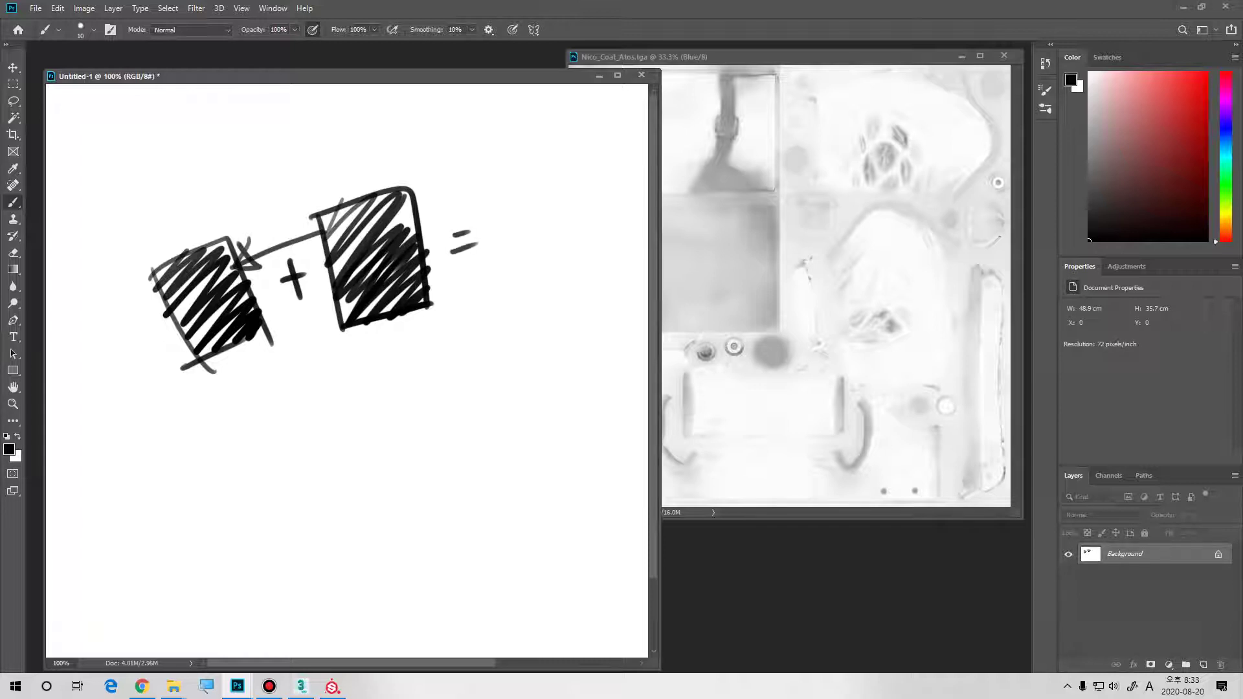
mouse_move(480, 178)
left_mouse_down()
mouse_move(492, 293)
mouse_move(576, 270)
left_mouse_up()
left_click_drag(486, 293, 555, 275)
left_click_drag(486, 220, 565, 159)
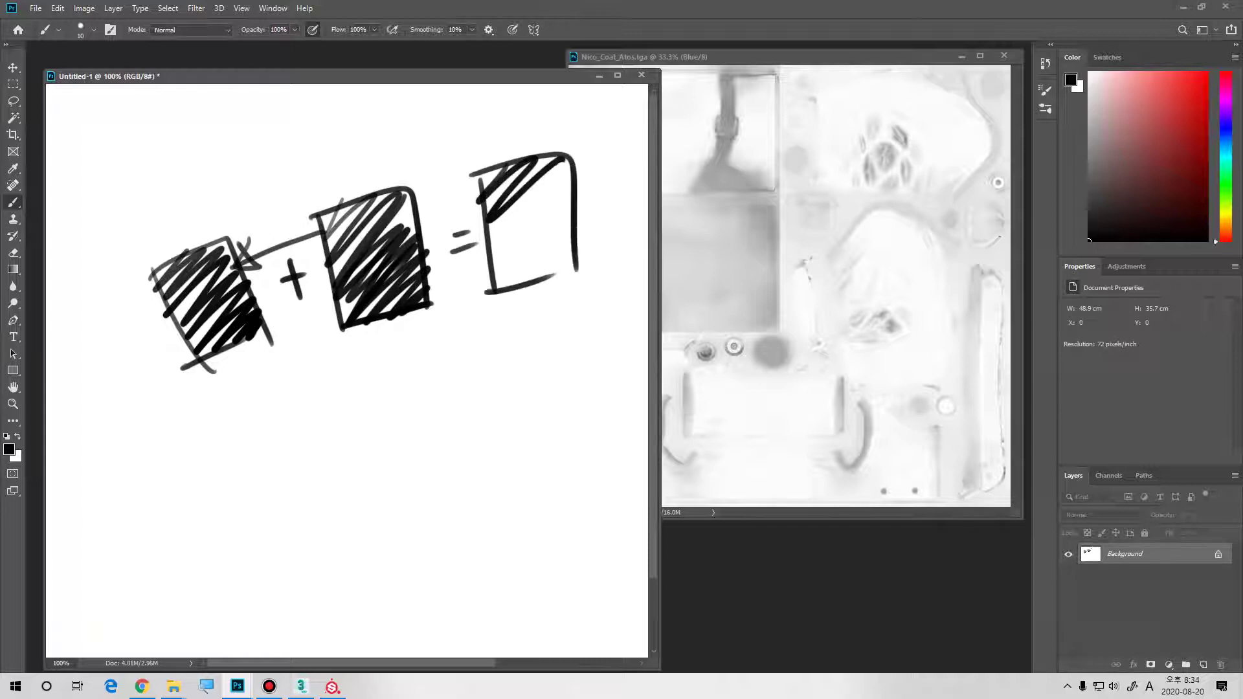
mouse_move(494, 194)
left_mouse_down()
mouse_move(570, 220)
mouse_move(535, 293)
left_mouse_up()
left_click_drag(498, 124, 484, 157)
left_click_drag(480, 130, 509, 151)
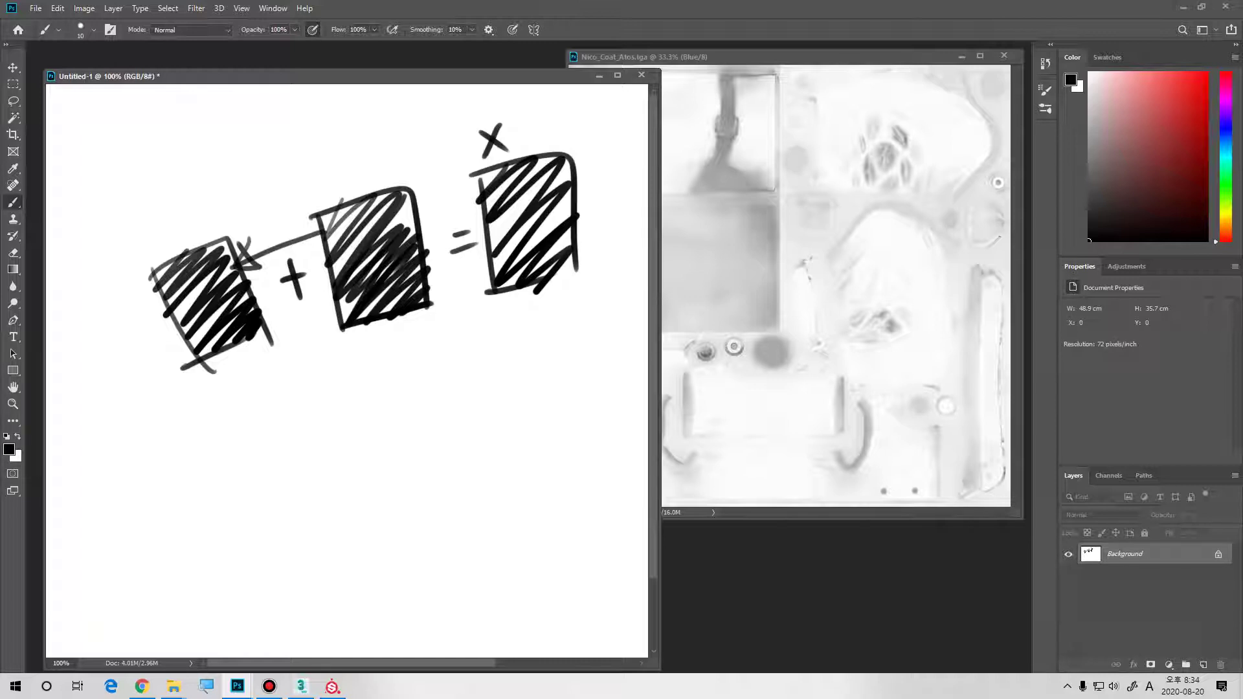
- Sketch a second equation row beneath the first: a hatched box, a plus sign and an empty box
left_click_drag(180, 420, 286, 474)
left_click_drag(274, 424, 278, 463)
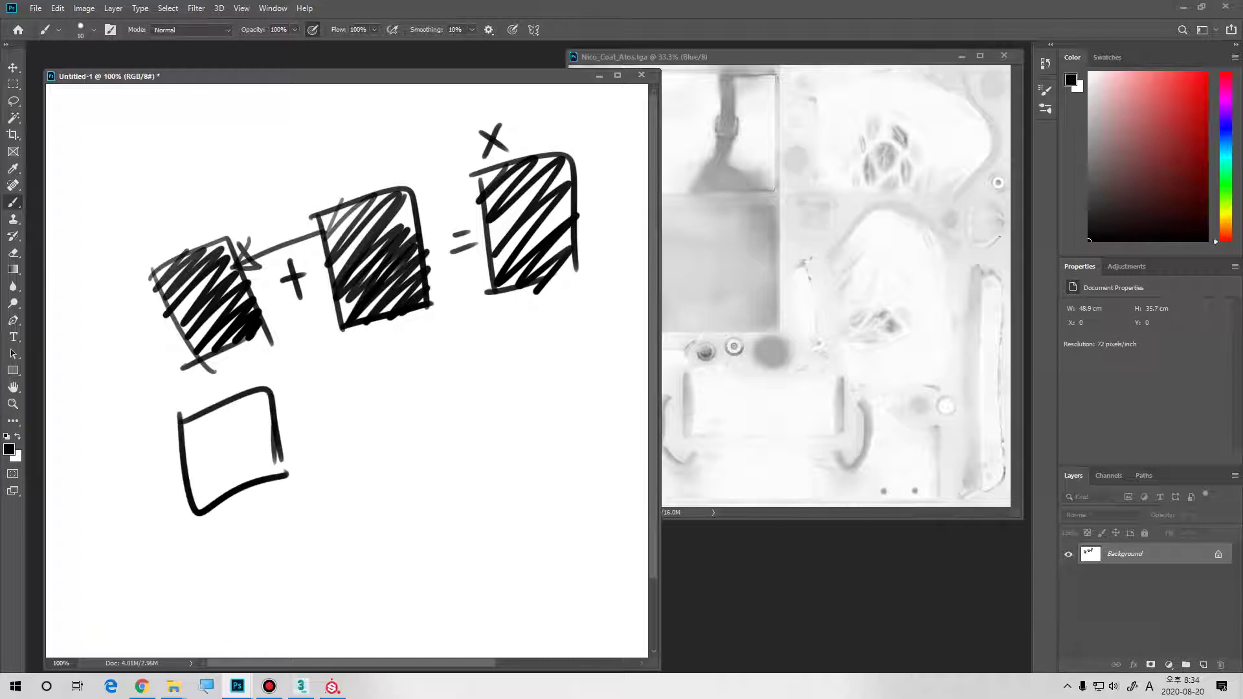
mouse_move(178, 455)
left_mouse_down()
mouse_move(252, 398)
mouse_move(262, 489)
mouse_move(279, 462)
left_mouse_up()
left_click_drag(307, 387, 317, 428)
mouse_move(298, 419)
left_mouse_down()
mouse_move(326, 407)
mouse_move(338, 378)
mouse_move(354, 456)
left_mouse_up()
mouse_move(336, 368)
left_mouse_down()
mouse_move(421, 337)
mouse_move(455, 445)
left_mouse_up()
left_click_drag(350, 457, 455, 428)
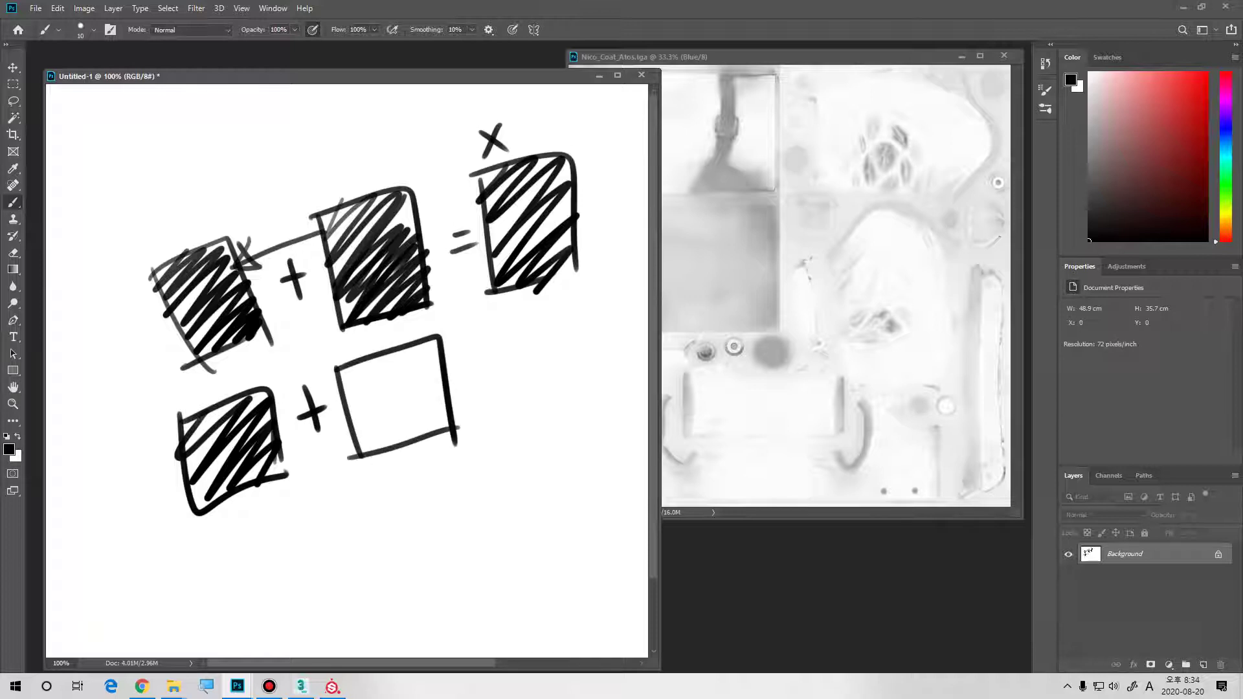
- Hatch the second row's empty box from light to dark, then add an equals sign and a handwritten 멀티 label beneath
left_click_drag(392, 353, 373, 377)
mouse_move(398, 367)
left_mouse_down()
mouse_move(382, 387)
mouse_move(394, 443)
left_mouse_up()
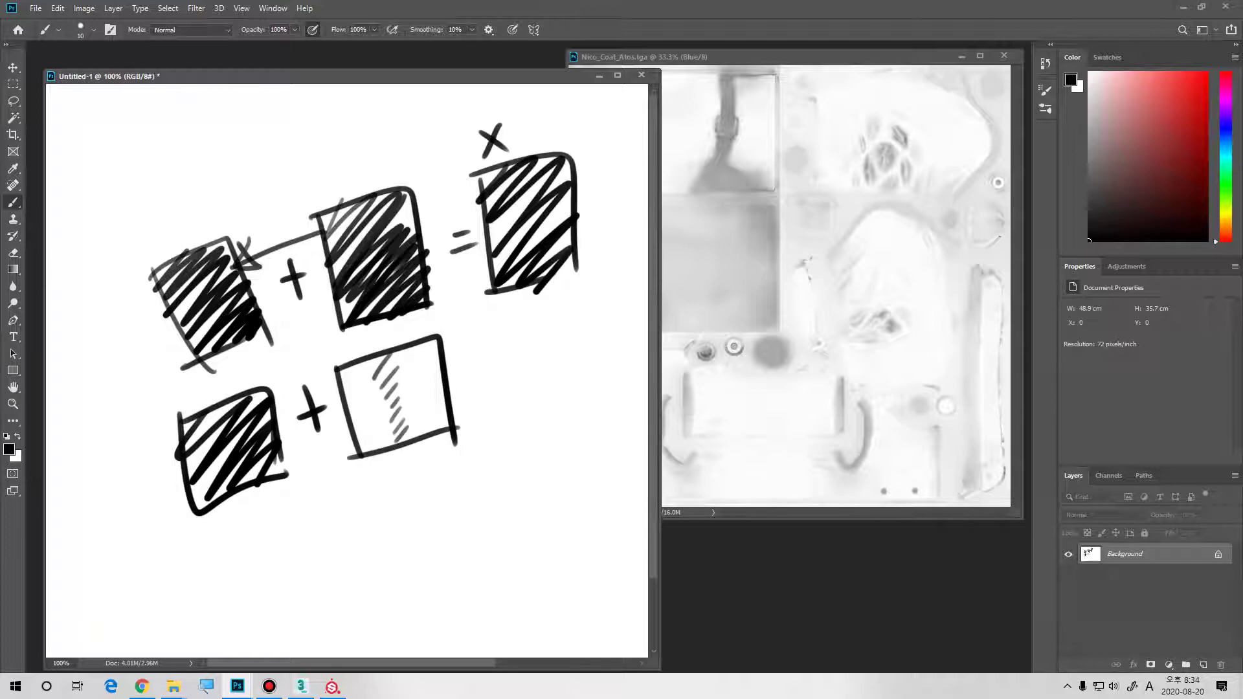
mouse_move(420, 340)
left_mouse_down()
mouse_move(385, 367)
mouse_move(414, 385)
mouse_move(435, 435)
mouse_move(448, 427)
left_mouse_up()
mouse_move(478, 367)
left_mouse_down()
mouse_move(499, 361)
mouse_move(497, 374)
left_mouse_up()
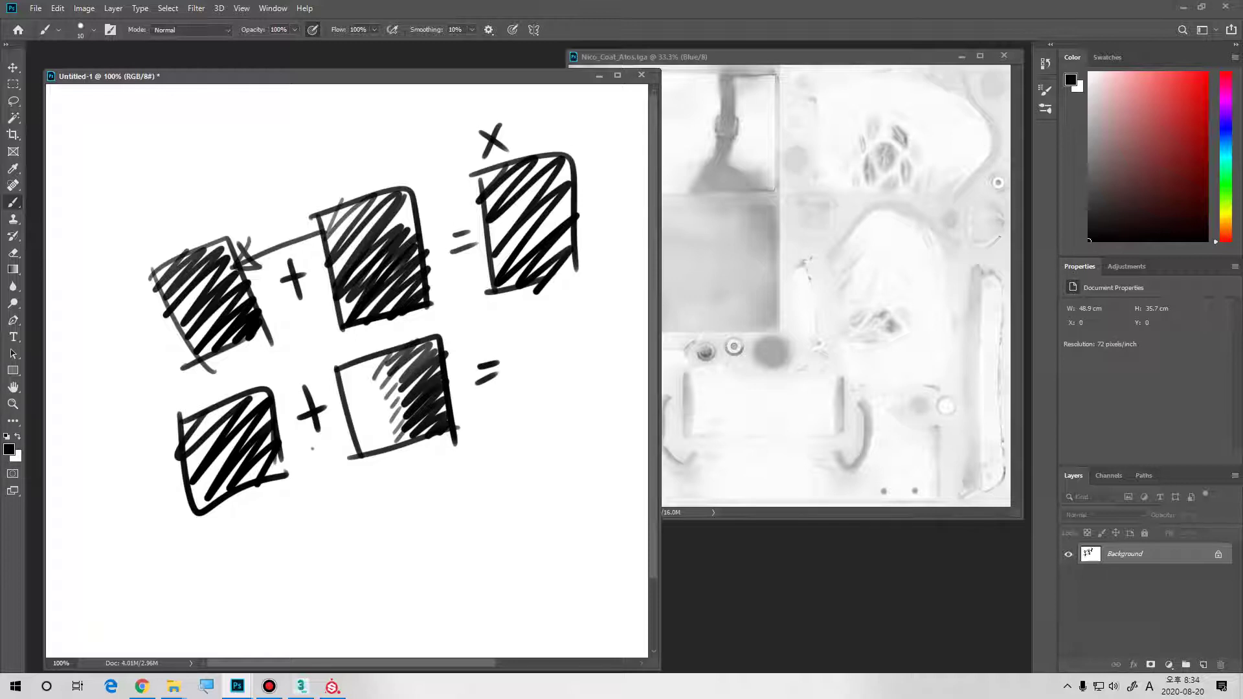
mouse_move(306, 478)
left_mouse_down()
mouse_move(315, 504)
mouse_move(342, 506)
left_mouse_up()
left_click_drag(334, 479, 354, 493)
- Finish the second equation with a fully hatched result box and circle its gradient-shaded box
left_click_drag(509, 317, 526, 393)
mouse_move(503, 316)
left_mouse_down()
mouse_move(586, 298)
mouse_move(604, 380)
left_mouse_up()
left_click_drag(523, 406, 590, 383)
mouse_move(531, 308)
left_mouse_down()
mouse_move(518, 343)
mouse_move(586, 324)
left_mouse_up()
left_click_drag(528, 400, 589, 354)
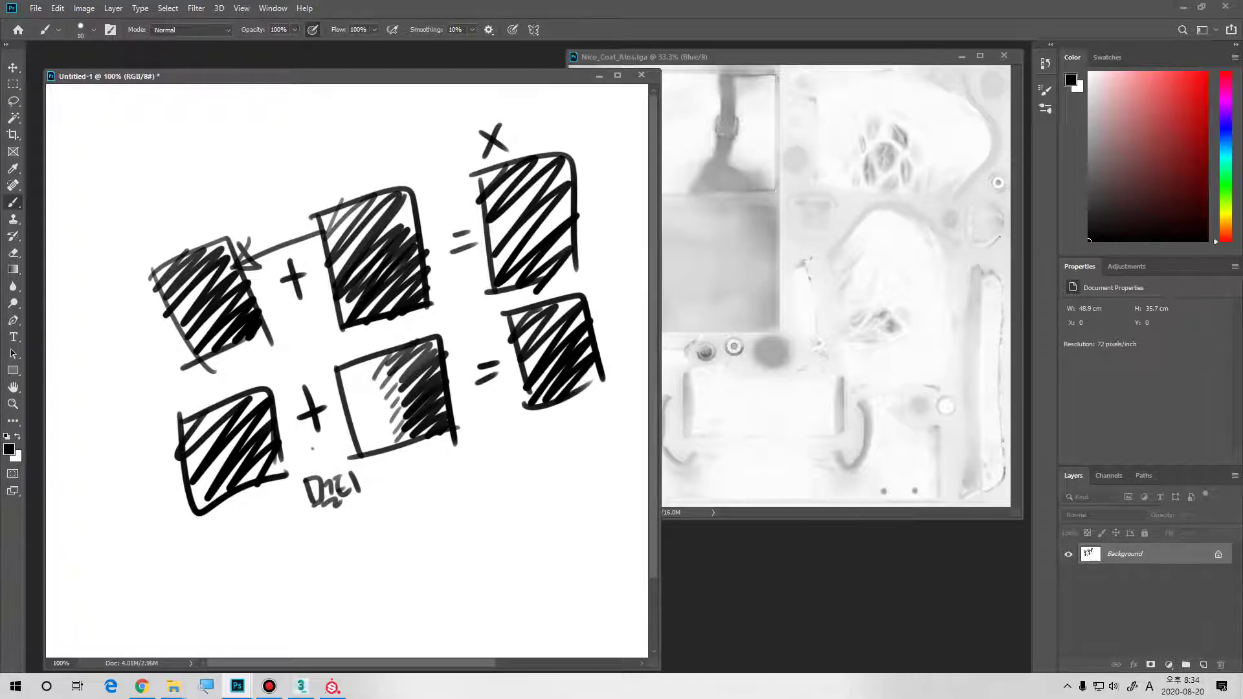
left_click_drag(571, 402, 596, 384)
mouse_move(405, 317)
left_mouse_down()
mouse_move(321, 376)
mouse_move(453, 322)
left_mouse_up()
- Start a third equation row with an empty box, a plus sign and a box hatched on its right half
mouse_move(202, 566)
left_mouse_down()
mouse_move(262, 544)
mouse_move(321, 599)
left_mouse_up()
mouse_move(338, 530)
left_mouse_down()
mouse_move(354, 565)
mouse_move(363, 546)
mouse_move(401, 592)
left_mouse_up()
mouse_move(359, 516)
left_mouse_down()
mouse_move(478, 481)
mouse_move(504, 575)
left_mouse_up()
left_click_drag(391, 599, 494, 570)
mouse_move(409, 491)
left_mouse_down()
mouse_move(444, 577)
mouse_move(461, 483)
mouse_move(440, 543)
left_mouse_up()
- Complete the third equation with an equals sign and a result box hatched on its right half
mouse_move(484, 502)
left_mouse_down()
mouse_move(457, 563)
mouse_move(502, 574)
mouse_move(526, 491)
mouse_move(532, 502)
left_mouse_up()
left_click_drag(530, 450, 567, 536)
mouse_move(526, 452)
left_mouse_down()
mouse_move(605, 410)
mouse_move(637, 485)
left_mouse_up()
left_click_drag(560, 532, 632, 492)
mouse_move(560, 425)
left_mouse_down()
mouse_move(592, 505)
mouse_move(592, 447)
mouse_move(591, 484)
mouse_move(626, 499)
mouse_move(635, 485)
left_mouse_up()
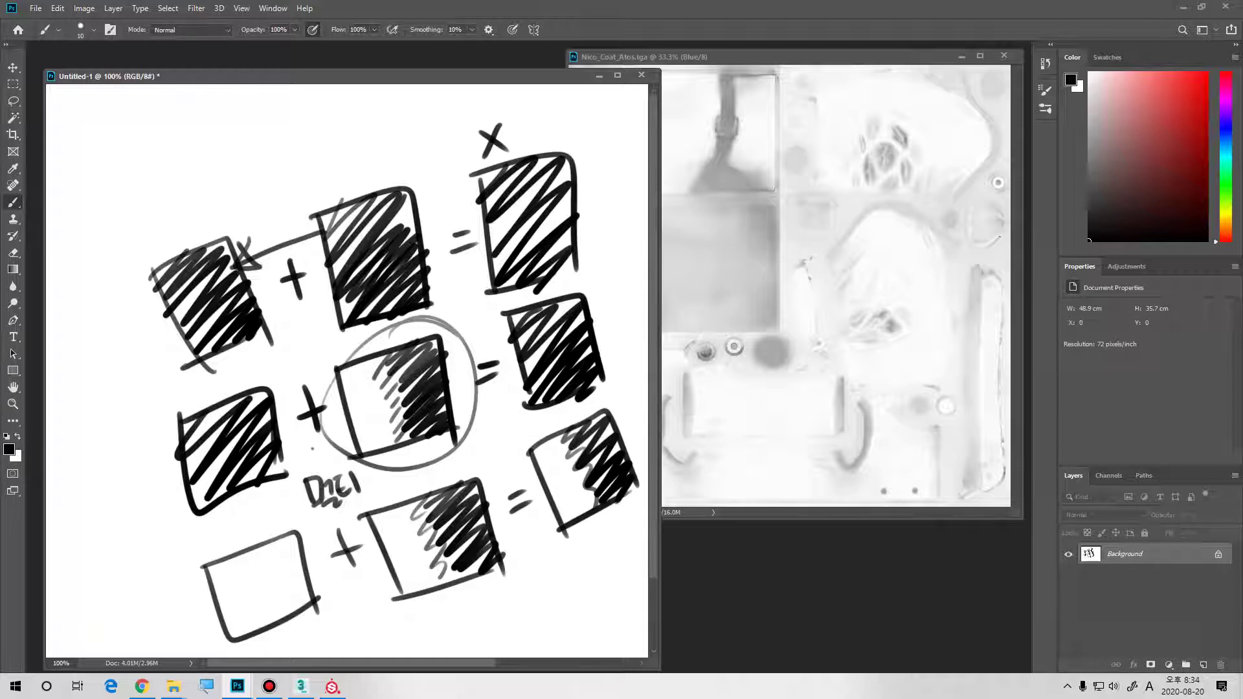
- Circle the plus signs of the second and third equations and write the label 스크린 below the third one
left_click_drag(359, 489, 355, 496)
left_click_drag(327, 372, 312, 371)
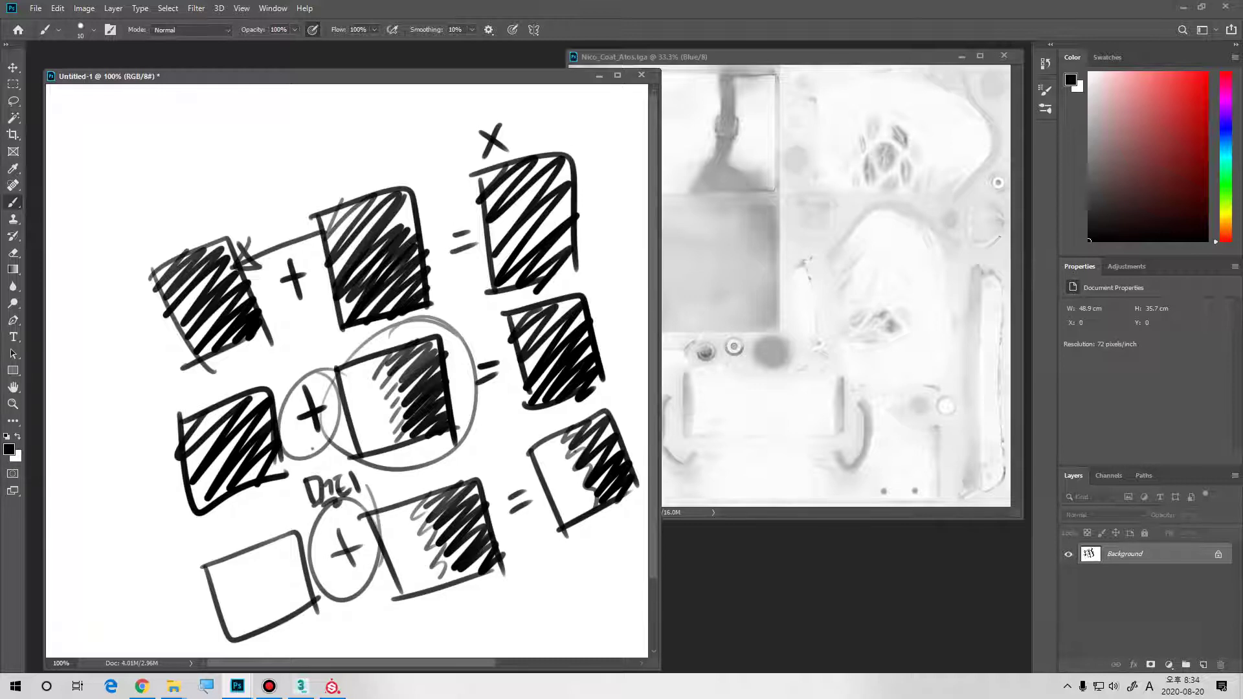
left_click_drag(346, 612, 336, 638)
mouse_move(341, 626)
left_mouse_down()
mouse_move(360, 643)
mouse_move(363, 628)
mouse_move(397, 622)
left_mouse_up()
left_click_drag(390, 625, 403, 633)
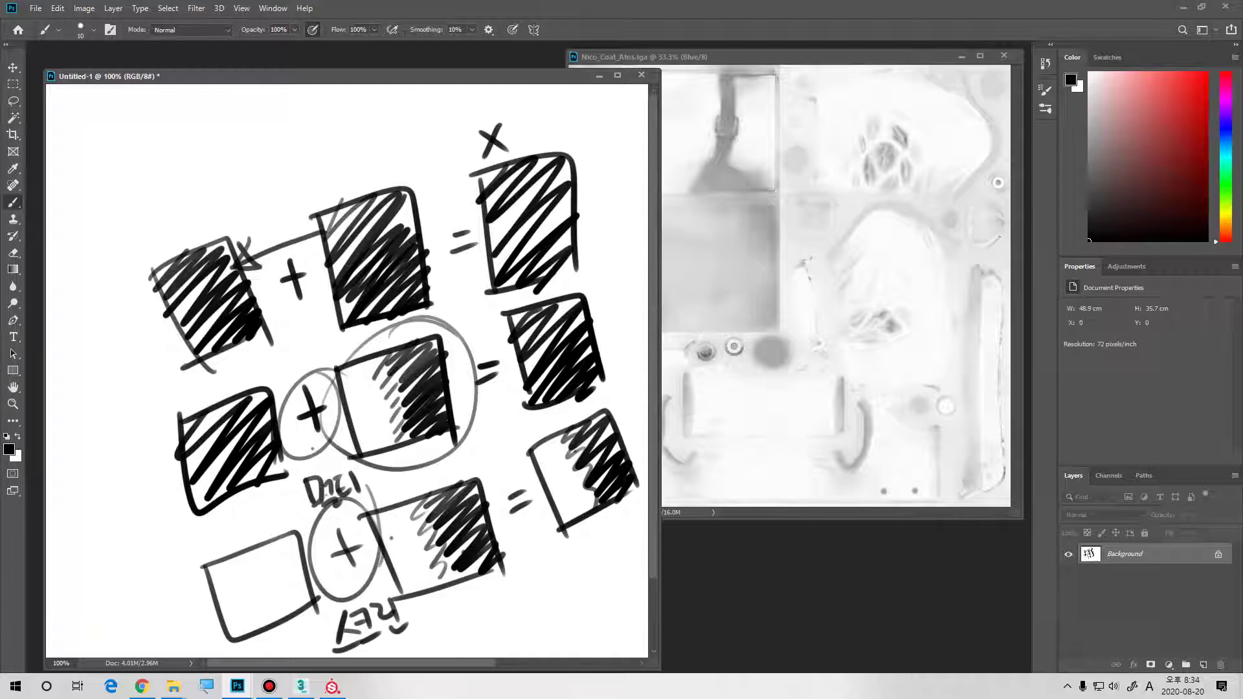
- Draw another result box below the third equation's result, with light hatching, a dark left half and an arrow leading to it
mouse_move(544, 550)
left_mouse_down()
mouse_move(472, 487)
mouse_move(485, 480)
mouse_move(550, 575)
left_mouse_up()
left_click_drag(498, 475, 615, 539)
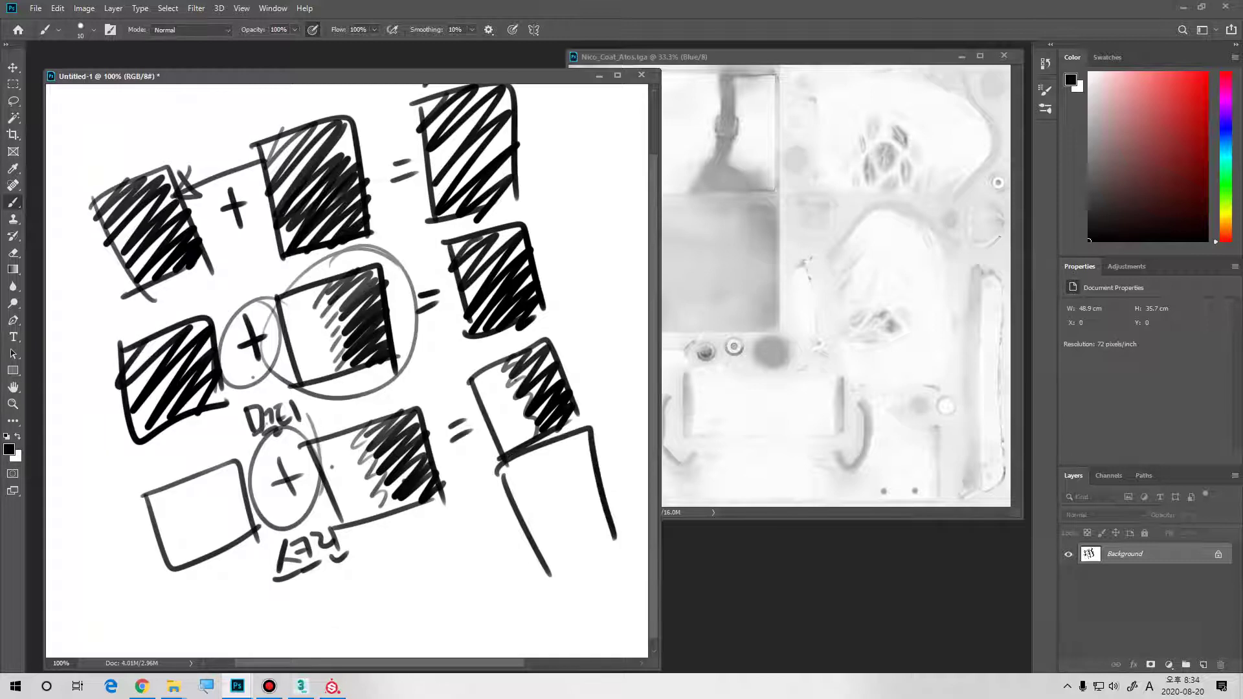
left_click_drag(524, 558, 627, 513)
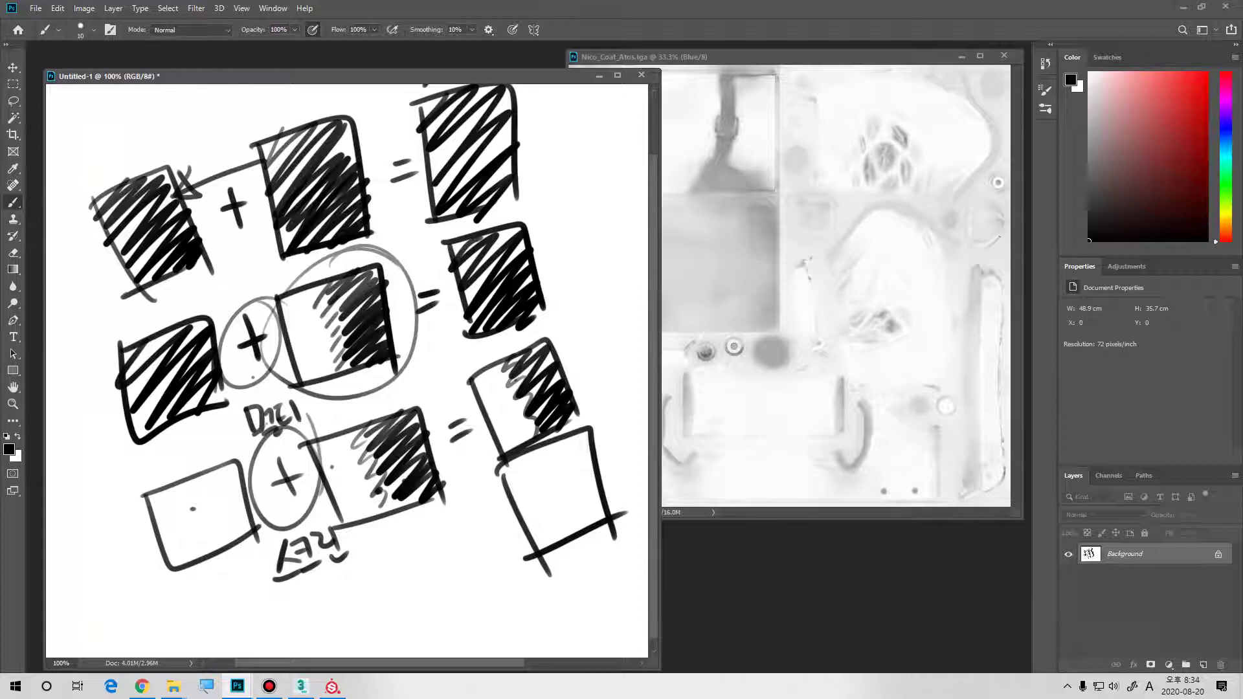
left_click_drag(502, 465, 510, 499)
left_click_drag(540, 452, 572, 534)
mouse_move(502, 486)
left_mouse_down()
mouse_move(544, 498)
mouse_move(571, 466)
mouse_move(595, 487)
left_mouse_up()
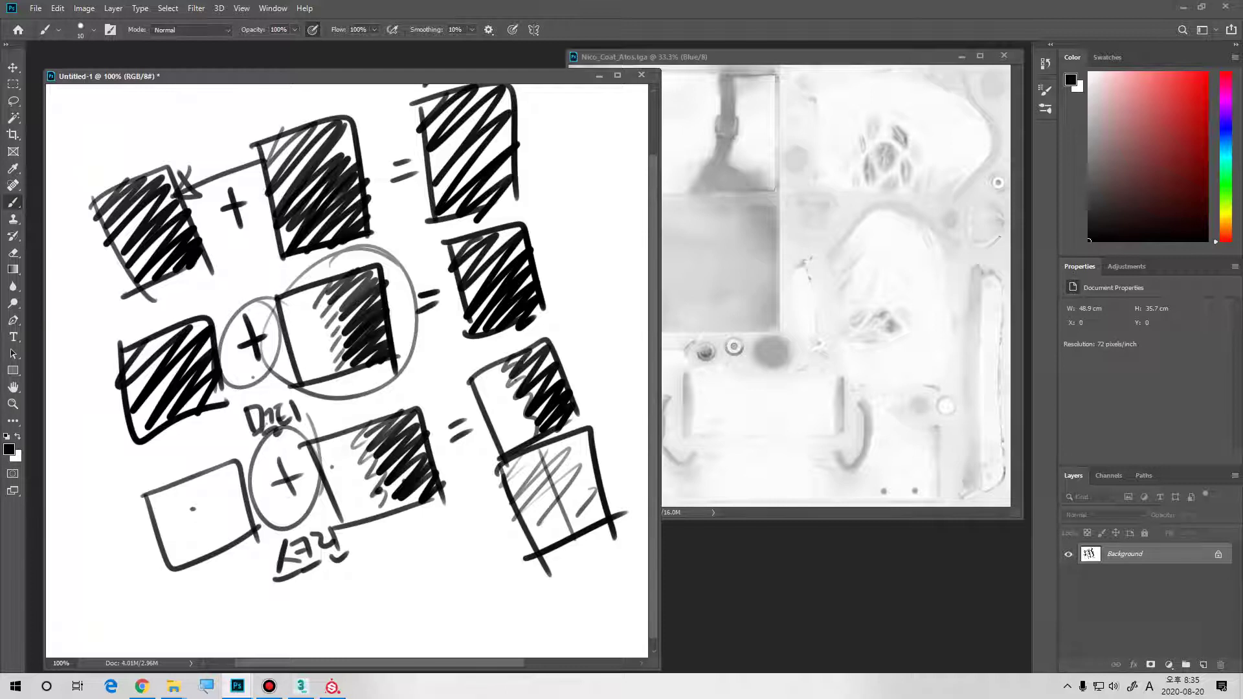
mouse_move(287, 496)
left_mouse_down()
mouse_move(496, 511)
mouse_move(474, 533)
mouse_move(461, 499)
left_mouse_up()
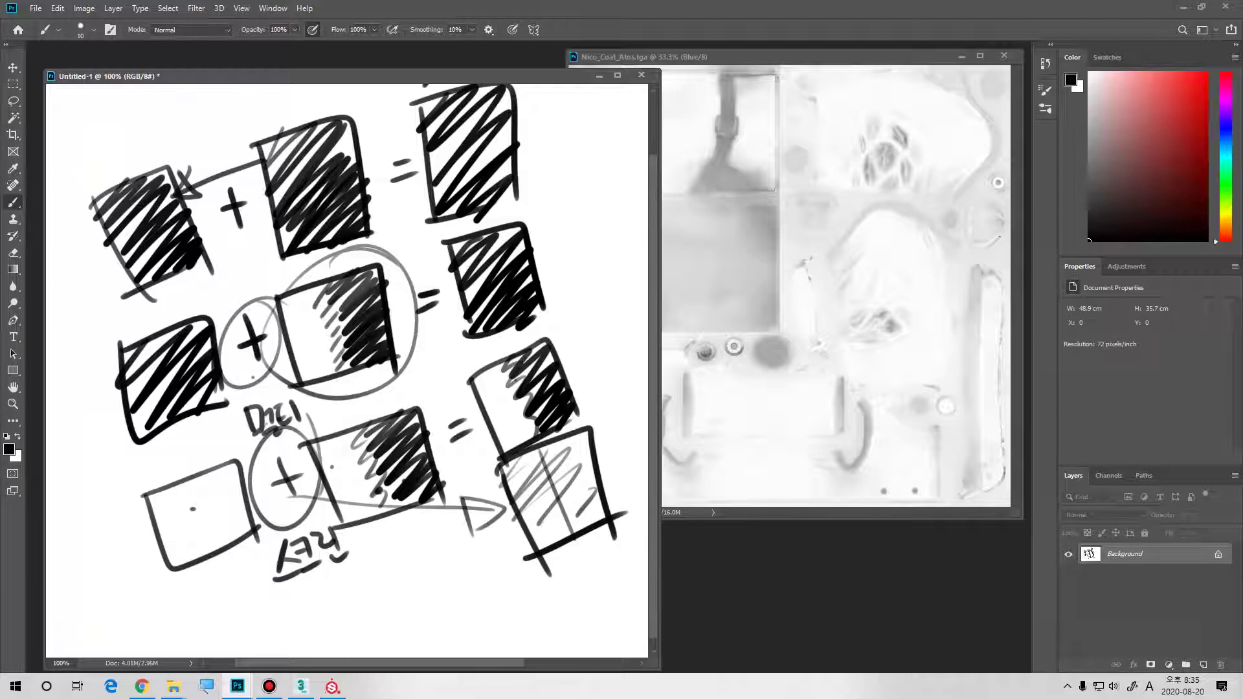
left_click_drag(500, 447, 564, 555)
- Sketch a densely hatched box and a plus sign as the start of a fourth row
left_click_drag(198, 607, 213, 657)
mouse_move(186, 612)
left_mouse_down()
mouse_move(266, 595)
mouse_move(296, 646)
left_mouse_up()
left_click_drag(227, 653, 291, 641)
mouse_move(210, 605)
left_mouse_down()
mouse_move(246, 644)
mouse_move(279, 654)
mouse_move(293, 652)
mouse_move(262, 599)
mouse_move(334, 621)
left_mouse_up()
- Draw the fourth row's second box with dark hatching on its left half and a curved arrow up to the lowest result box
mouse_move(313, 610)
left_mouse_down()
mouse_move(344, 594)
mouse_move(382, 633)
left_mouse_up()
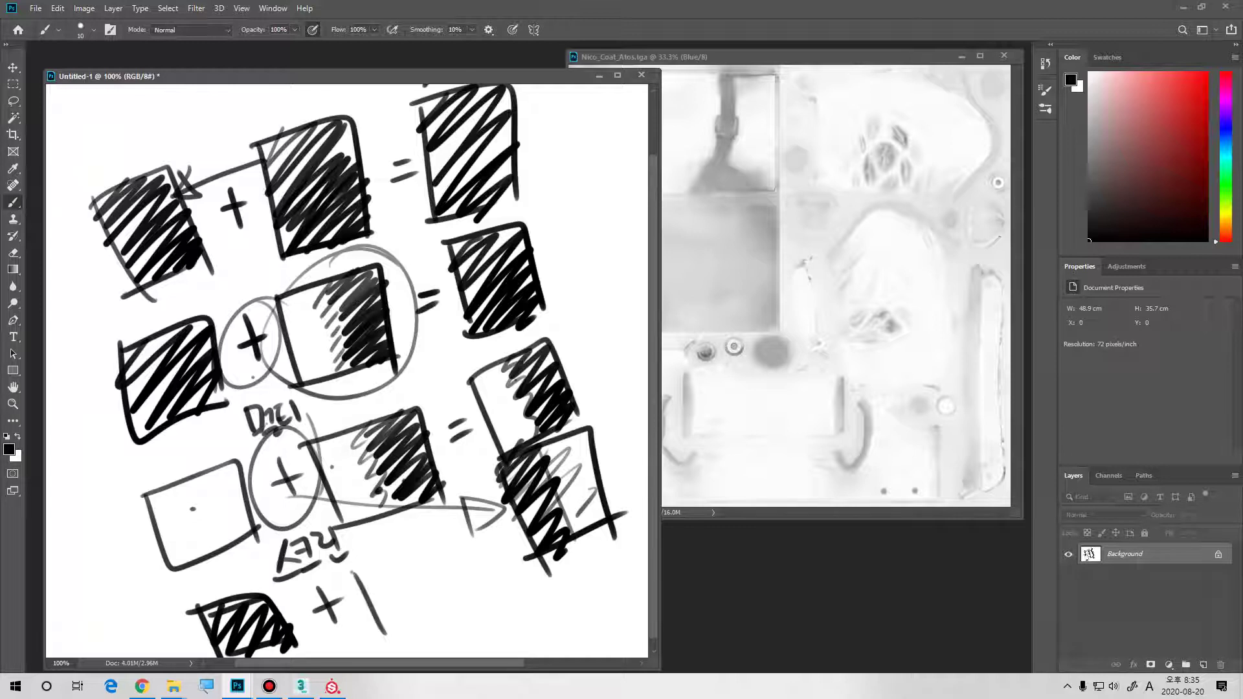
left_click_drag(352, 573, 446, 527)
mouse_move(446, 527)
left_mouse_down()
mouse_move(463, 596)
mouse_move(381, 633)
left_mouse_up()
left_click_drag(399, 569, 437, 539)
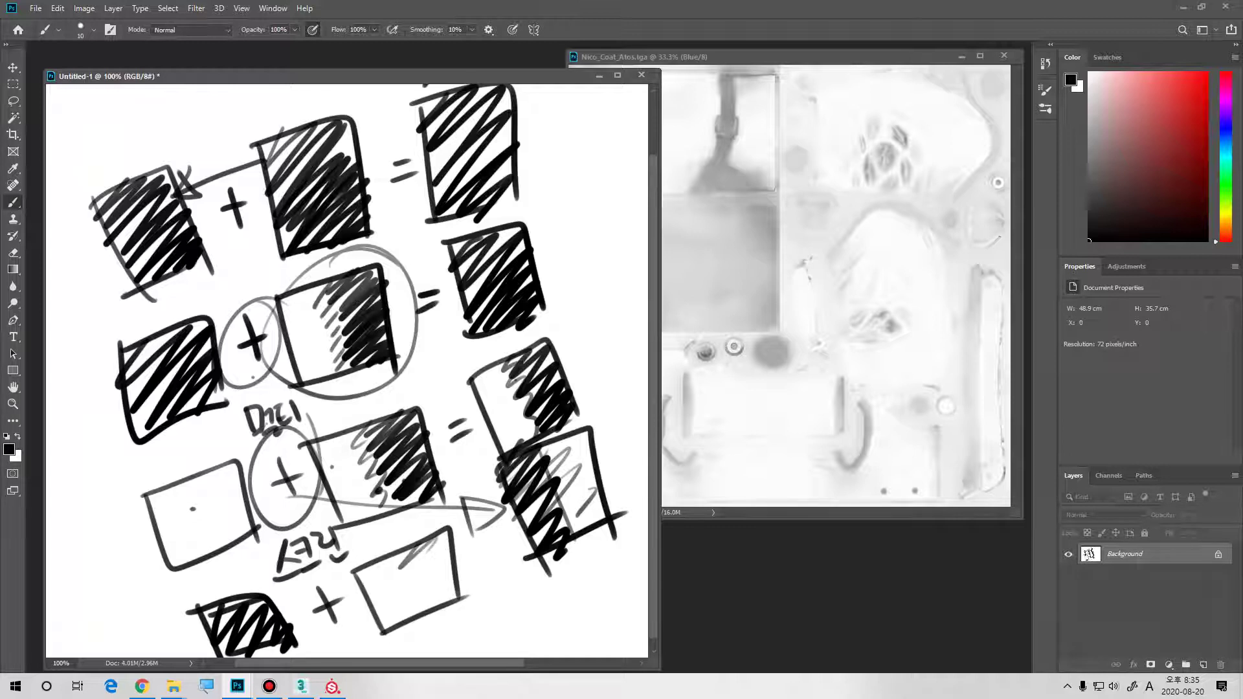
mouse_move(362, 581)
left_mouse_down()
mouse_move(386, 560)
mouse_move(423, 610)
mouse_move(543, 564)
left_mouse_up()
mouse_move(545, 563)
left_mouse_down()
mouse_move(549, 590)
mouse_move(545, 570)
left_mouse_up()
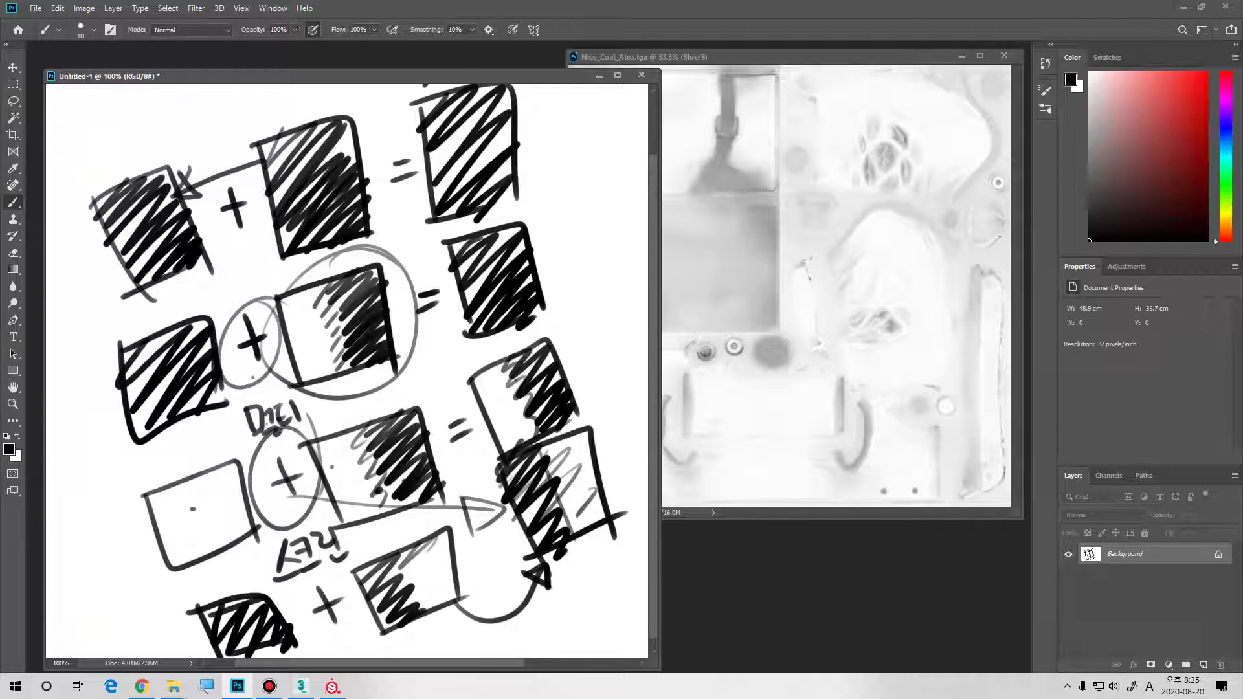
- Create a new 512 × 512 pixel document and detach it into its own floating window
key("ctrl+n")
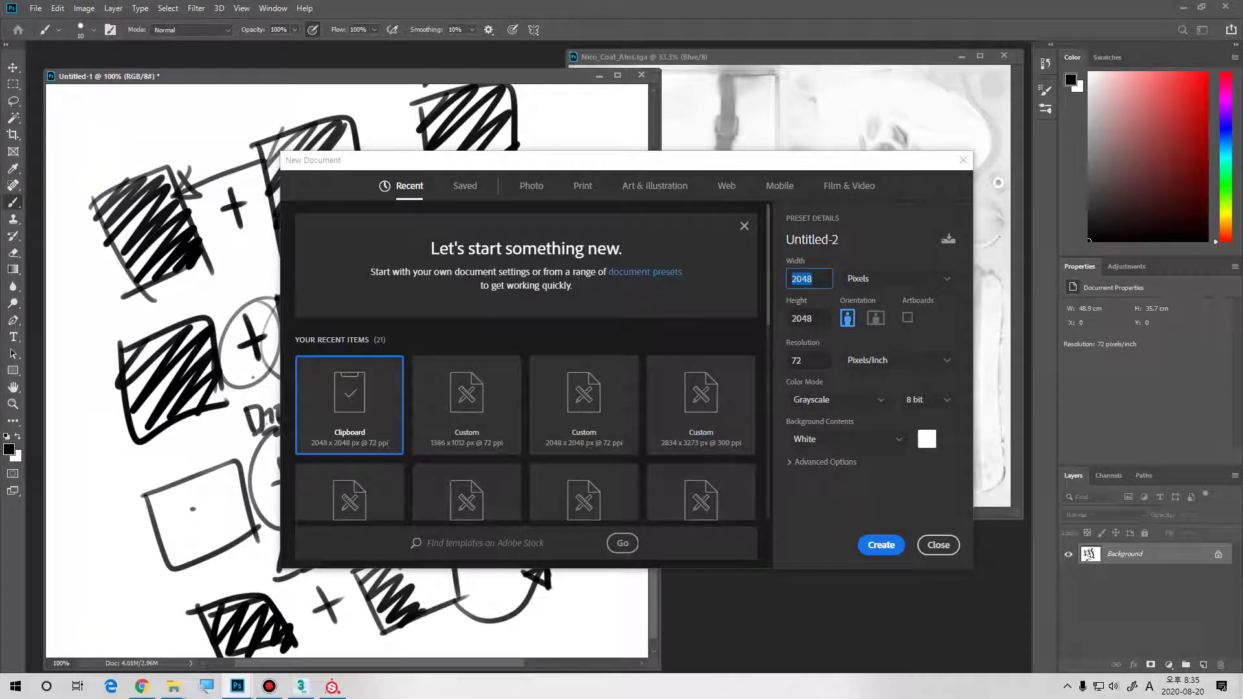
type("512")
key("Tab")
key("Tab")
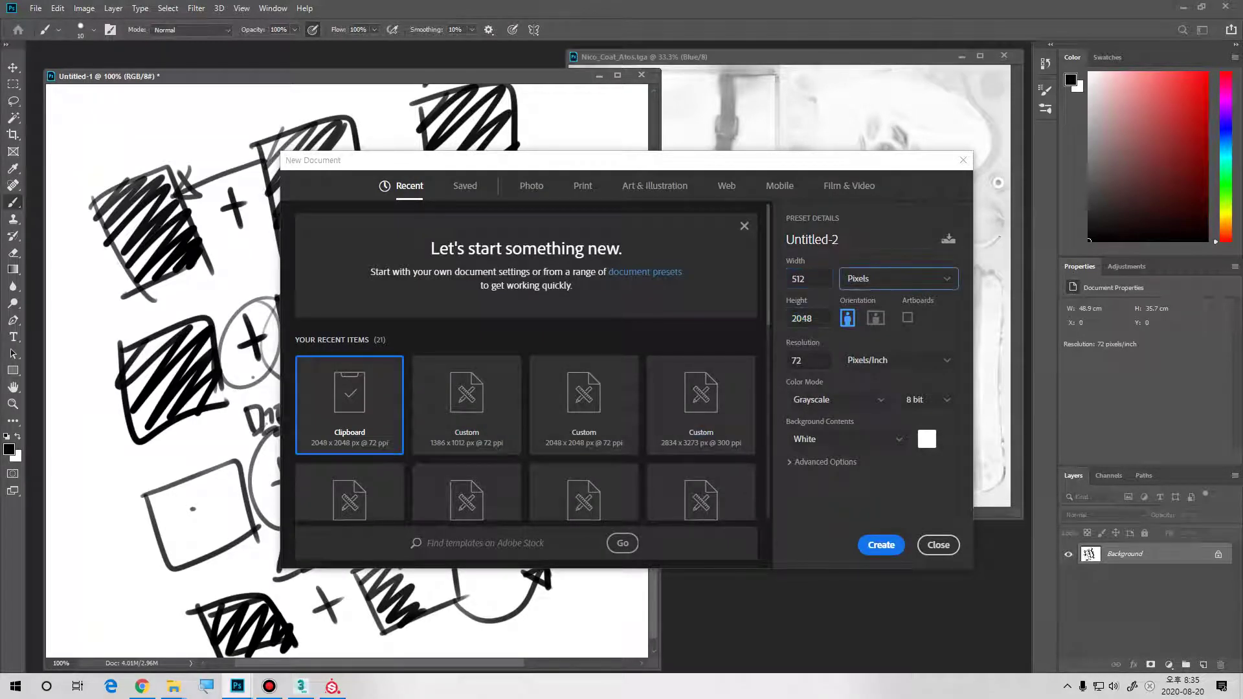
key("shift+Tab")
key("Return")
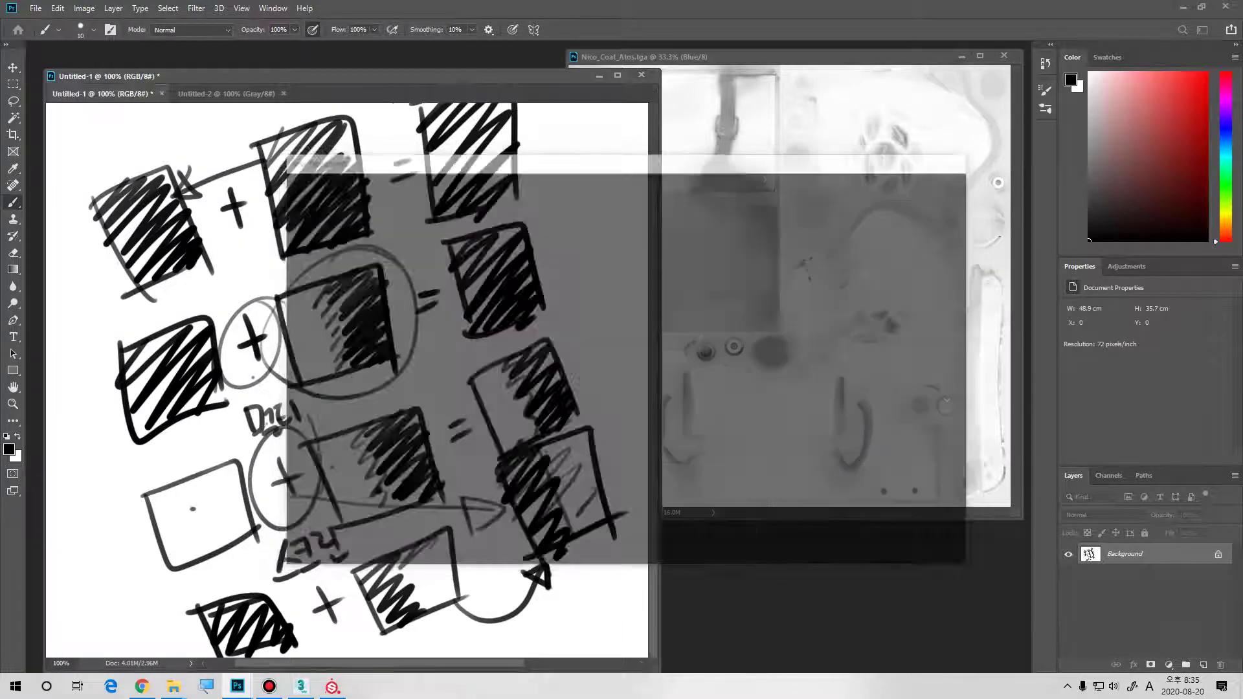
mouse_move(226, 94)
left_mouse_down()
mouse_move(263, 129)
mouse_move(602, 232)
left_mouse_up()
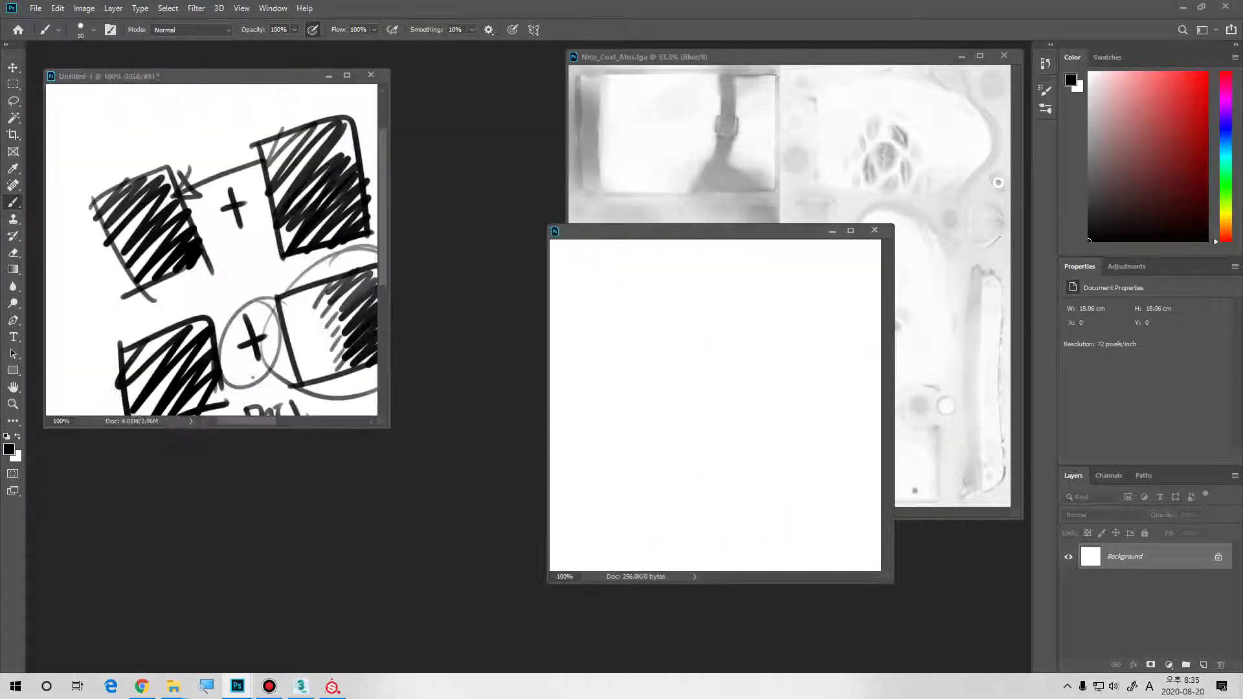
- Convert the new document to RGB Color mode and enlarge its window around the canvas
left_click(84, 8)
mouse_move(129, 22)
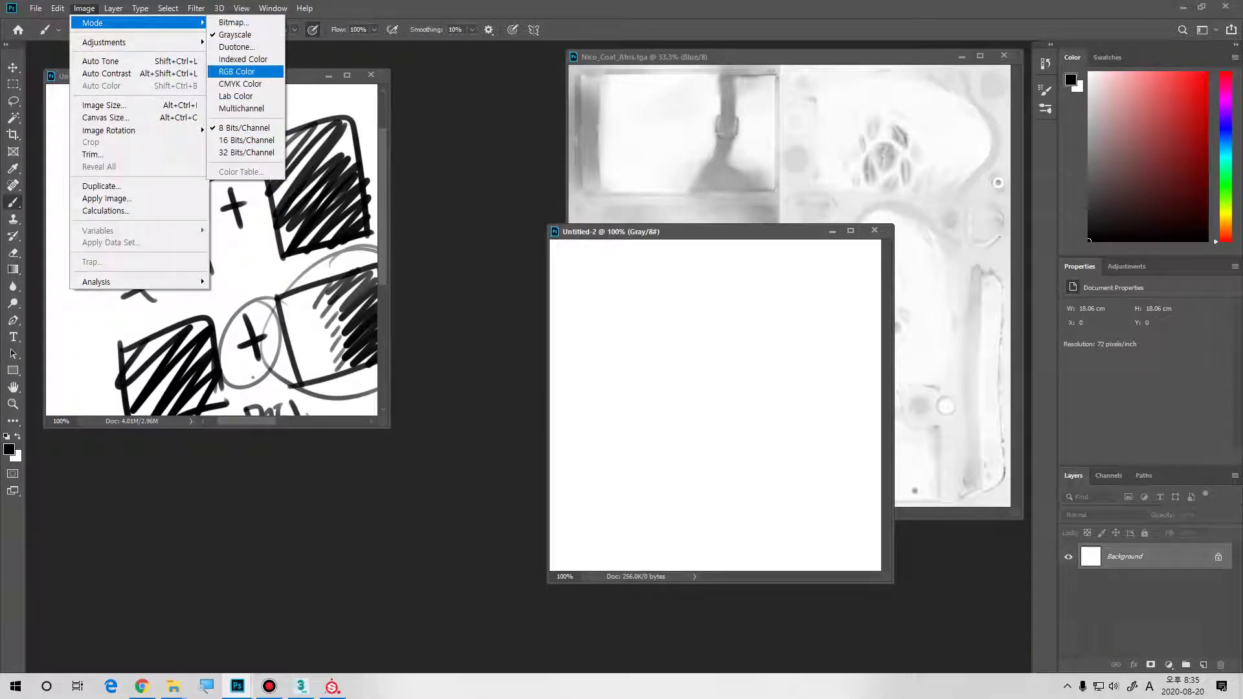
left_click(236, 71)
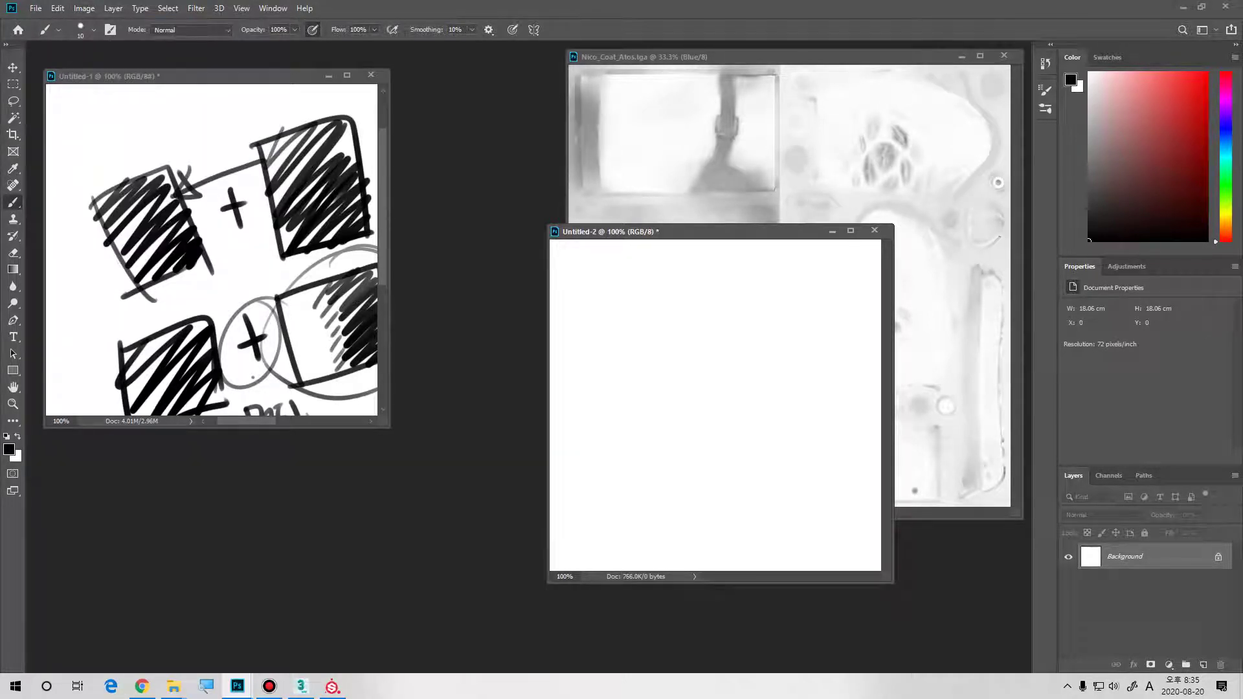
left_click_drag(893, 582, 985, 647)
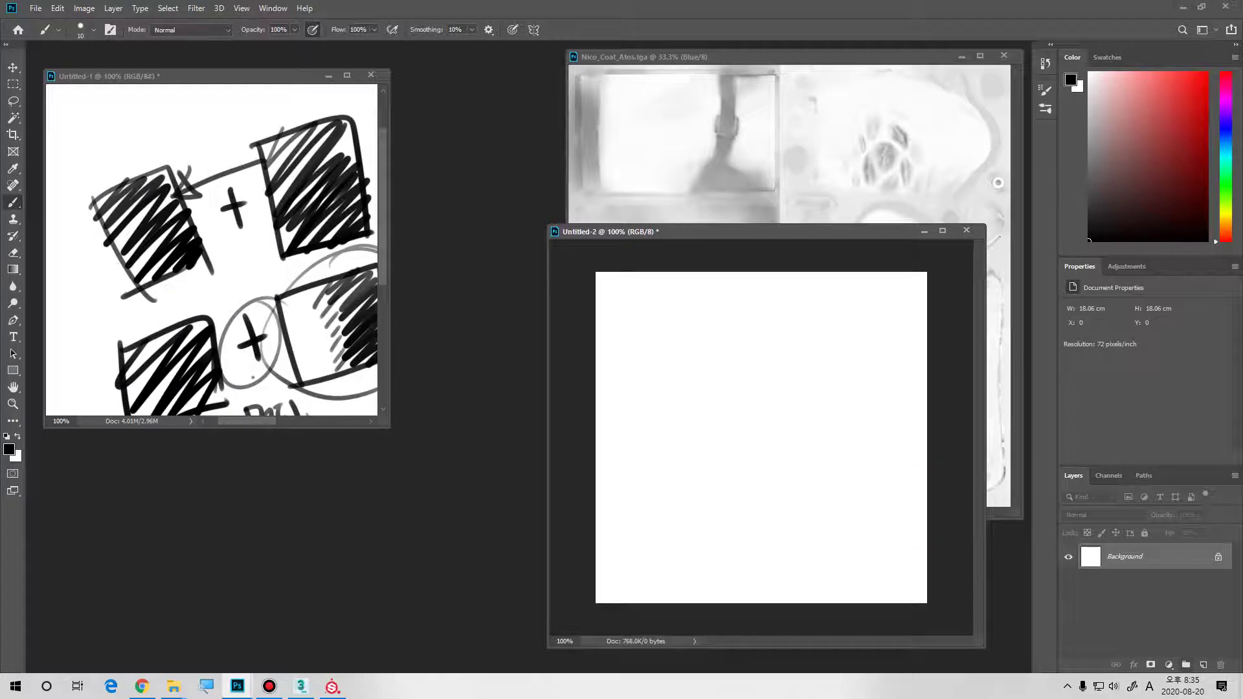
- Add a new layer and fill a marquee of about 4.37 × 4.27 cm near the canvas's upper-left corner with black
key("ctrl+shift+alt+n")
key("m")
left_click_drag(626, 297, 705, 374)
key("alt+BackSpace")
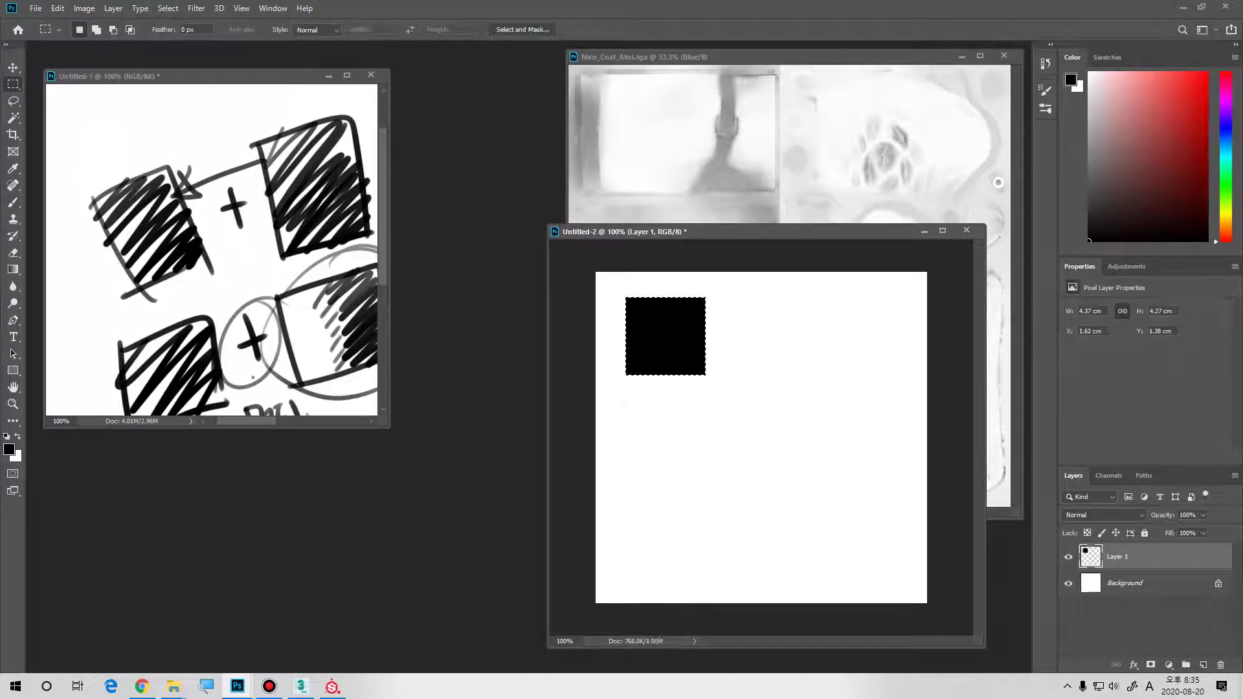
key("ctrl+d")
- Duplicate the black square directly to its right, lock the copy's transparent pixels and fill it with white
key("v")
left_click_drag(666, 336, 756, 336, "alt")
key("slash")
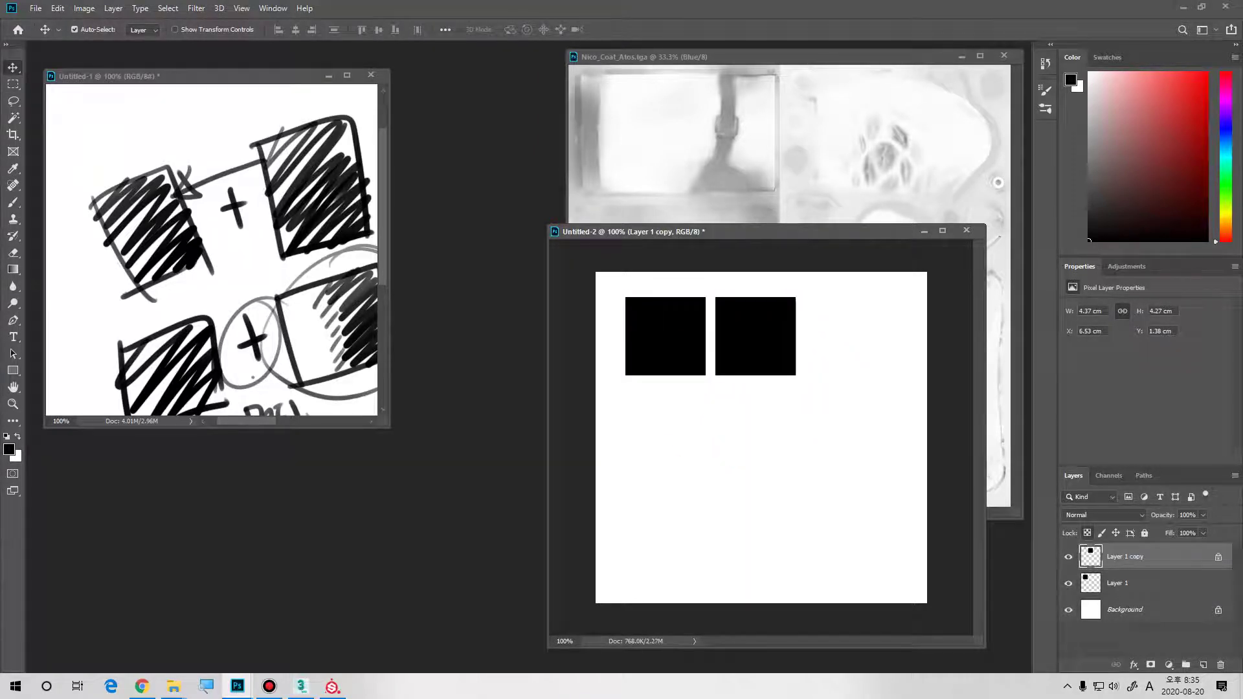
key("ctrl+BackSpace")
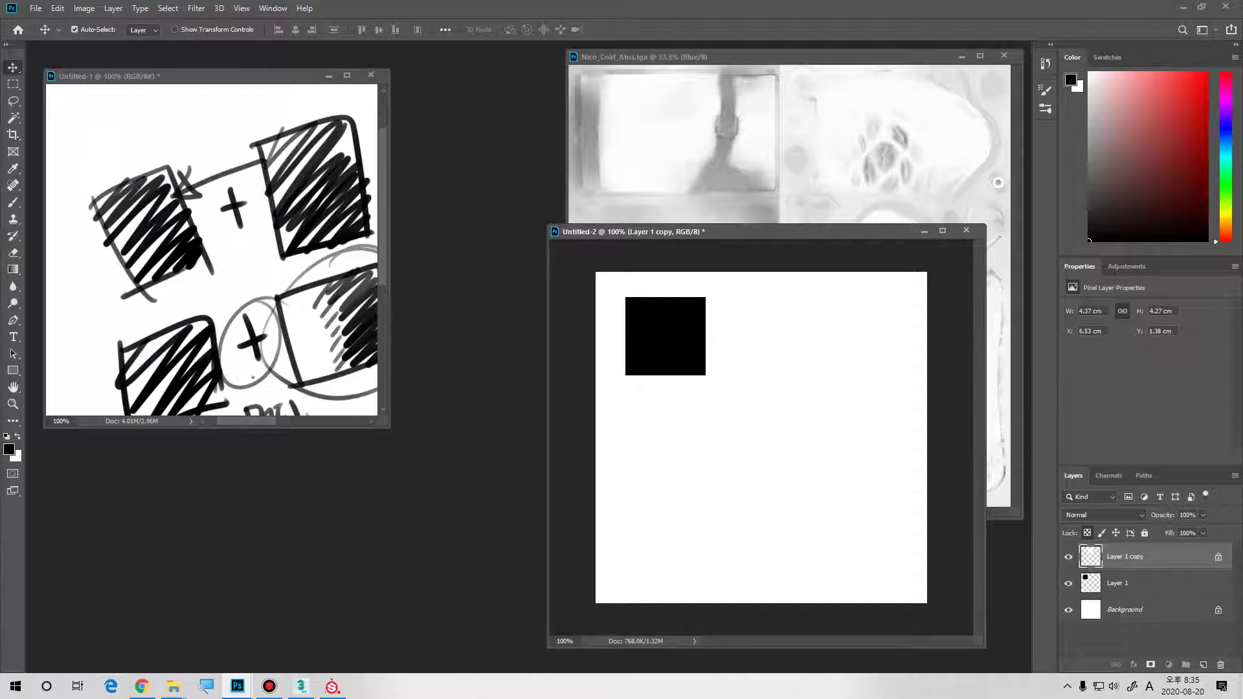
- Fill the Background layer with a medium gray
left_click(1140, 610)
left_click(1089, 161)
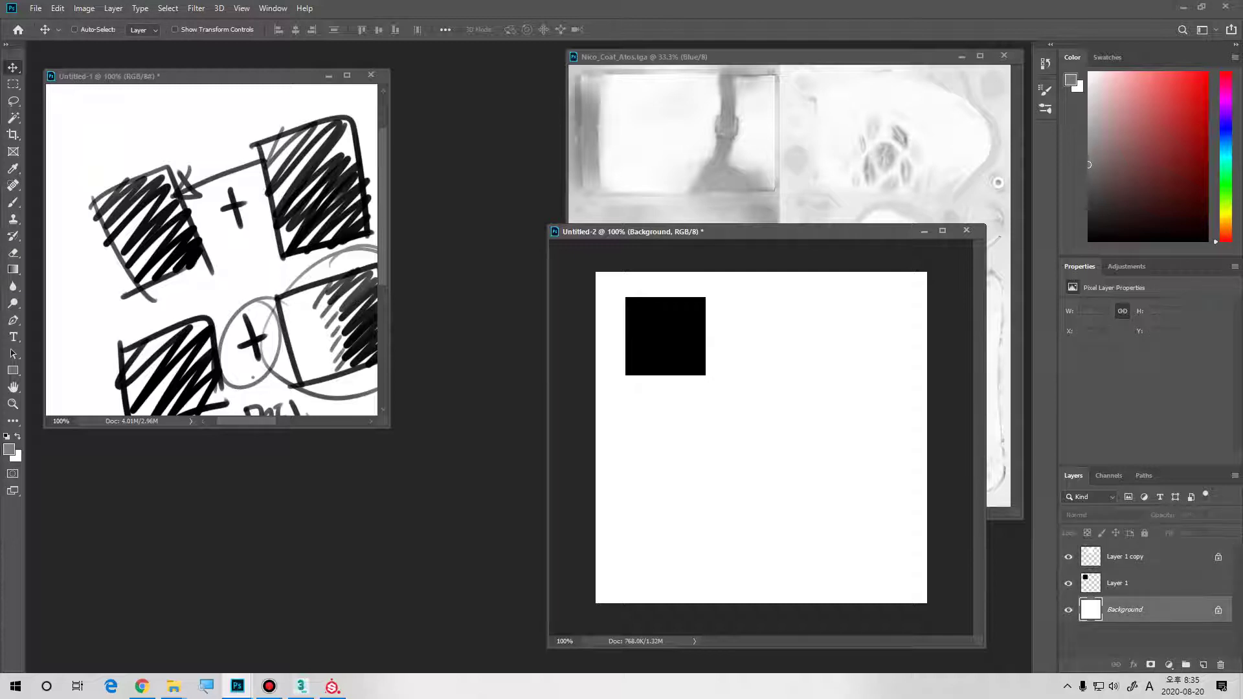
key("alt+BackSpace")
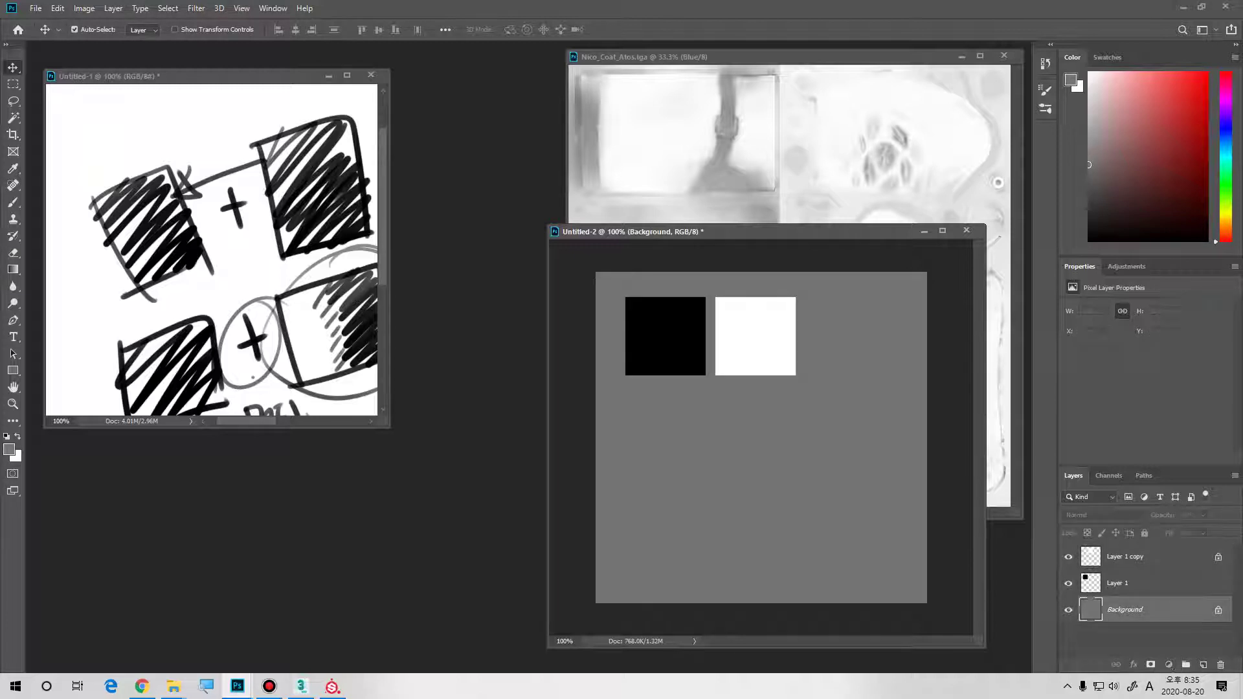
- Duplicate the black and white squares together to form a second row beneath them
left_click(1139, 584)
left_click(1140, 557)
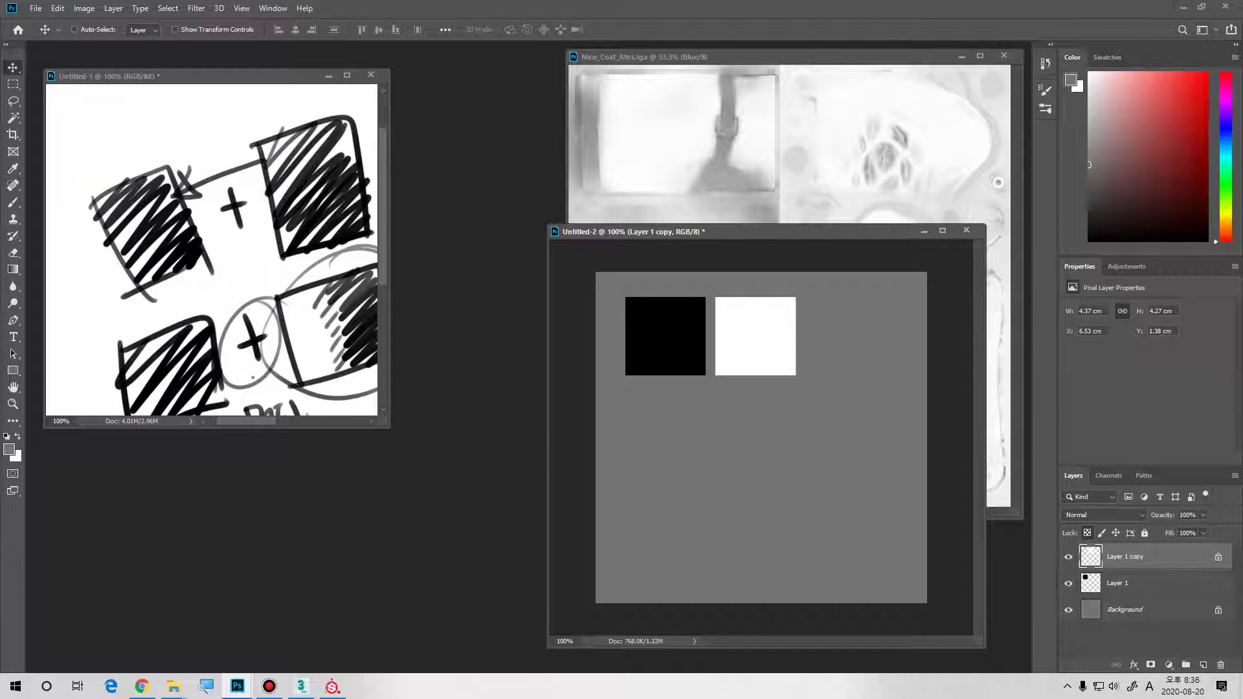
left_click(1140, 583, "shift")
left_click_drag(771, 333, 775, 458, "alt")
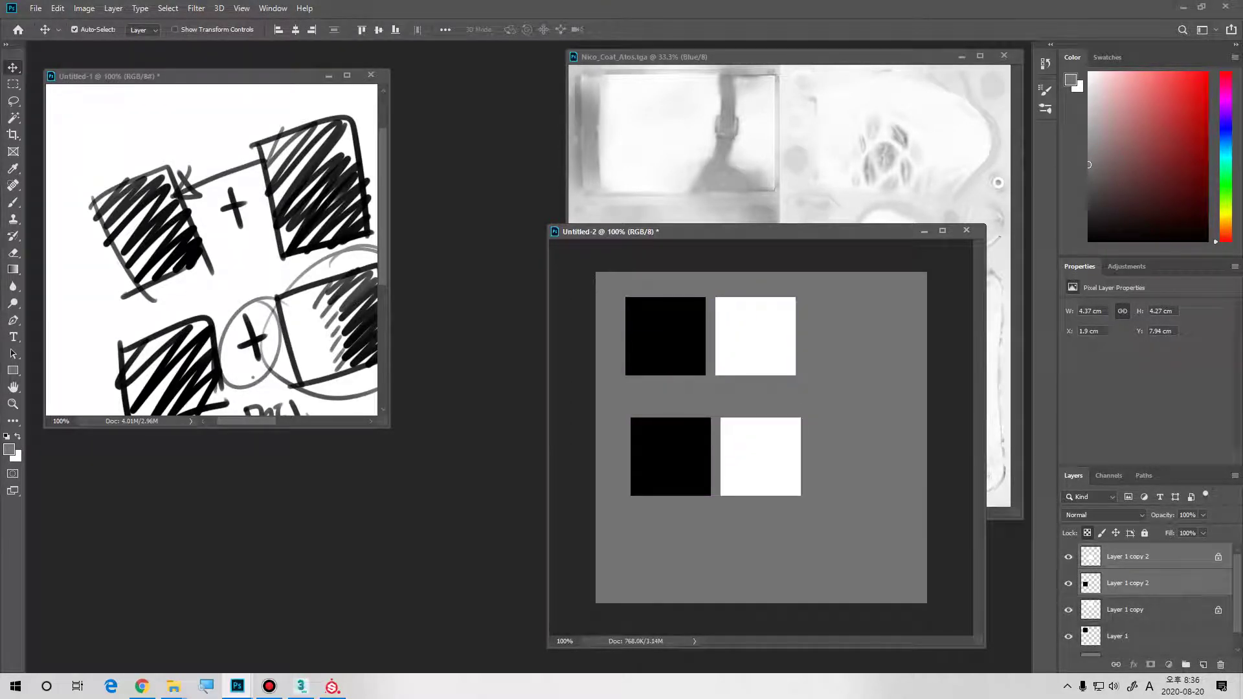
- Apply a narrow horizontal black-to-white gradient across the middle of the lower white square and reset the default colors
left_click(770, 458, "ctrl")
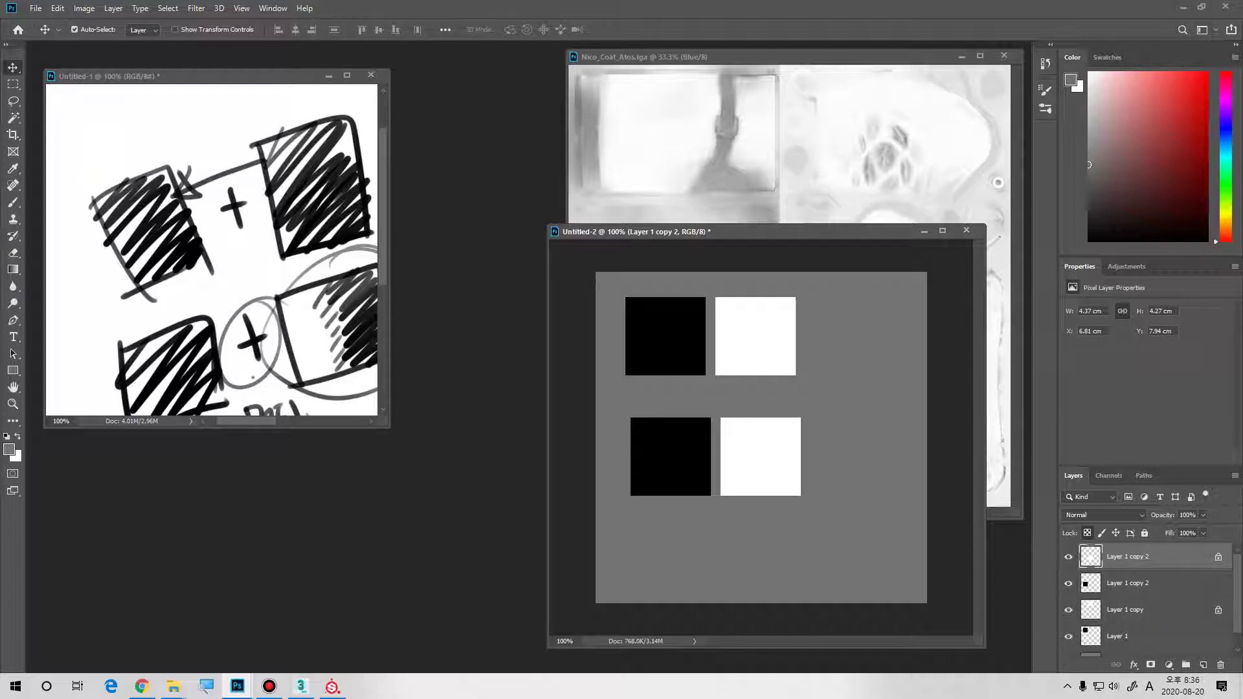
key("g")
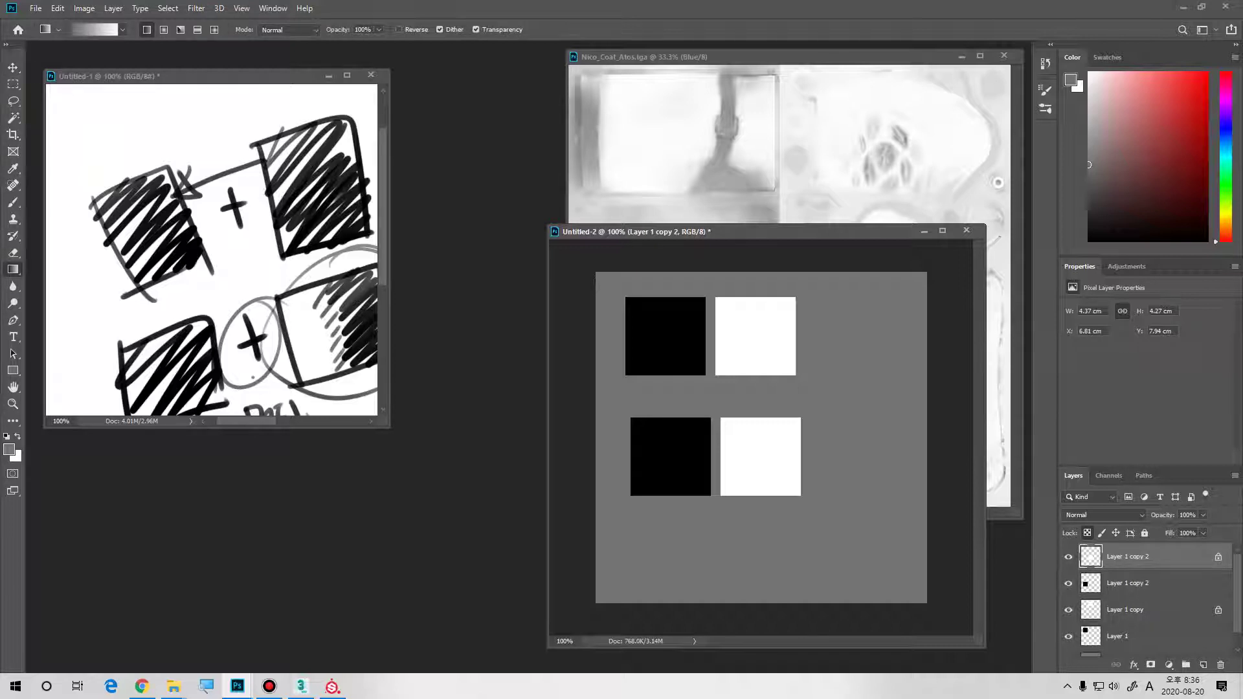
mouse_move(776, 454)
left_mouse_down()
mouse_move(753, 454)
mouse_move(767, 456)
left_mouse_up()
key("d")
key("v")
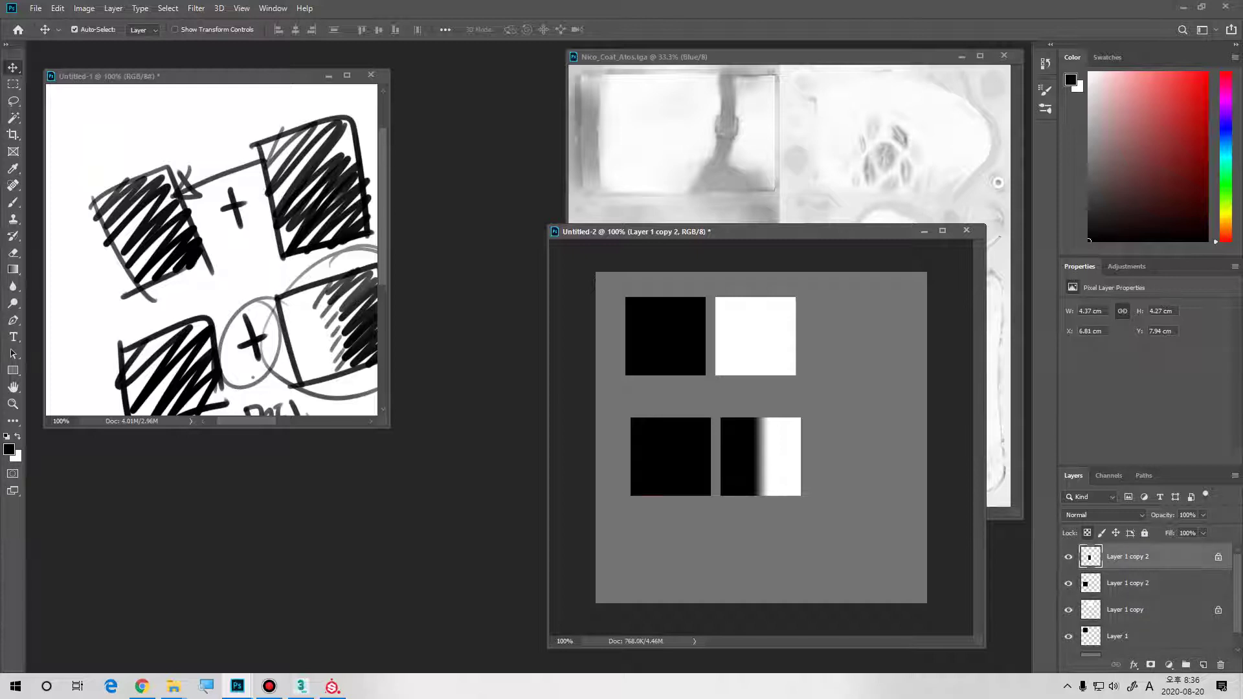
- Place the gradient square over the lower black square and set its blending mode to Multiply
left_click_drag(780, 435, 689, 435)
left_click(1104, 514)
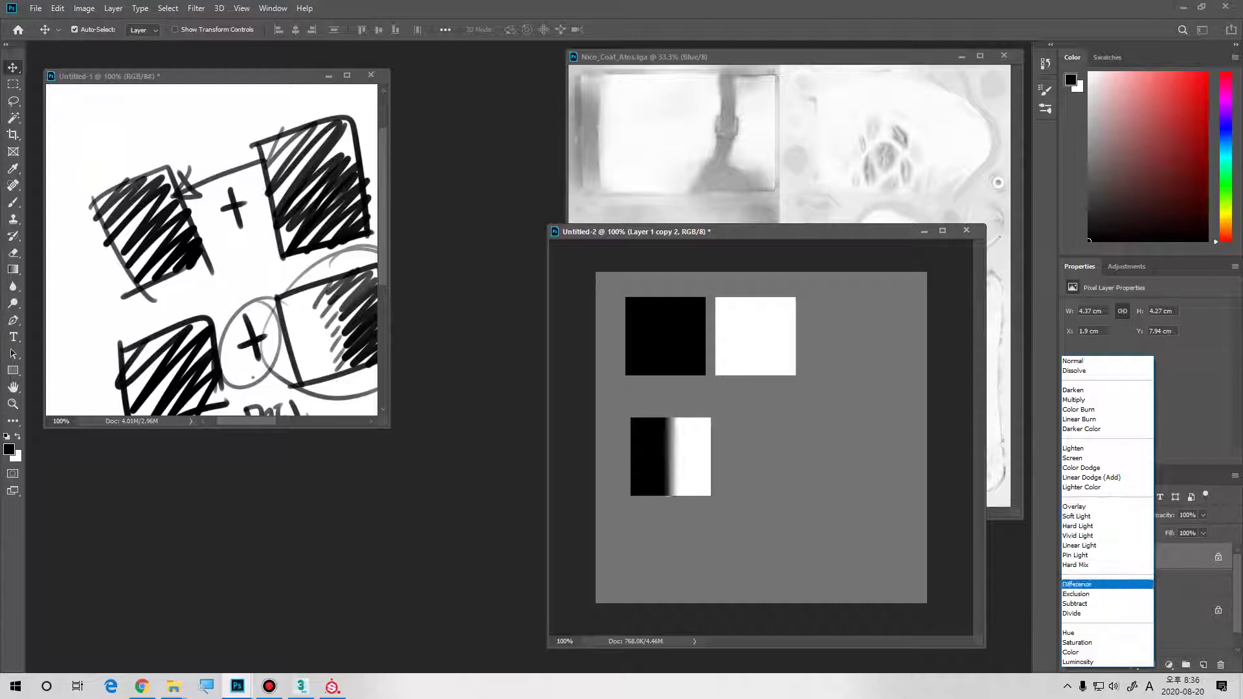
left_click(1074, 400)
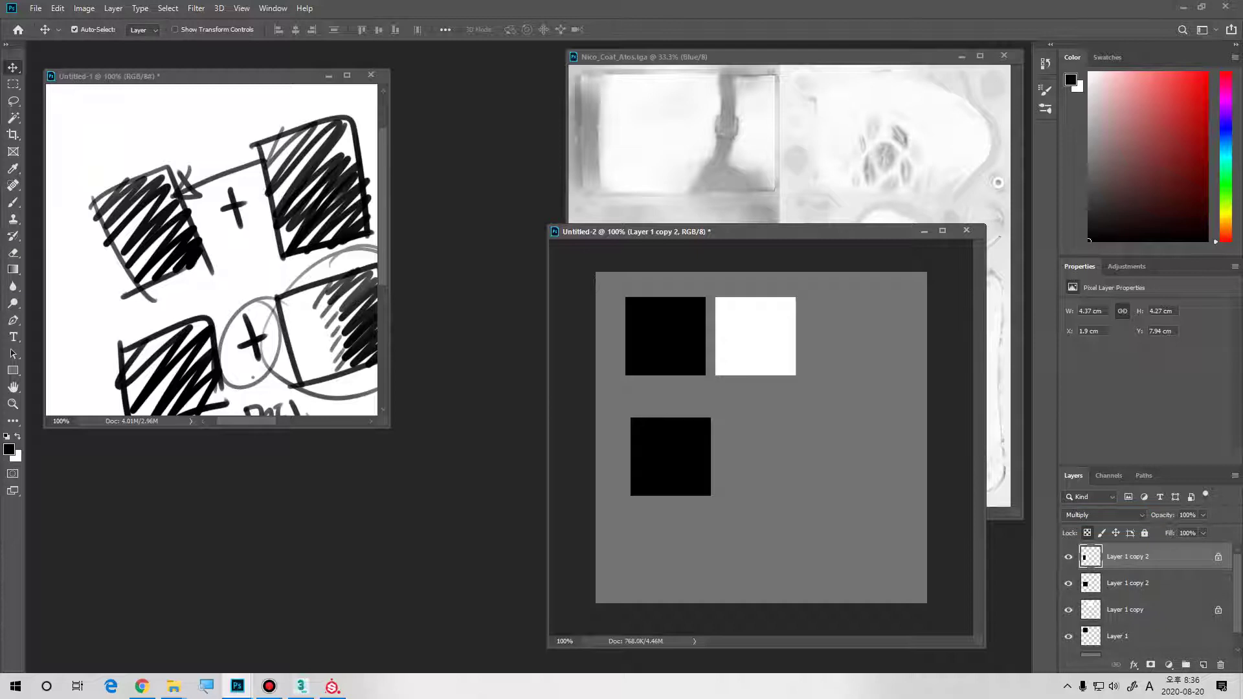
- Try a lower opacity on the Multiply layer, restore it to 100%, and move the gradient square back beside the black one
left_click_drag(1162, 516, 1097, 516)
type("100")
left_click_drag(687, 447, 778, 442)
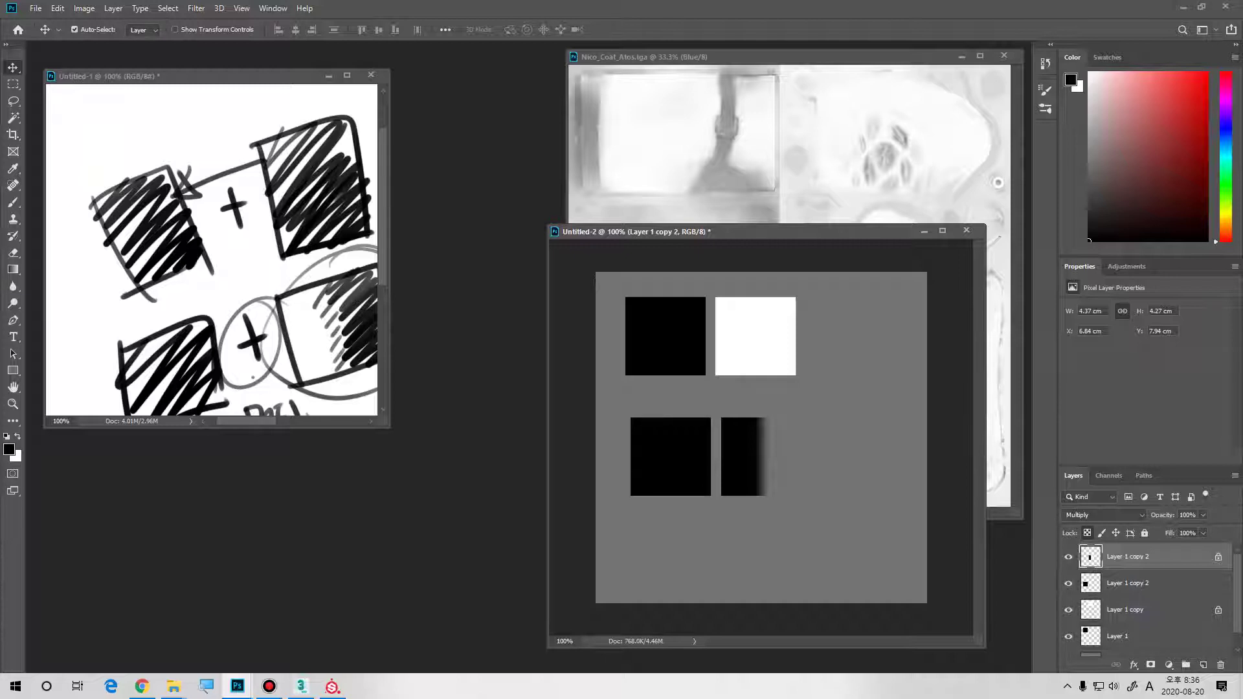
- Set the gradient square's blending mode to Screen and place it over the lower black square
left_click(1104, 514)
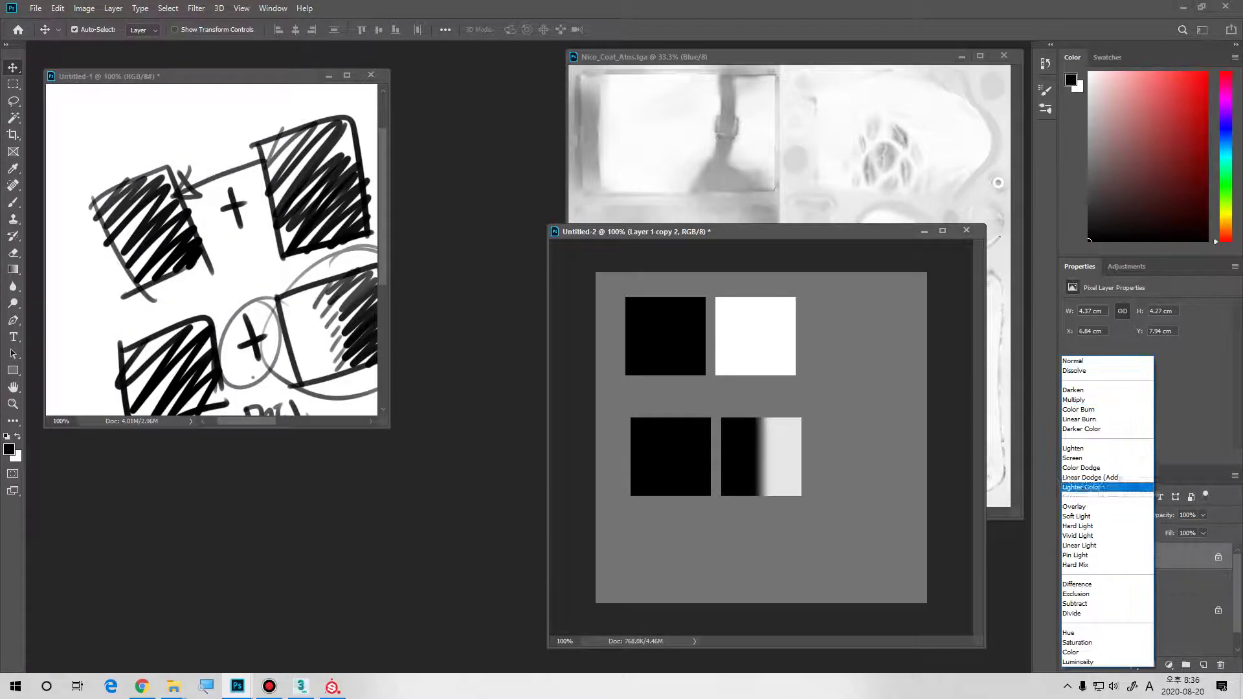
key("Return")
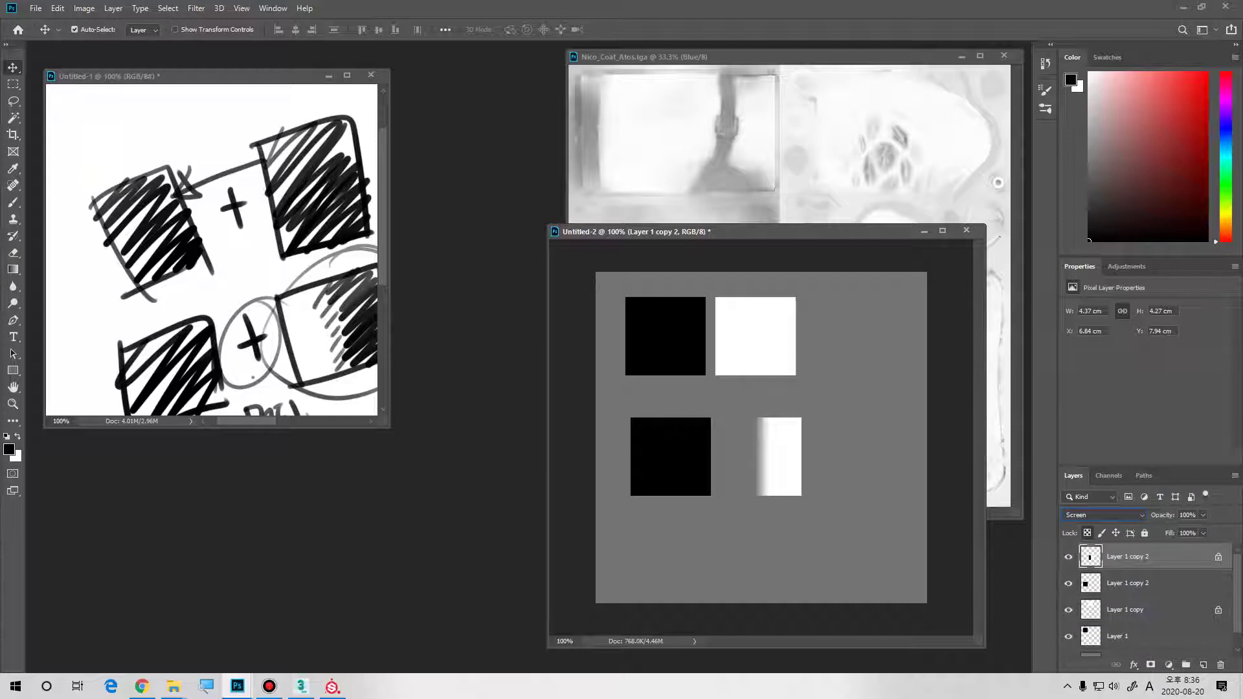
left_click_drag(795, 422, 706, 421)
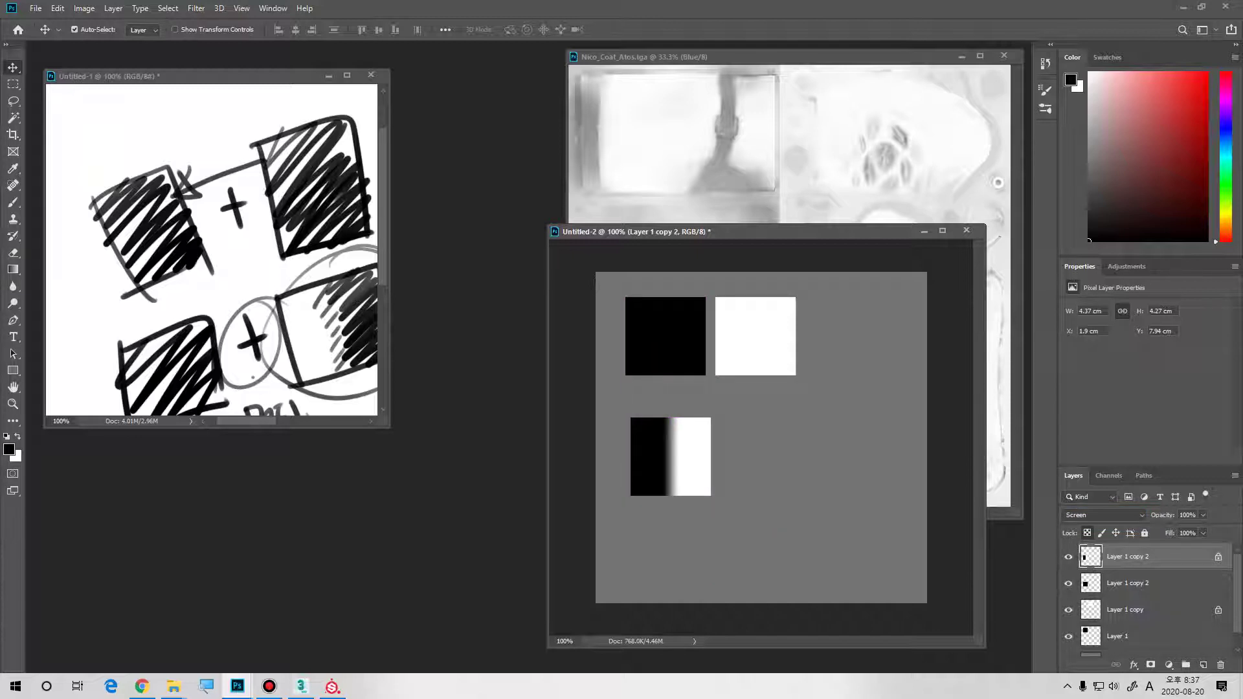
- Return the gradient square to Normal blending and move it back beside the lower black square
left_click(1104, 515)
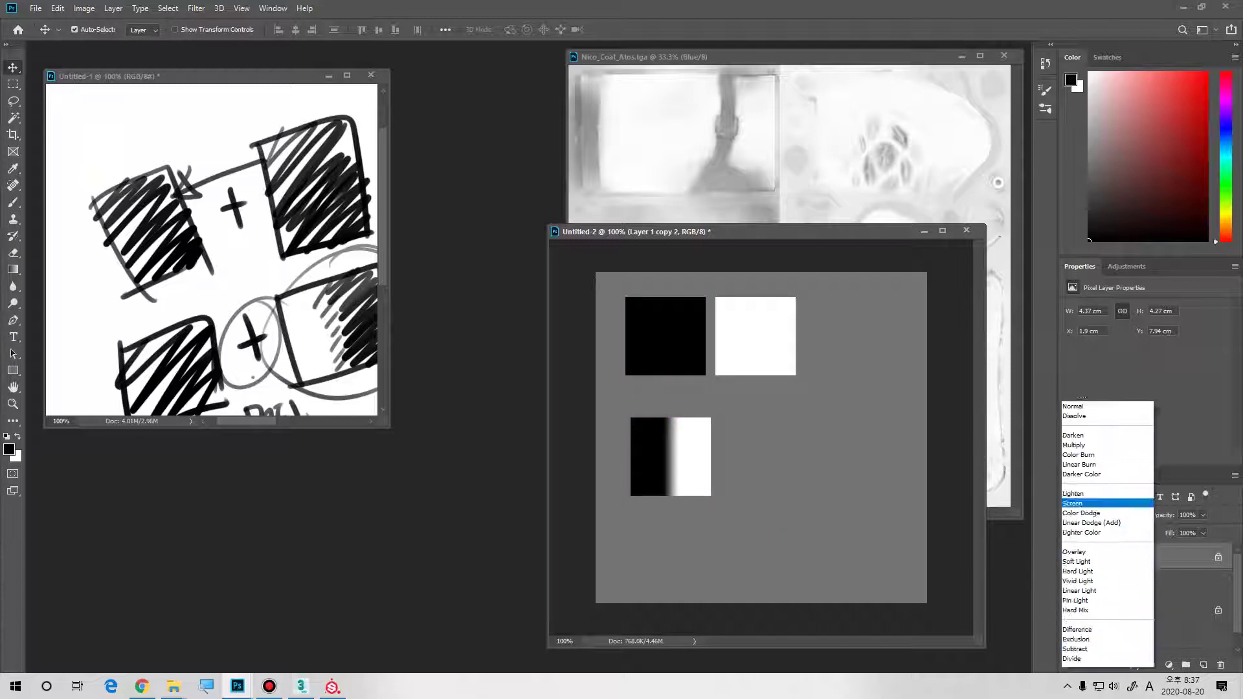
left_click(1081, 363)
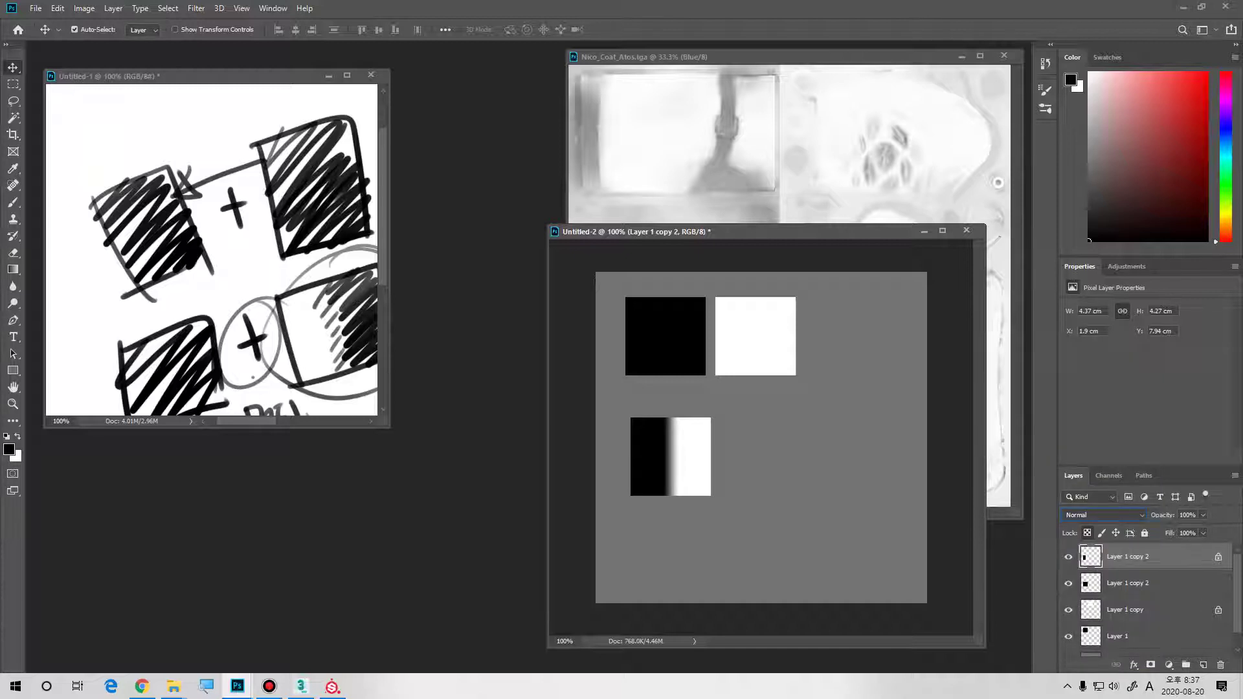
left_click_drag(707, 422, 798, 422)
- Try Screen blending on the gradient square against the gray background and restore it to Normal
left_click(1104, 515)
left_click(1082, 453)
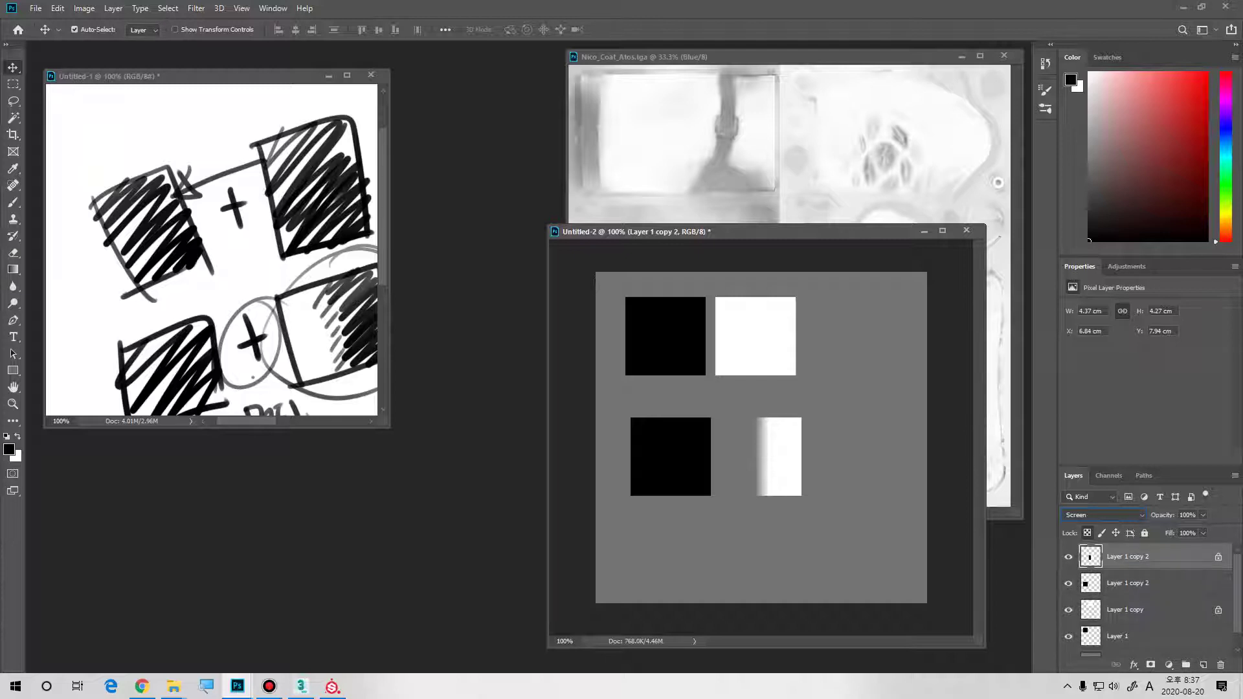
left_click(1104, 515)
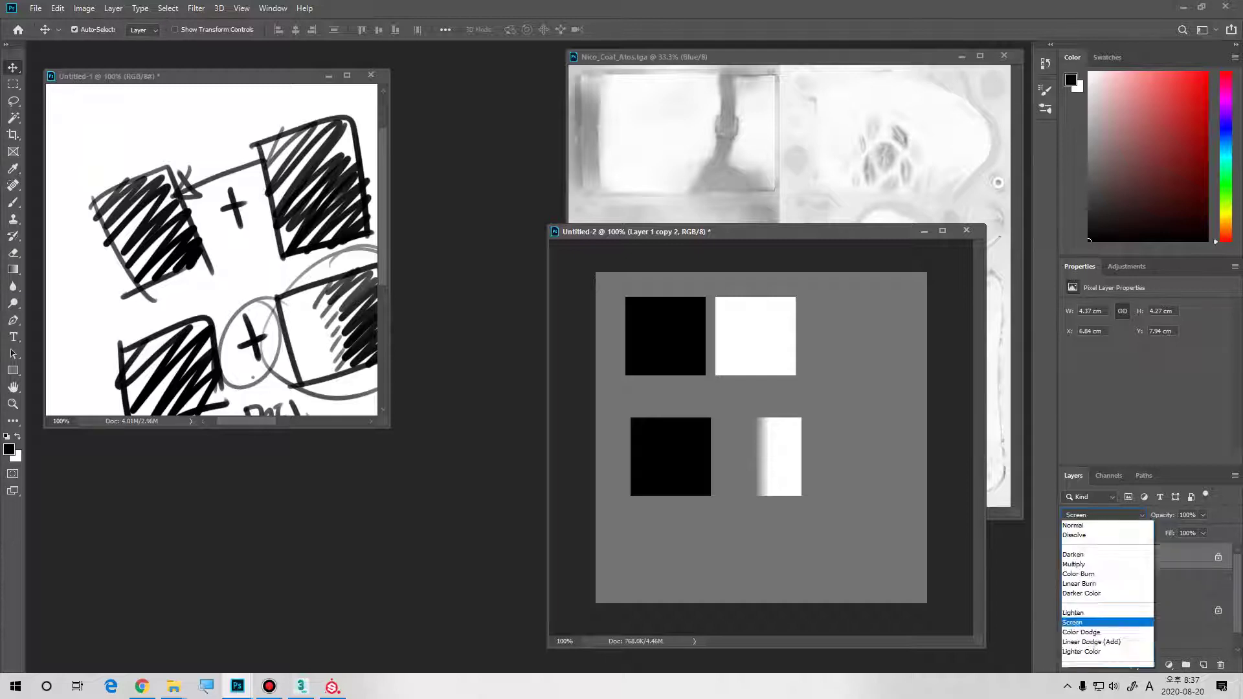
left_click(1094, 364)
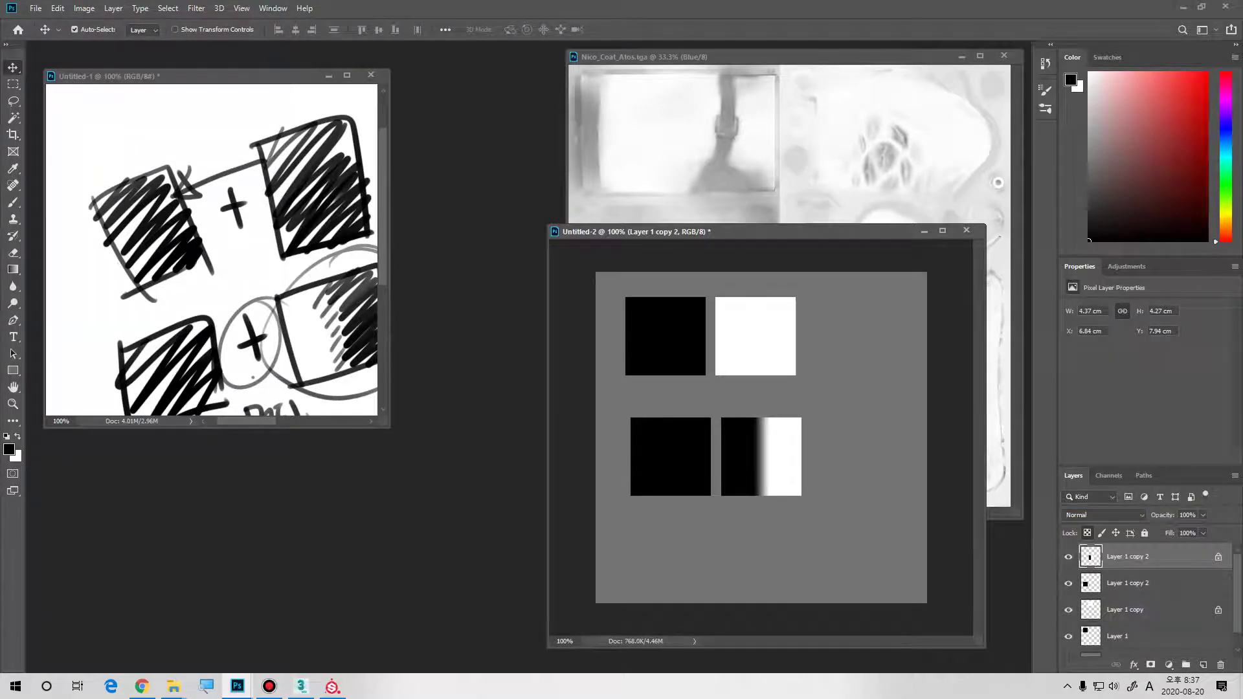
- Invert the gradient square, set its blending mode to Multiply, and place it over the upper white square
key("ctrl+i")
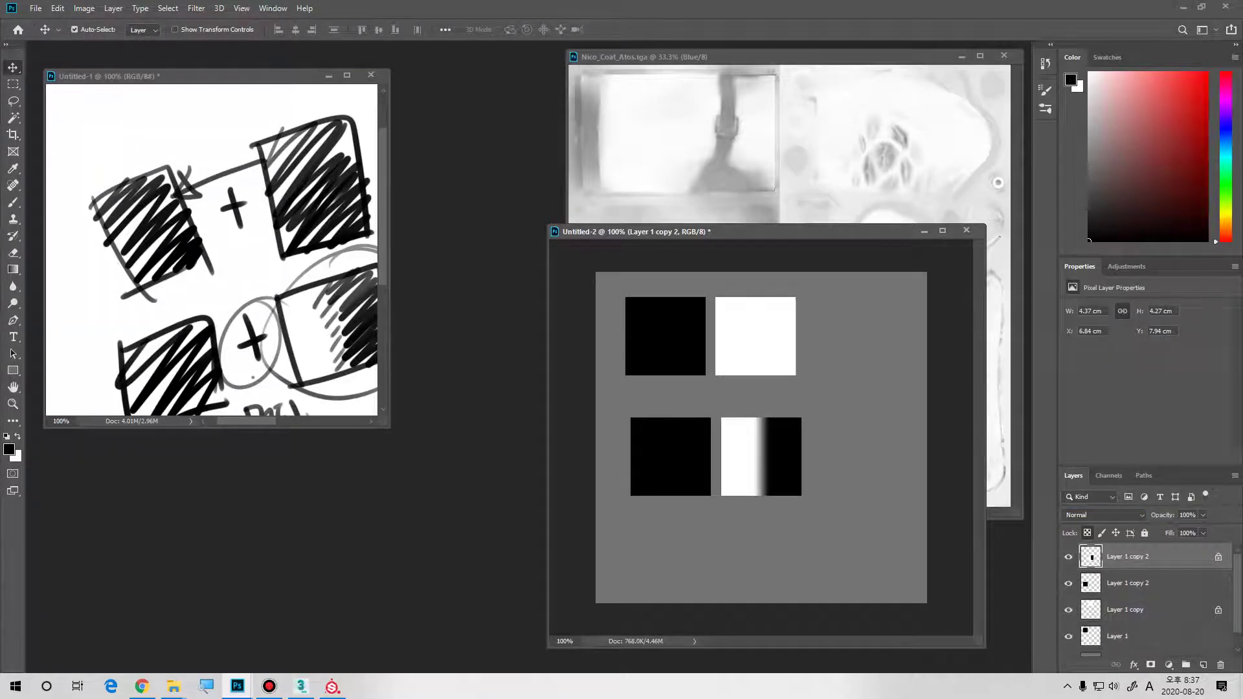
left_click(1104, 515)
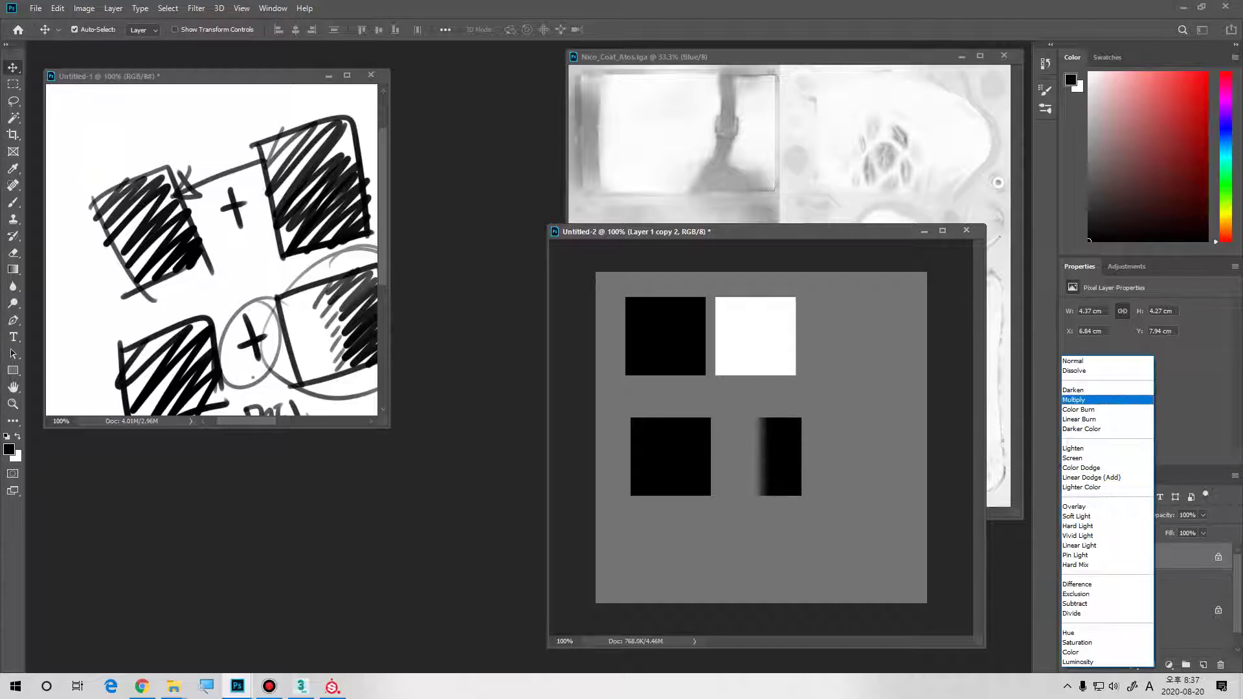
left_click(1094, 400)
left_click_drag(780, 426, 781, 305)
- Invert the Multiply gradient repeatedly over the white square to compare both gradient directions
key("ctrl+i")
key("ctrl+i")
key("ctrl+i")
key("ctrl+i")
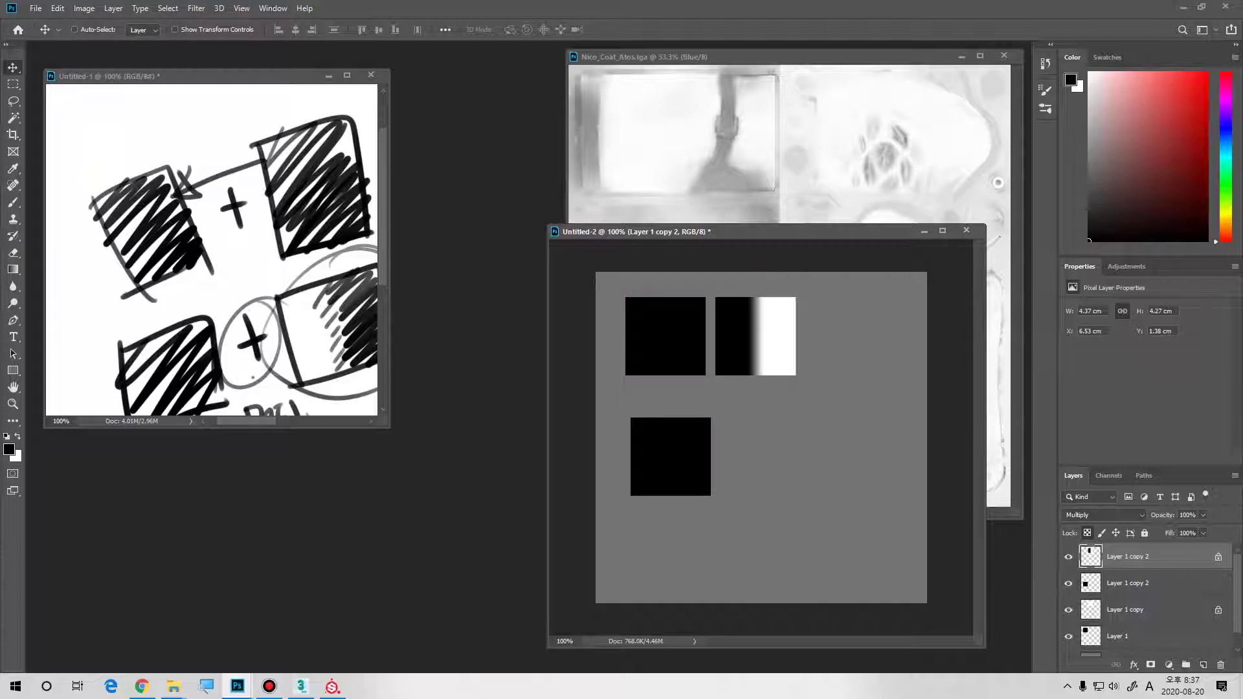
key("ctrl+i")
- Switch the gradient square to Screen blending and move it over the upper black square
left_click(1104, 515)
left_click(1083, 459)
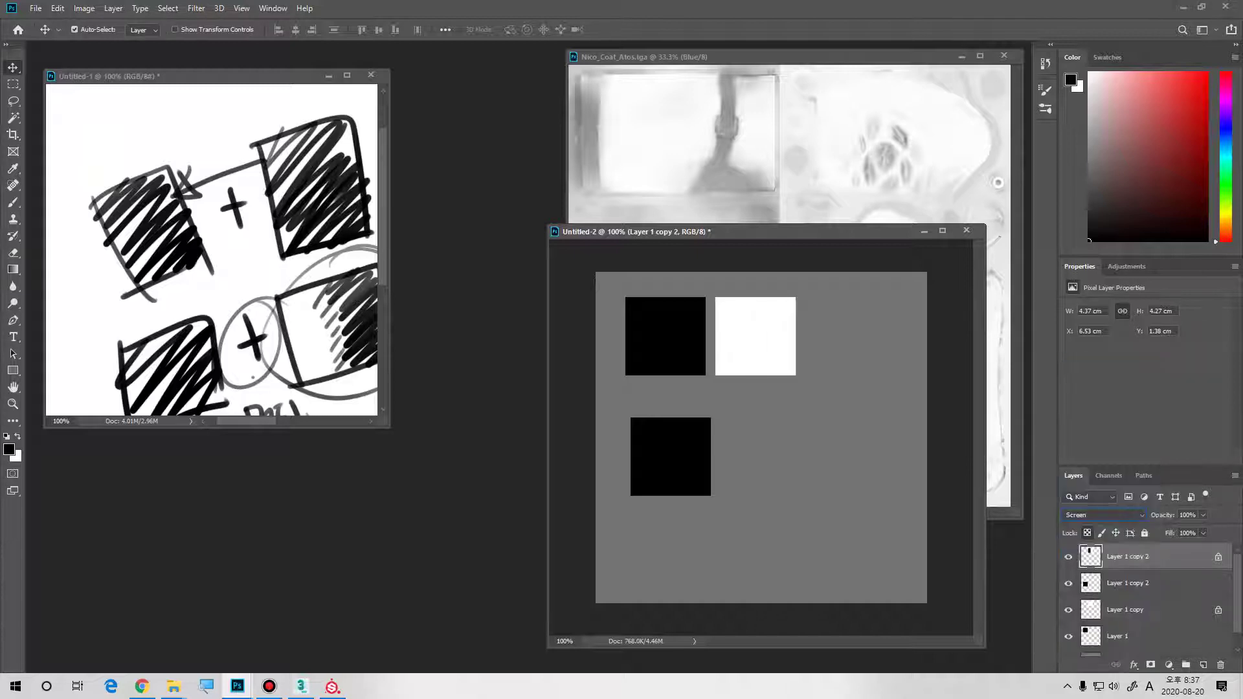
left_click_drag(751, 344, 661, 340)
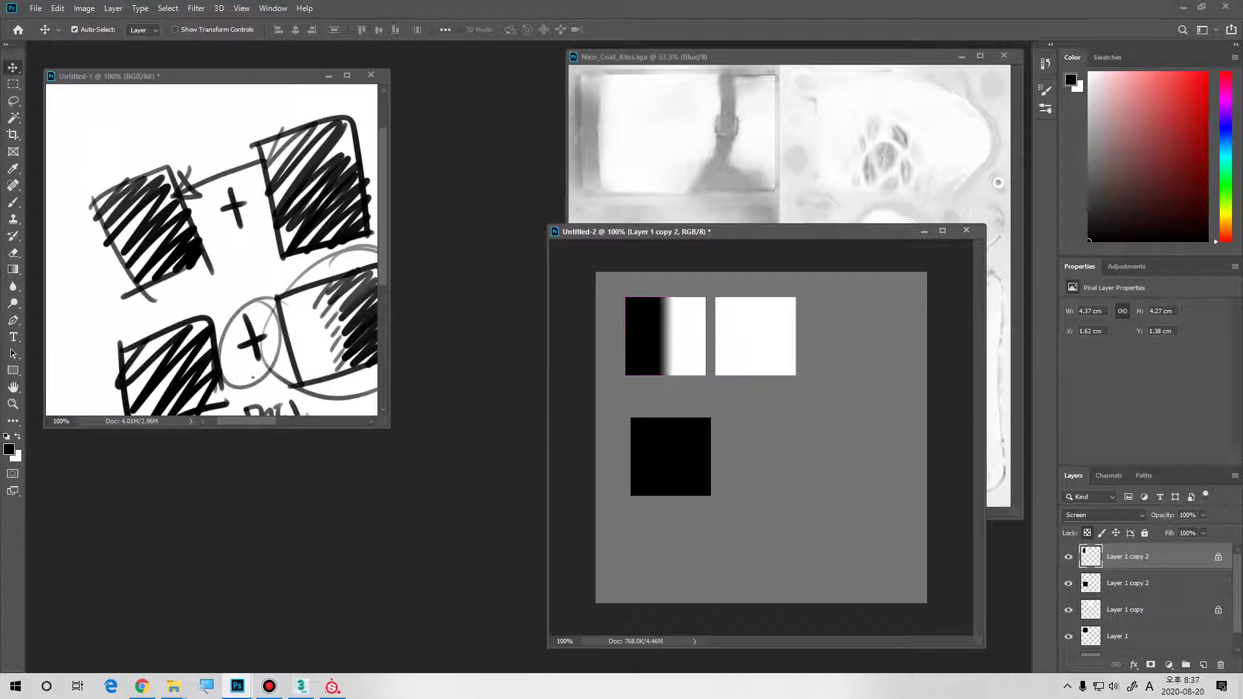
- Invert the Screen gradient repeatedly over the black square, ending with white on its left half, and return it beside the lower black square
key("ctrl+i")
key("ctrl+i")
key("ctrl+i")
key("ctrl+i")
key("ctrl+i")
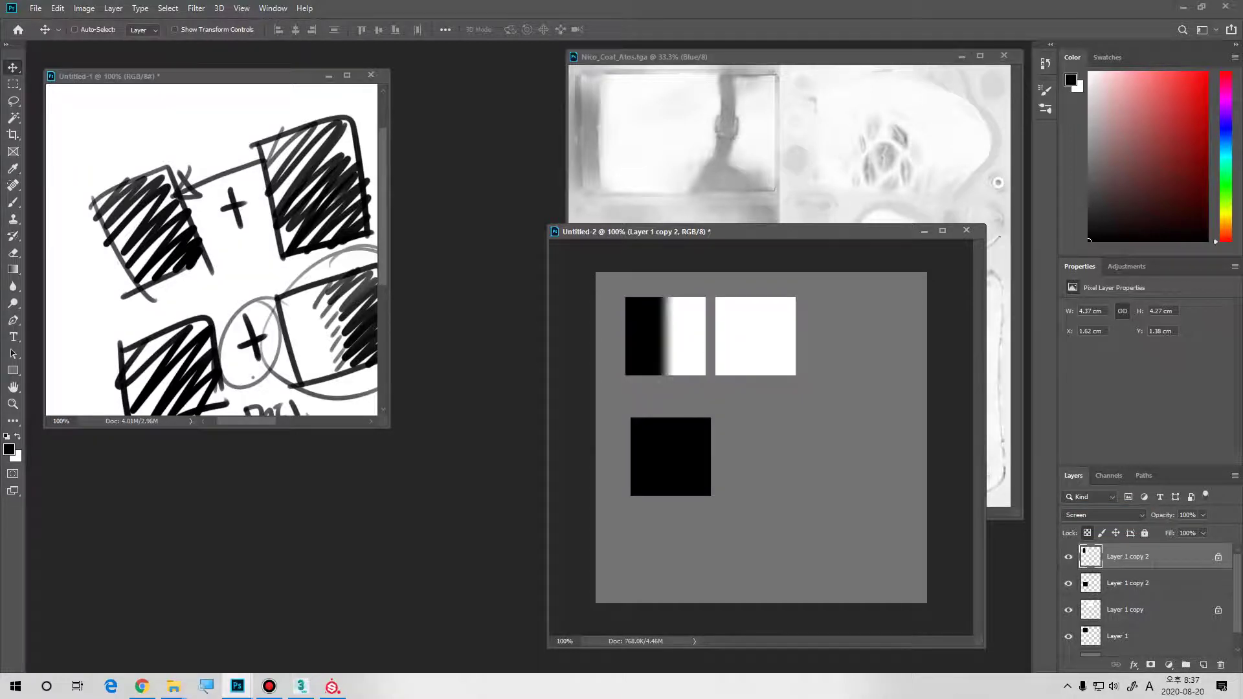
key("ctrl+i")
key("ctrl+i")
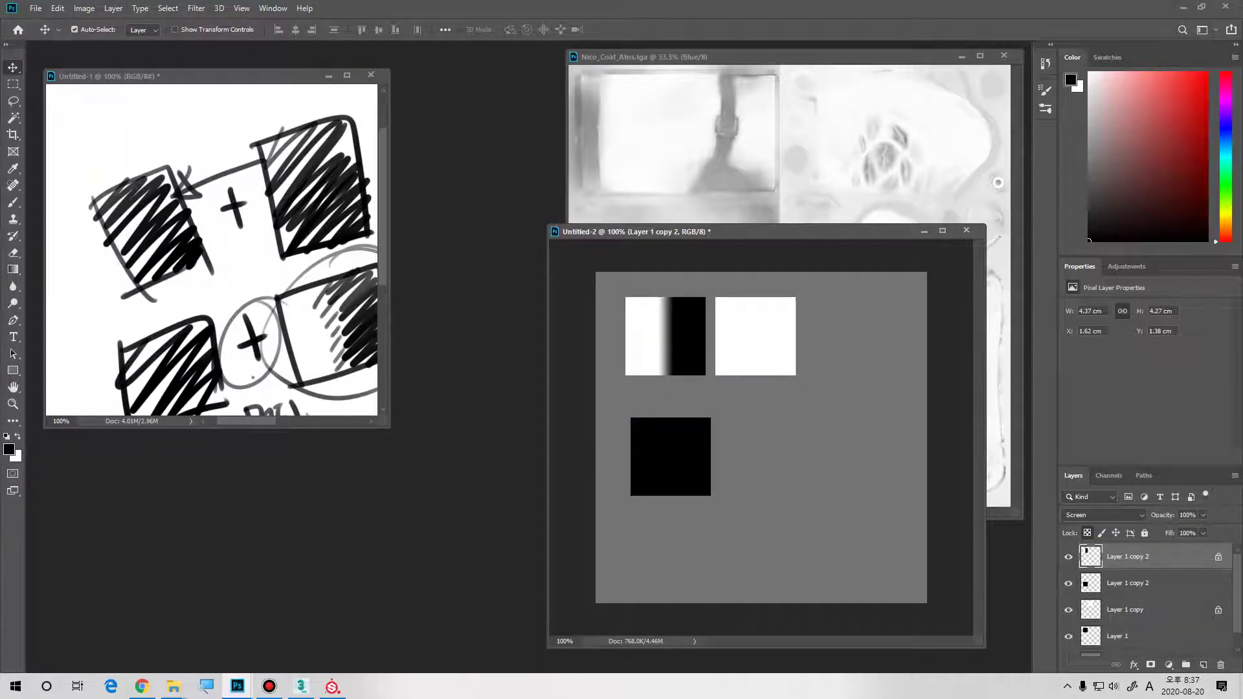
left_click_drag(663, 337, 759, 457)
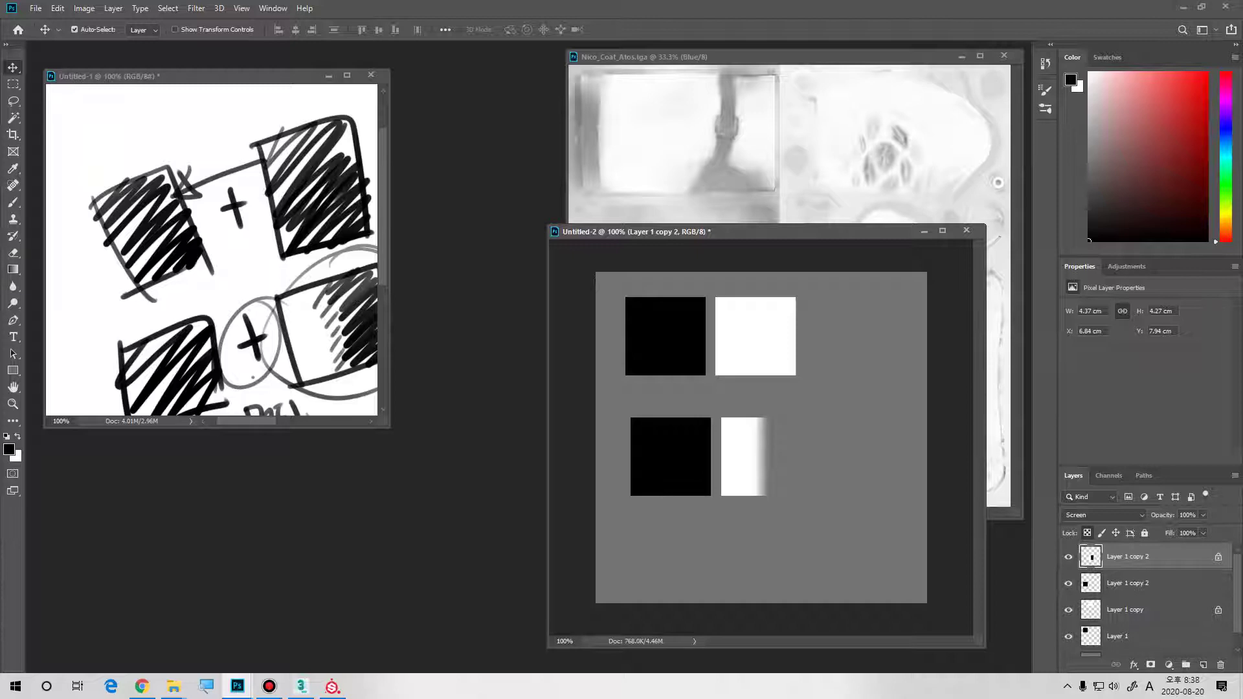
- Enlarge the sketch document's window and brush loose outlines around the handwritten Multiply and Screen labels
left_click_drag(389, 426, 536, 631)
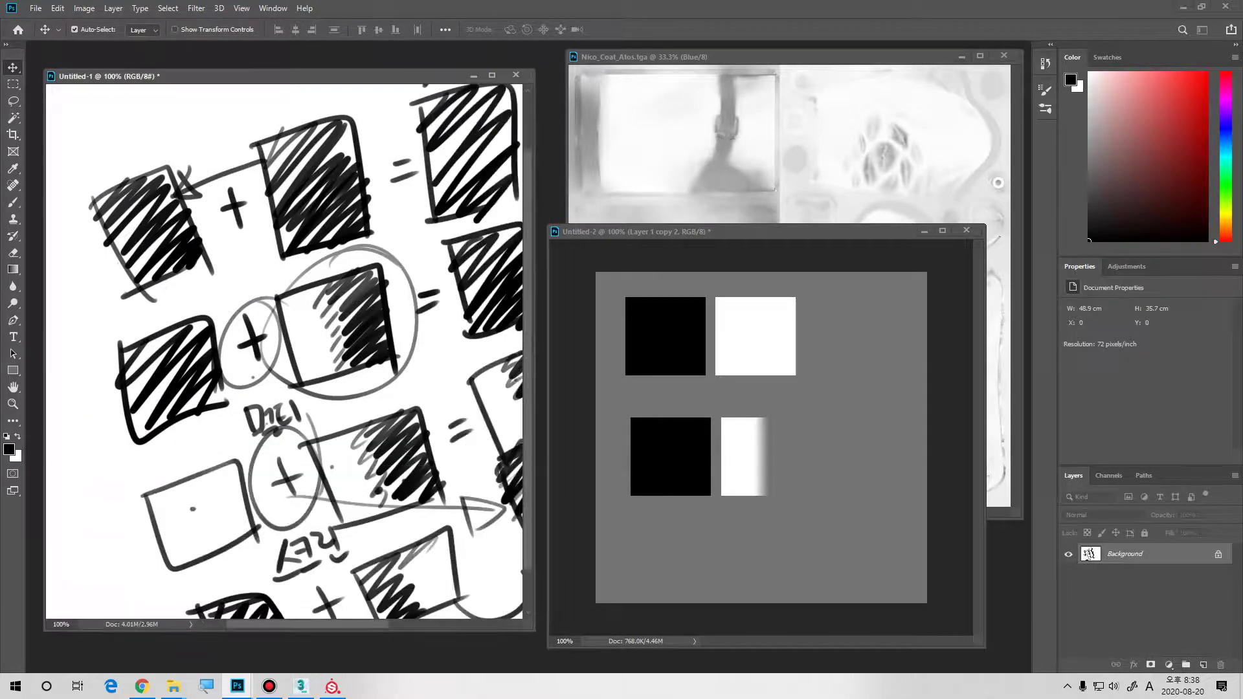
key("b")
mouse_move(312, 400)
left_mouse_down()
mouse_move(230, 391)
mouse_move(320, 409)
mouse_move(214, 445)
left_mouse_up()
left_click_drag(263, 590, 353, 574)
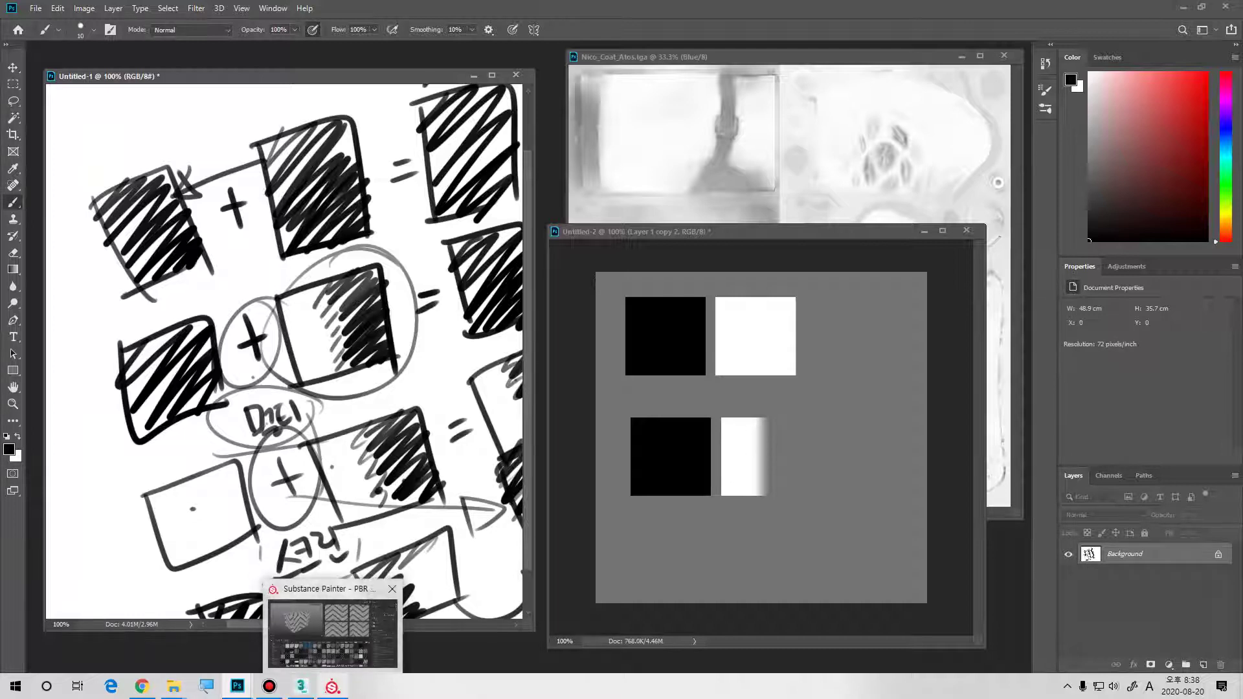
- In Substance Painter, try Multiply and Screen as the Mask Editor's Texture blending mode, and settle on Overlay
left_click(332, 686)
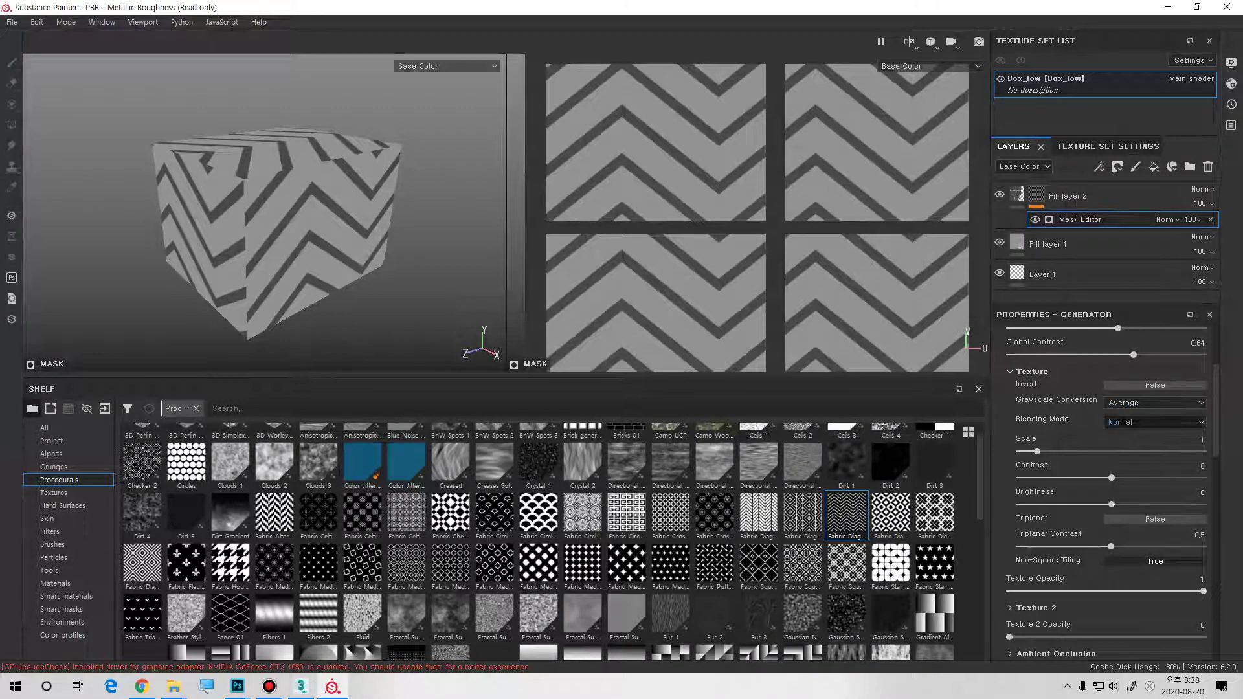
left_click(1155, 422)
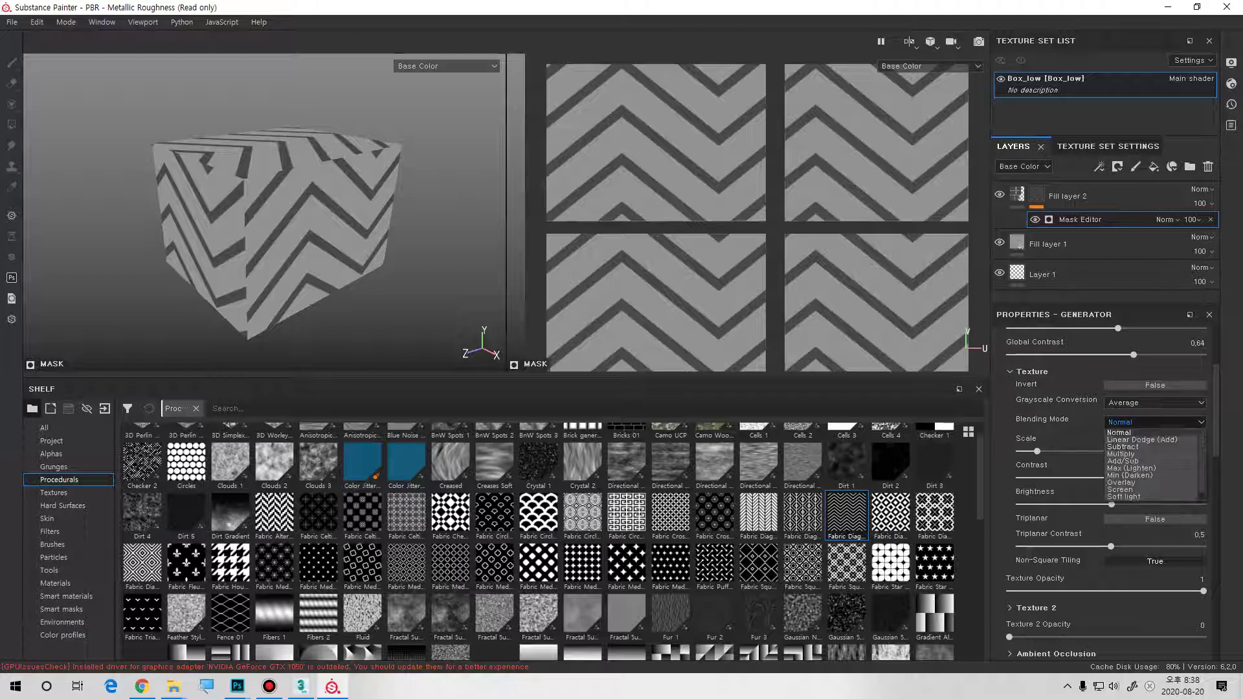
left_click(1120, 454)
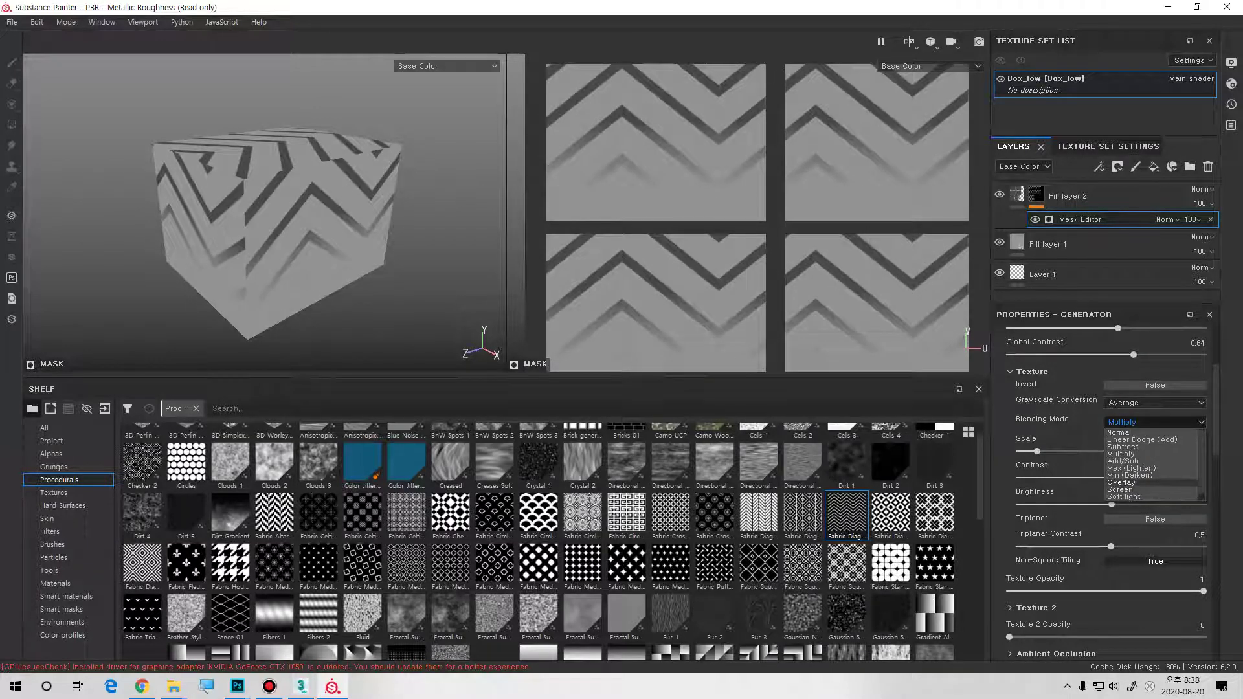
left_click(1120, 489)
left_click(1155, 422)
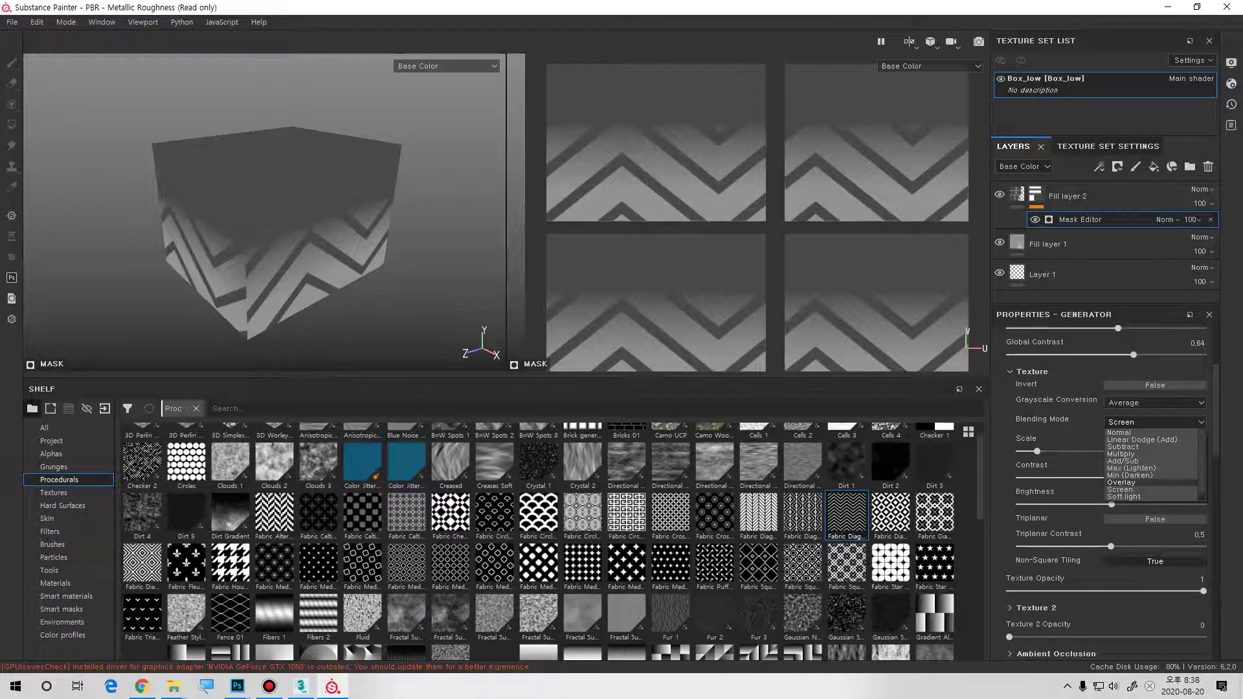
left_click(1139, 480)
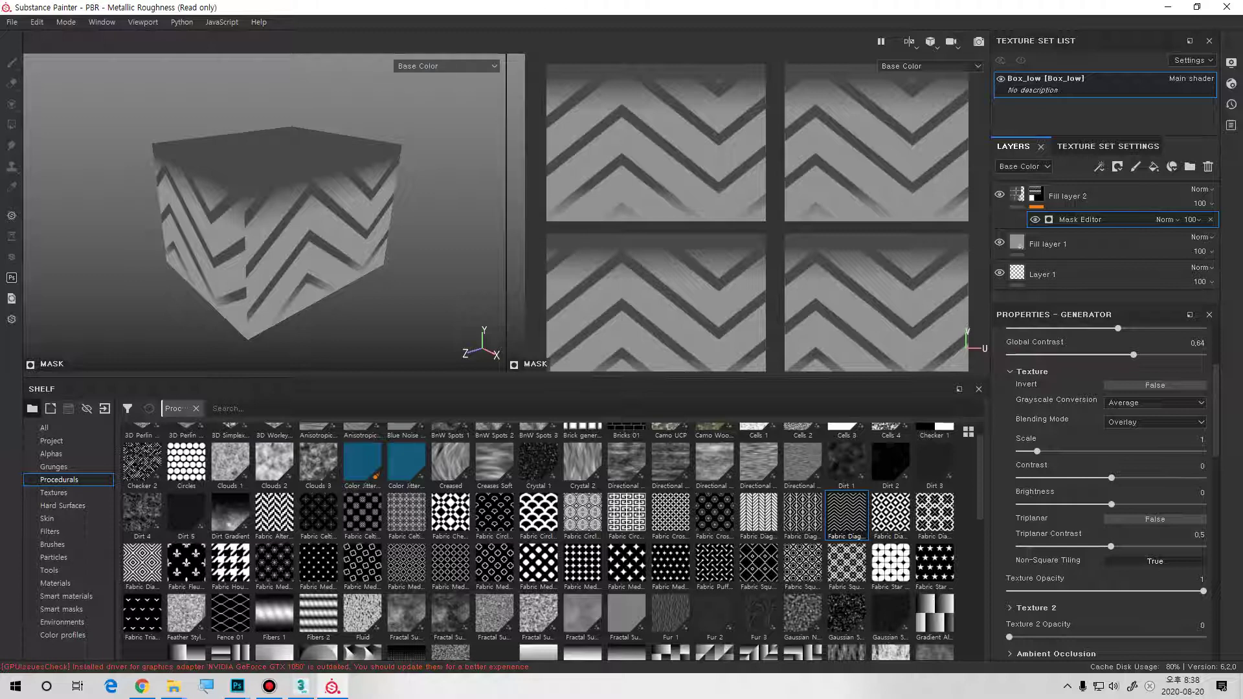
- Display the Mask channel in the viewports to examine the Overlay result in black and white
left_click(446, 66)
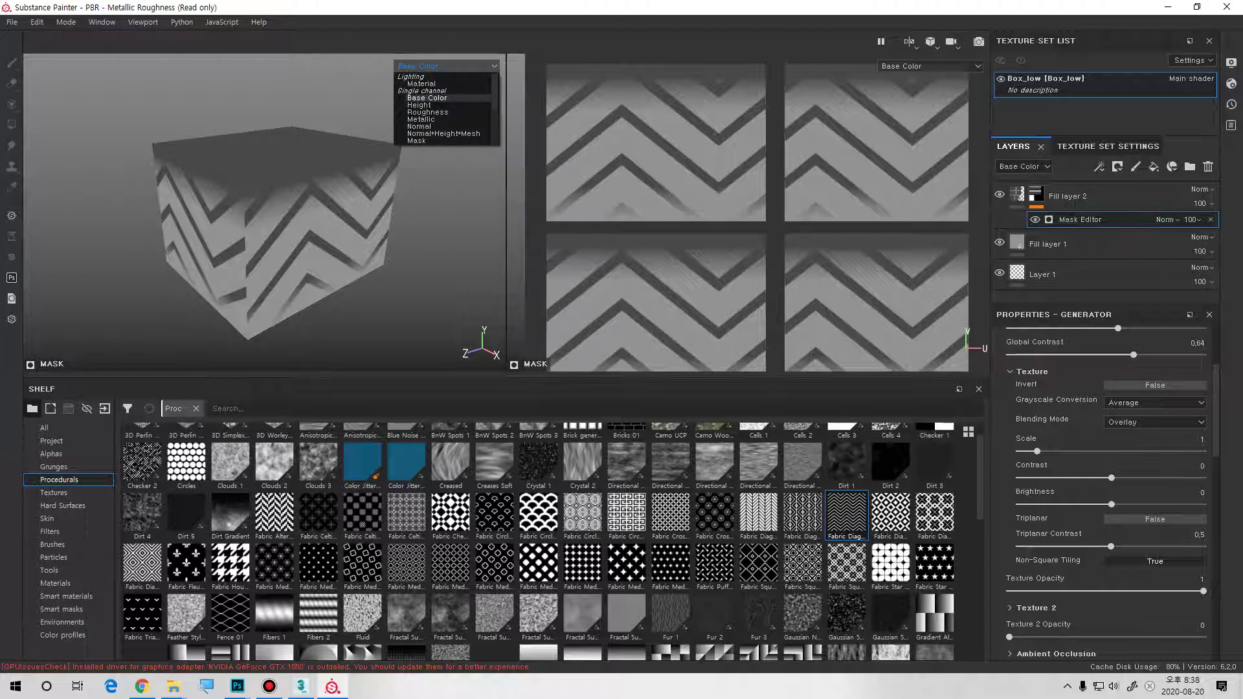
left_click(427, 98)
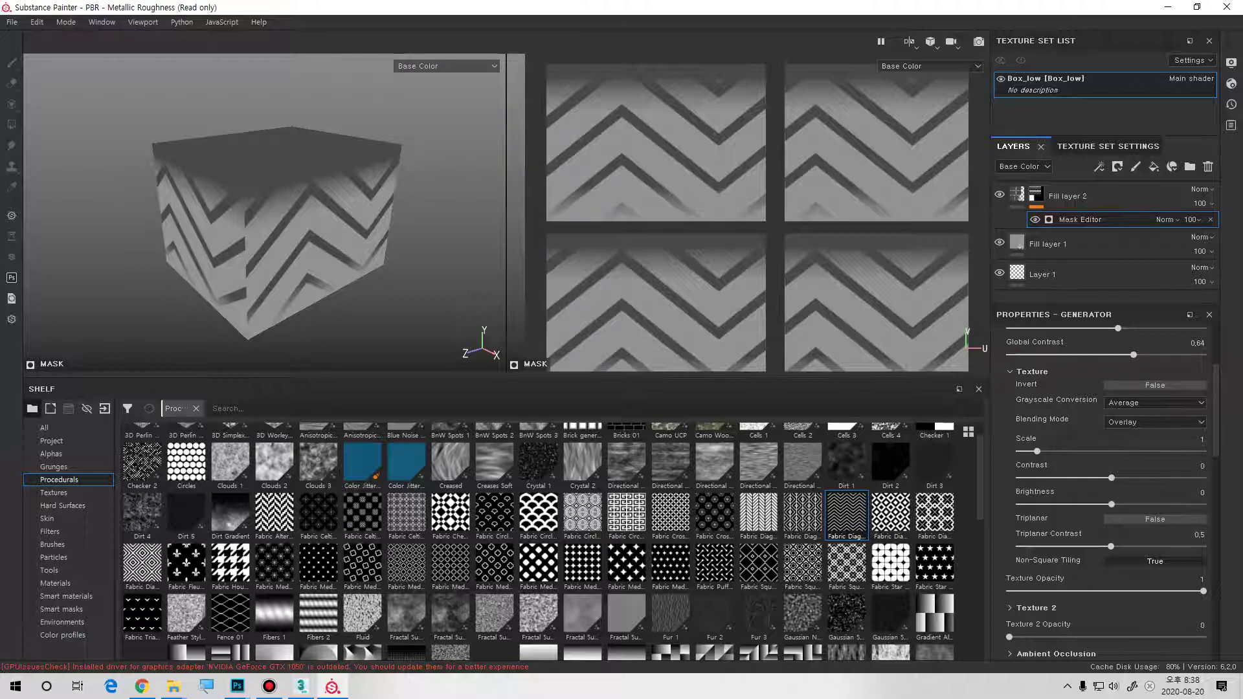
left_click(447, 66)
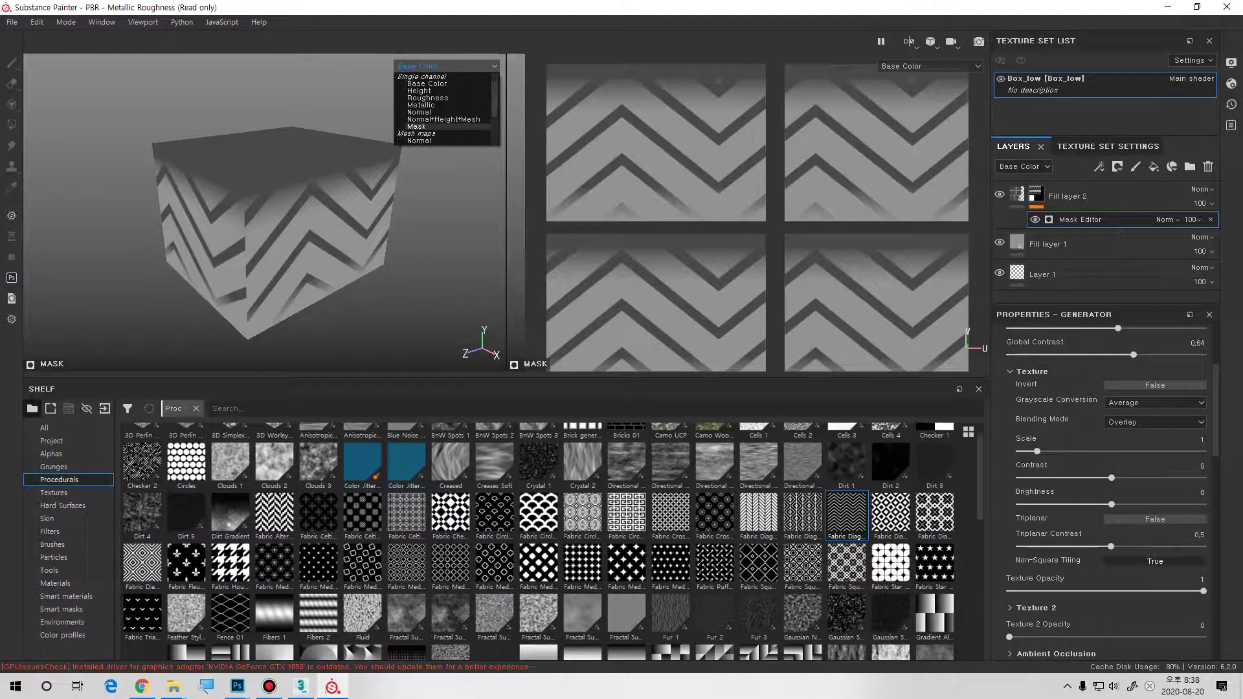
left_click(416, 126)
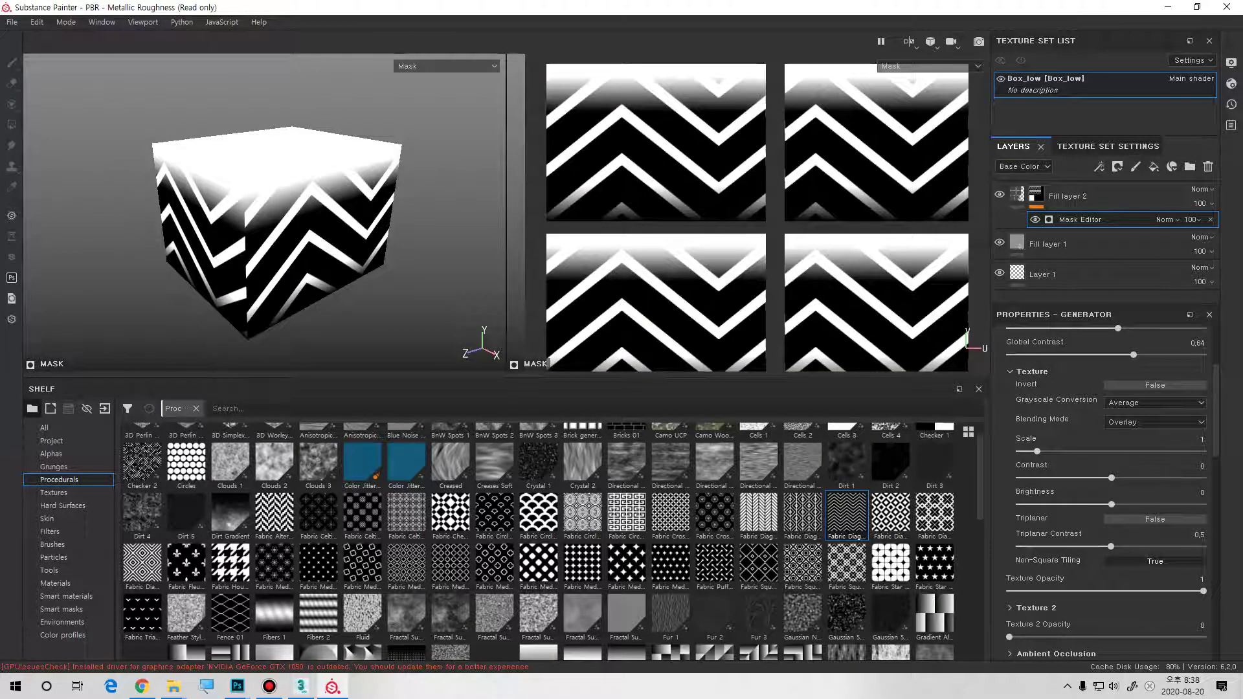
- Set the Mask Editor's Global Contrast to 0.85 and Global Balance to 0.47
scroll(1153, 421, "up", 4)
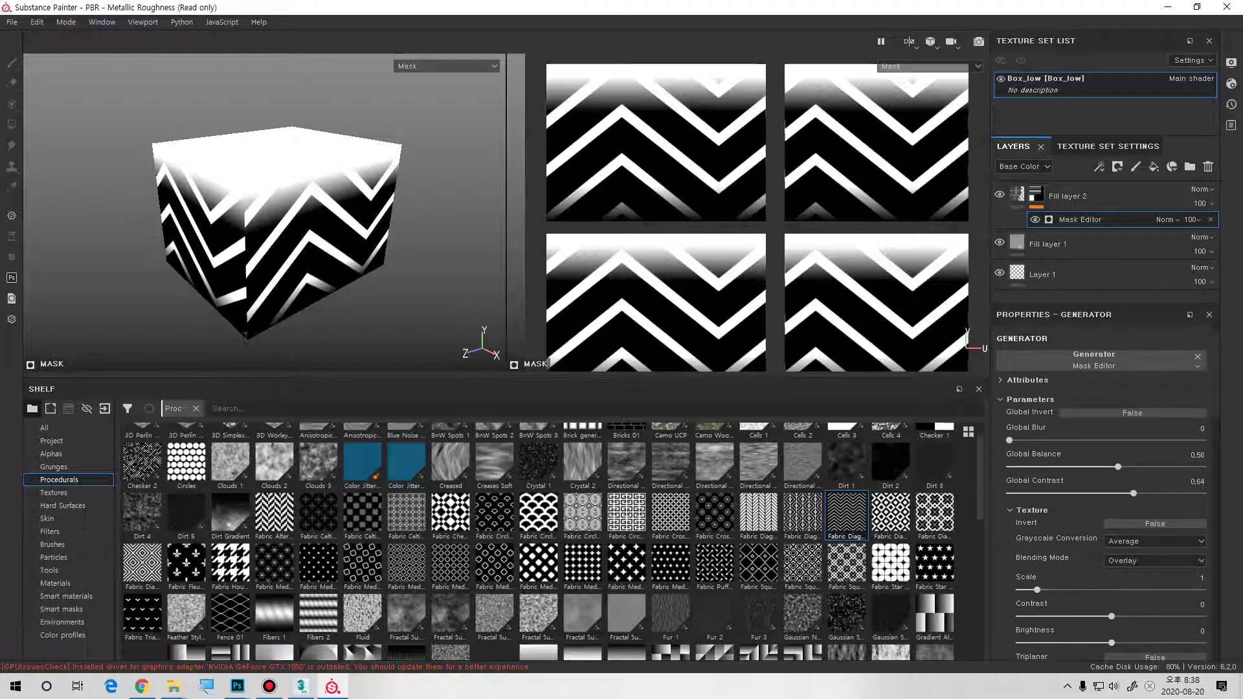
left_click_drag(1134, 493, 1060, 494)
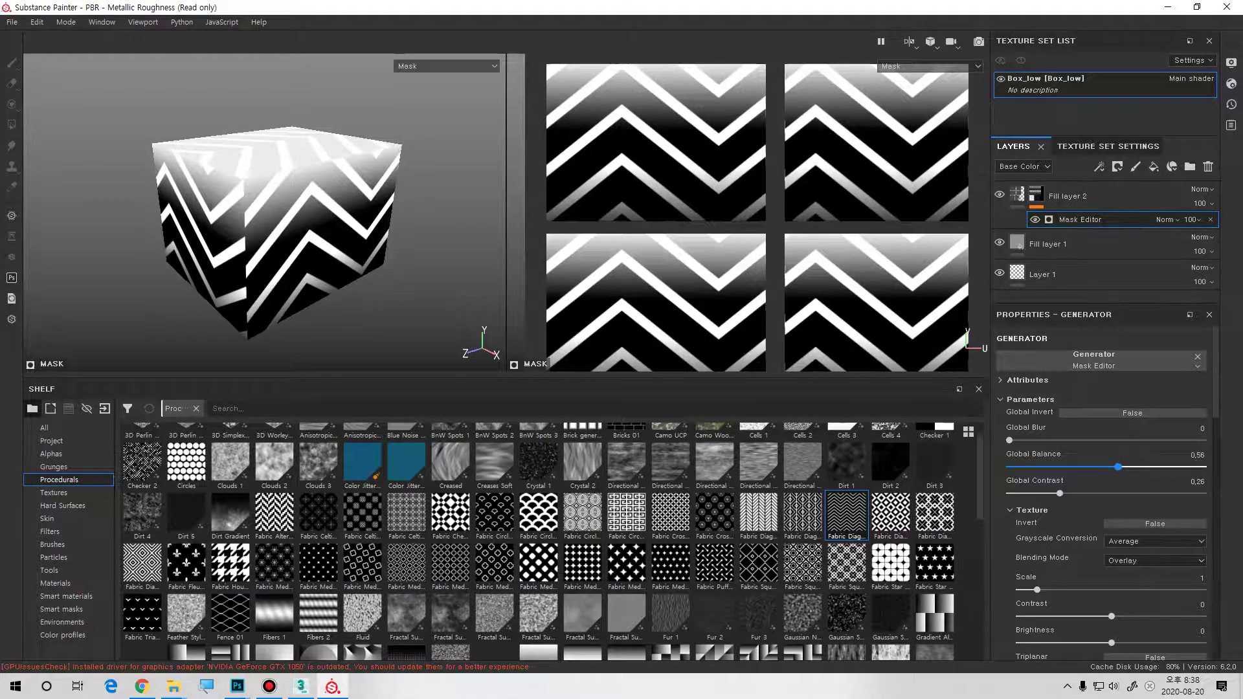
mouse_move(1118, 467)
left_mouse_down()
mouse_move(1106, 467)
mouse_move(1203, 467)
mouse_move(1081, 467)
mouse_move(1108, 467)
mouse_move(1078, 493)
mouse_move(1184, 493)
mouse_move(1146, 467)
mouse_move(1041, 466)
mouse_move(1127, 467)
mouse_move(1078, 467)
mouse_move(1100, 467)
left_mouse_up()
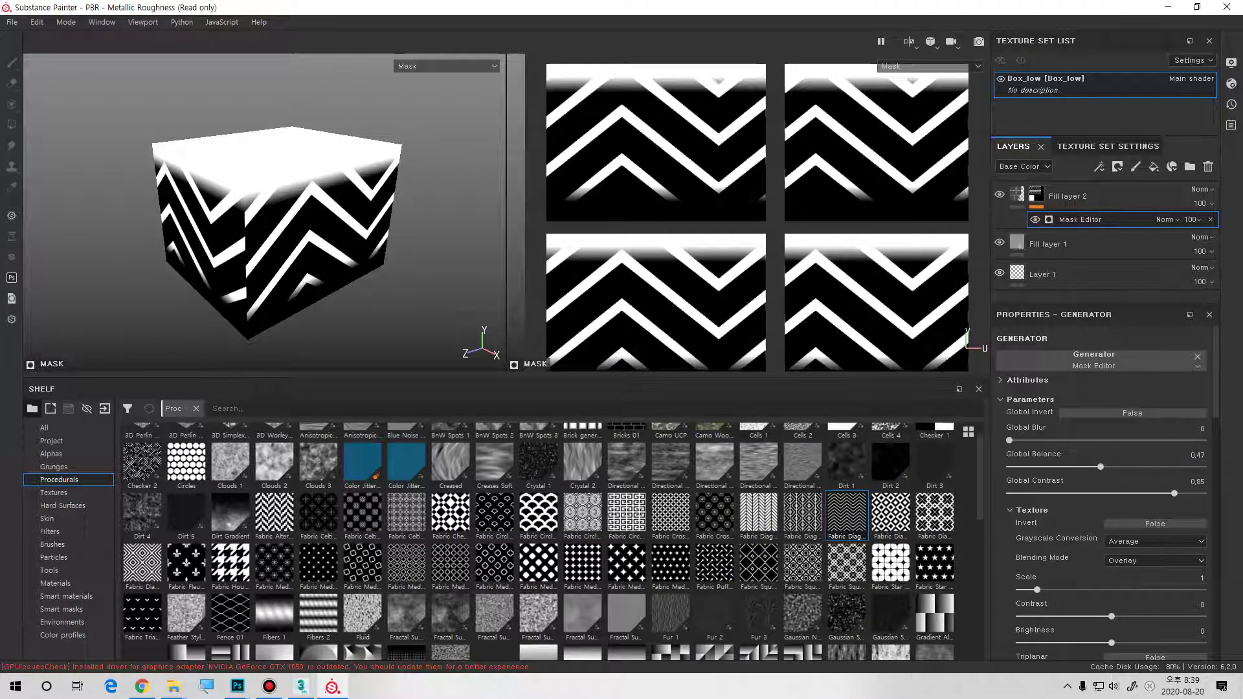
- Select the mask of Fill layer 2 and inspect the masked box in Material view from another angle
left_click(1036, 195)
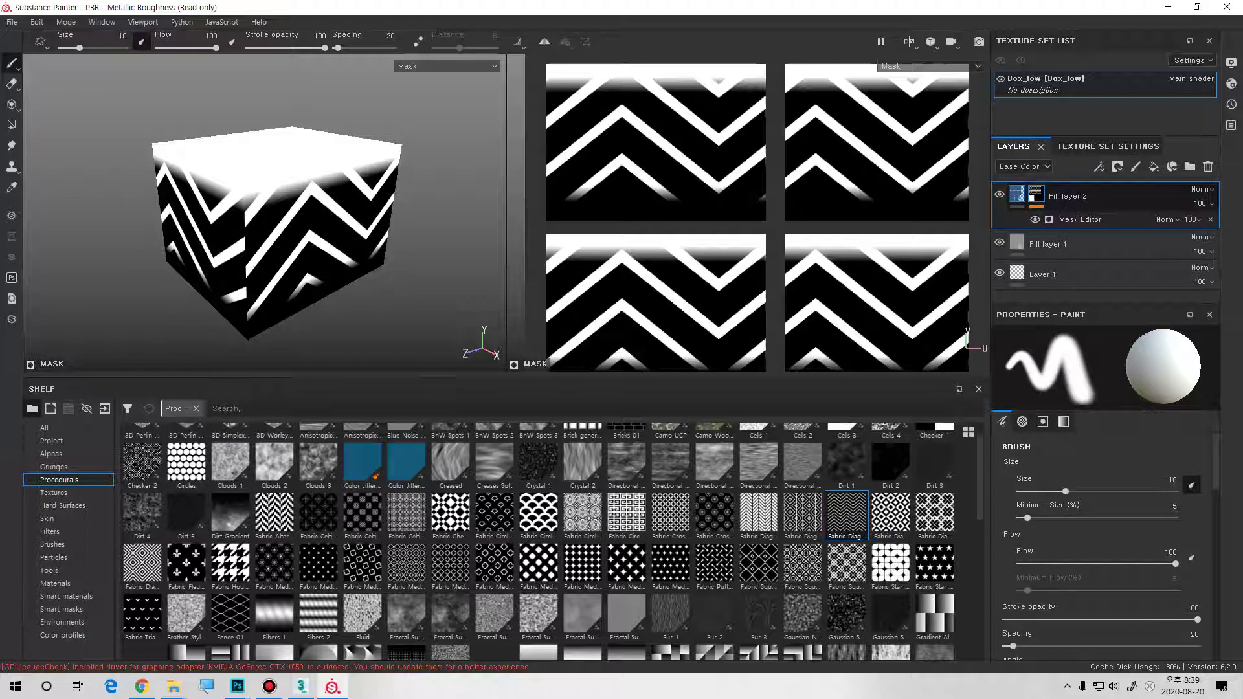
left_click(407, 66)
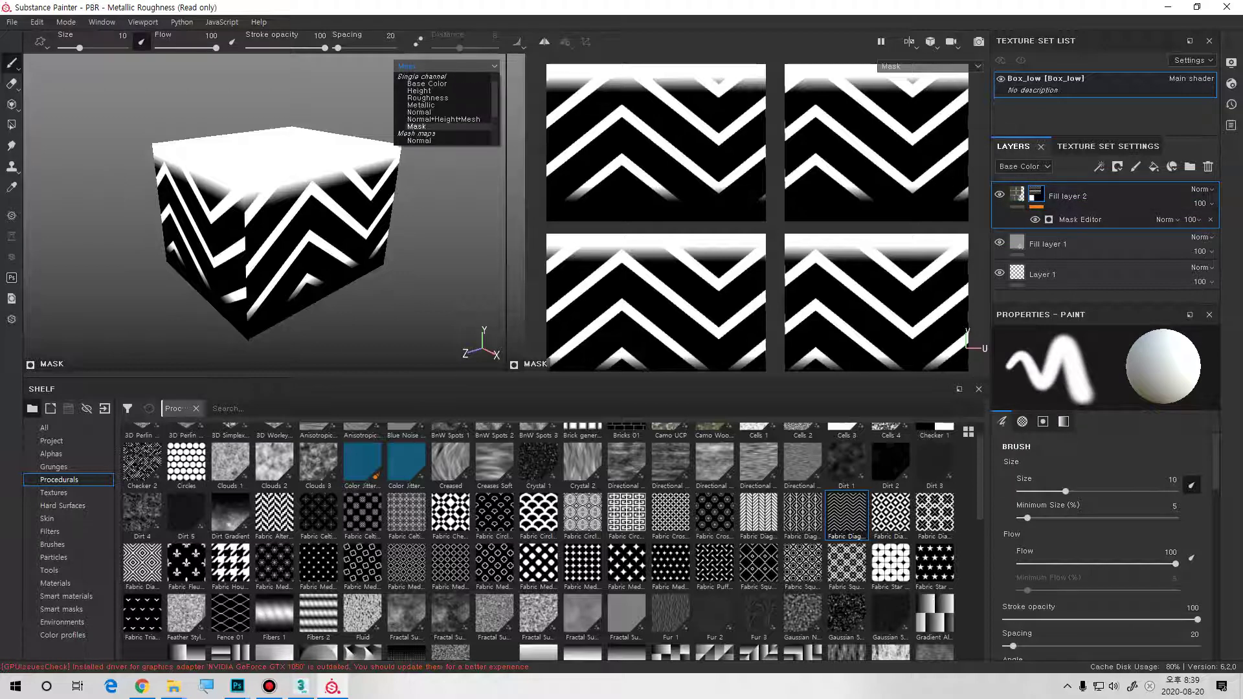
left_click(421, 83)
left_click_drag(407, 199, 319, 213, "alt")
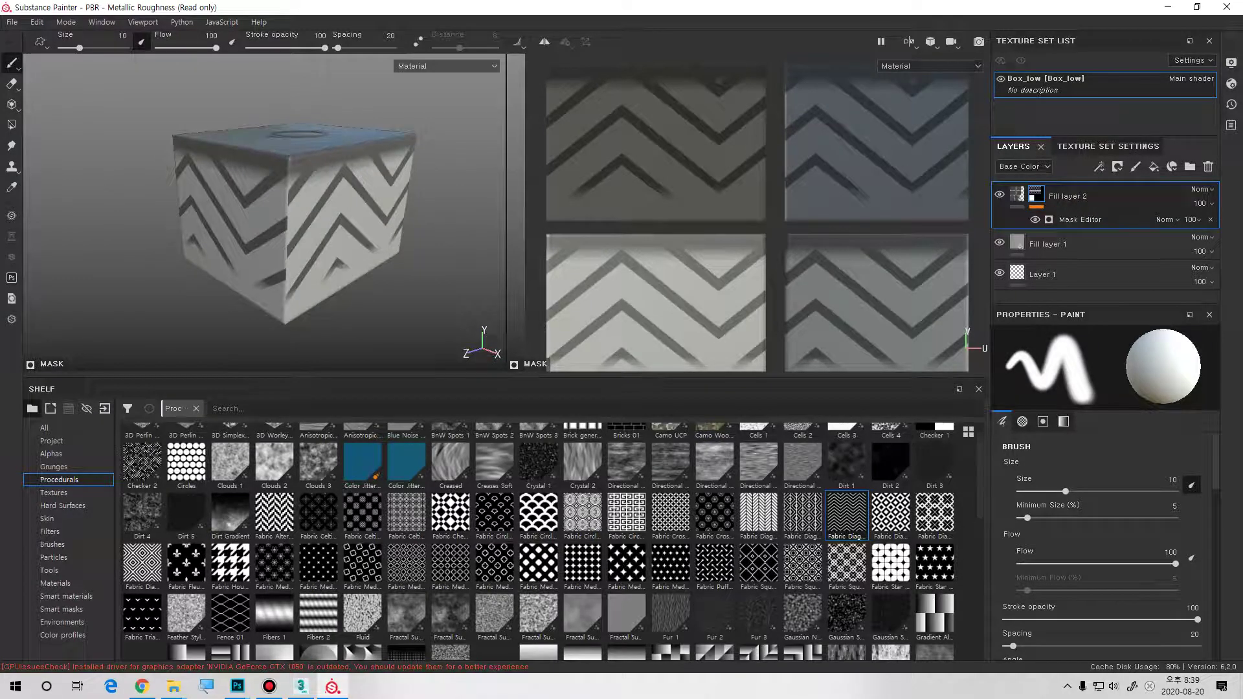
- Browse to the end of the procedural textures and delete Fill layer 2 with its mask
left_click_drag(980, 481, 980, 617)
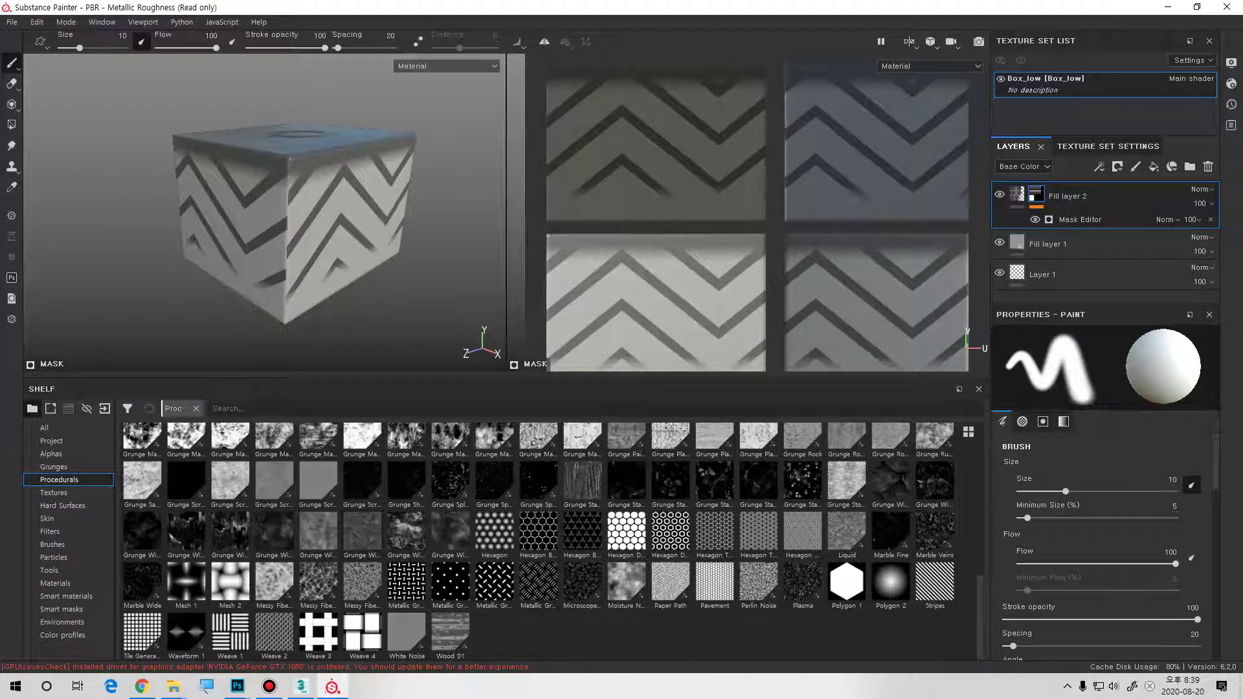
key("Delete")
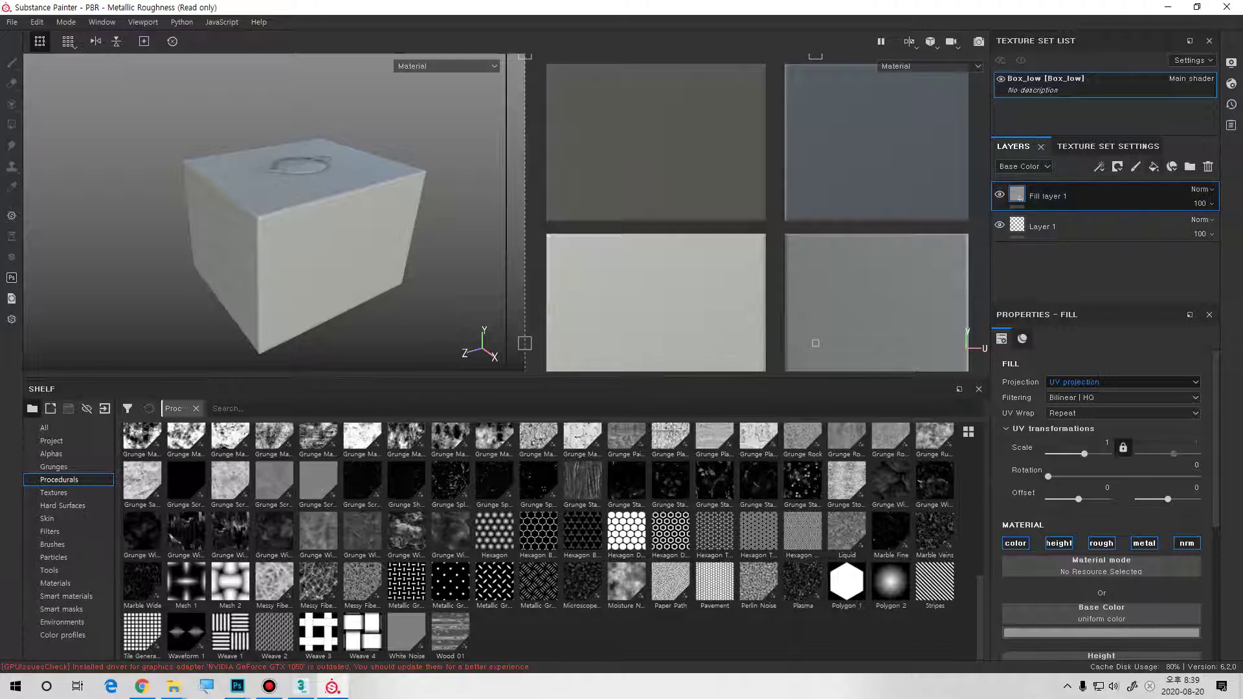
- Restore the deleted Fill layer 2, keep only its height channel enabled and set the height to 0.0559
key("ctrl+z")
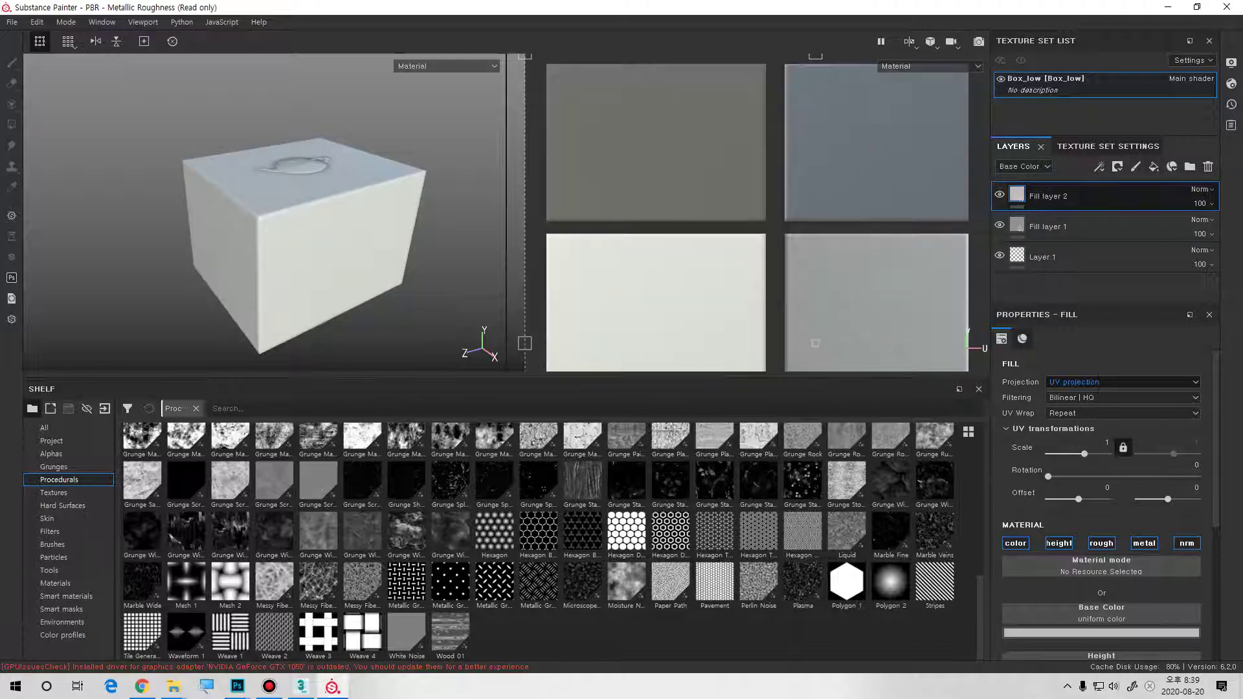
left_click_drag(1216, 440, 1216, 488)
left_click(1016, 458)
left_click(1101, 459)
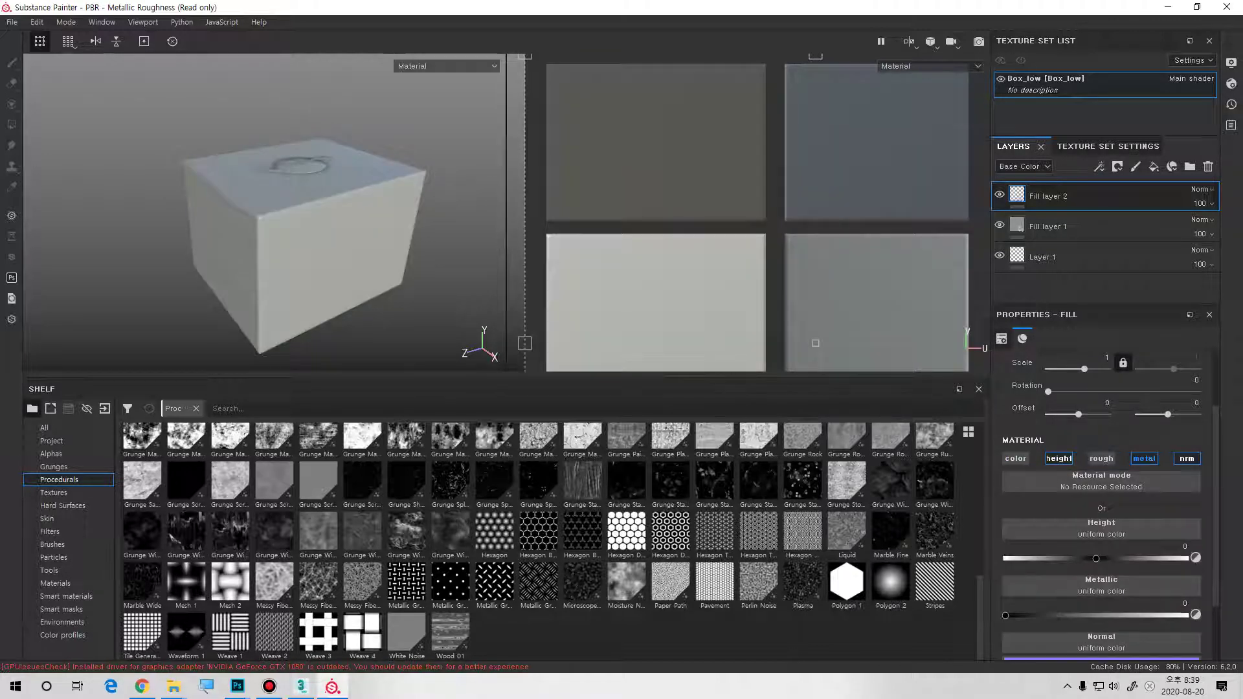
left_click(1144, 458)
left_click(1187, 458)
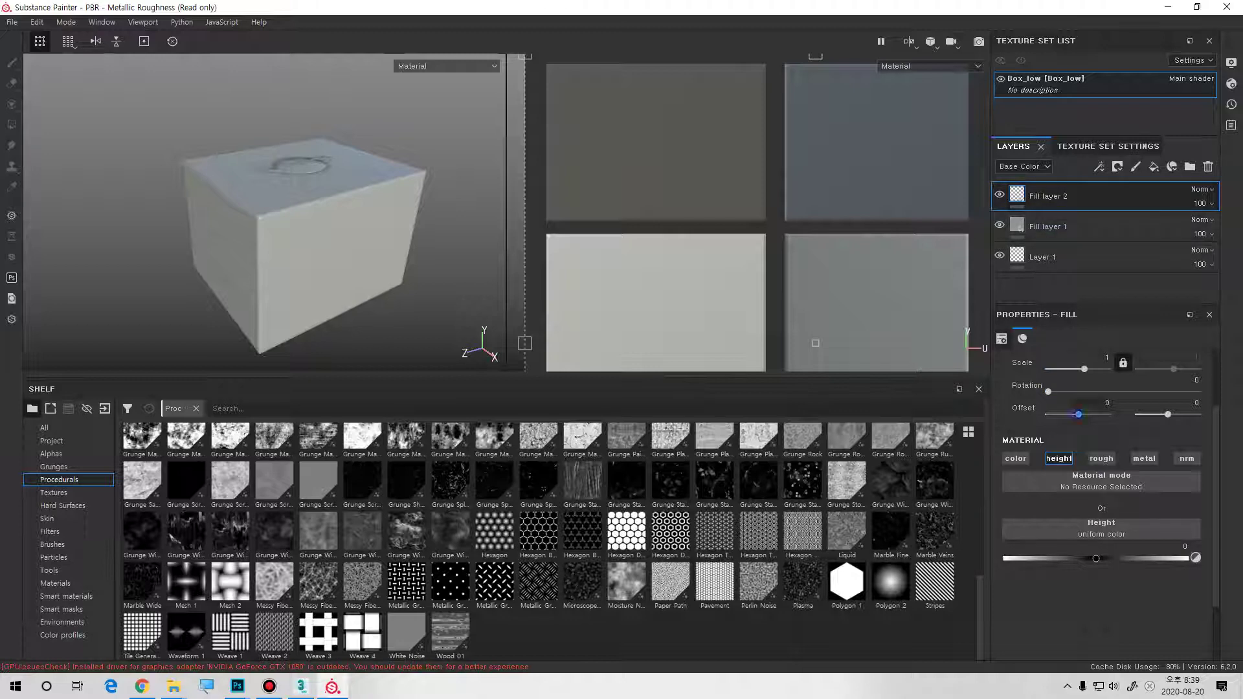
left_click_drag(1095, 559, 1100, 558)
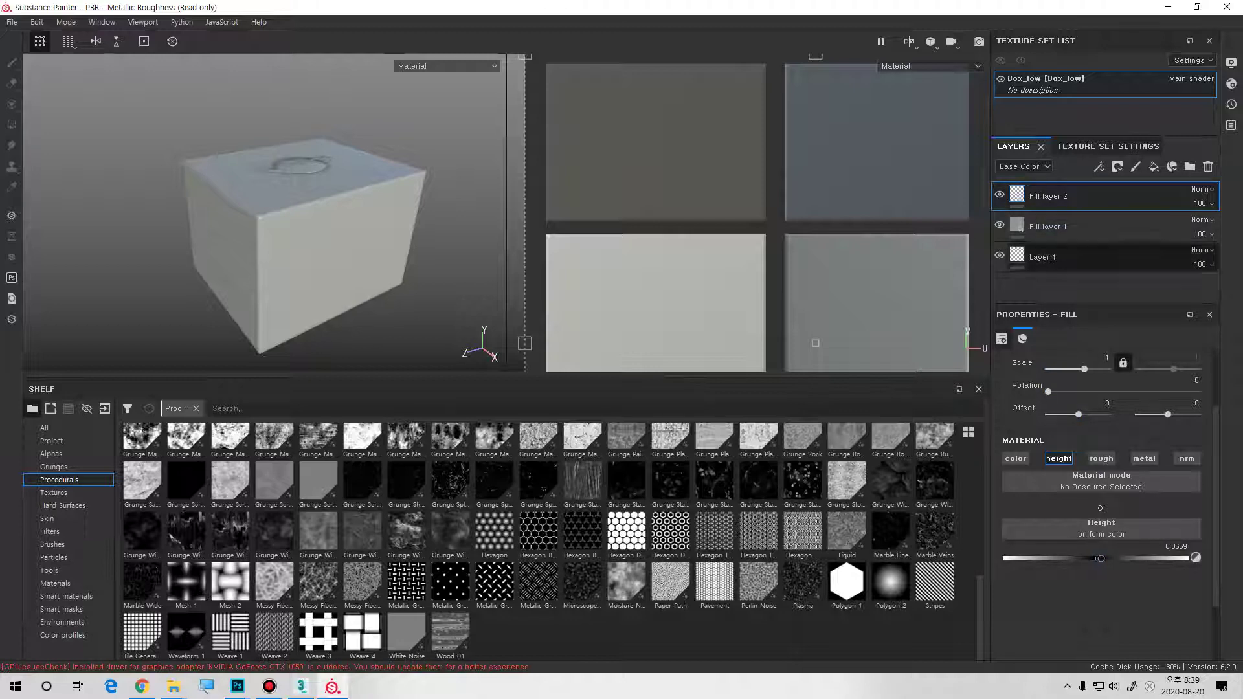
- Add a black mask to Fill layer 2 and apply the Hexagon Dots procedural to it through a fill effect
right_click(1019, 196)
left_click(1071, 217)
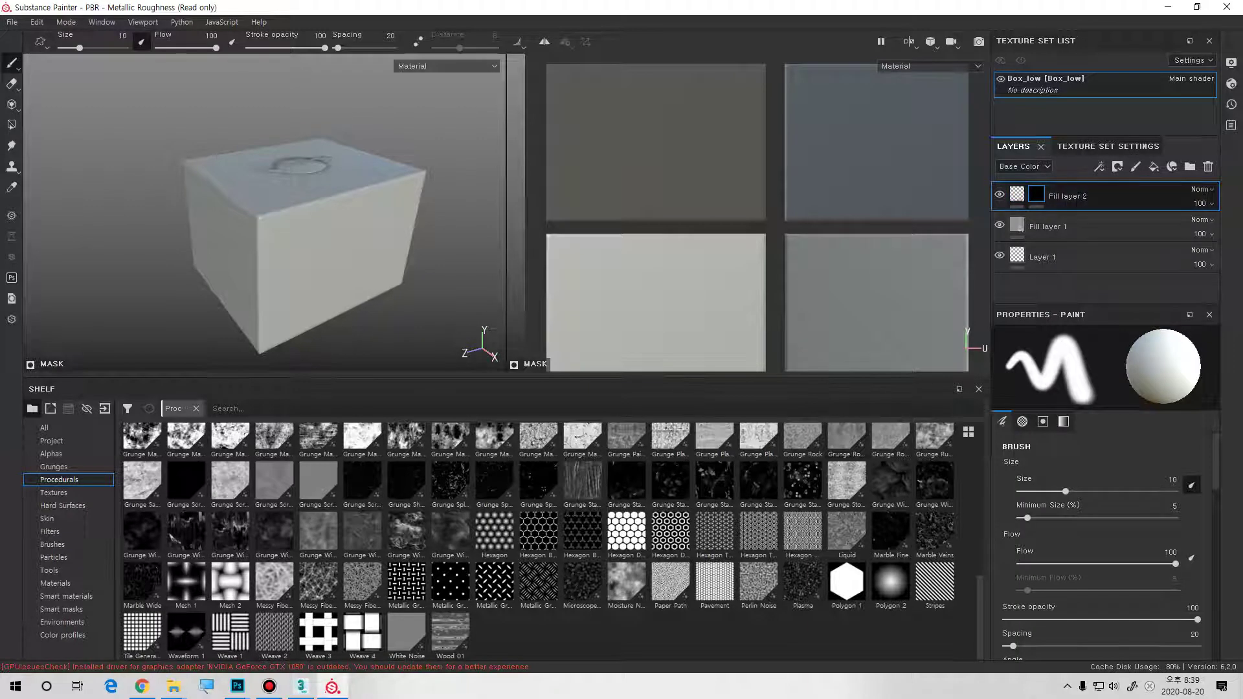
right_click(1036, 194)
left_click(1080, 482)
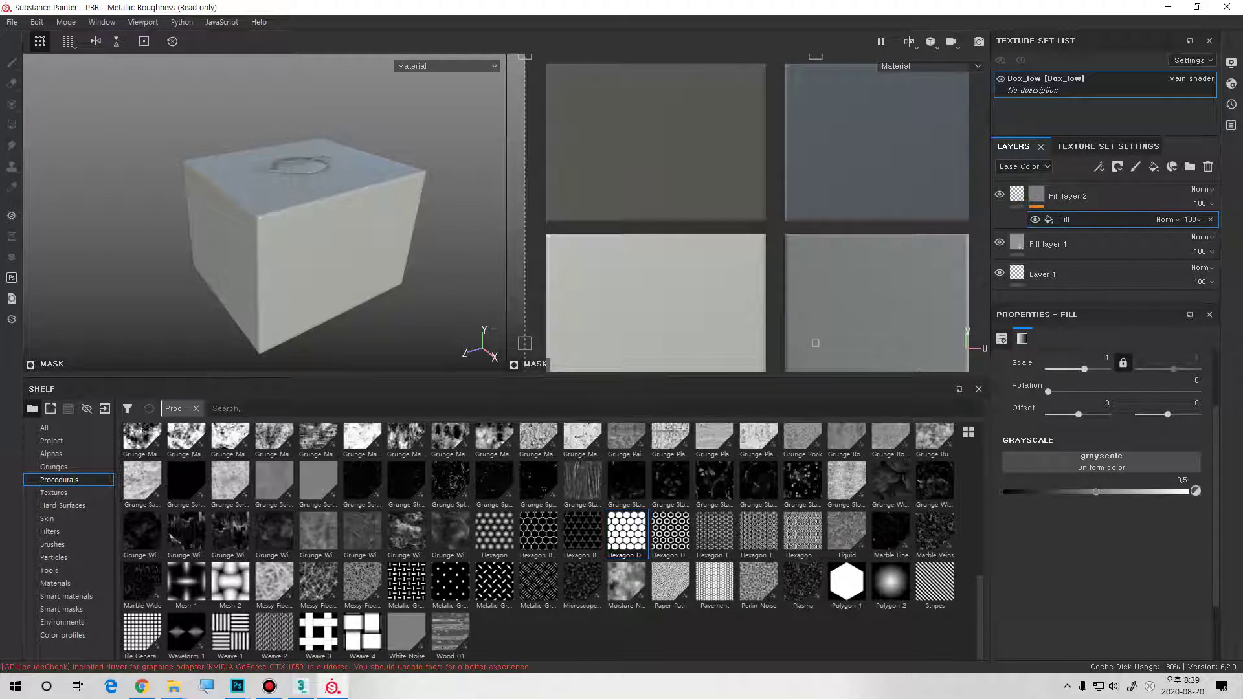
left_click_drag(627, 532, 1101, 461)
left_click_drag(363, 272, 262, 217, "alt")
scroll(272, 191, "up", 3)
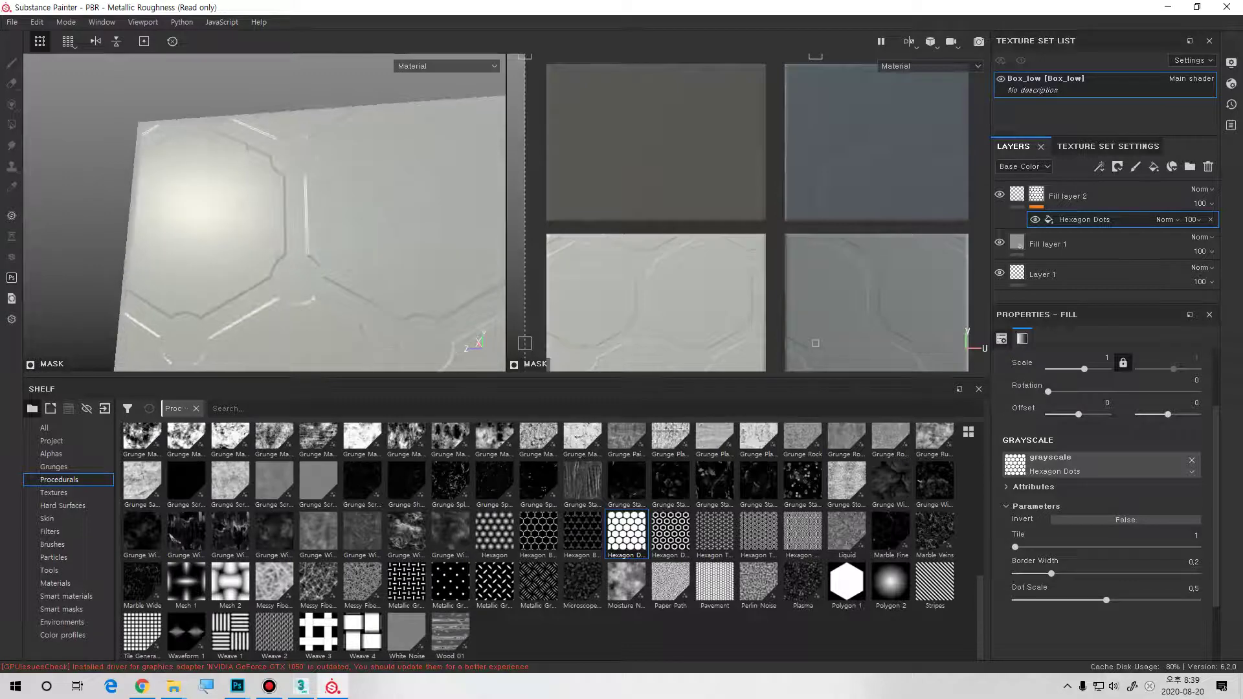
- Set the Hexagon Dots fill's Dot Scale to 0.58 and Tile to 8
scroll(1101, 531, "down", 1)
left_click_drag(1106, 581, 1121, 581)
left_click_drag(1015, 527, 1161, 527)
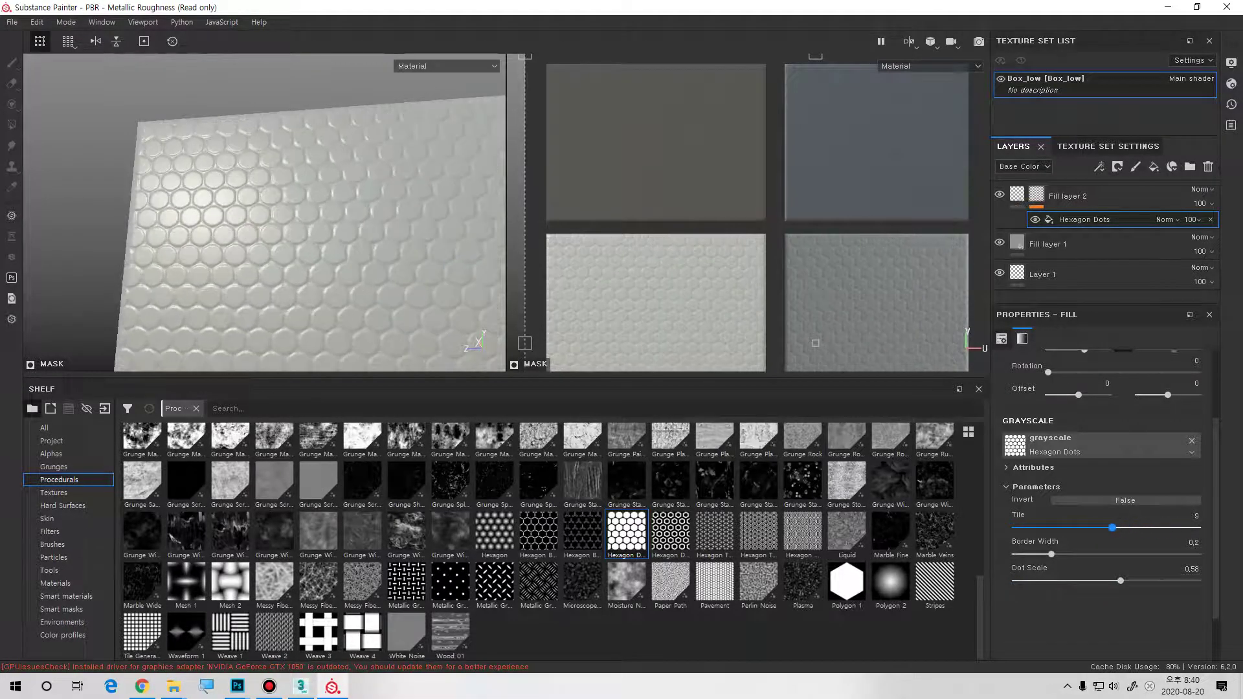
left_click_drag(227, 227, 363, 250, "alt")
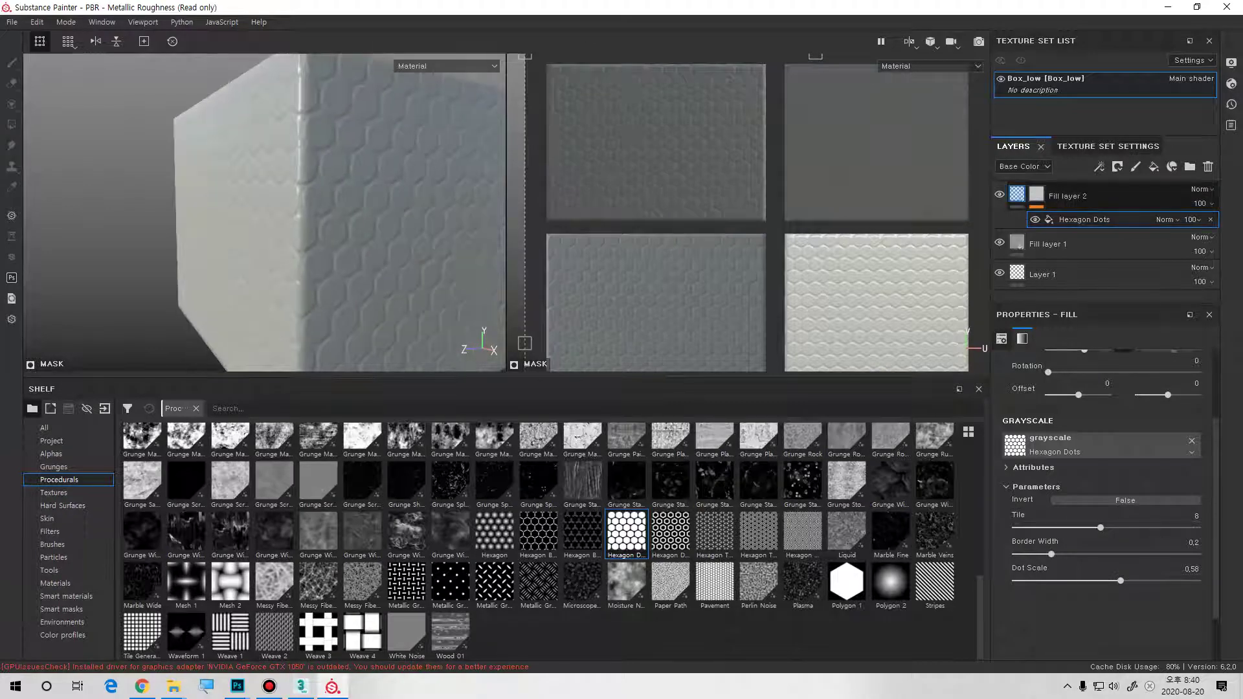
- Enable the color channel of Fill layer 2 and set its base color to a near-black grey of RGB 0.062, 0.058, 0.058
left_click(1017, 194)
left_click(1015, 439)
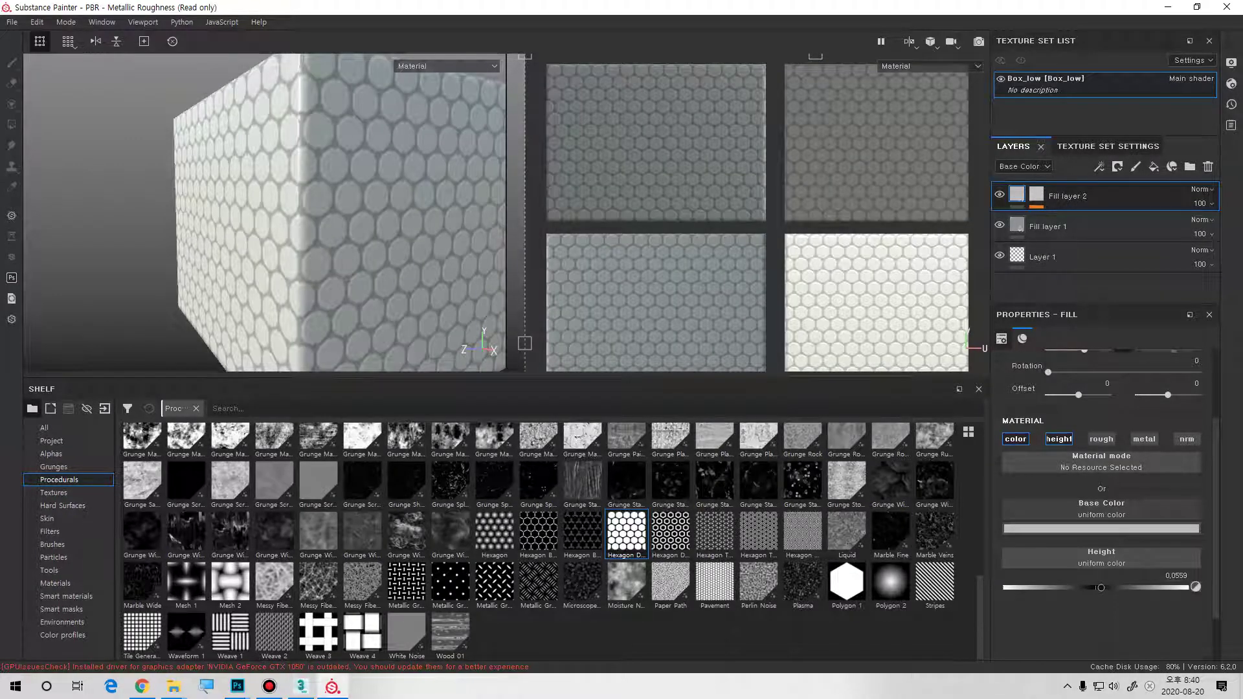
left_click(1101, 528)
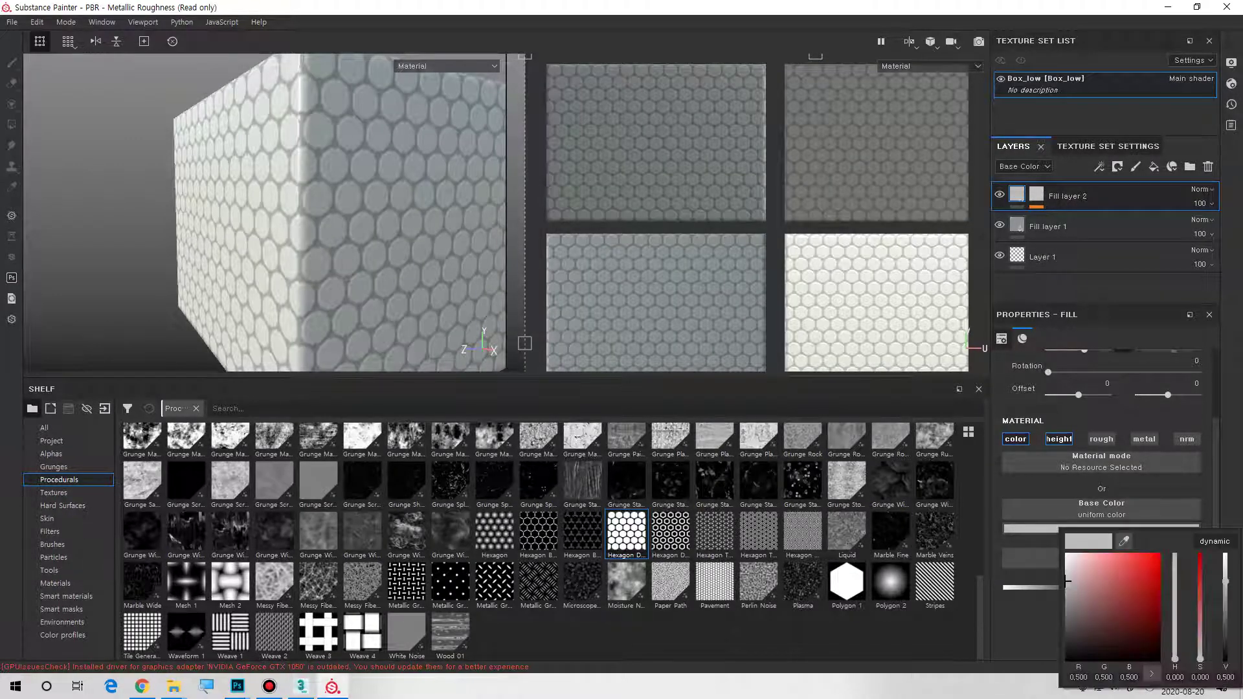
left_click(1068, 634)
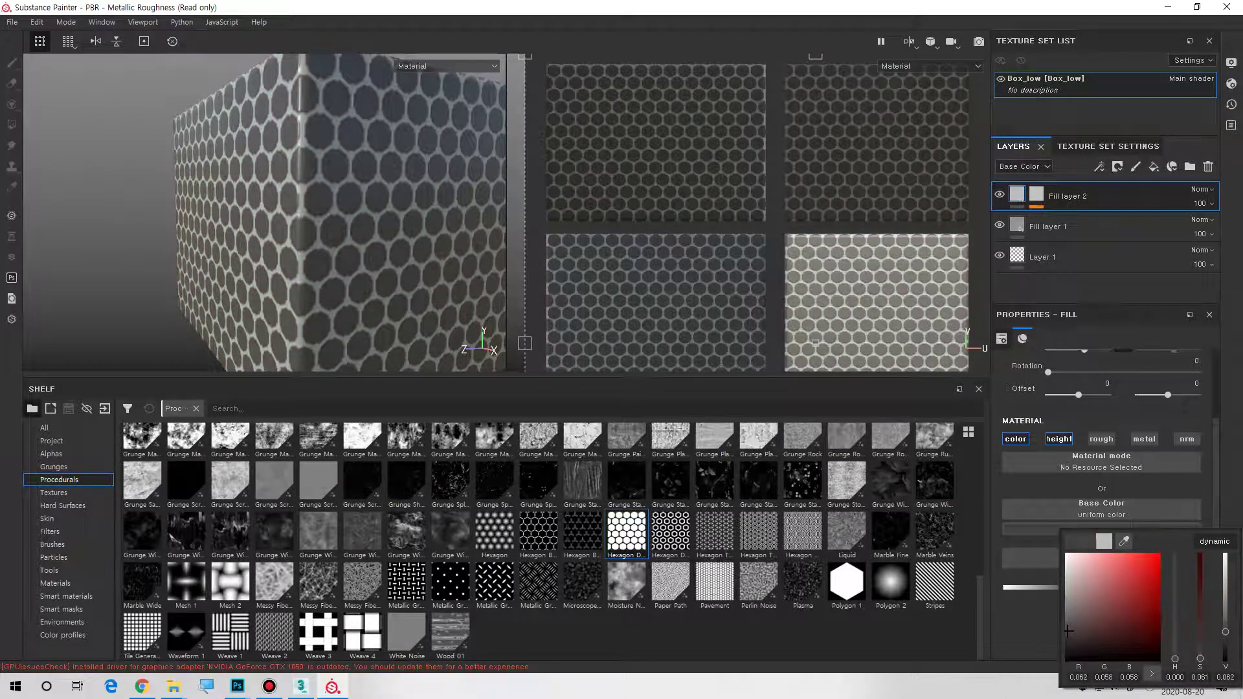
left_click_drag(227, 214, 388, 220, "alt")
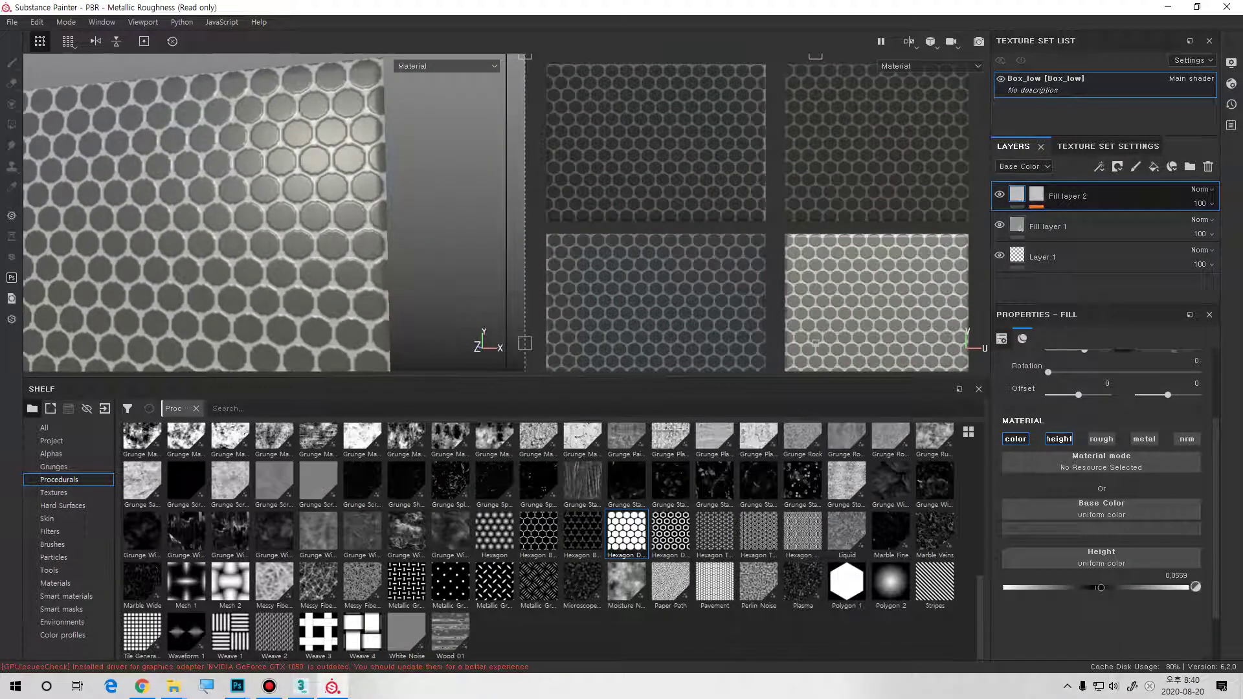
- Enable the metallic and roughness channels of Fill layer 2, setting Metallic to 0.7238 and Roughness to 0.2483
left_click(1037, 194)
left_click(1017, 194)
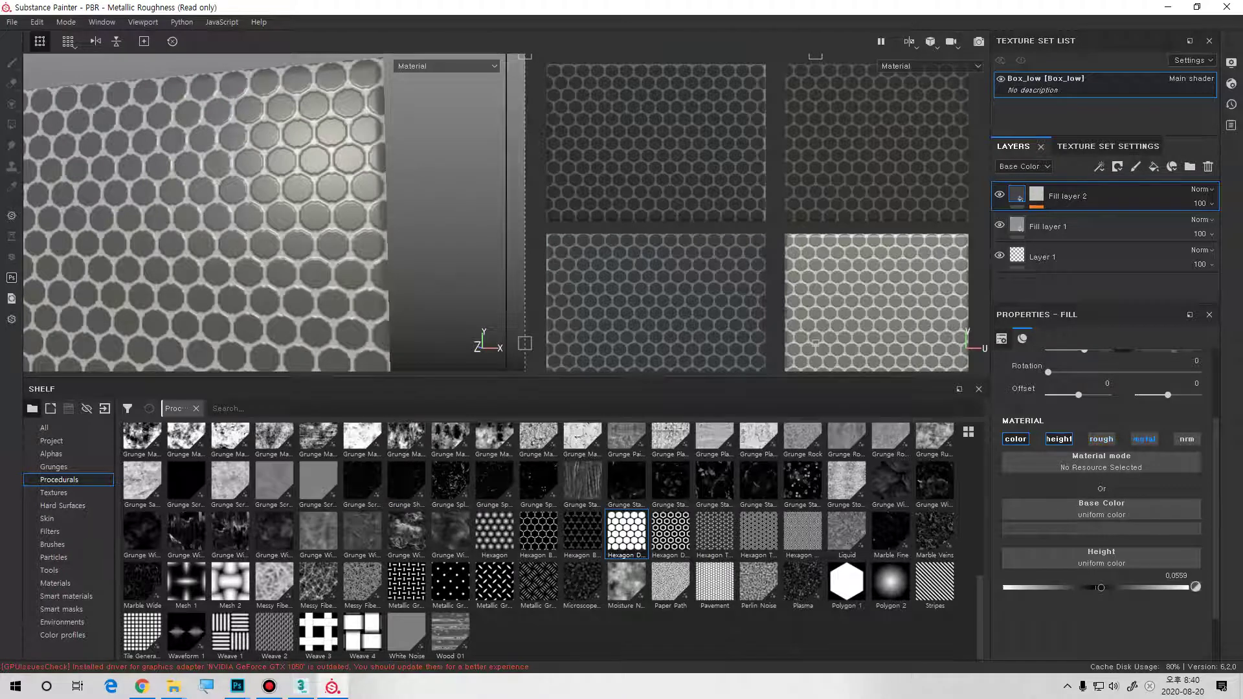
left_click(1144, 438)
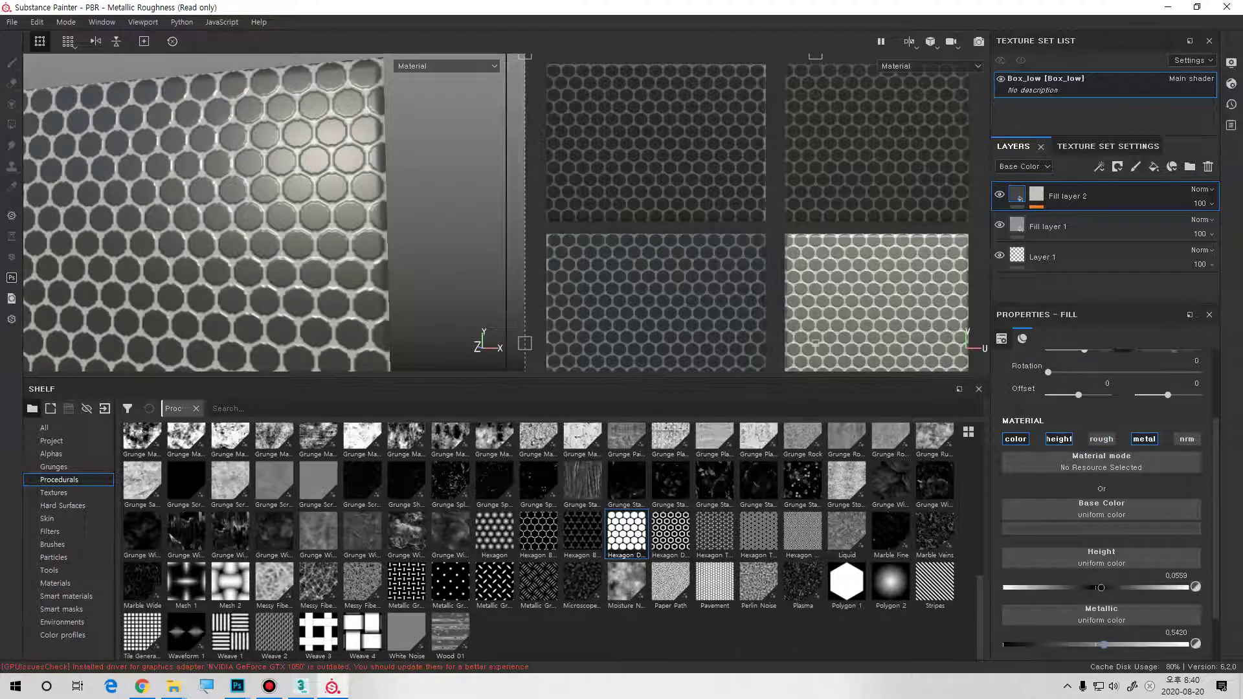
left_click_drag(1128, 645, 1137, 645)
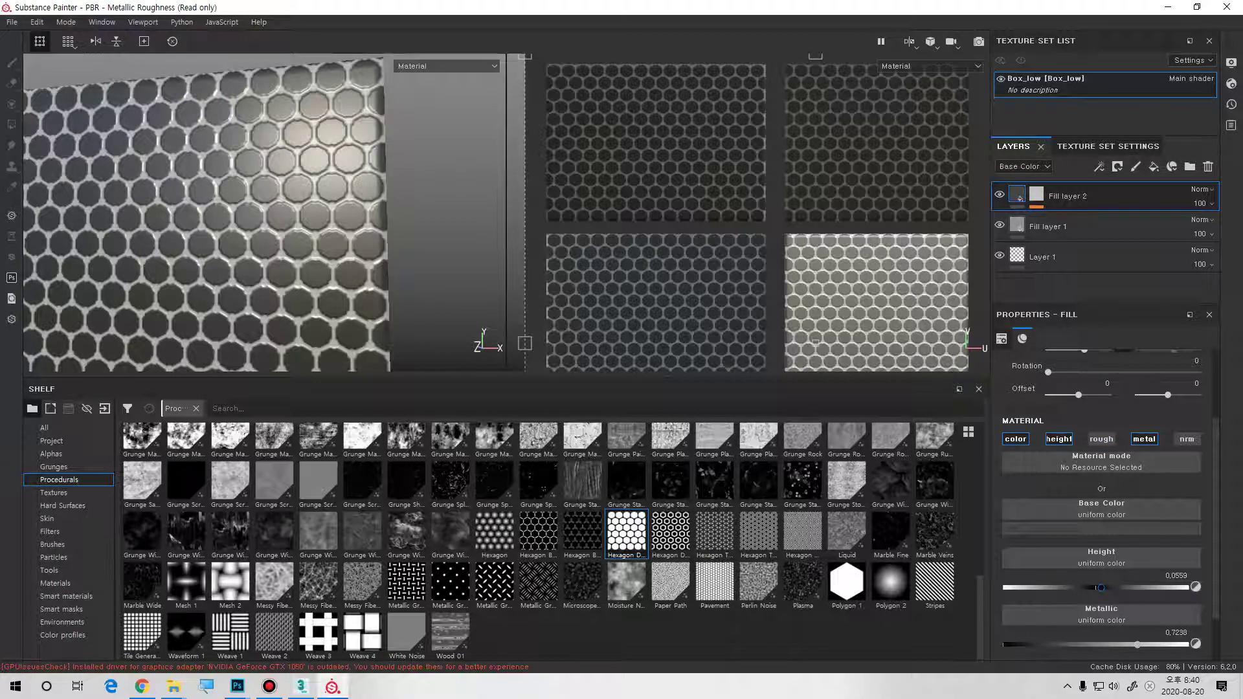
left_click(1102, 439)
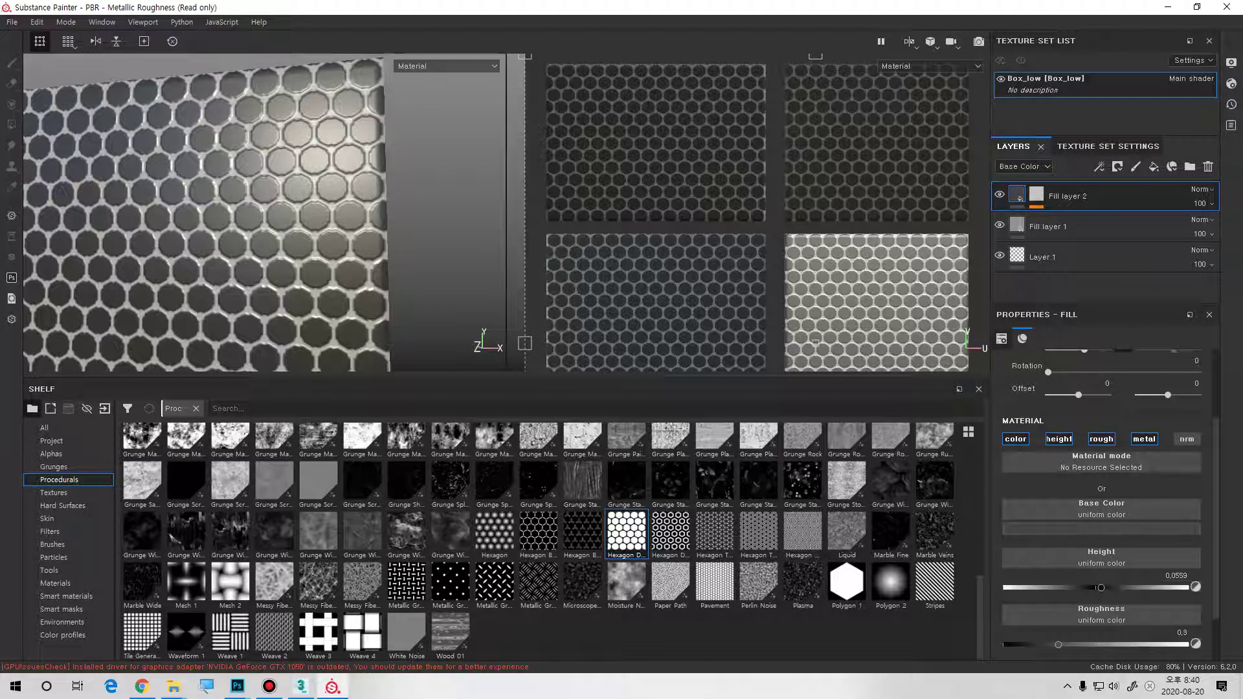
scroll(1109, 505, "down", 1)
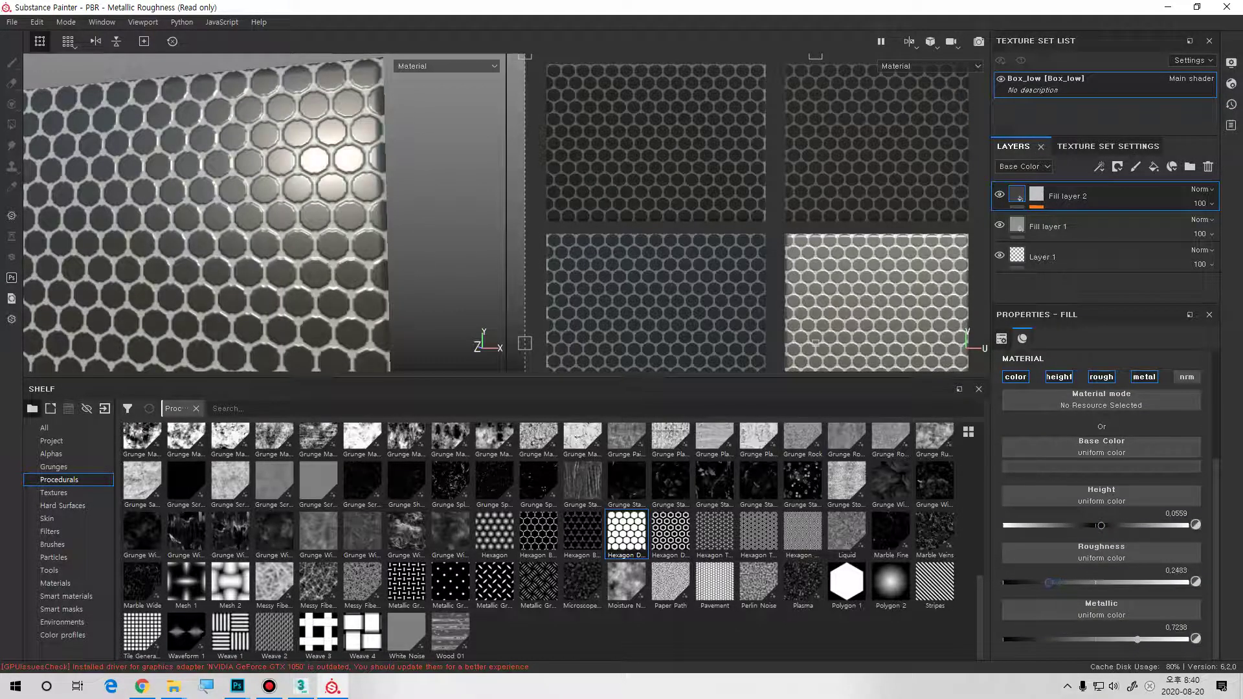
- Inspect the dark hexagon pattern on the box from several angles and distances
left_click_drag(246, 208, 324, 239, "alt")
middle_click_drag(324, 239, 363, 272, "alt")
scroll(349, 272, "down", 5)
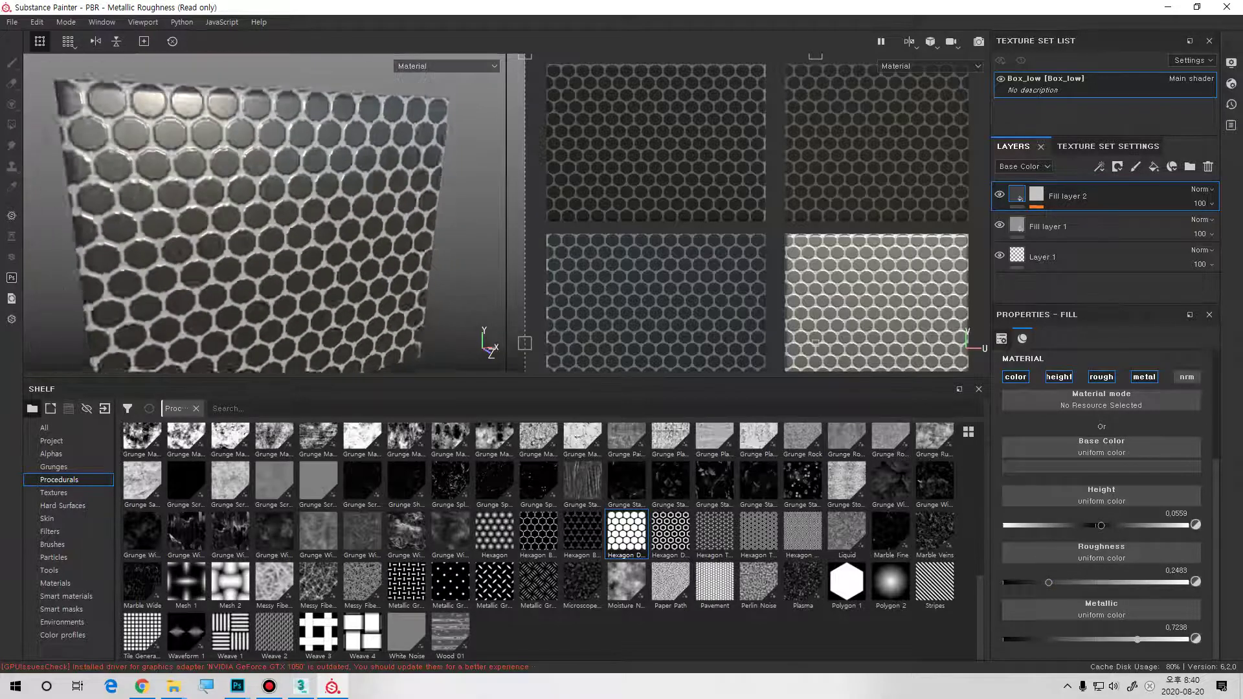
left_click_drag(266, 214, 310, 272, "alt")
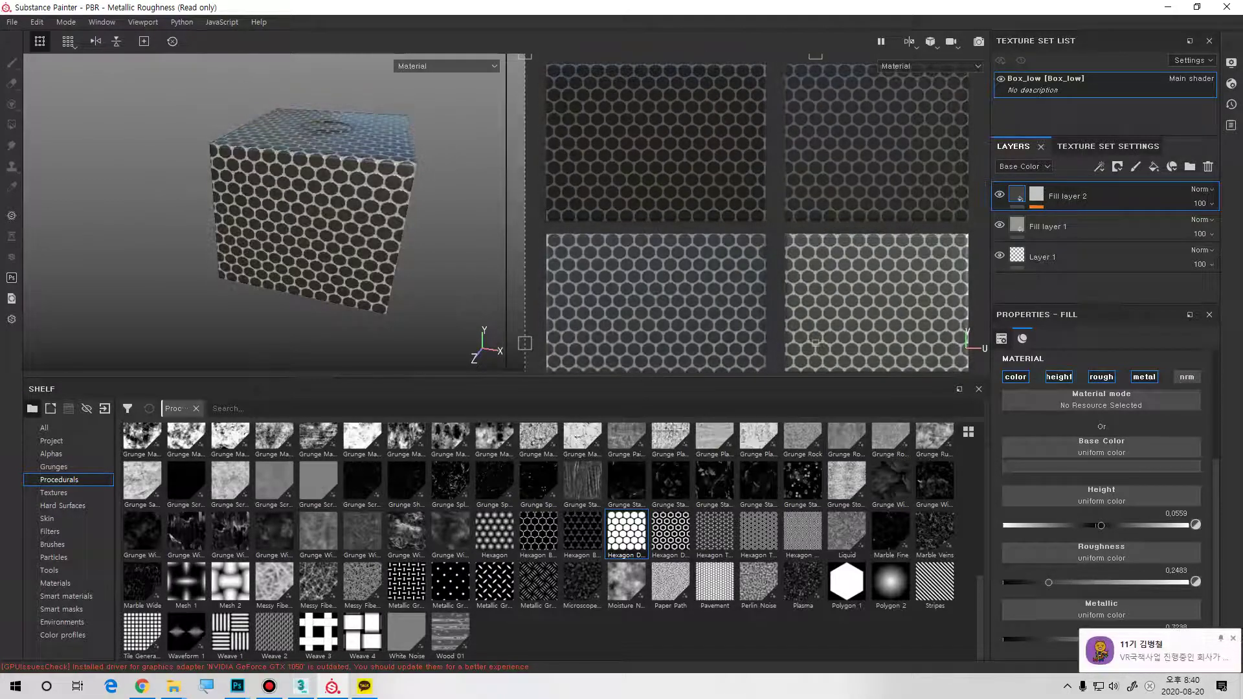
left_click_drag(336, 226, 272, 265, "alt")
scroll(310, 207, "up", 3)
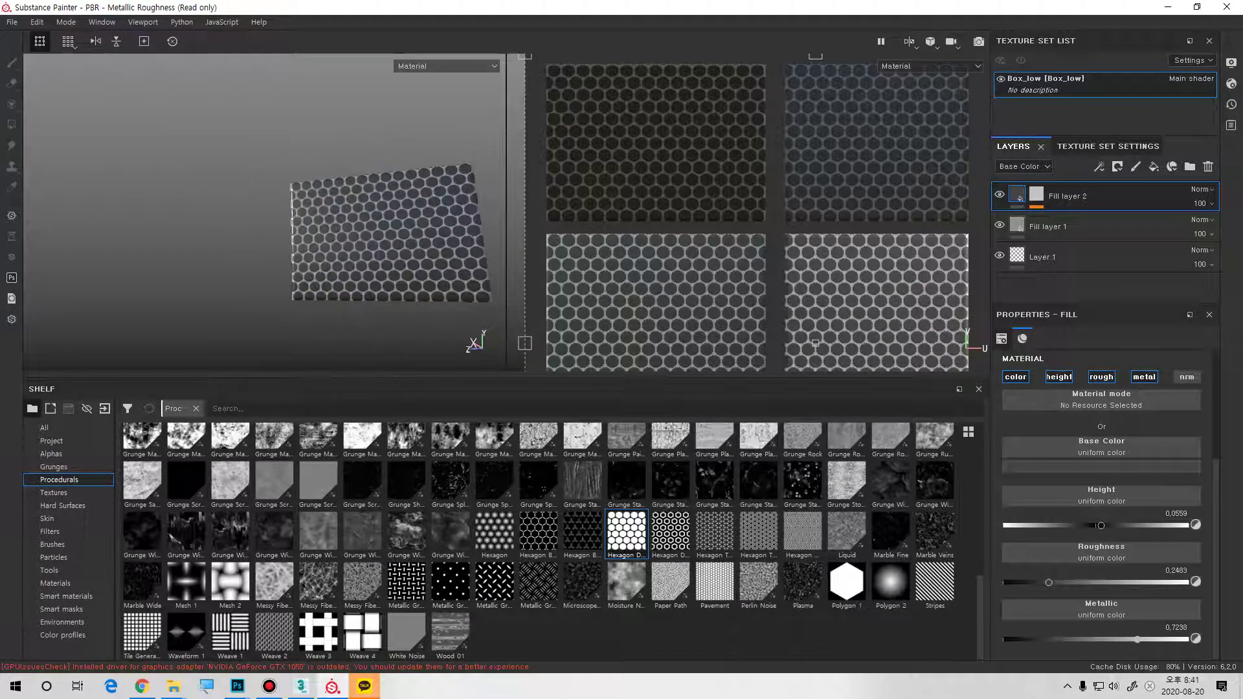
left_click_drag(259, 201, 279, 131, "alt")
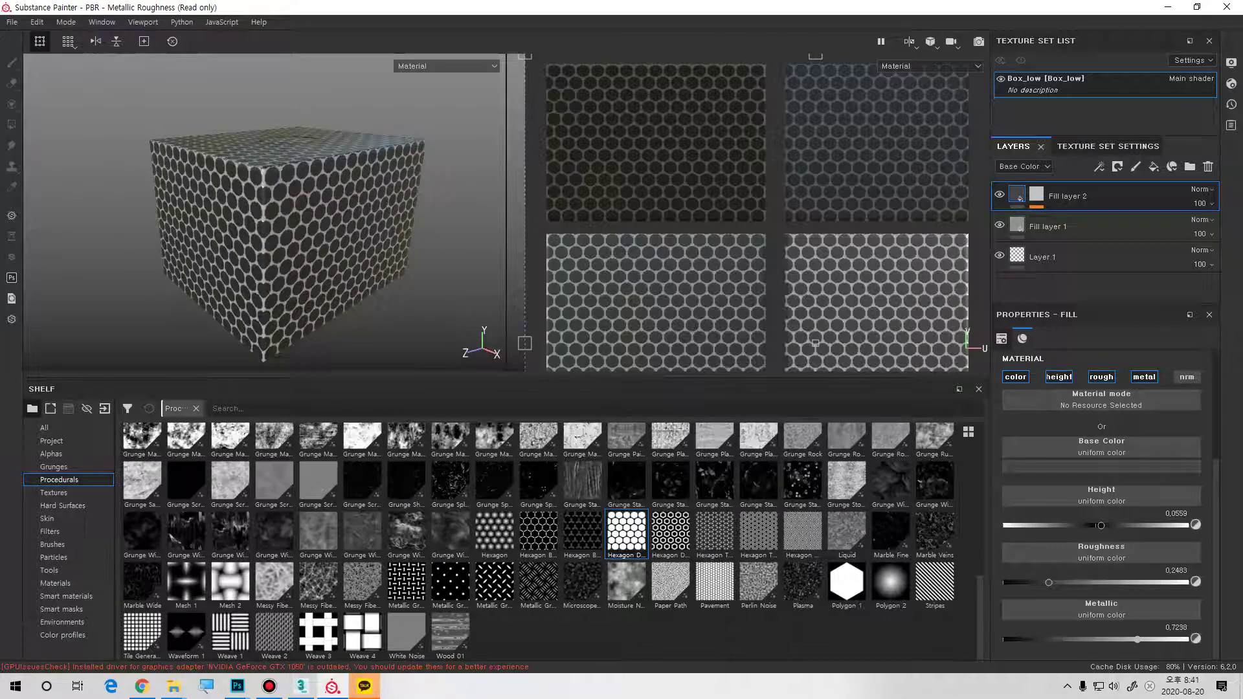
- Replace the Hexagon Dots fill in the mask of Fill layer 2 with a new fill using Gradient Linear 1
left_click(1036, 195)
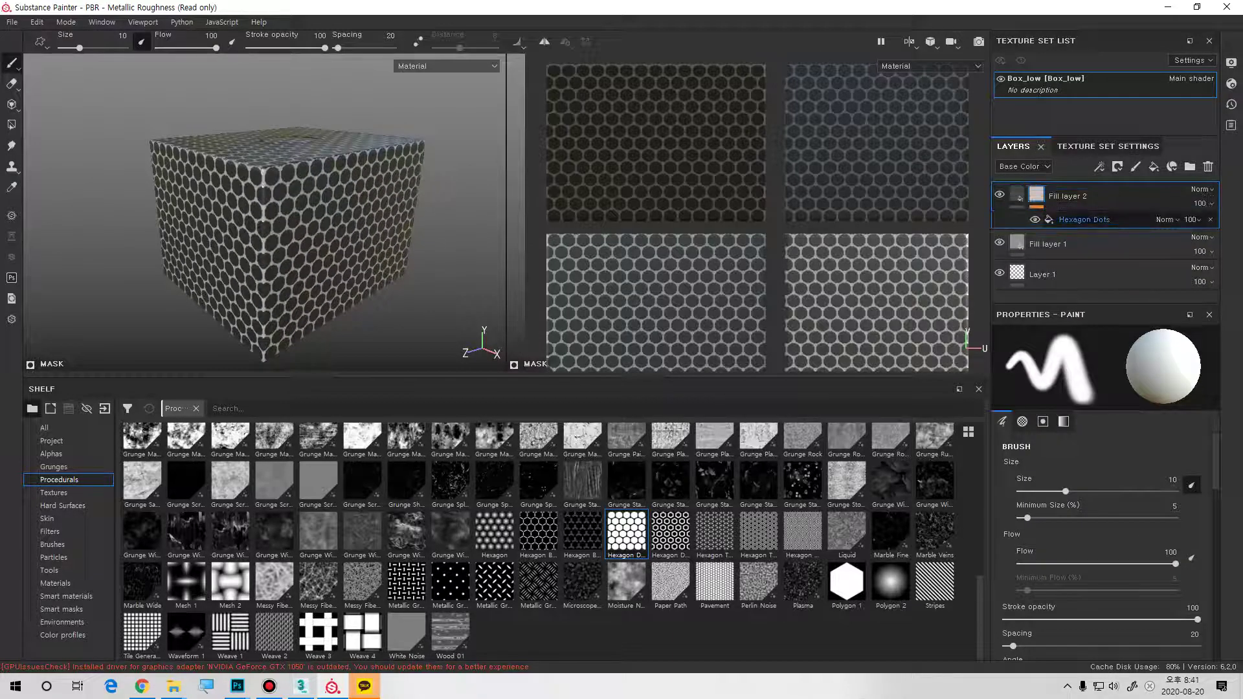
left_click(1085, 220)
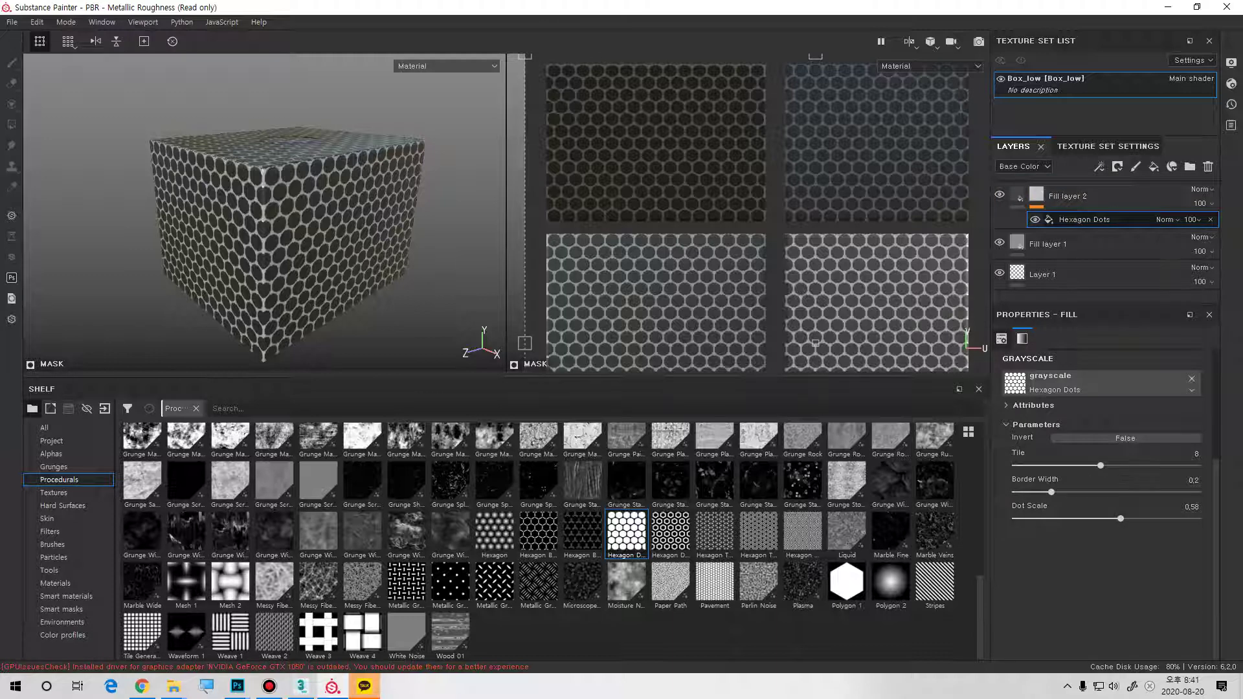
key("Delete")
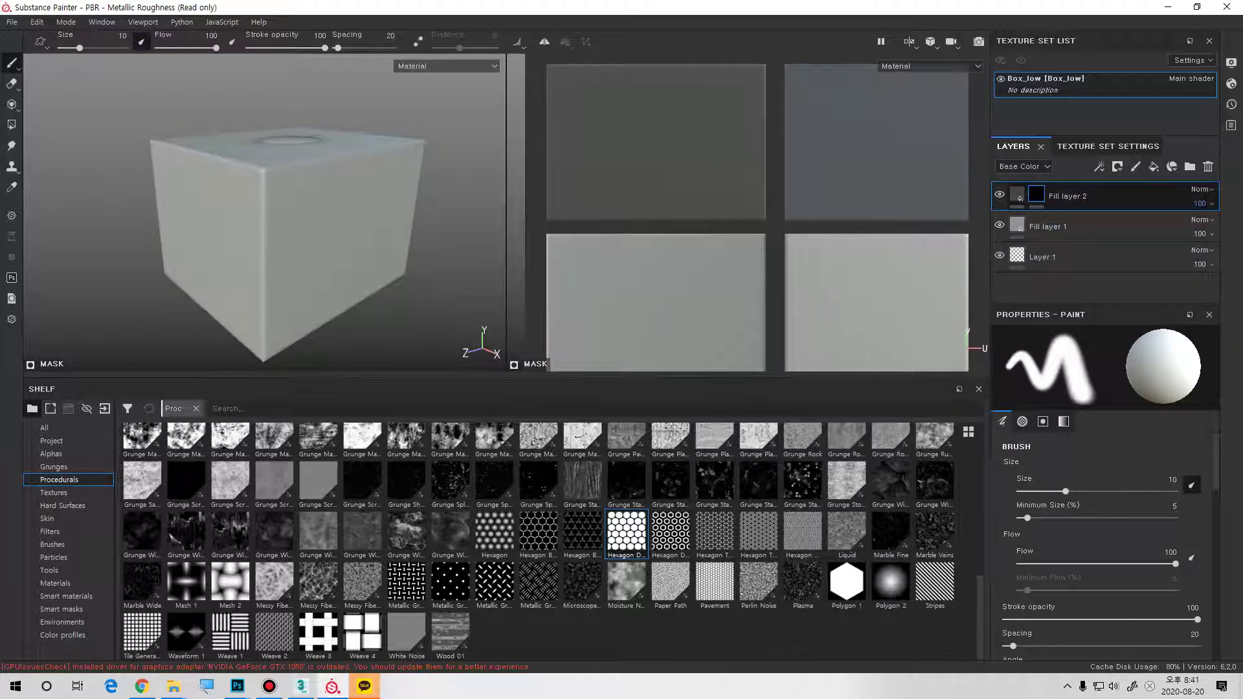
right_click(1037, 193)
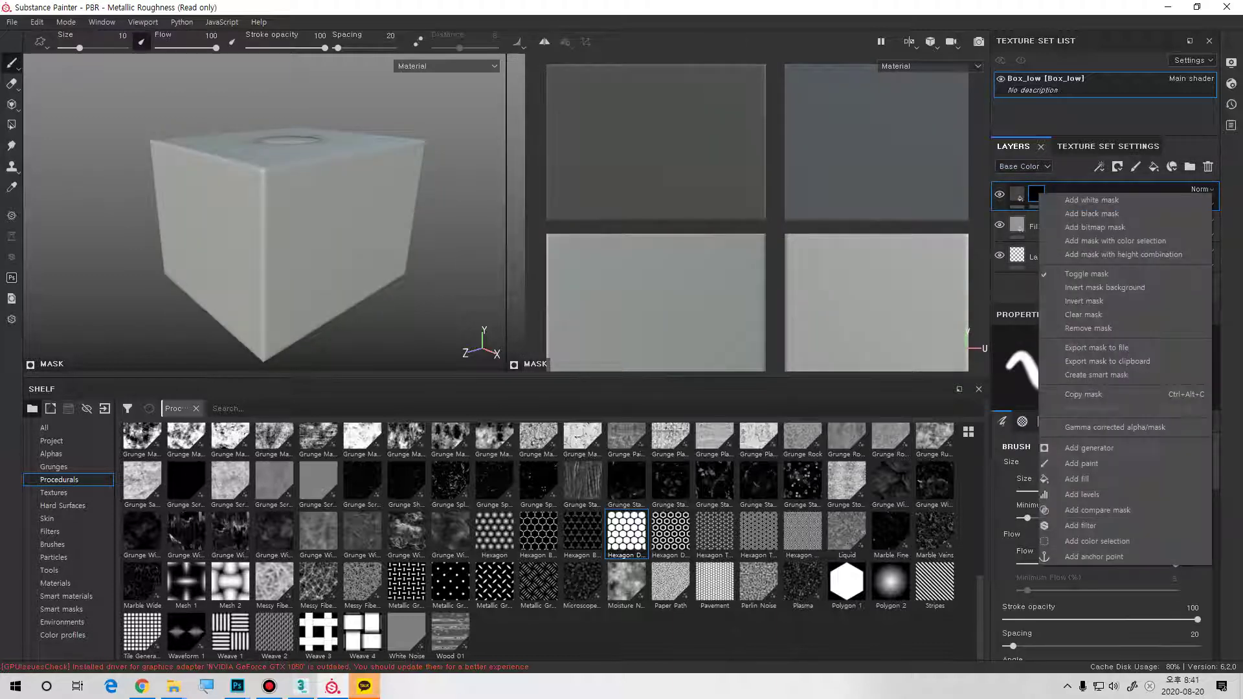
left_click(1076, 479)
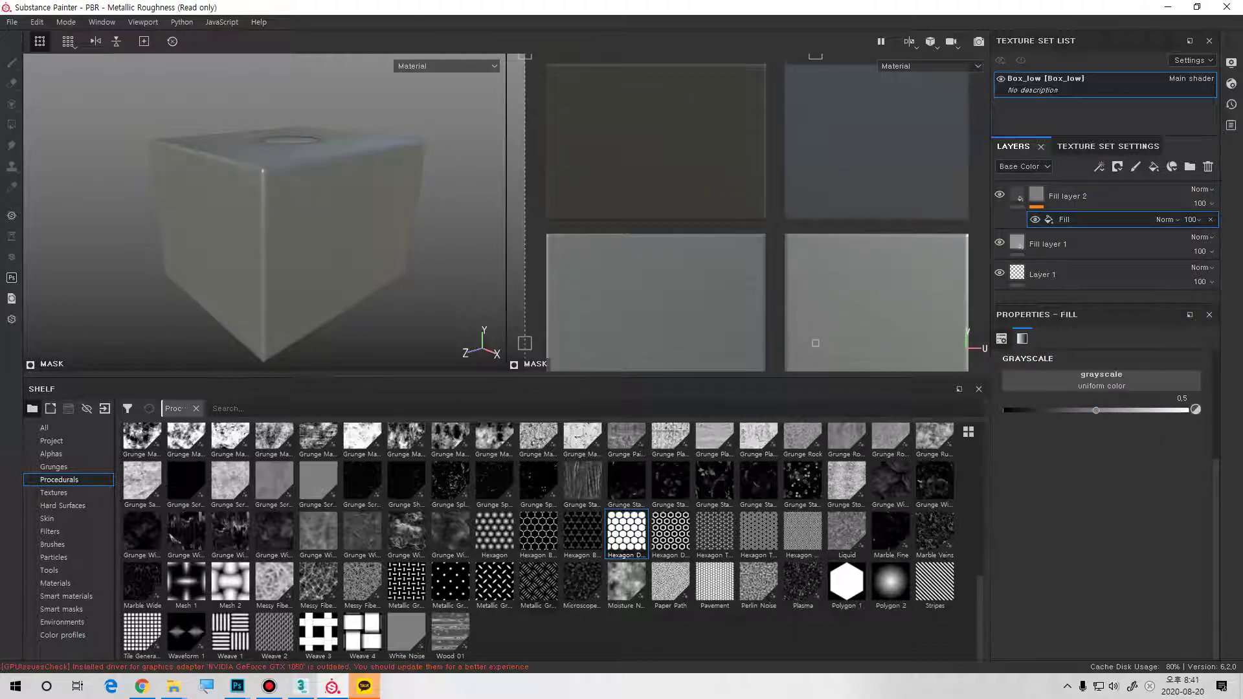
scroll(550, 537, "up", 10)
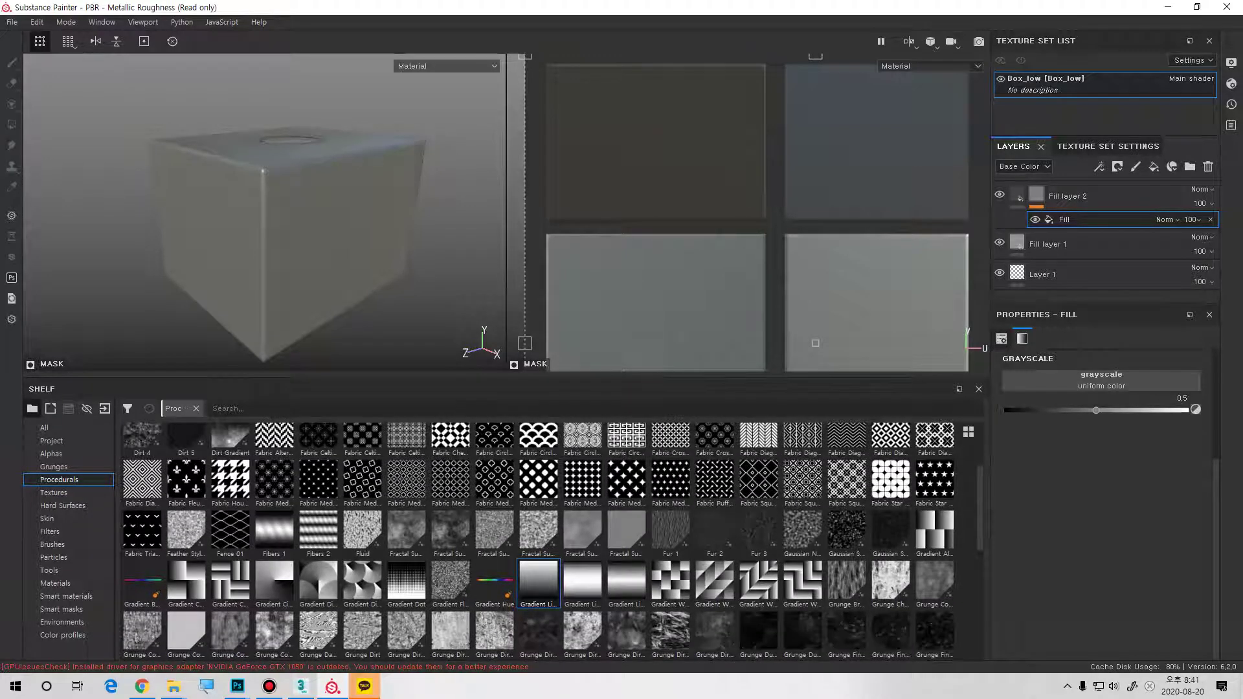
left_click_drag(538, 583, 1101, 380)
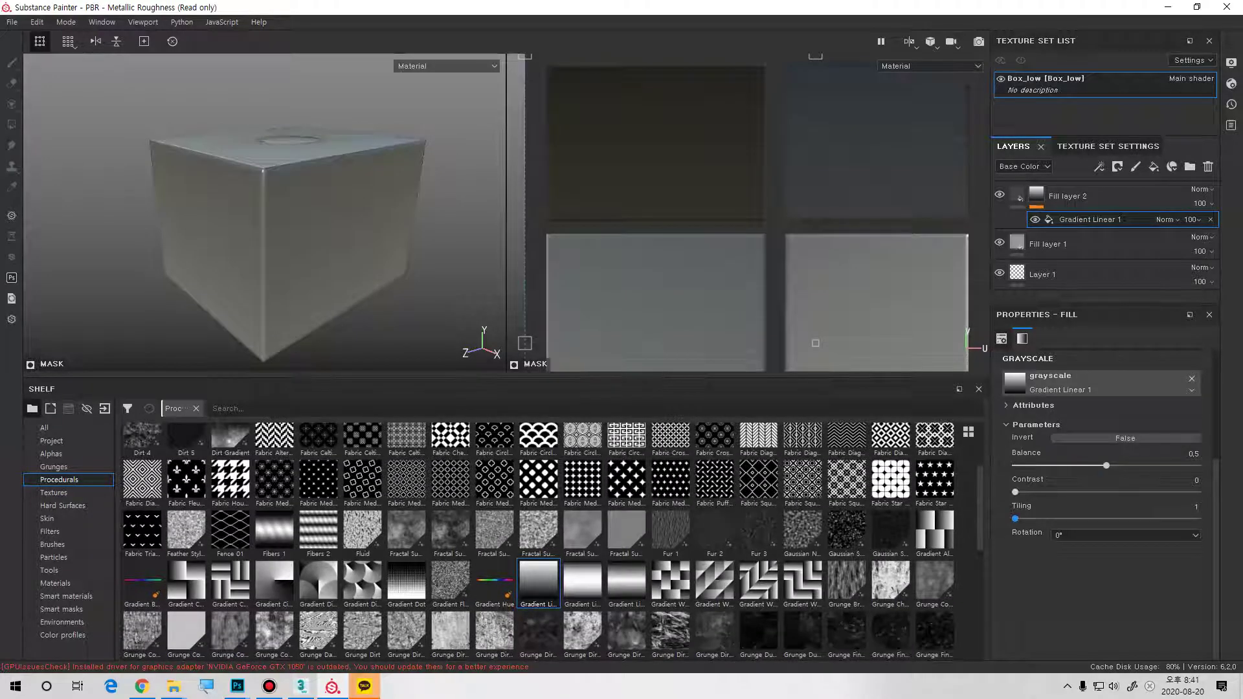
- Add a Checker 1 fill above Gradient Linear 1 in the mask and set its blending mode to Multiply
right_click(1133, 220)
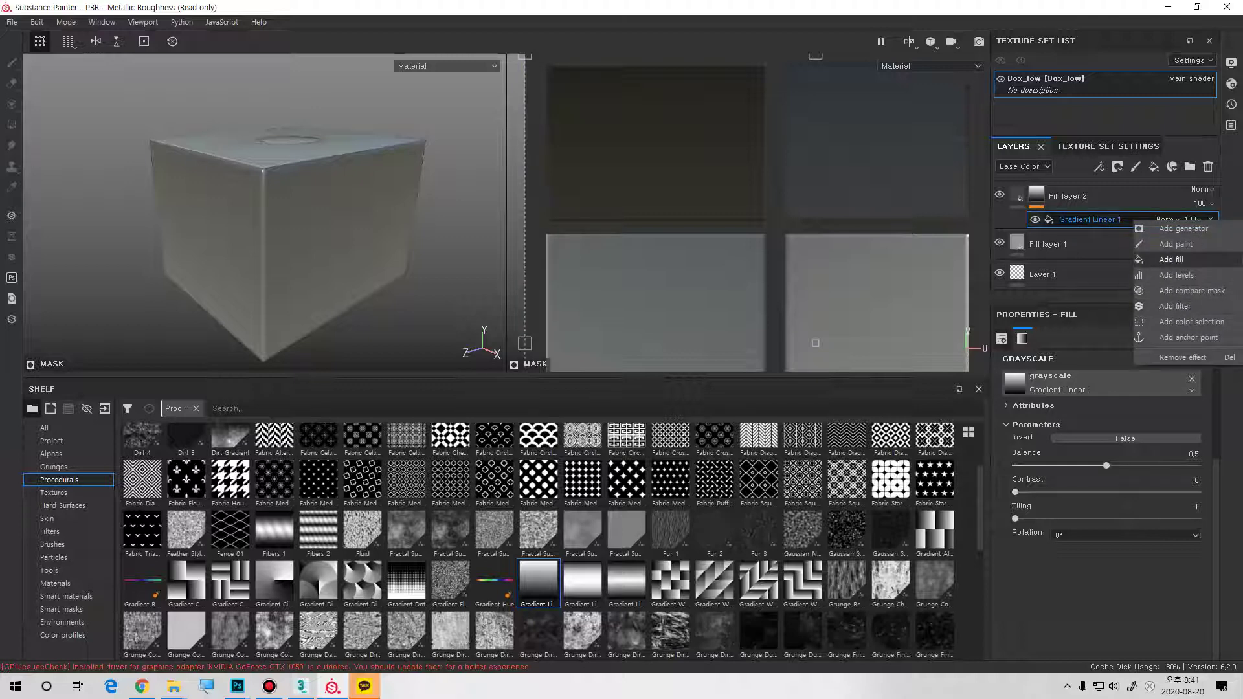
left_click(1175, 259)
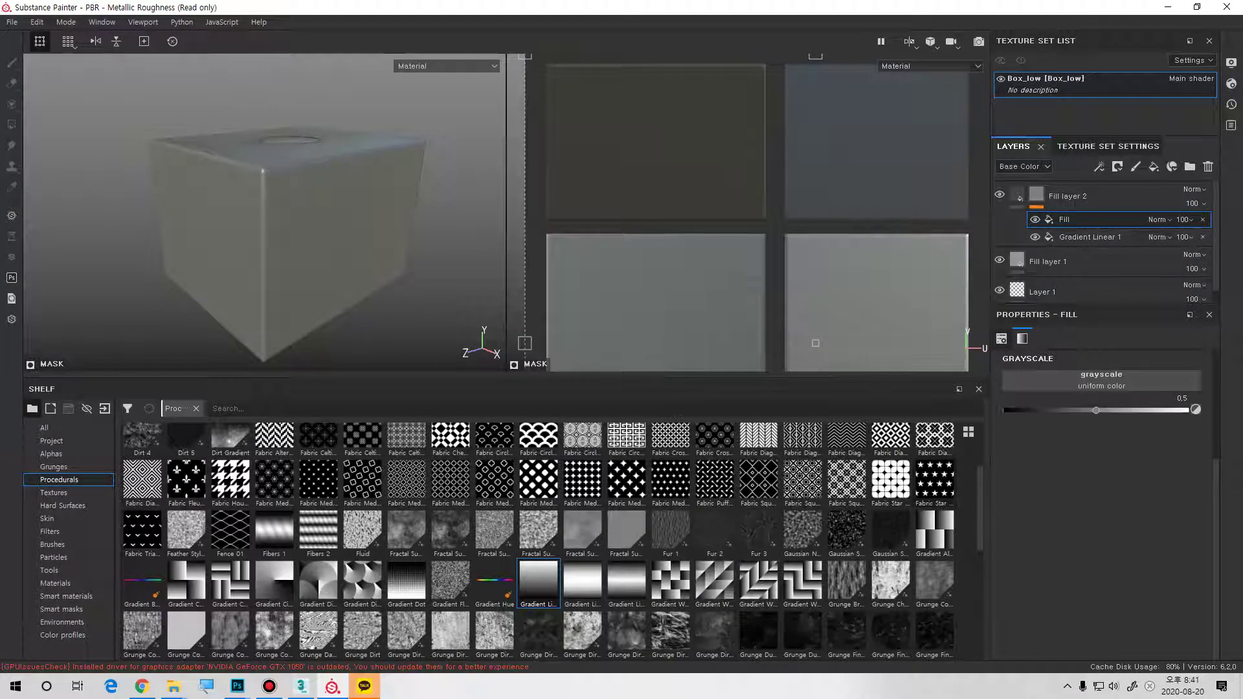
scroll(537, 583, "up", 3)
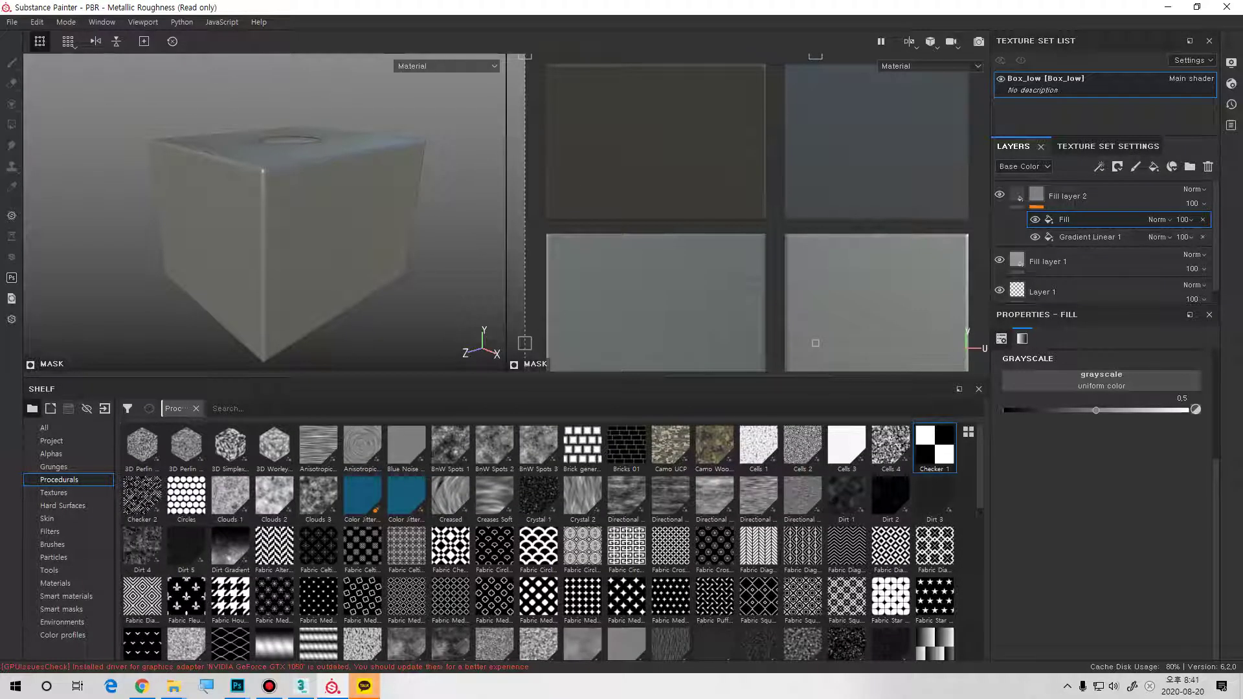
left_click_drag(934, 446, 1101, 380)
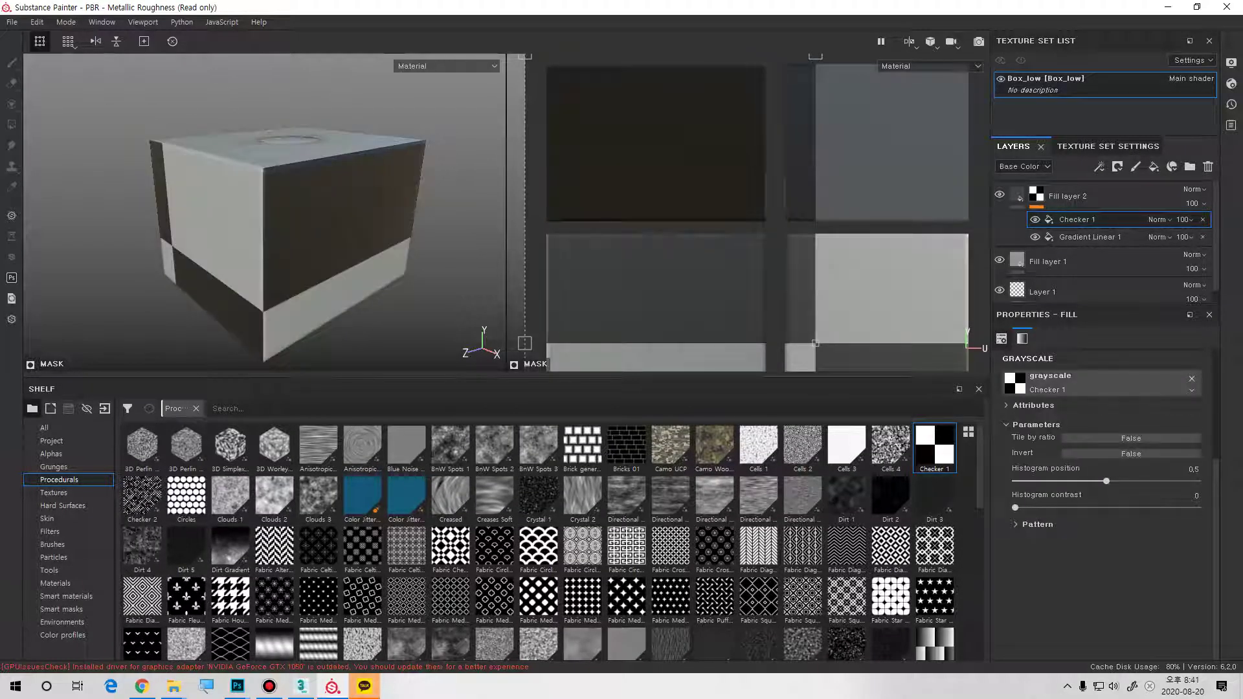
left_click(1158, 219)
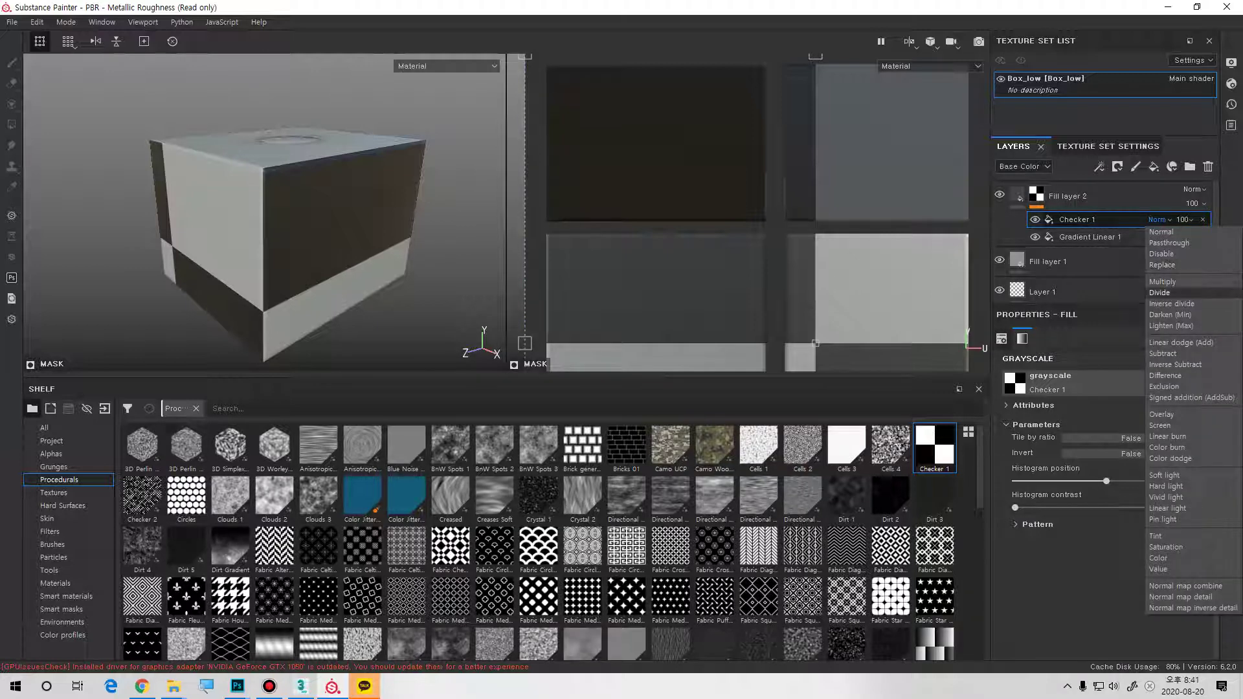
left_click(1163, 281)
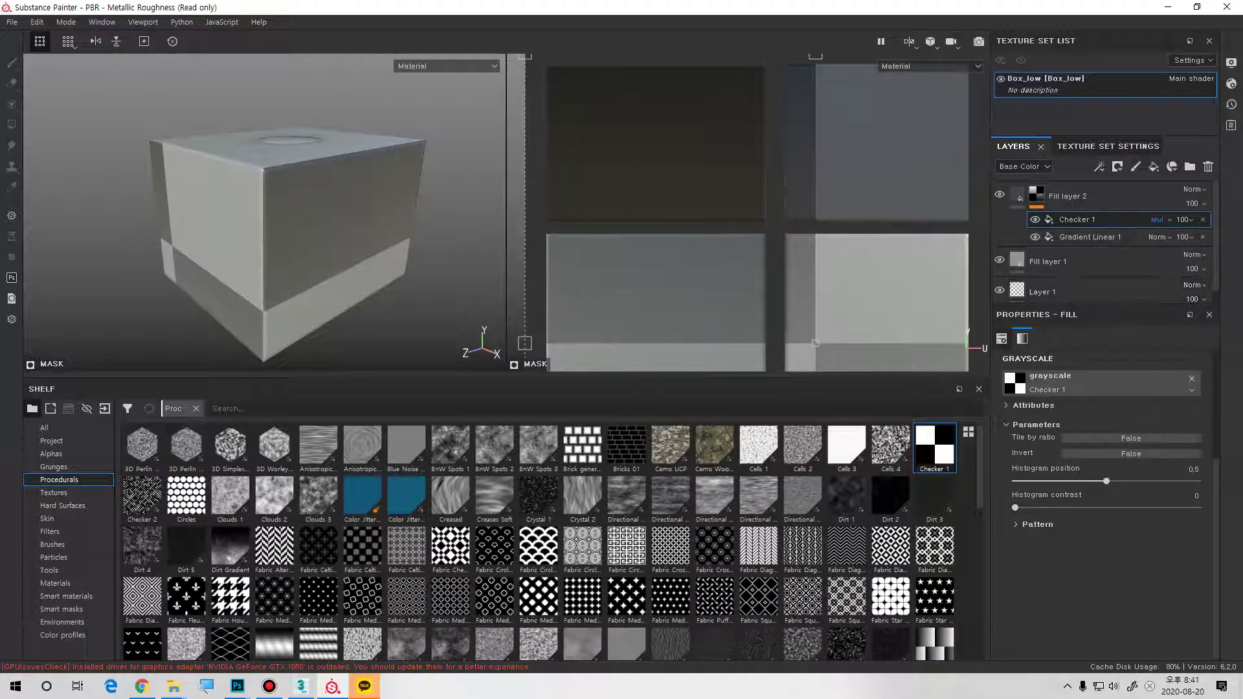
- In the mask of Fill layer 2, set Checker 1's tiling to 13 and Gradient Linear 1's contrast to 0.86 and balance to 0.44
left_click(1036, 524)
left_click_drag(1026, 550, 1163, 549)
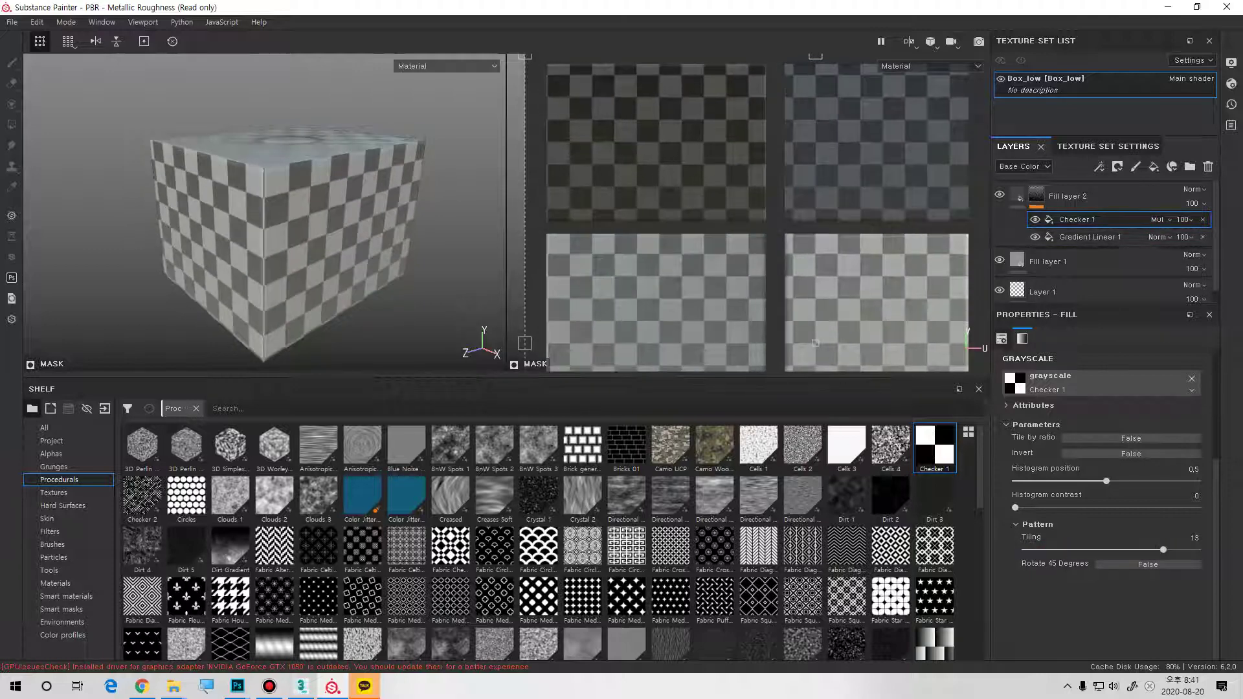
left_click(1090, 237)
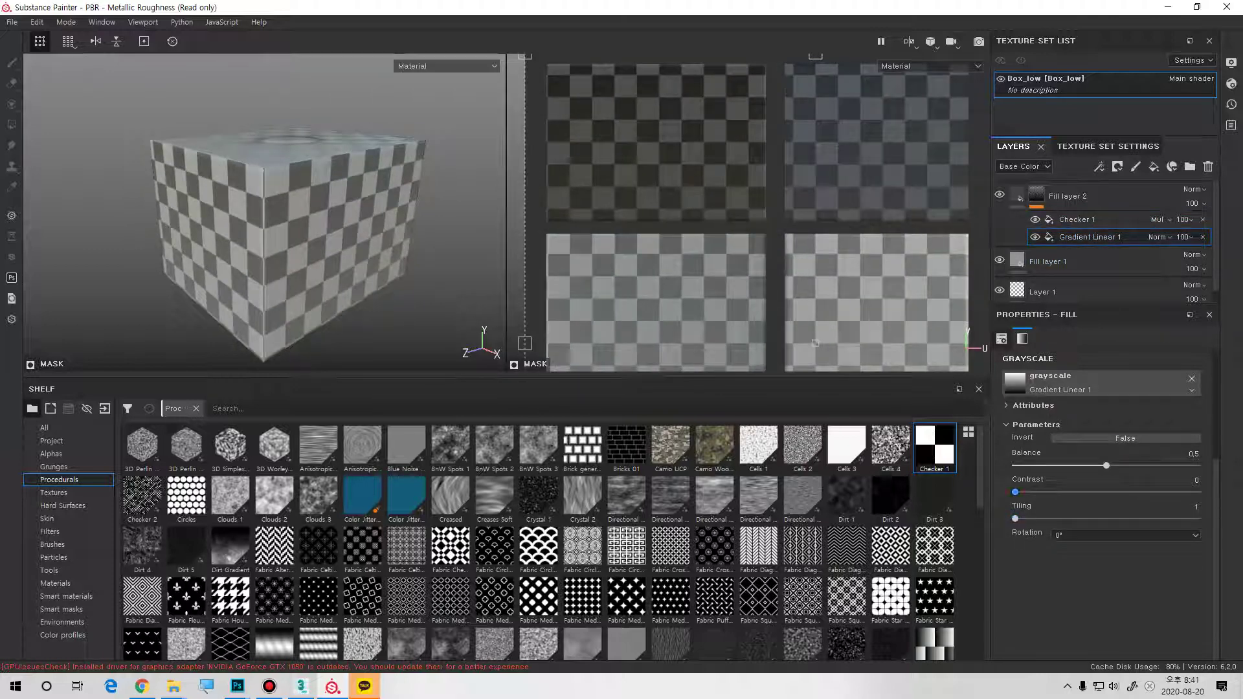
left_click_drag(1026, 492, 1181, 492)
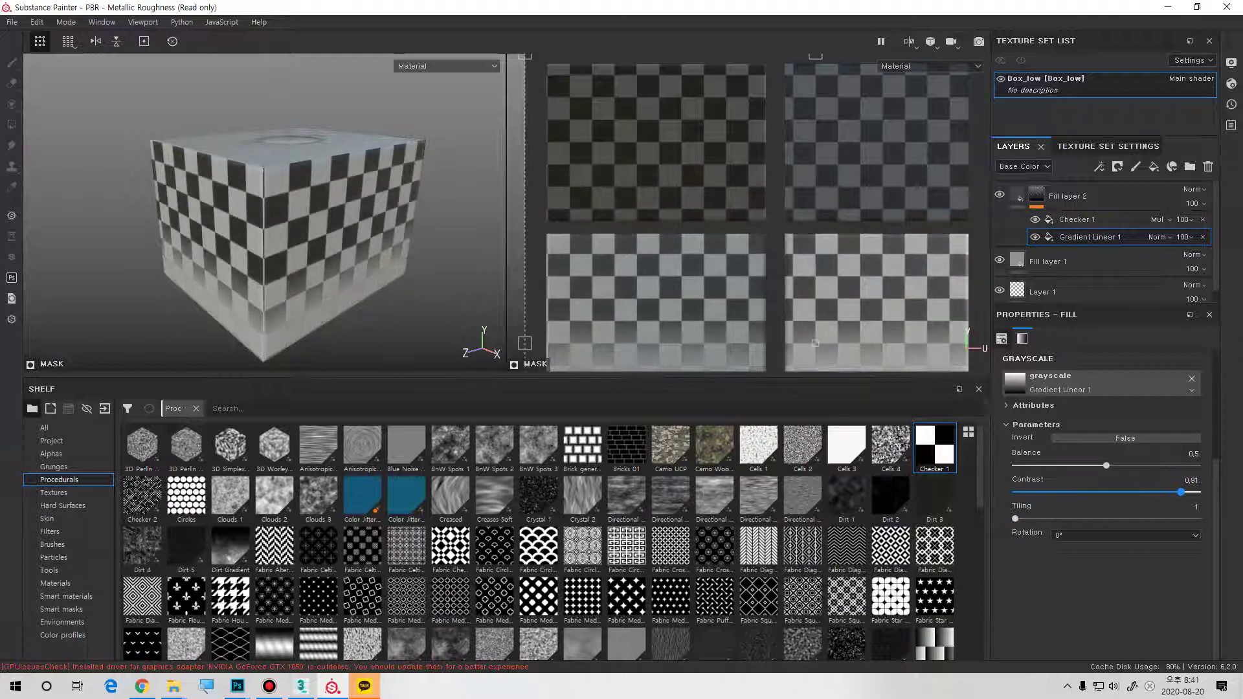
mouse_move(1106, 465)
left_mouse_down()
mouse_move(1068, 466)
mouse_move(1096, 466)
left_mouse_up()
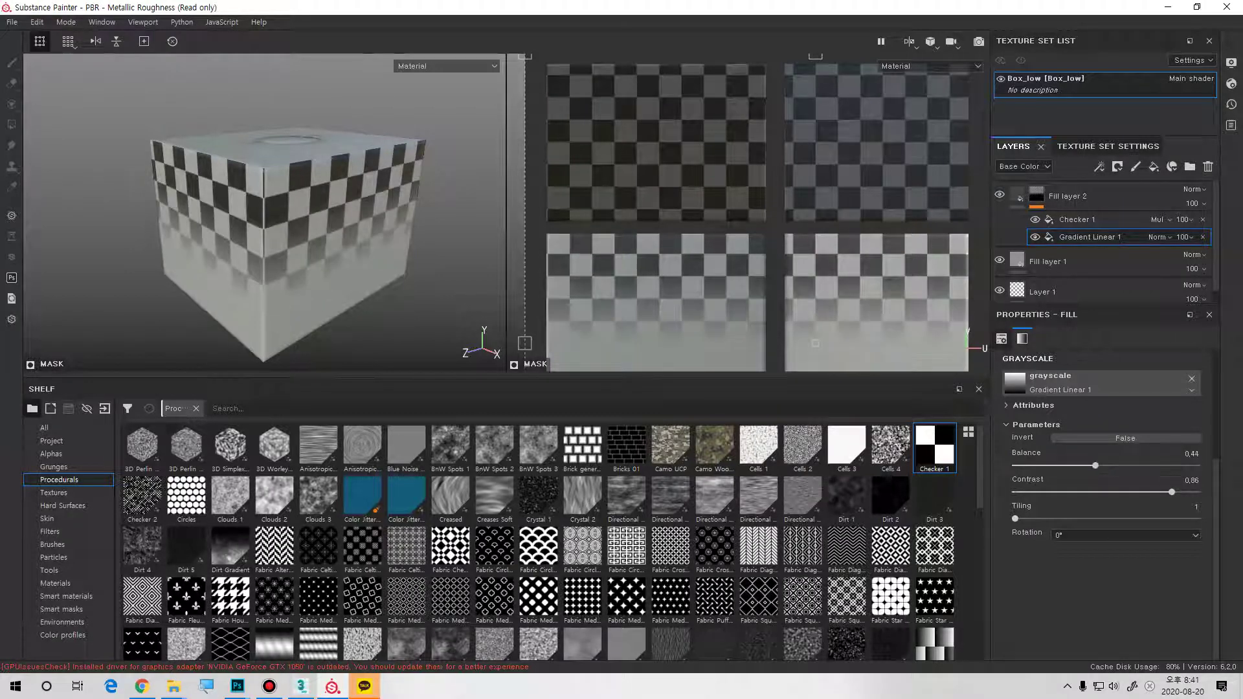
- Try the Fill (Match per UV Tile) projection on Gradient Linear 1 and check the gradient on the box's sides
left_click_drag(292, 252, 437, 210, "alt")
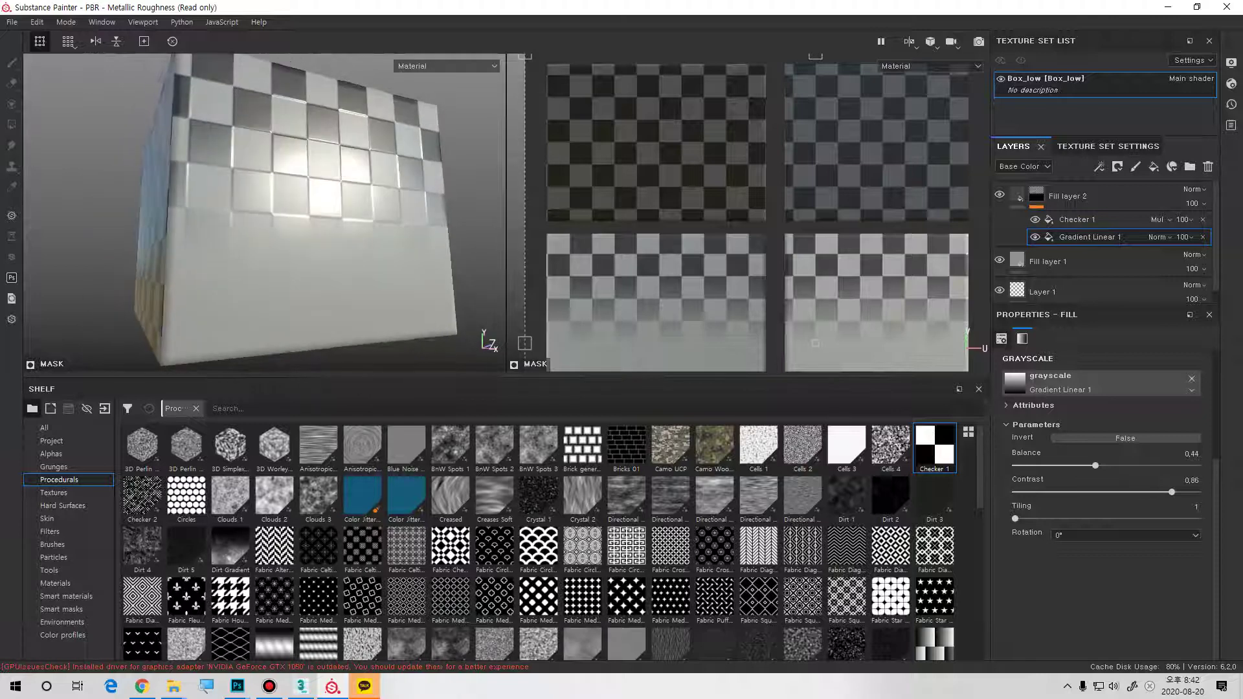
right_click_drag(292, 226, 369, 226, "shift")
left_click_drag(278, 227, 104, 201, "alt")
scroll(266, 220, "down", 5)
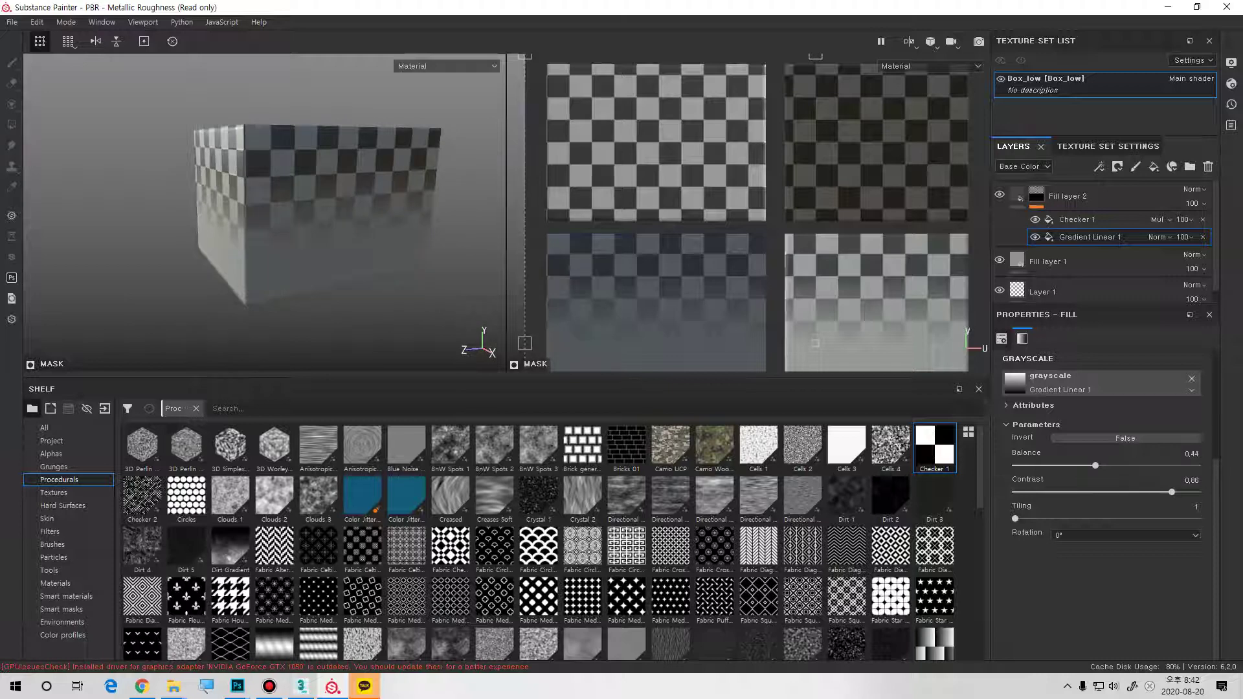
scroll(1102, 492, "up", 3)
left_click(1124, 382)
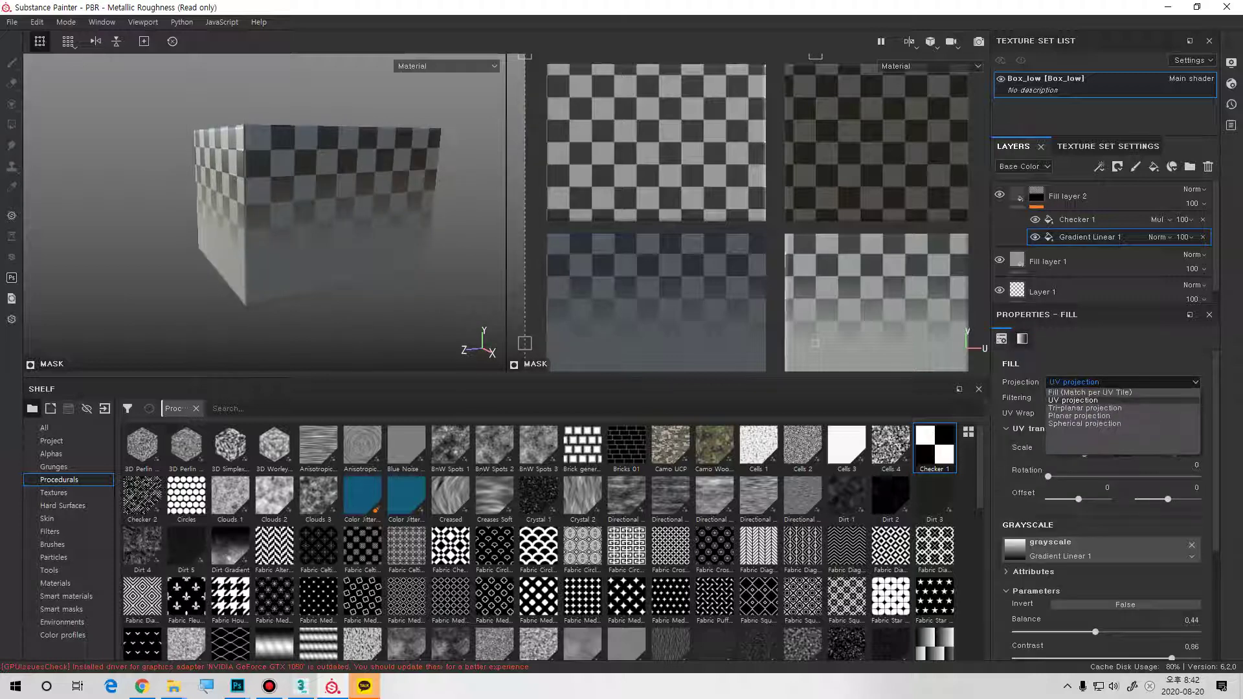
left_click(1081, 393)
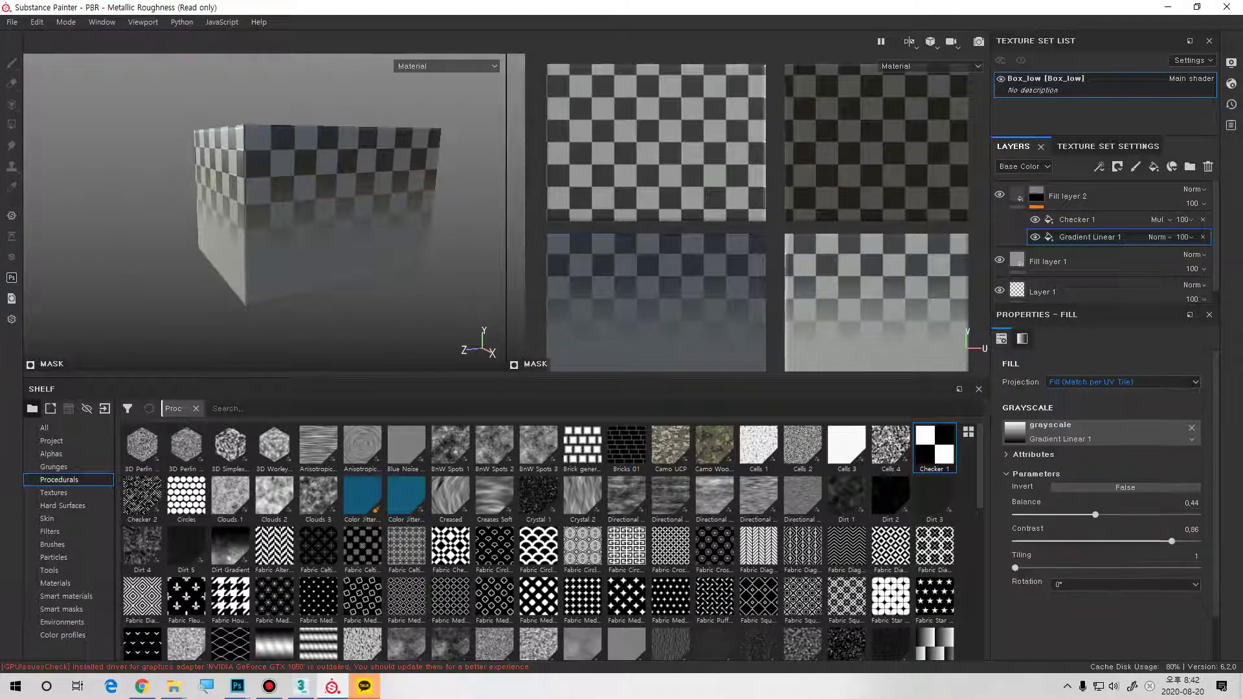
left_click_drag(200, 213, 402, 214, "alt")
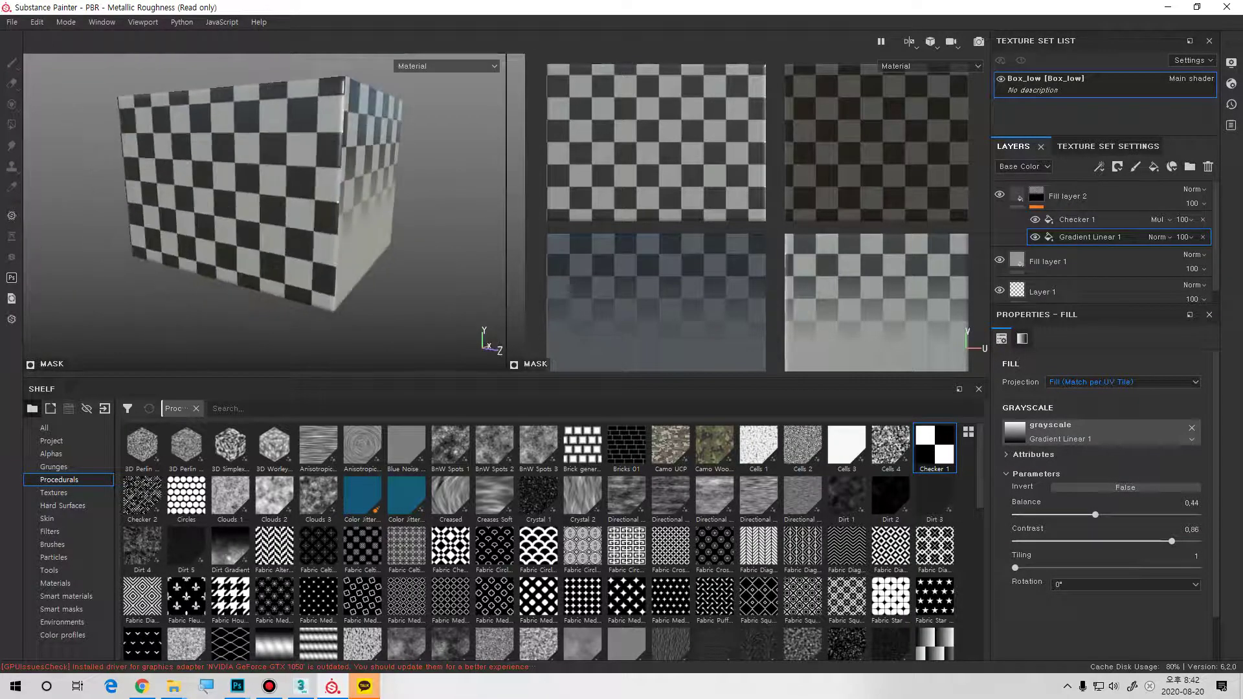
- Switch Gradient Linear 1 to planar projection and enlarge the projection volume to enclose the whole box
left_click(1123, 382)
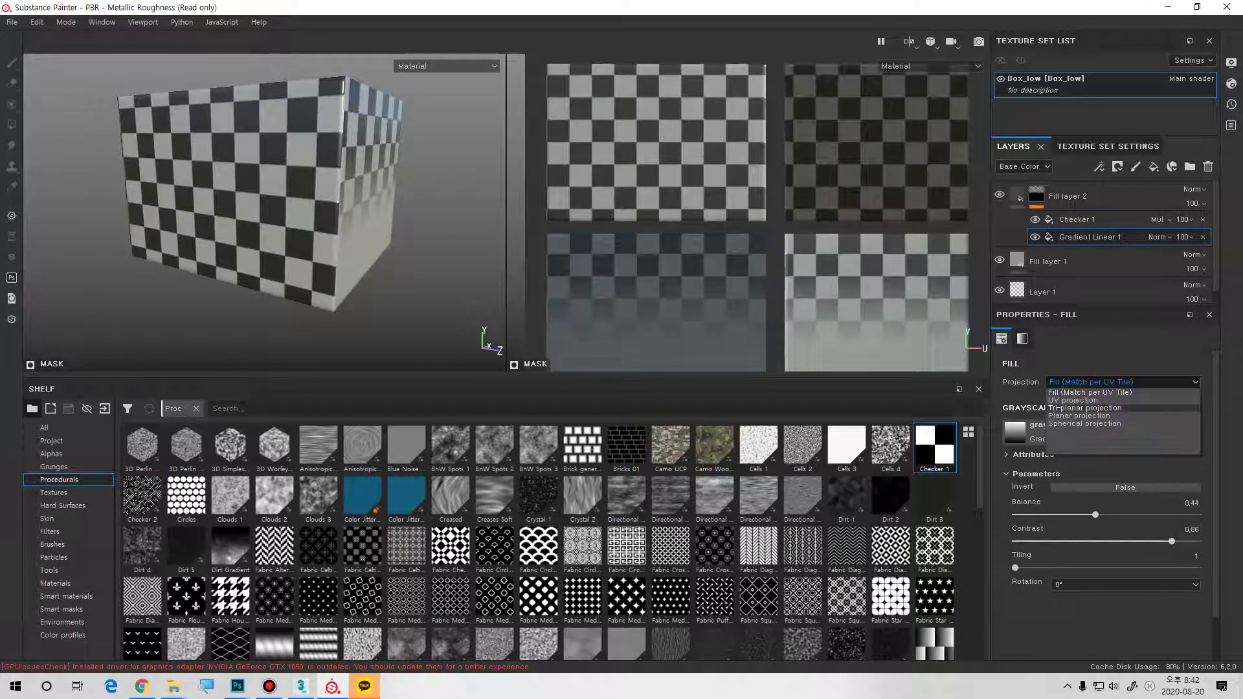
left_click(1079, 416)
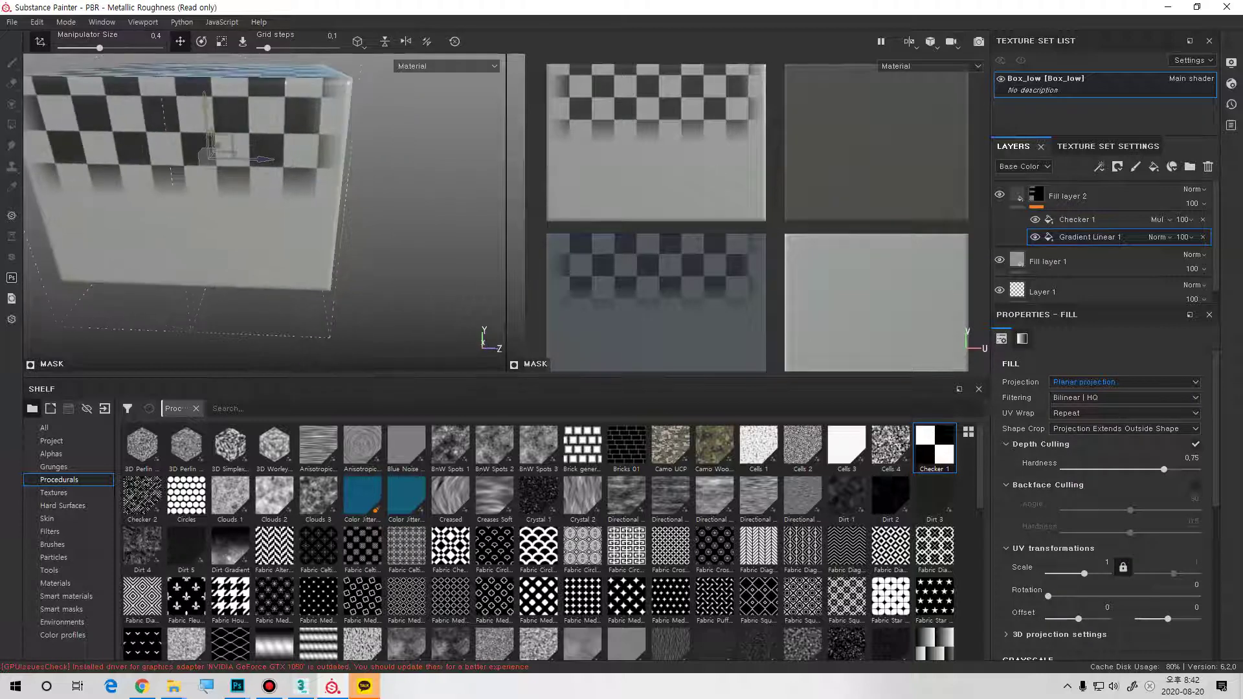
scroll(272, 162, "down", 2)
left_click_drag(272, 162, 201, 162)
key("r")
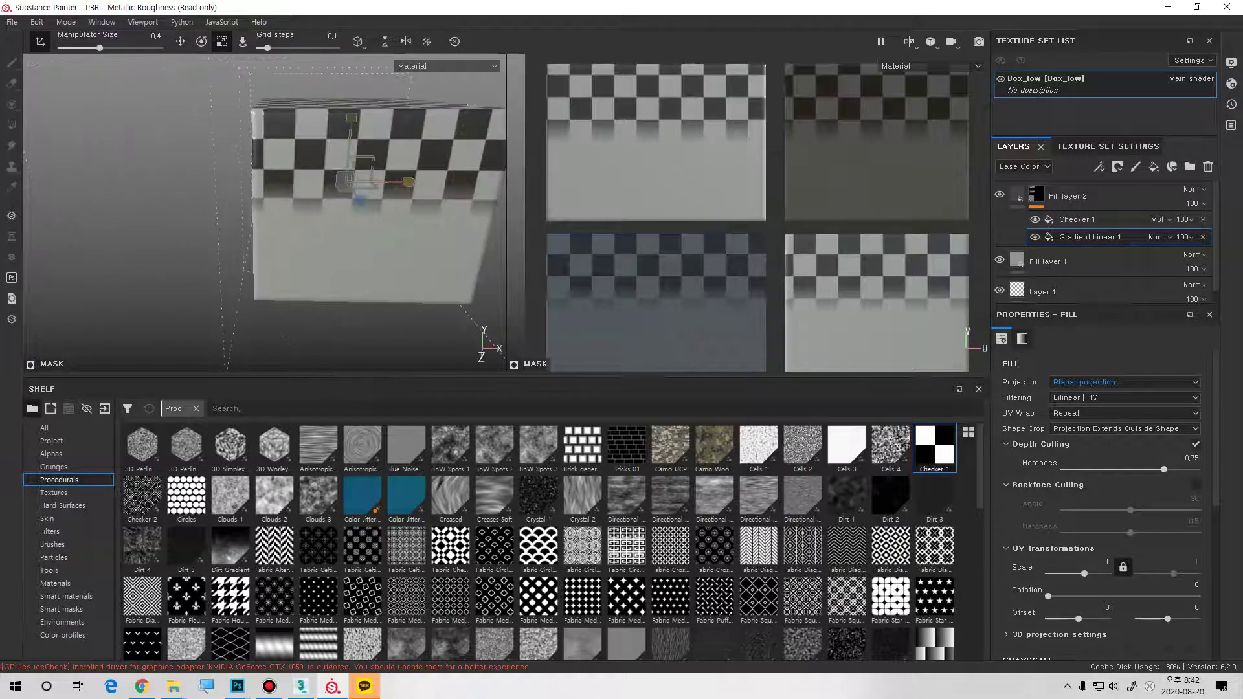
- Move the planar projection of Gradient Linear 1 slightly down along the box's vertical axis
left_click_drag(259, 194, 353, 198, "alt")
key("w")
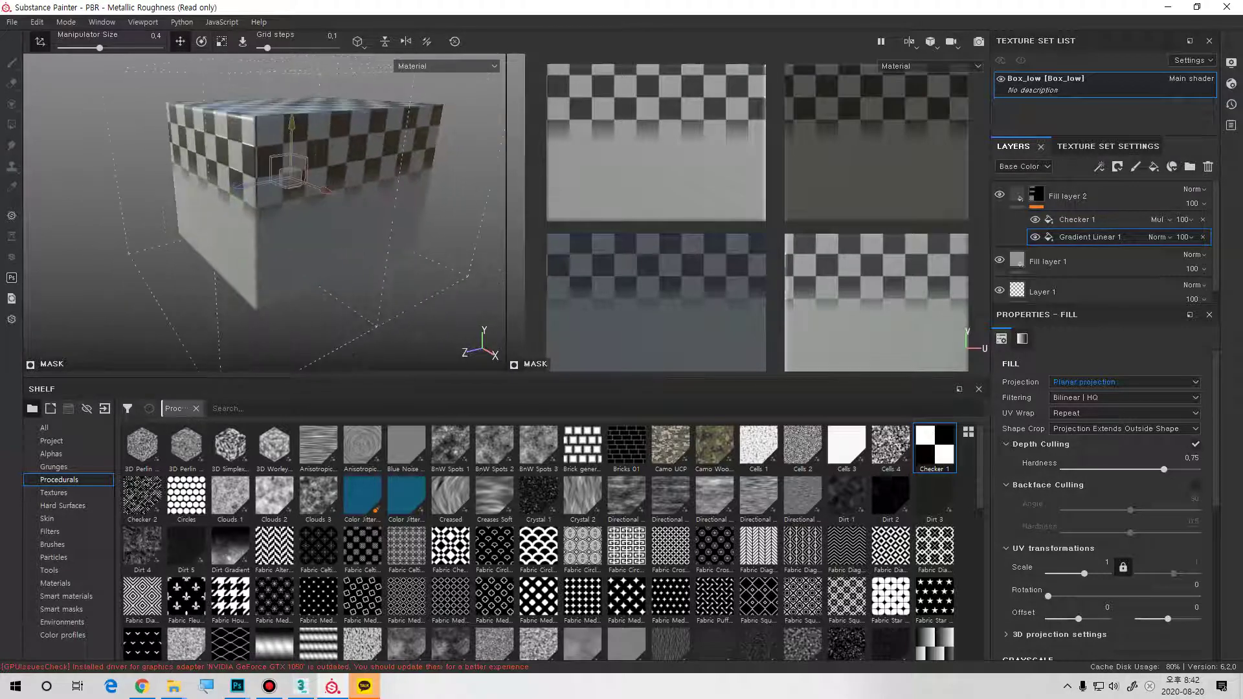
left_click_drag(291, 130, 295, 168)
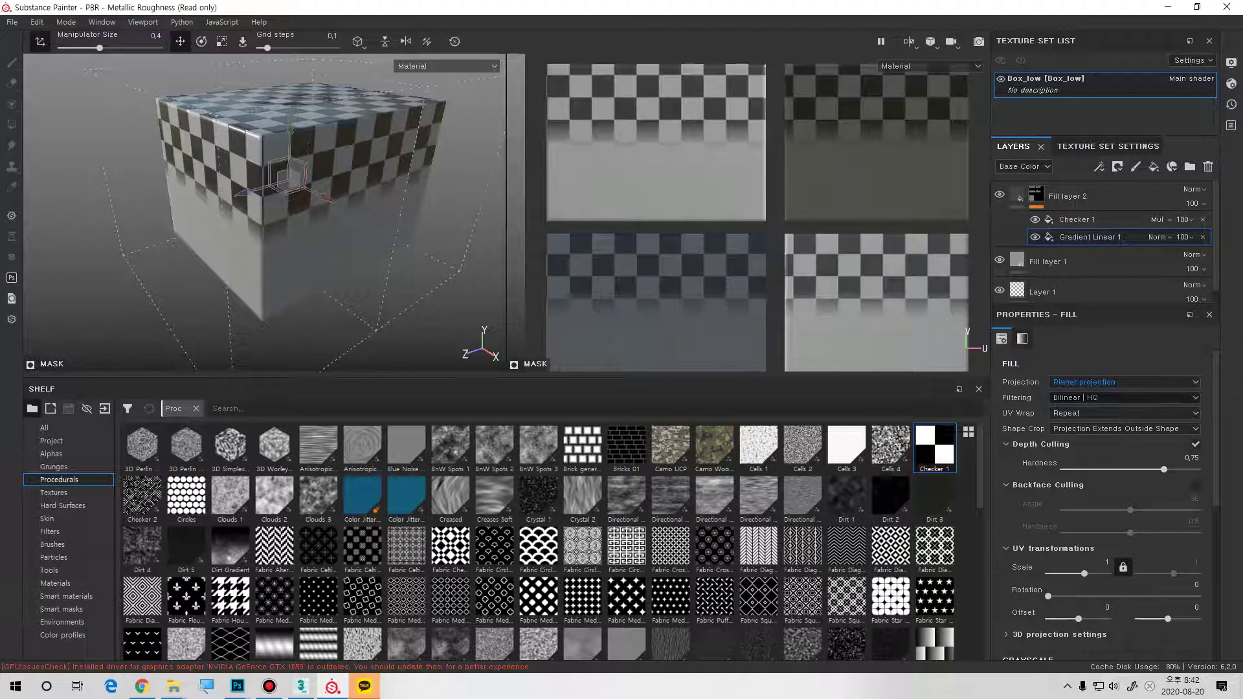
- Select the mask of Fill layer 2, view the faded checker pattern on the box and browse the procedural textures
left_click(1088, 219)
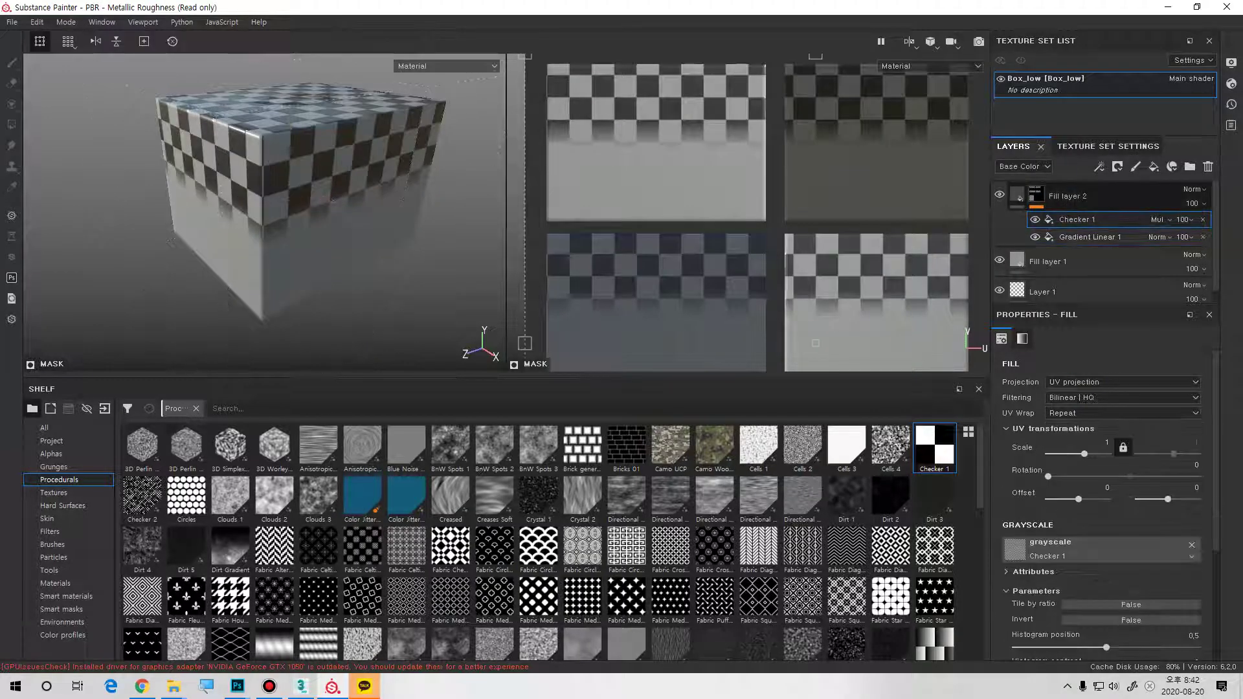
left_click(1065, 196)
mouse_move(362, 220)
left_mouse_down("alt")
mouse_move(346, 259)
mouse_move(369, 269)
mouse_move(362, 224)
mouse_move(317, 195)
left_mouse_up("alt")
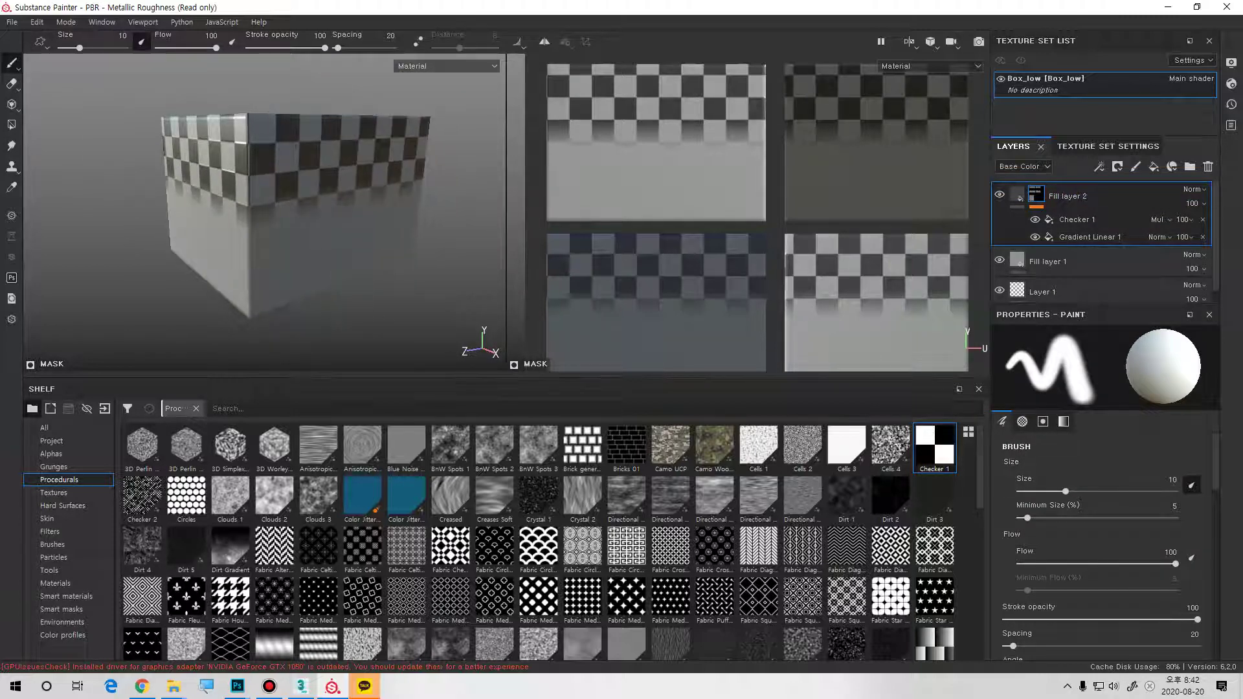
scroll(539, 538, "down", 5)
scroll(539, 537, "up", 2)
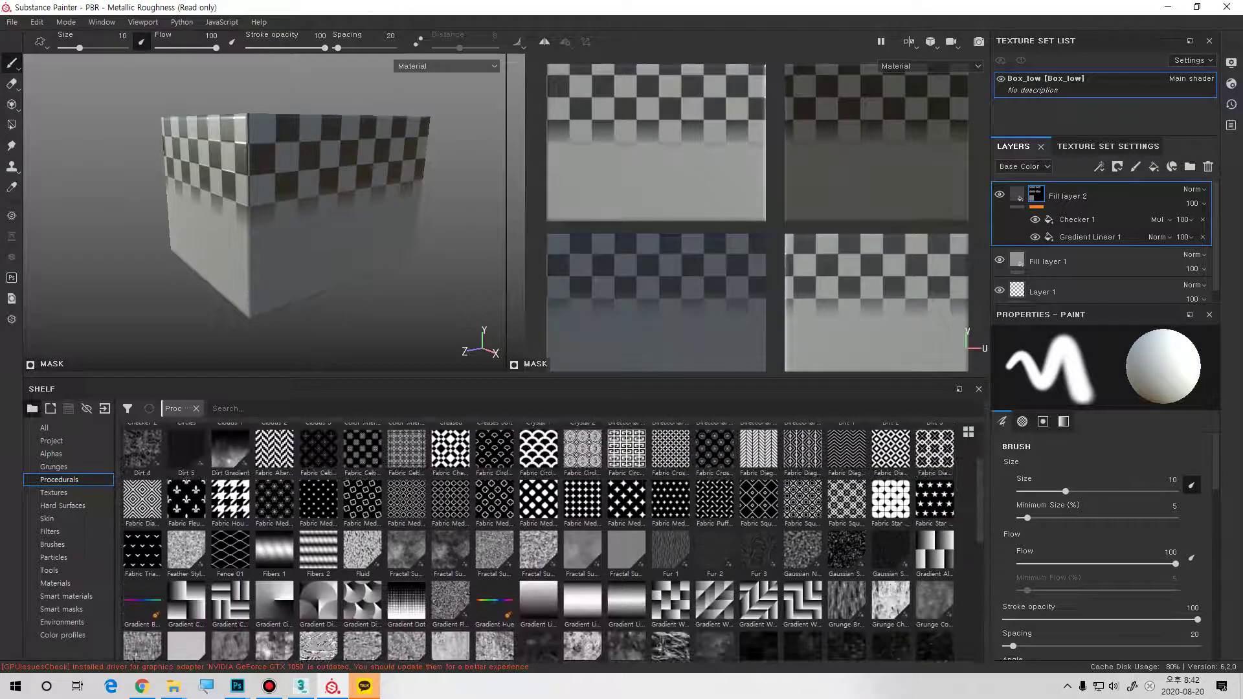